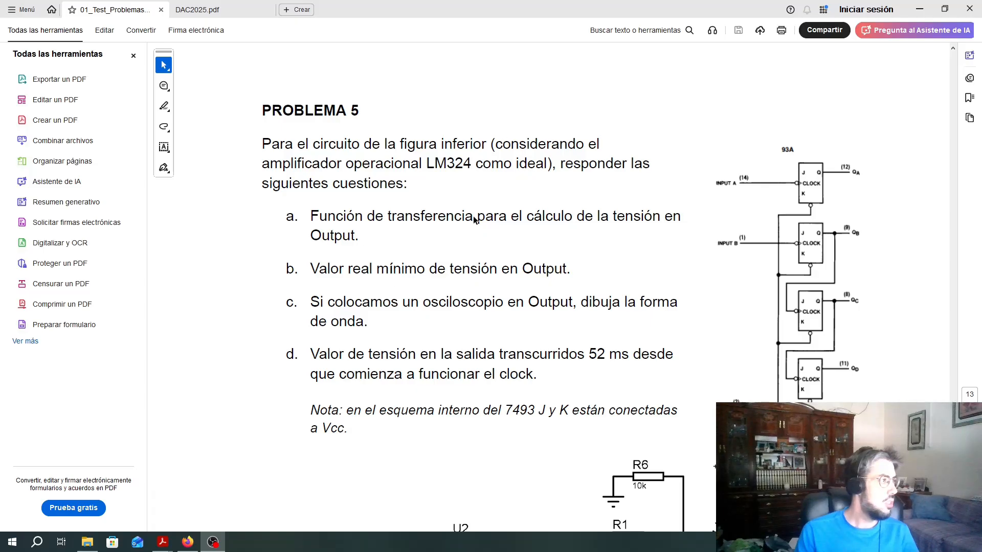
# Step: Review the Problema 5 statement, its questions a to d and the circuit diagram below them
pyautogui.scroll(1, 466, 197)
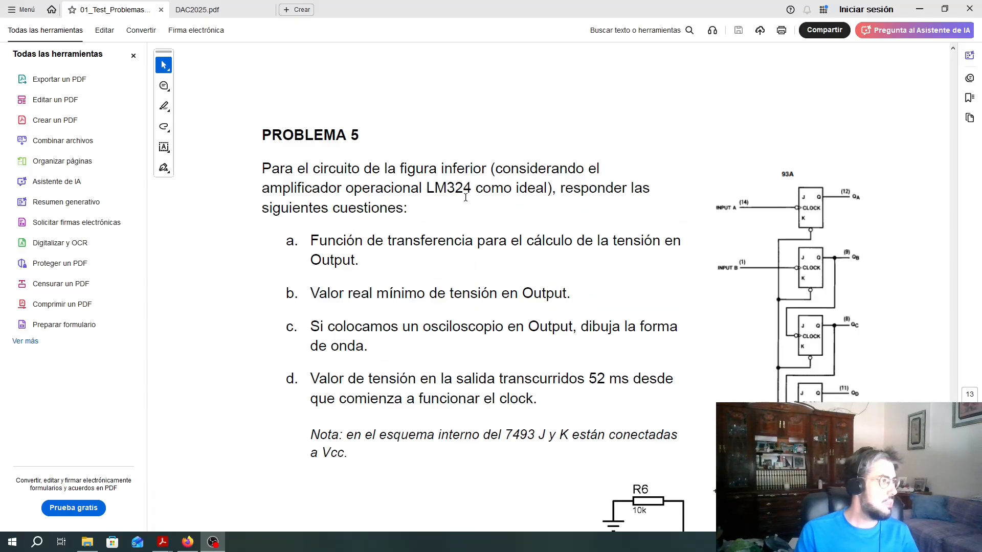
pyautogui.scroll(-8, 465, 197)
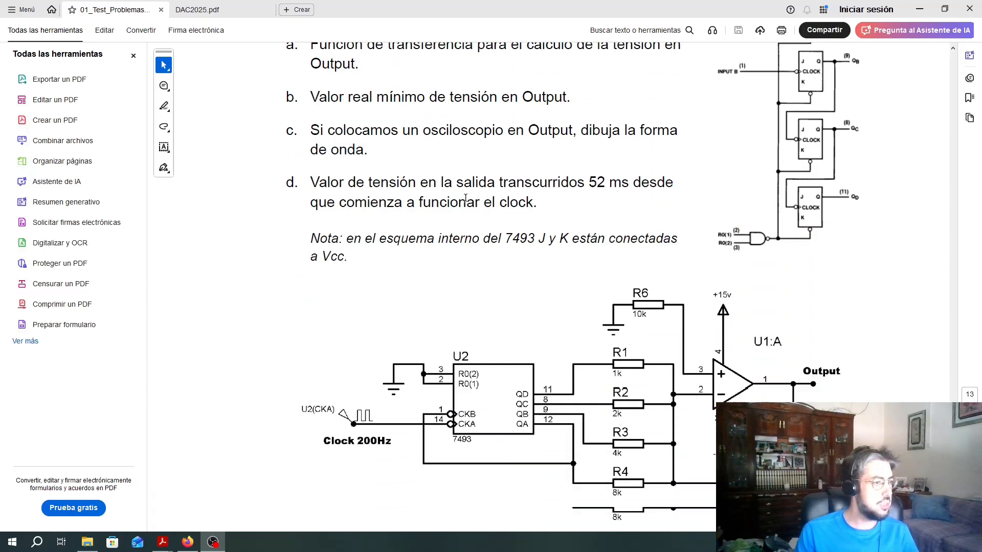
pyautogui.scroll(-1, 465, 198)
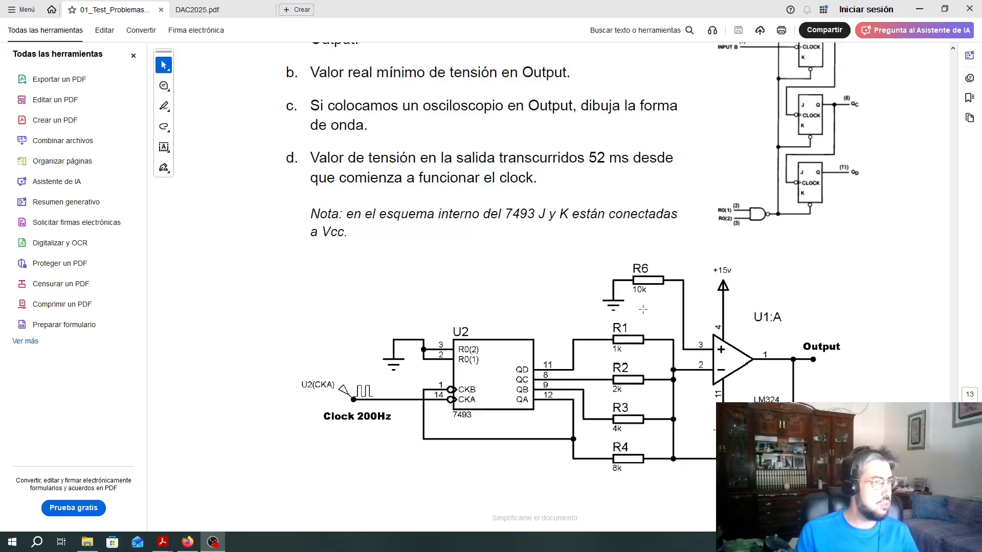
pyautogui.scroll(3, 639, 312)
pyautogui.scroll(2, 640, 312)
pyautogui.scroll(-7, 512, 302)
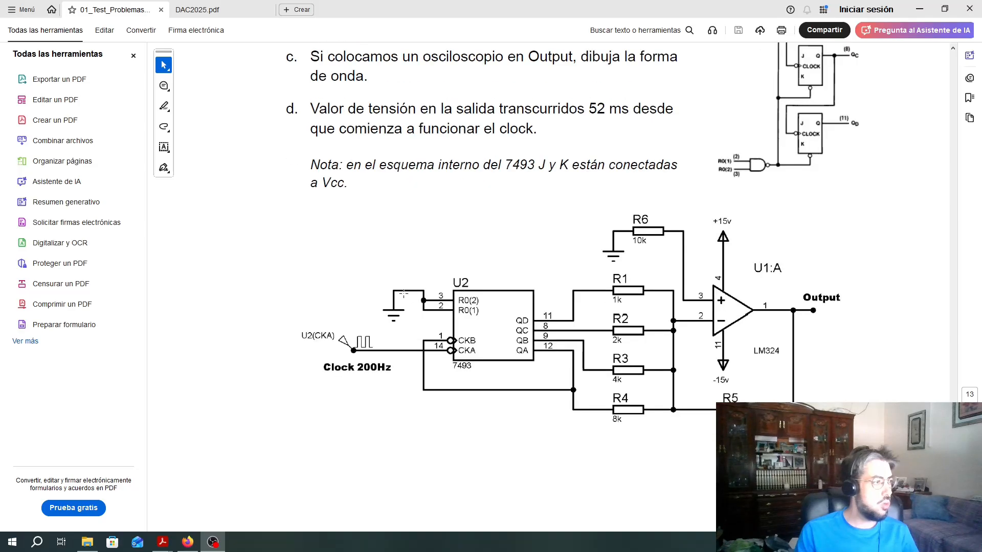
# Step: Mark the U2 counter section of the Problema 5 circuit diagram, followed by the LM324 amplifier section with its resistors
pyautogui.moveTo(291, 265); pyautogui.dragTo(597, 441)
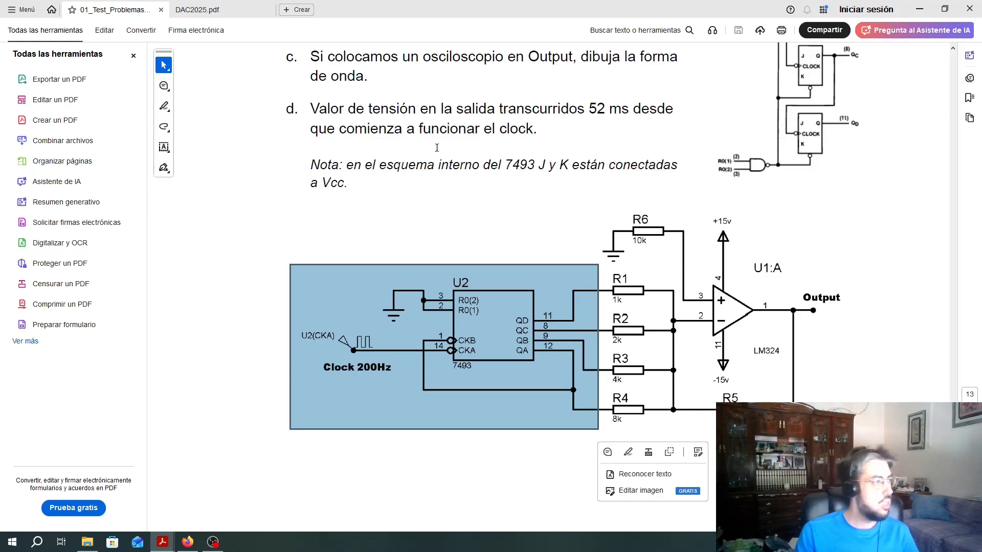
pyautogui.click(465, 200)
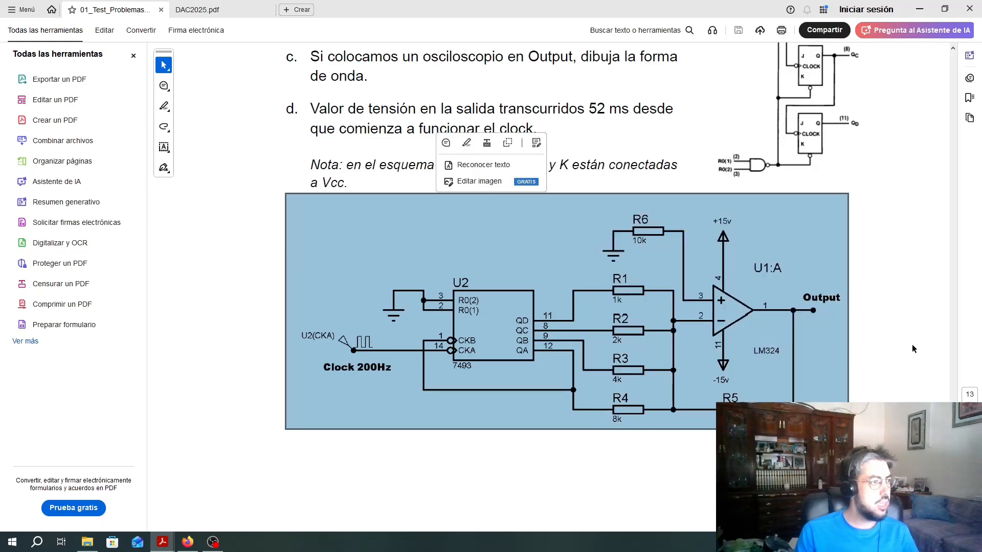
pyautogui.click(920, 296)
pyautogui.moveTo(568, 205); pyautogui.dragTo(812, 402)
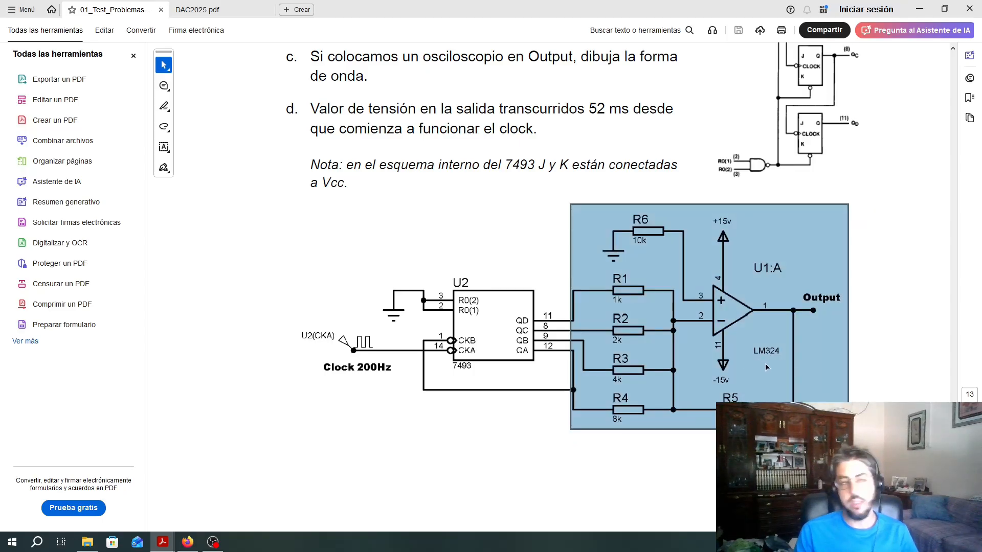
pyautogui.click(550, 243)
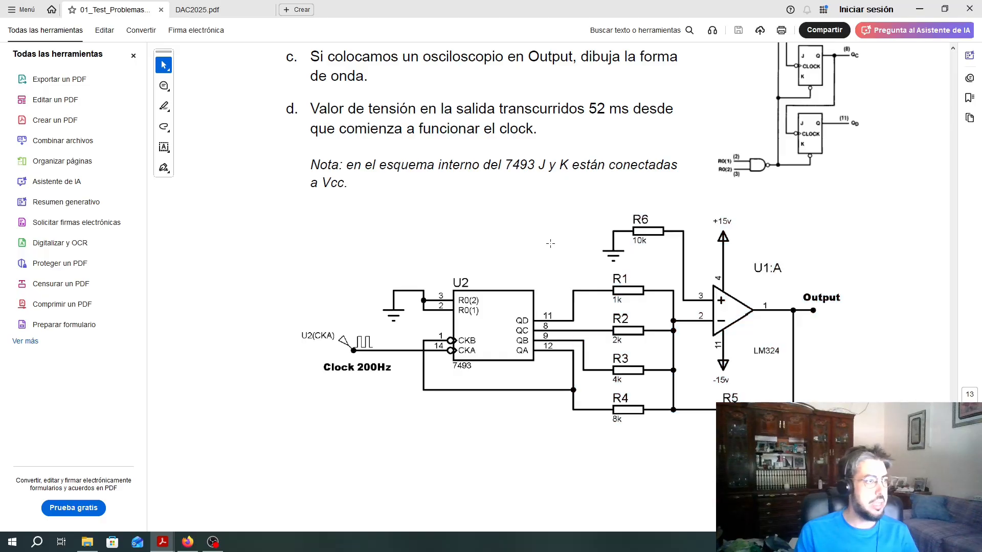
pyautogui.moveTo(588, 199); pyautogui.dragTo(859, 436)
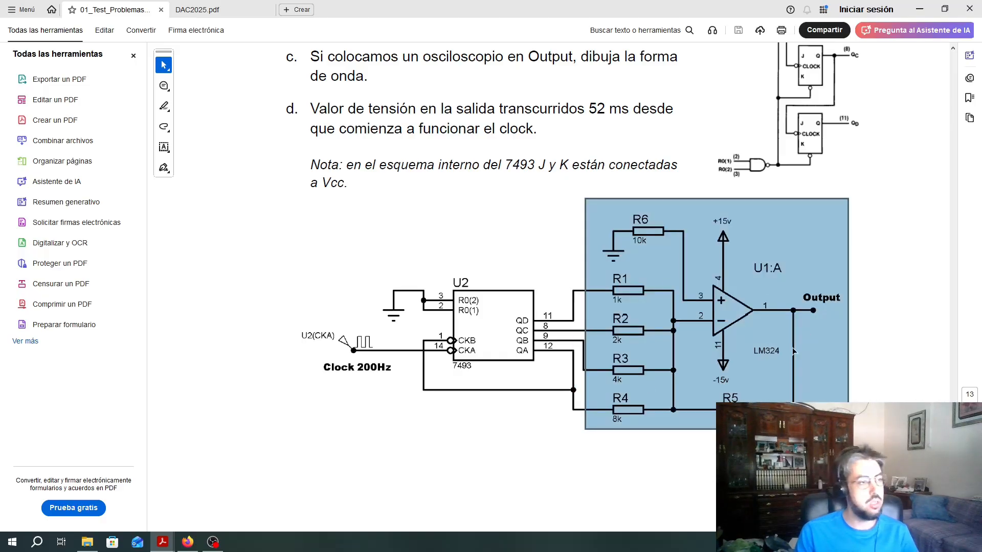
# Step: Select the full text of question a, including its letter, about the transfer function for the Output voltage
pyautogui.scroll(4, 701, 317)
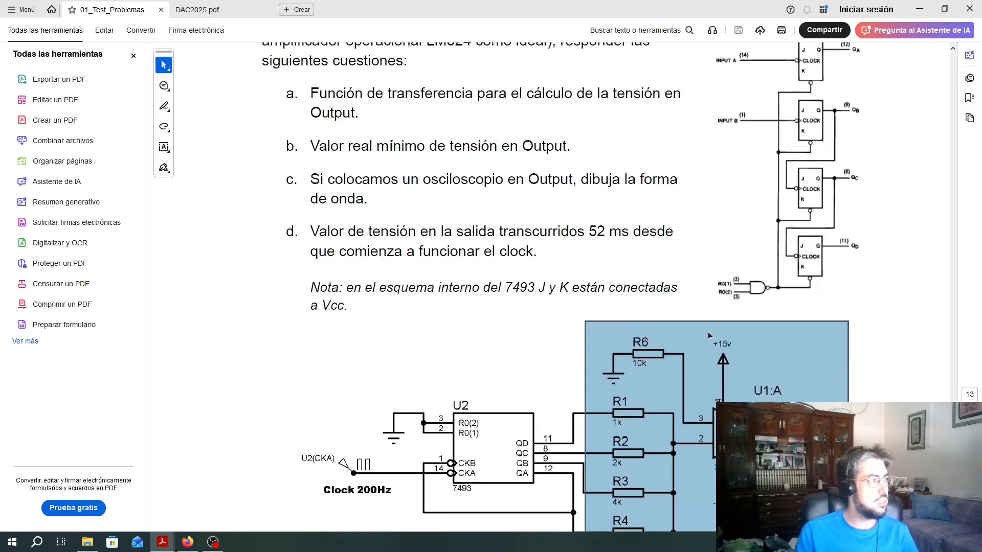
pyautogui.scroll(1, 708, 337)
pyautogui.click(599, 220)
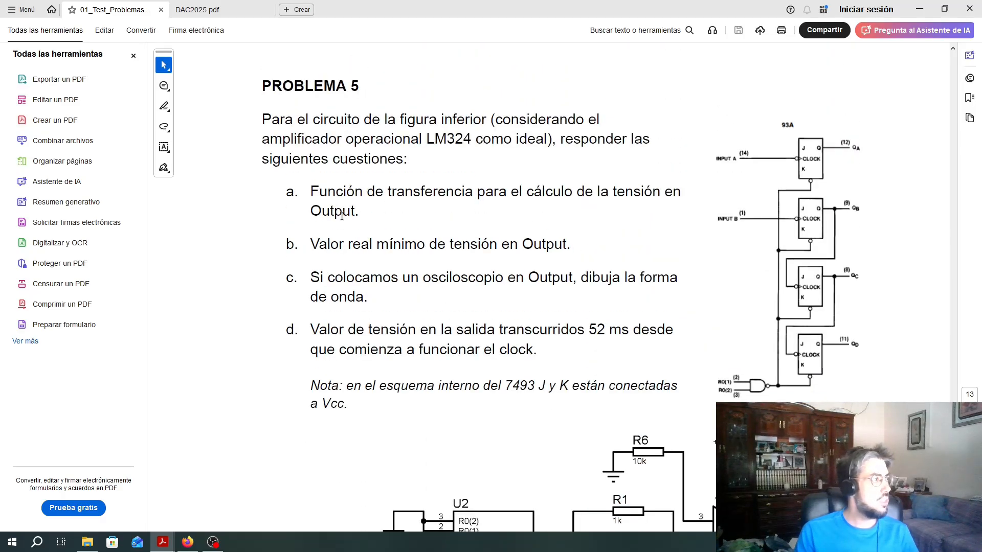
pyautogui.scroll(1, 307, 217)
pyautogui.moveTo(309, 216); pyautogui.dragTo(357, 236)
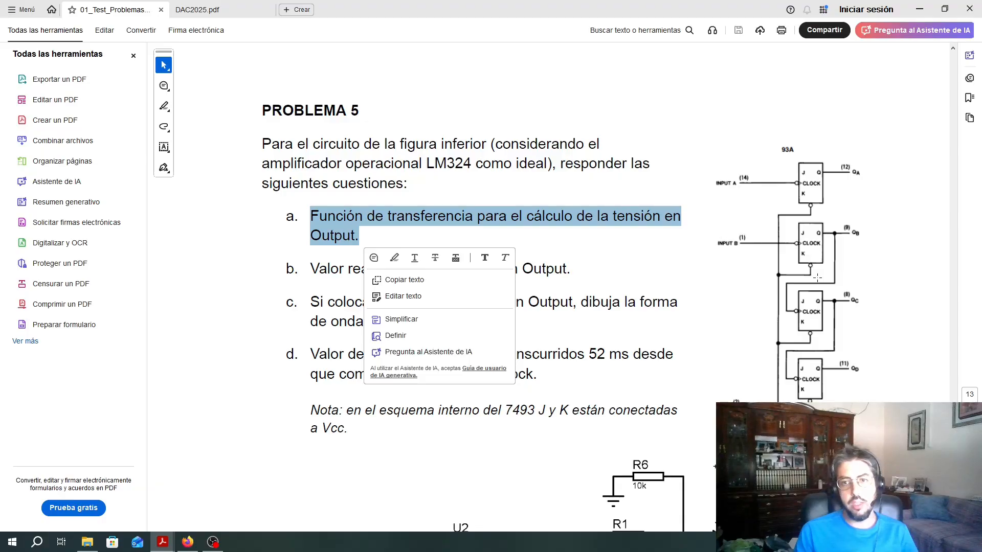
pyautogui.click(367, 230)
pyautogui.moveTo(367, 239); pyautogui.dragTo(277, 214)
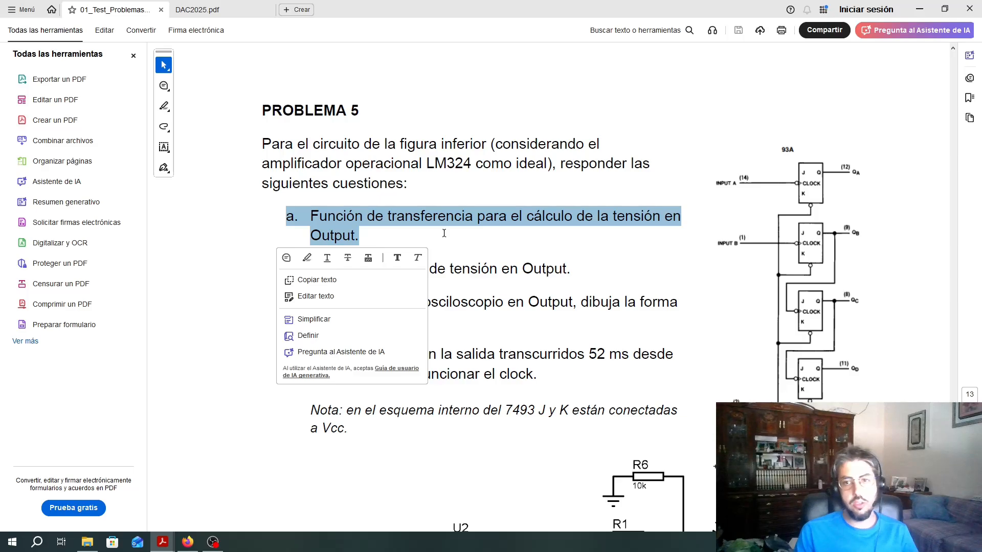
pyautogui.click(369, 238)
pyautogui.moveTo(359, 235); pyautogui.dragTo(285, 216)
# Step: Switch to the DAC2025.pdf document and enlarge the handwritten Problema 5 solution from its title and schematic
pyautogui.scroll(2, 459, 241)
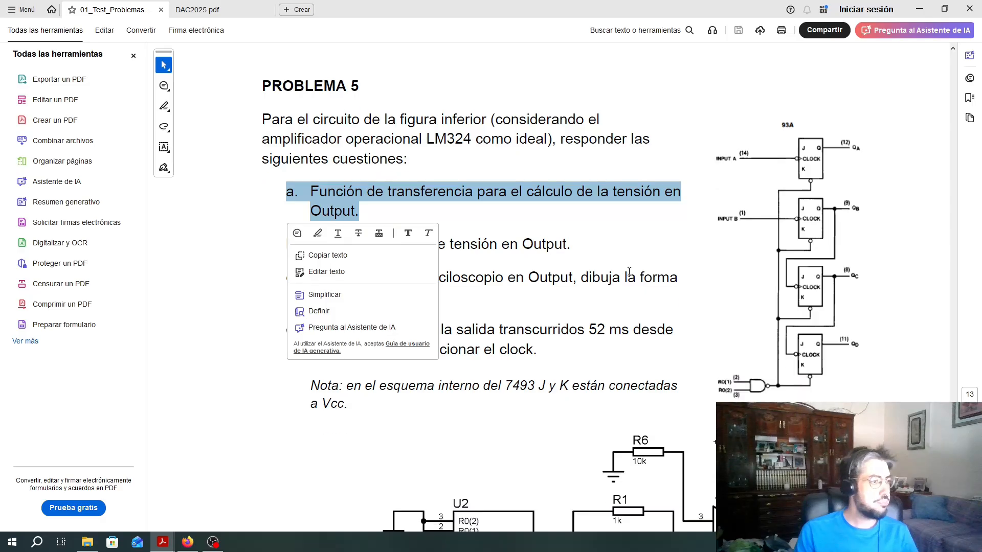
pyautogui.scroll(-4, 459, 241)
pyautogui.scroll(3, 459, 242)
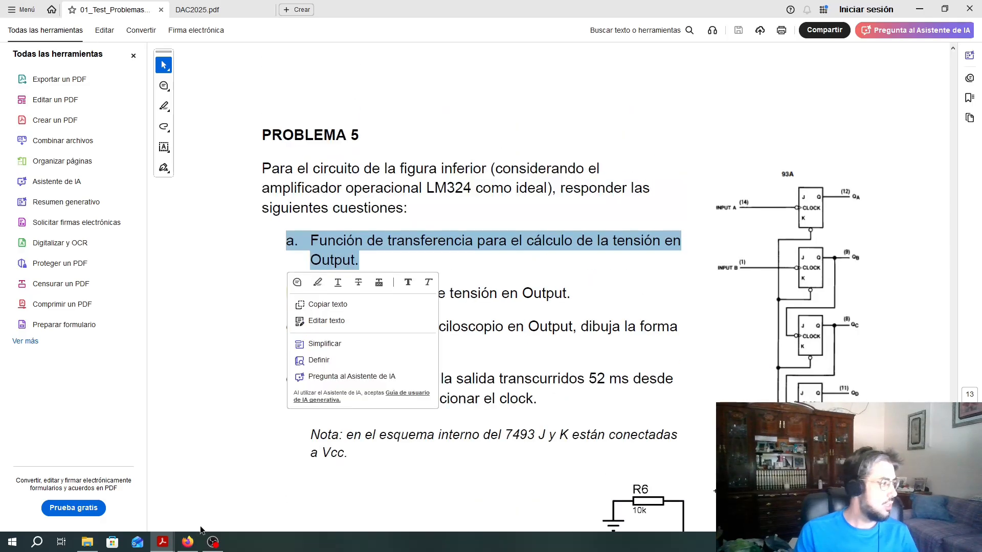
pyautogui.moveTo(162, 542)
pyautogui.click(194, 501)
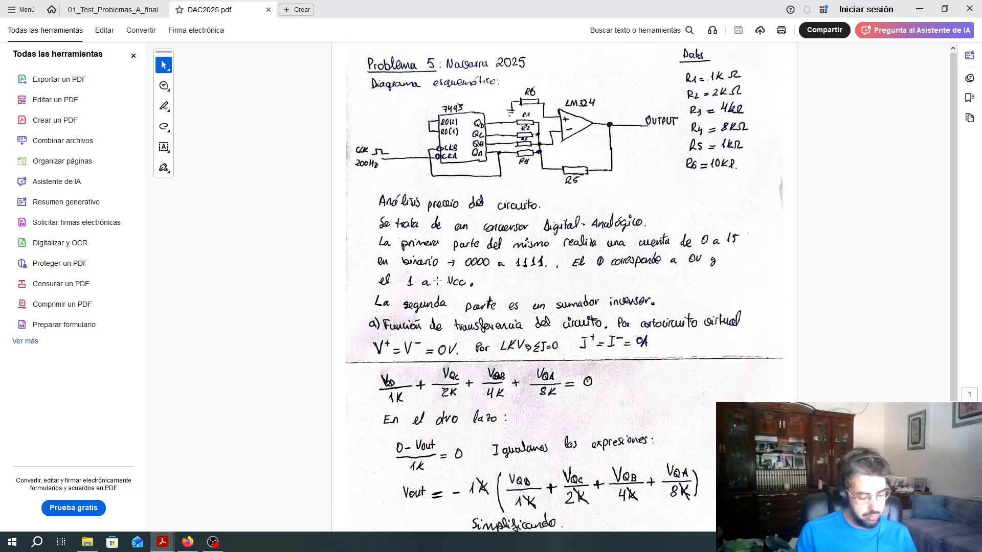
pyautogui.scroll(5, 438, 281)
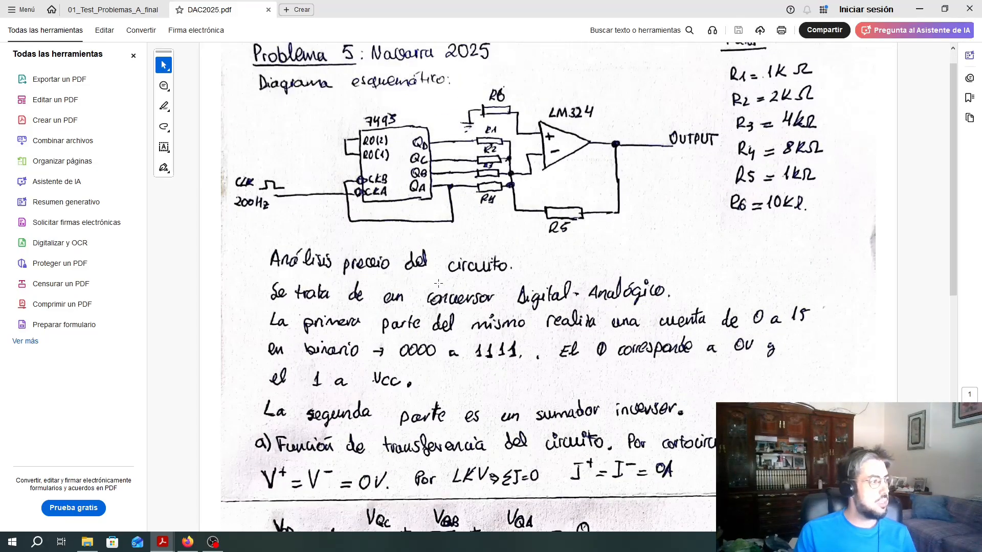
pyautogui.scroll(1, 439, 283)
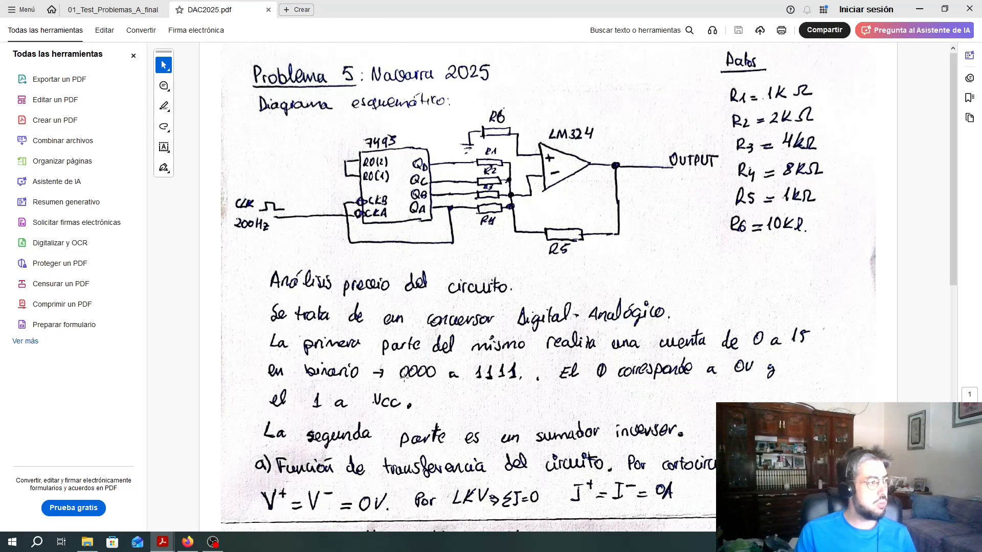
# Step: Mark the "Vcc" term in the handwritten preliminary analysis of the circuit
pyautogui.click(480, 383)
pyautogui.click(478, 378)
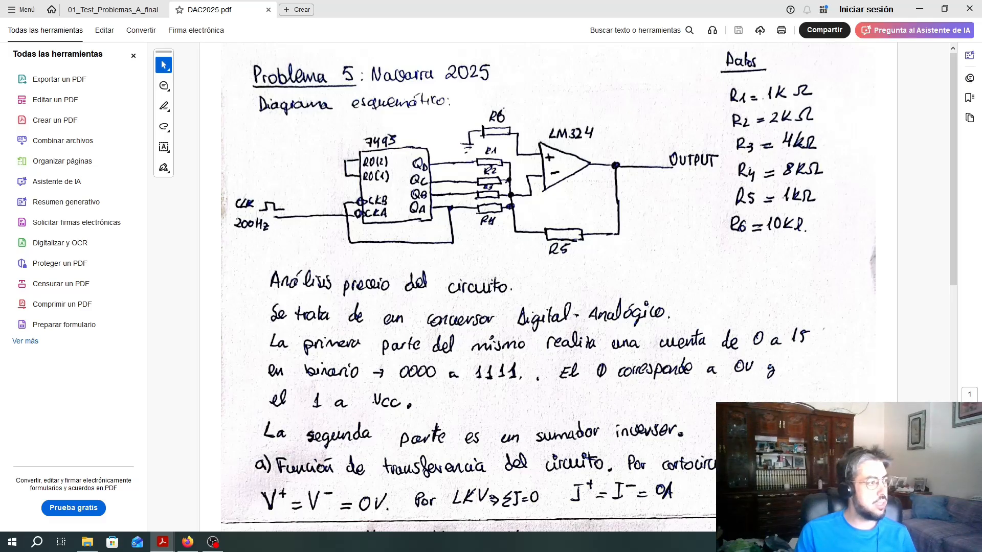
pyautogui.moveTo(366, 382); pyautogui.dragTo(419, 420)
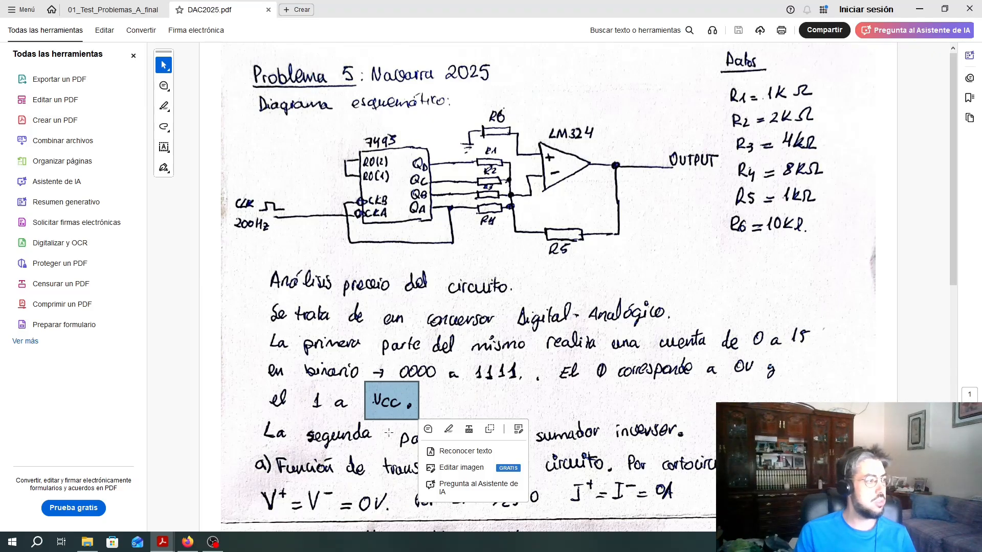
pyautogui.click(521, 394)
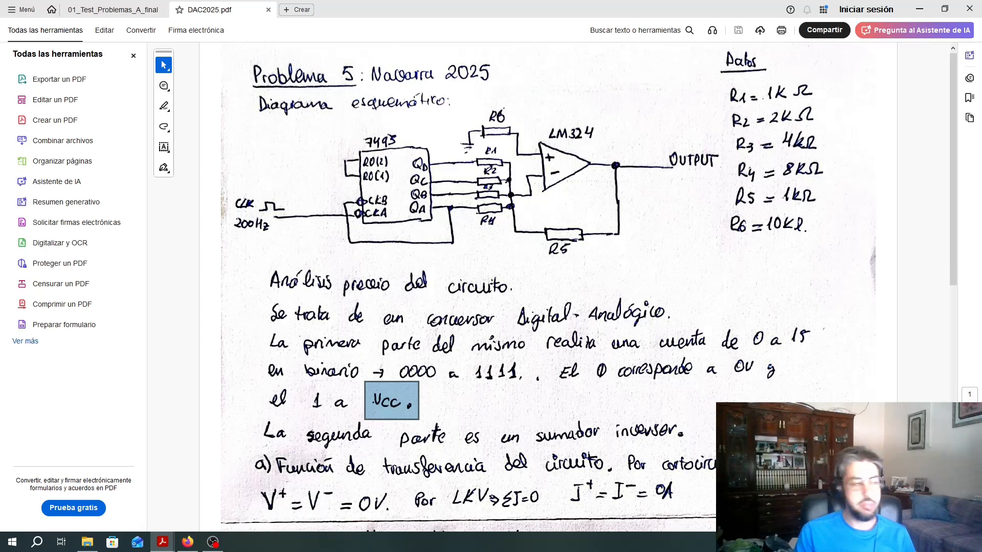
# Step: Compare the handwritten schematic with the inverting adder analysis and mark the expression I+ = I- = 0A in part a
pyautogui.scroll(-5, 526, 261)
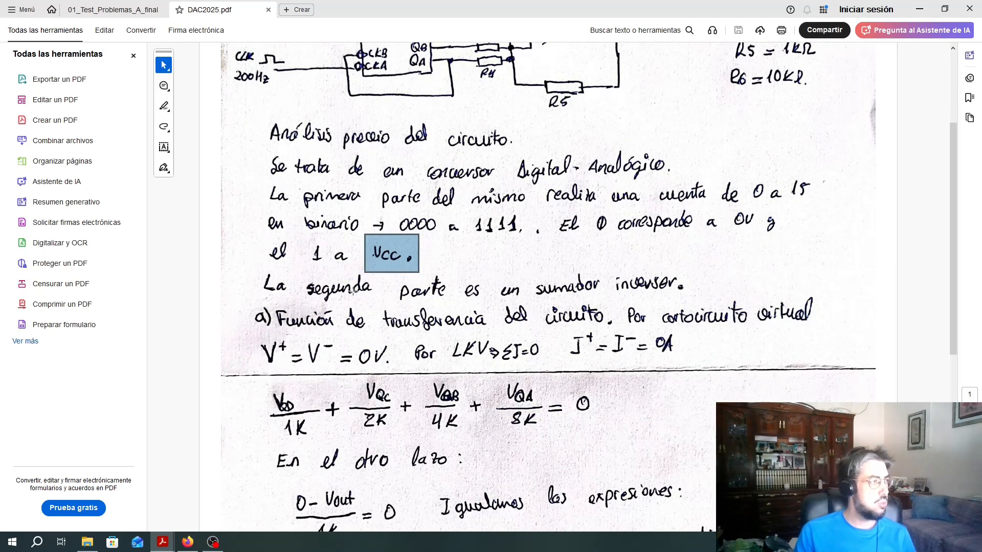
pyautogui.scroll(5, 327, 310)
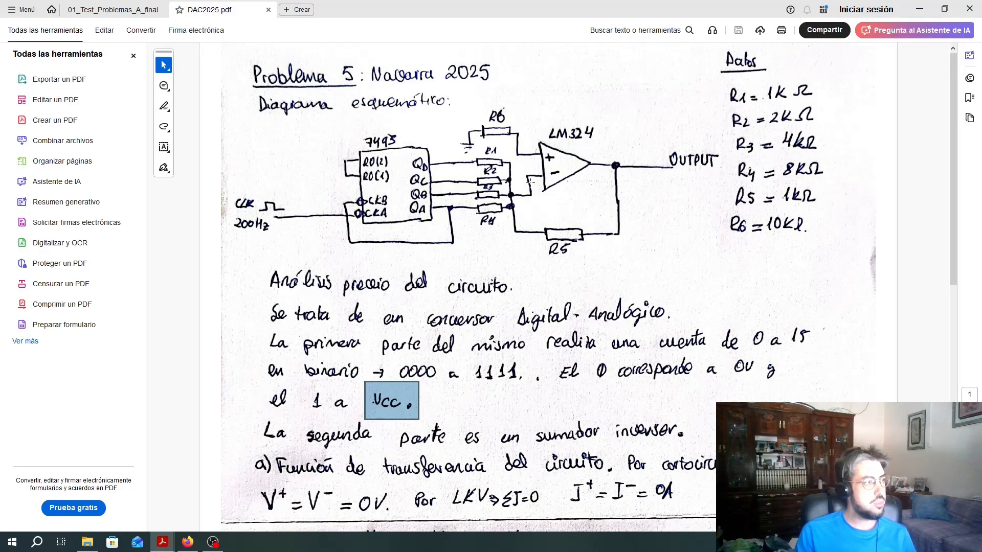
pyautogui.scroll(-3, 523, 201)
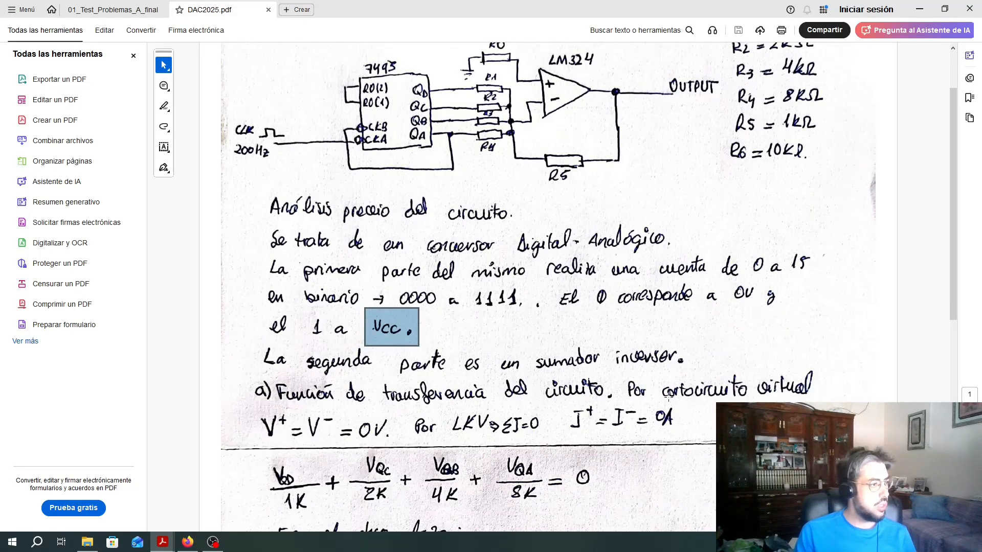
pyautogui.scroll(3, 557, 363)
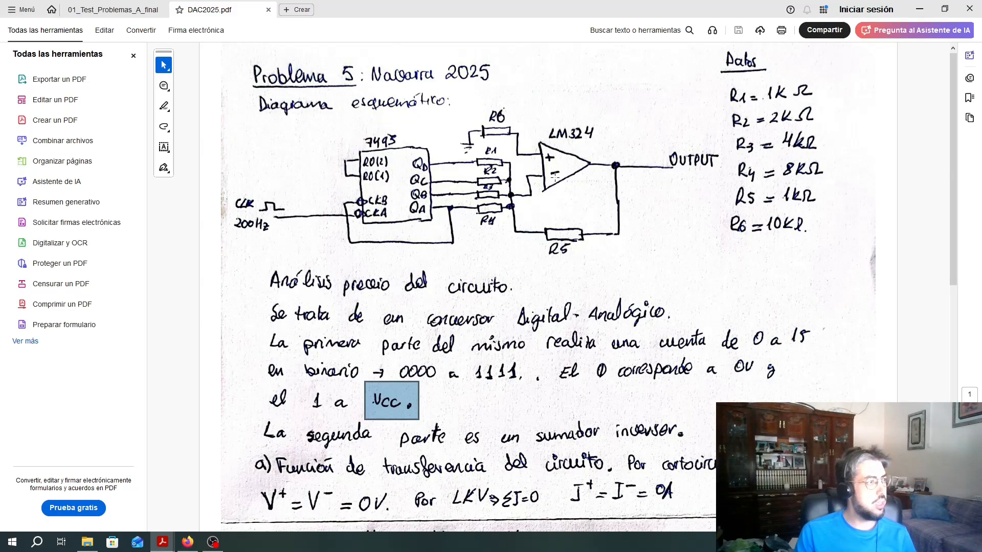
pyautogui.scroll(-1, 486, 203)
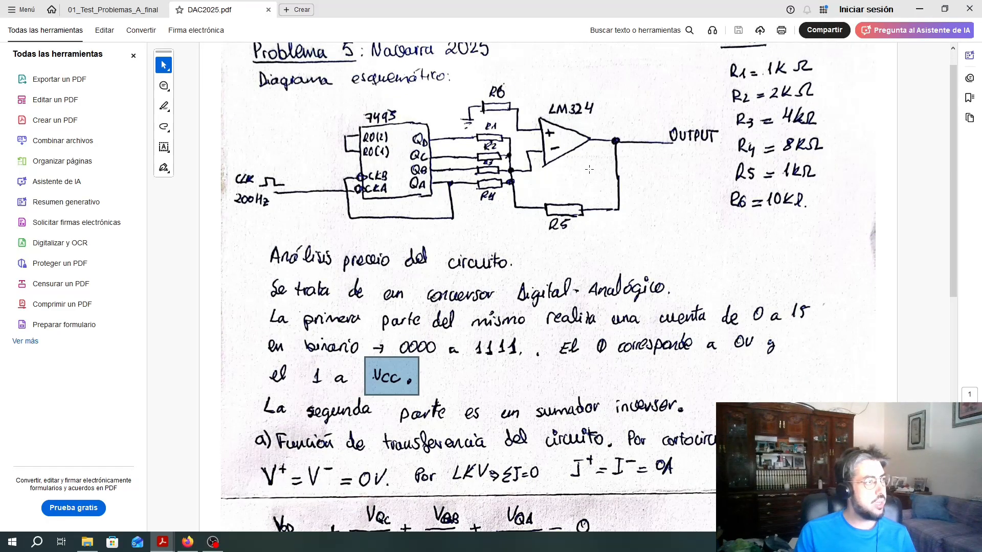
pyautogui.scroll(-7, 551, 225)
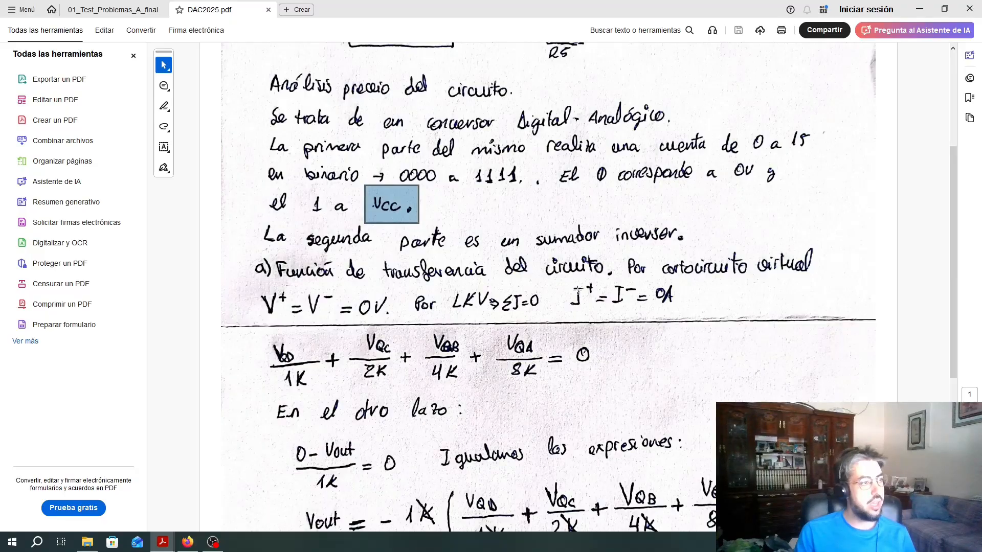
pyautogui.moveTo(559, 274); pyautogui.dragTo(689, 321)
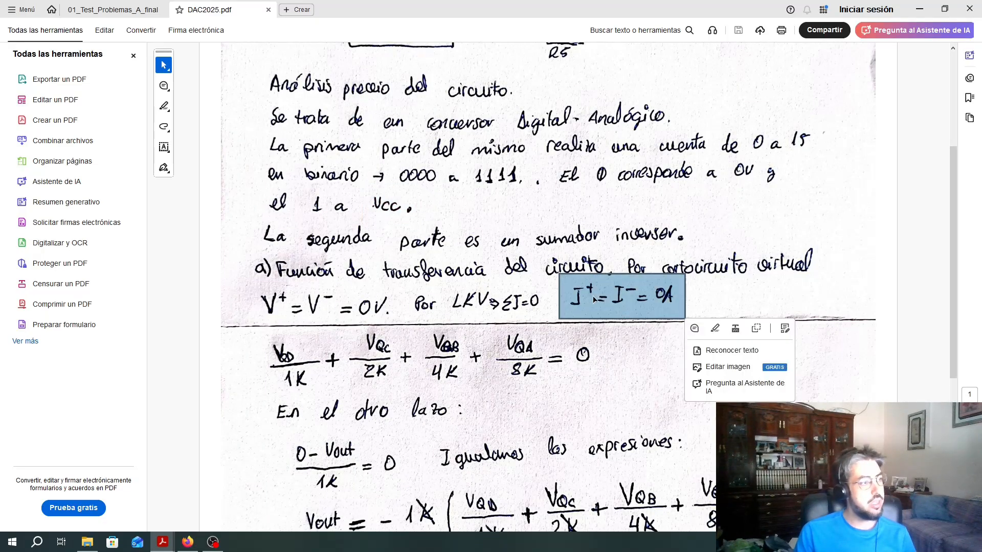
# Step: Check the amplifier inputs in the schematic and mark the virtual short-circuit expression V+ = V- in part a
pyautogui.scroll(3, 591, 292)
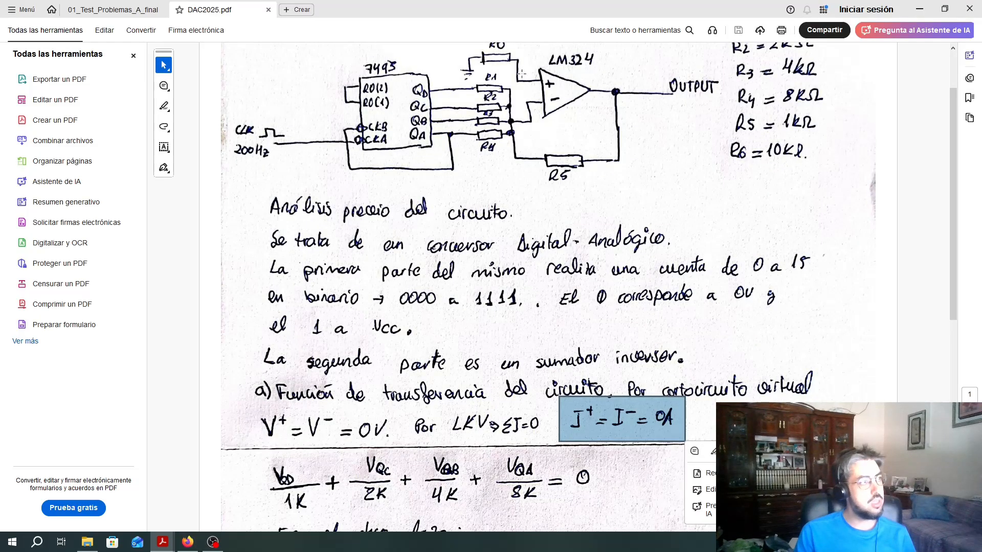
pyautogui.scroll(-4, 427, 273)
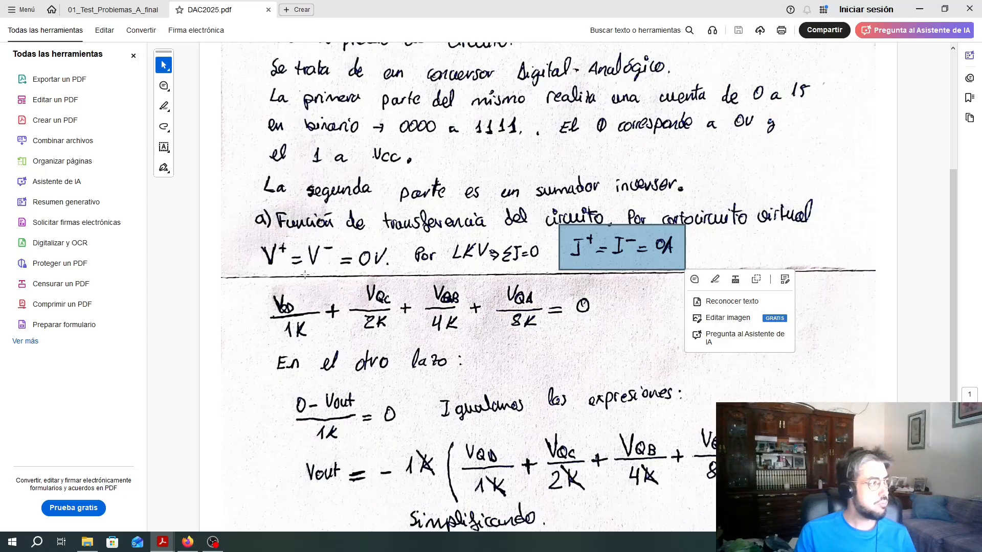
pyautogui.scroll(1, 305, 275)
pyautogui.moveTo(261, 286); pyautogui.dragTo(345, 324)
# Step: Revisit the amplifier inputs in the schematic and mark the expression LKV ⇒ ΣI=0 in part a
pyautogui.scroll(4, 460, 317)
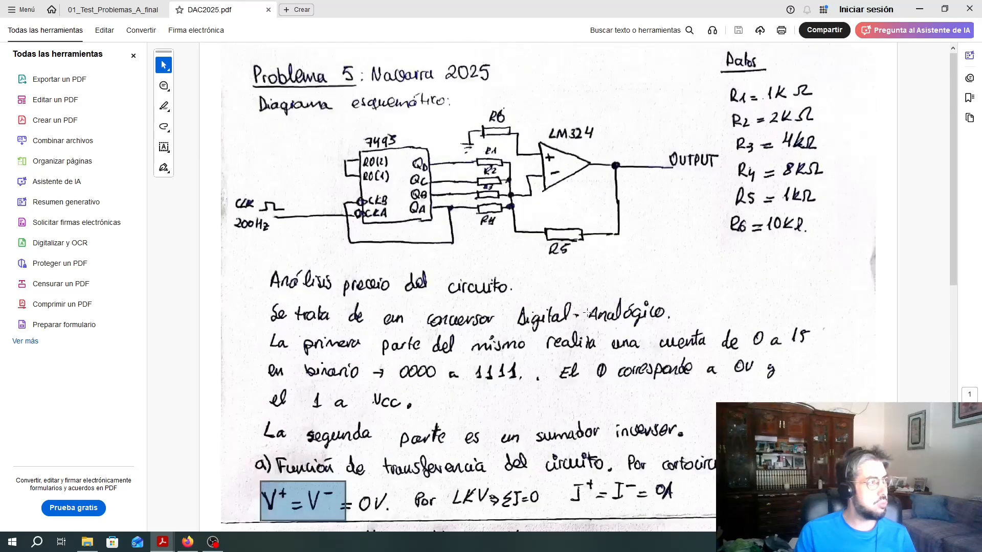
pyautogui.scroll(-1, 587, 313)
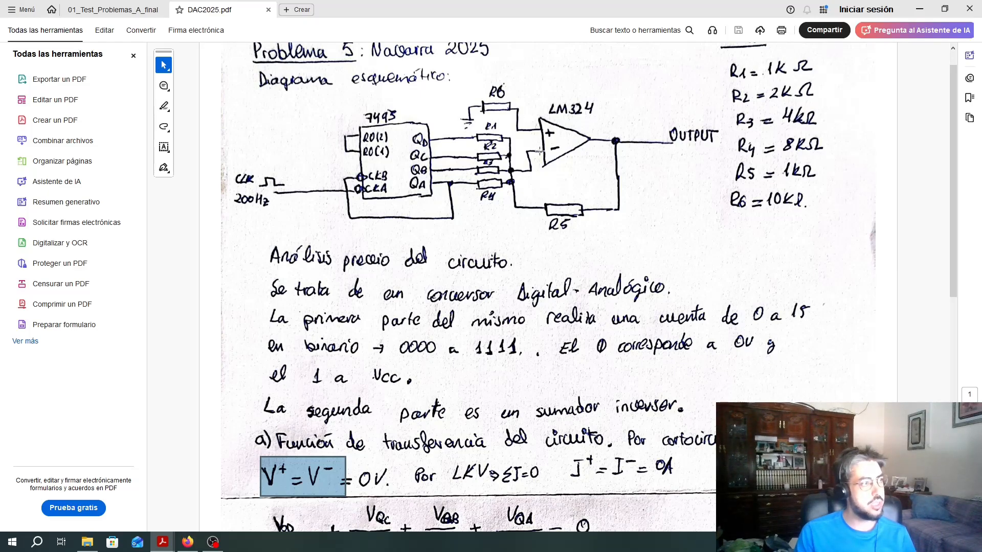
pyautogui.scroll(-3, 437, 149)
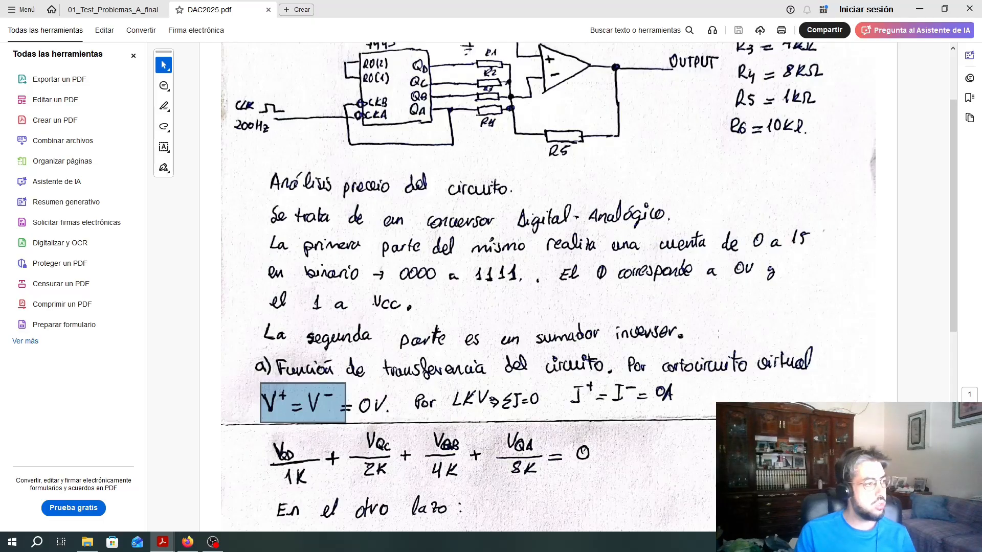
pyautogui.scroll(-3, 478, 425)
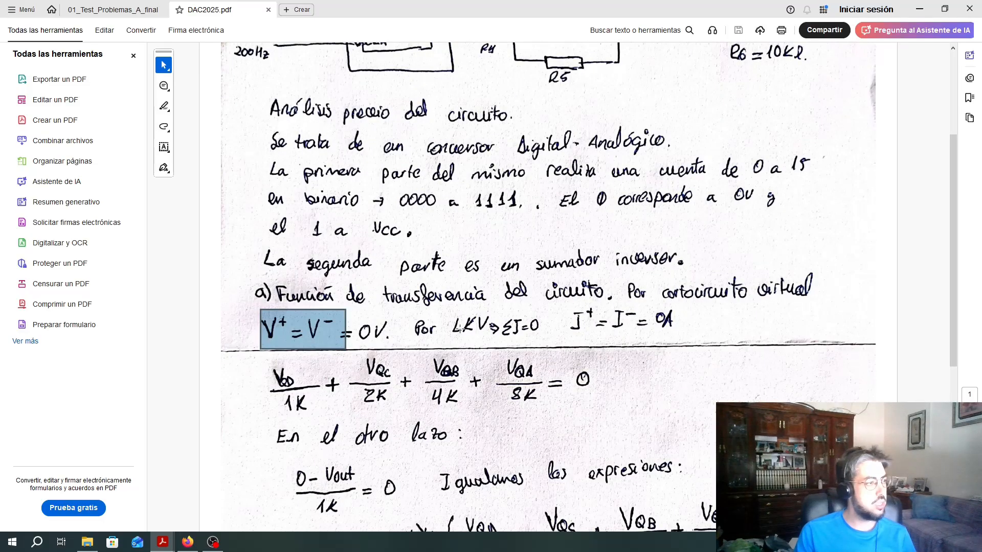
pyautogui.moveTo(438, 308); pyautogui.dragTo(550, 346)
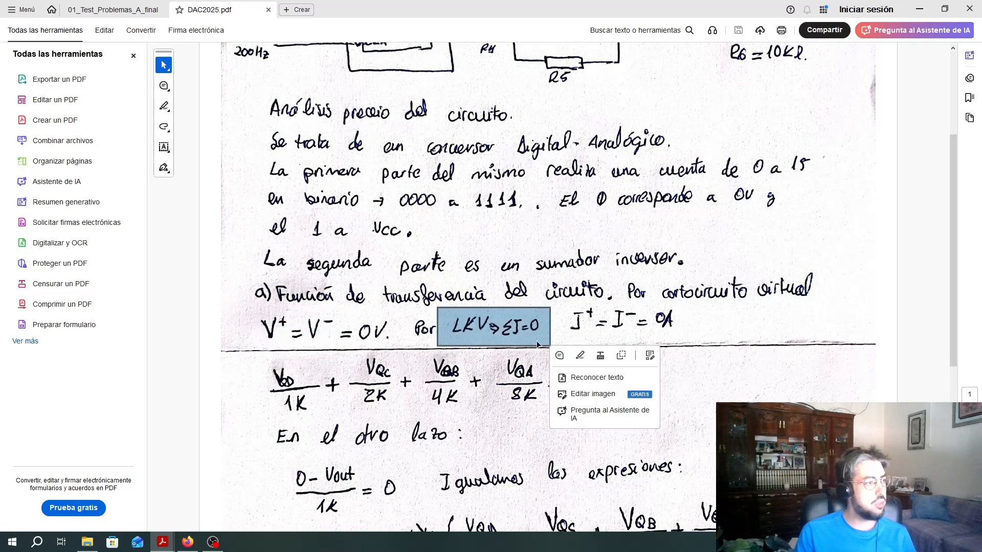
# Step: Examine the input current equation VQD/1K + VQC/2K + VQB/4K + VQA/8K = 0 and clear the mark on the LKV expression
pyautogui.scroll(-1, 290, 373)
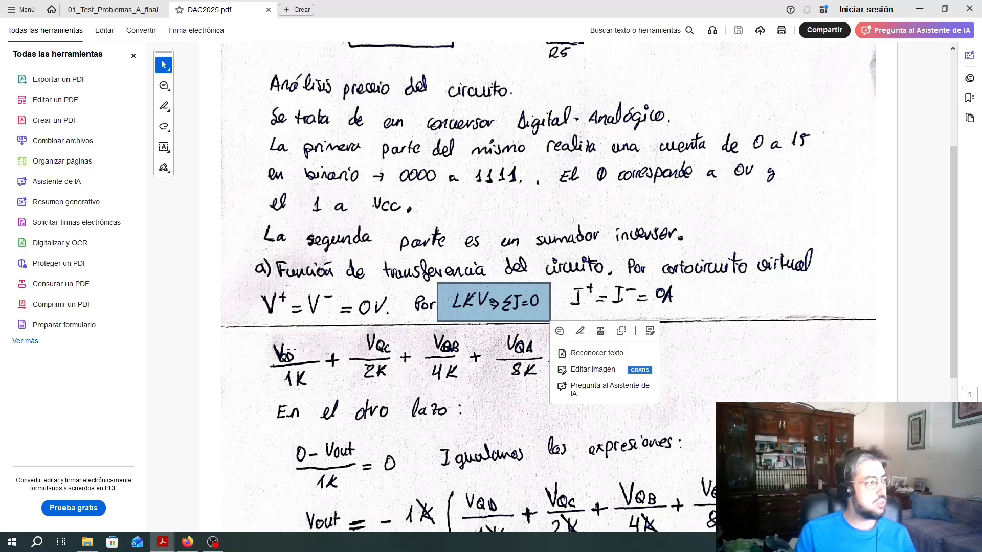
pyautogui.scroll(1, 288, 364)
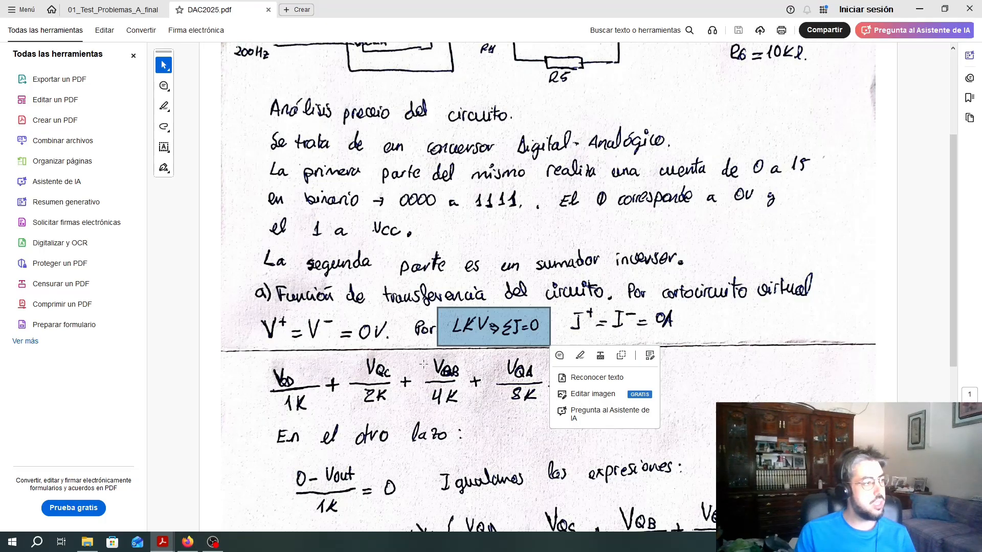
pyautogui.click(443, 411)
pyautogui.click(520, 382)
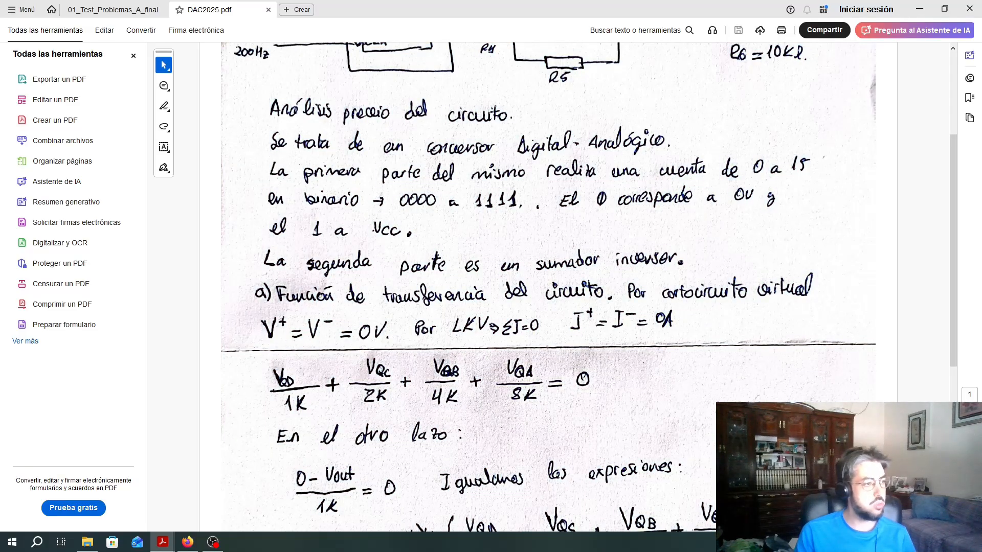
# Step: Compare the "En el otro lazo" equation (0 - Vout)/1K = 0 with the feedback loop in the handwritten schematic
pyautogui.scroll(-1, 431, 396)
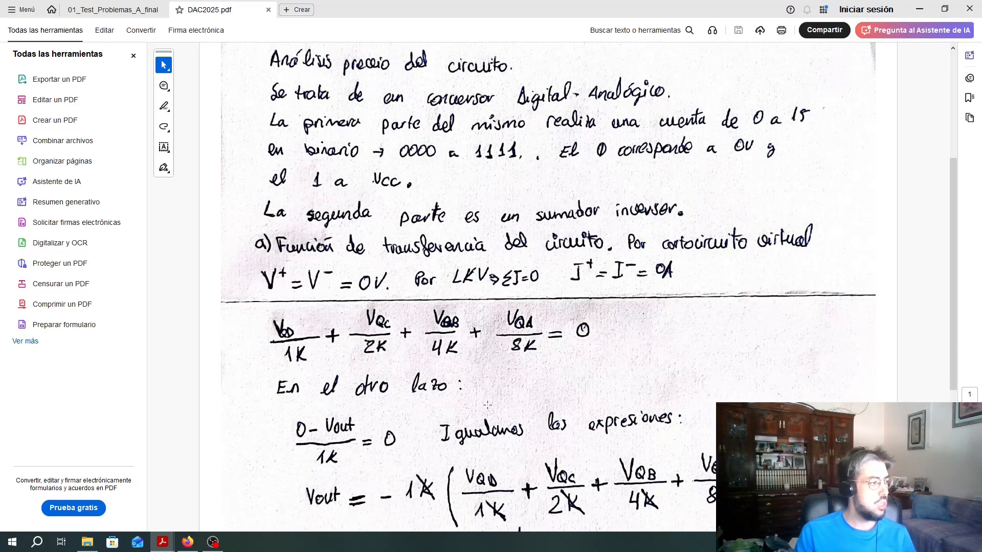
pyautogui.scroll(3, 536, 396)
pyautogui.scroll(2, 536, 397)
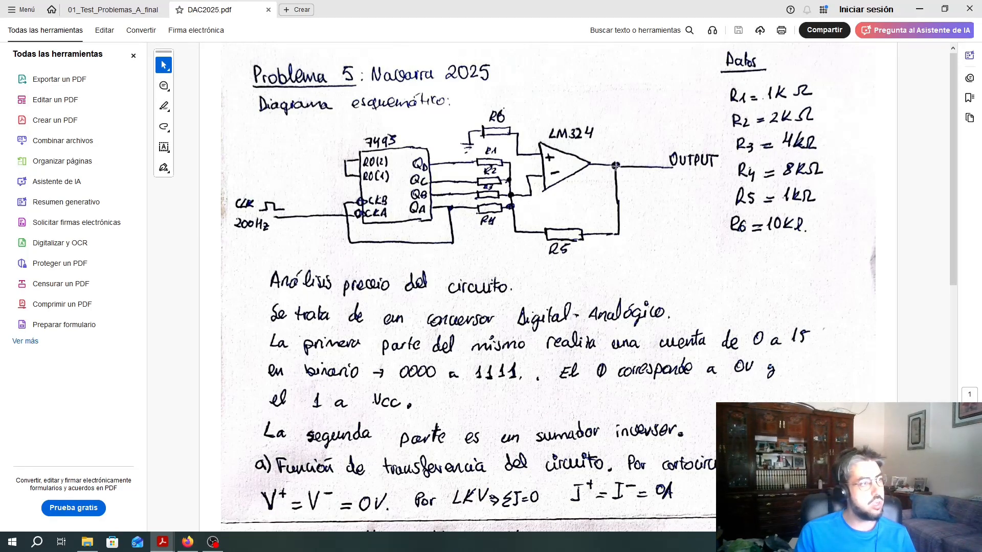
pyautogui.scroll(-6, 304, 397)
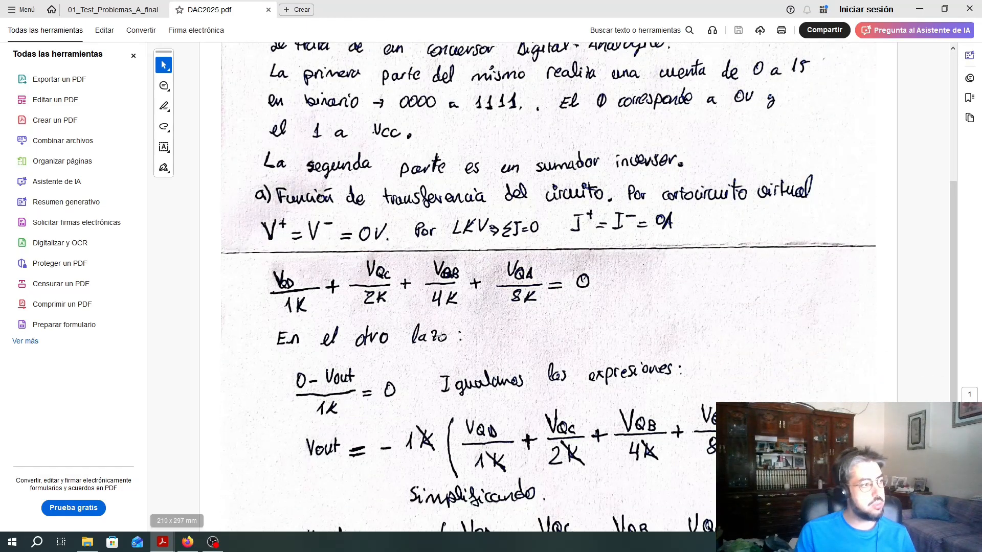
pyautogui.scroll(-2, 476, 330)
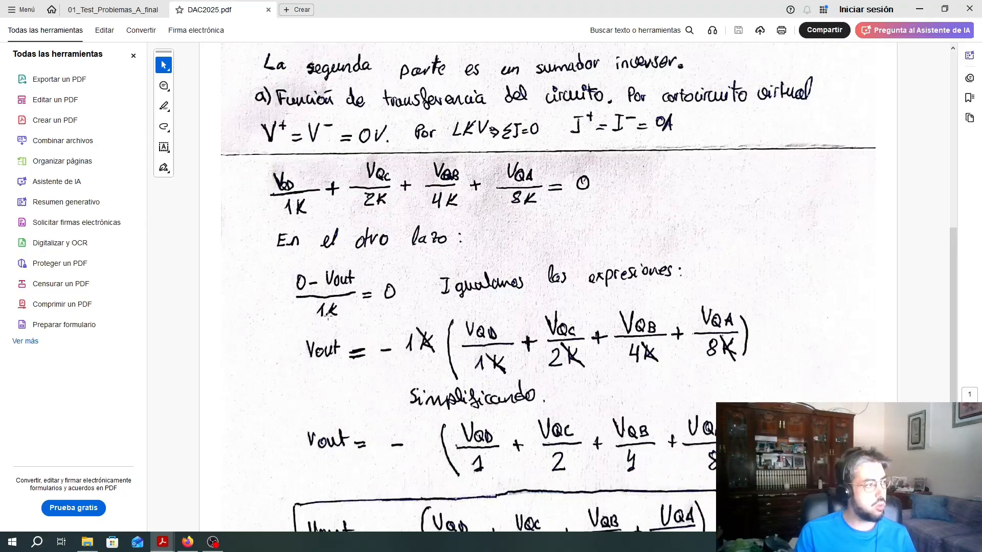
# Step: Mark the equation Vout = -1K (VQD/1K + VQC/2K + VQB/4K + VQA/8K) for discussion and clear the marking
pyautogui.moveTo(296, 324); pyautogui.dragTo(776, 386)
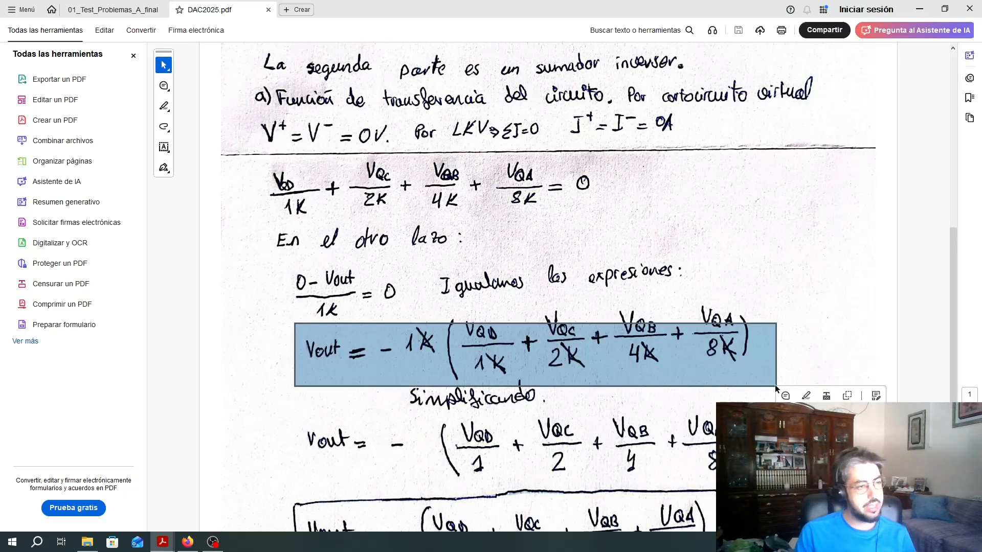
pyautogui.click(530, 341)
pyautogui.moveTo(281, 314); pyautogui.dragTo(763, 381)
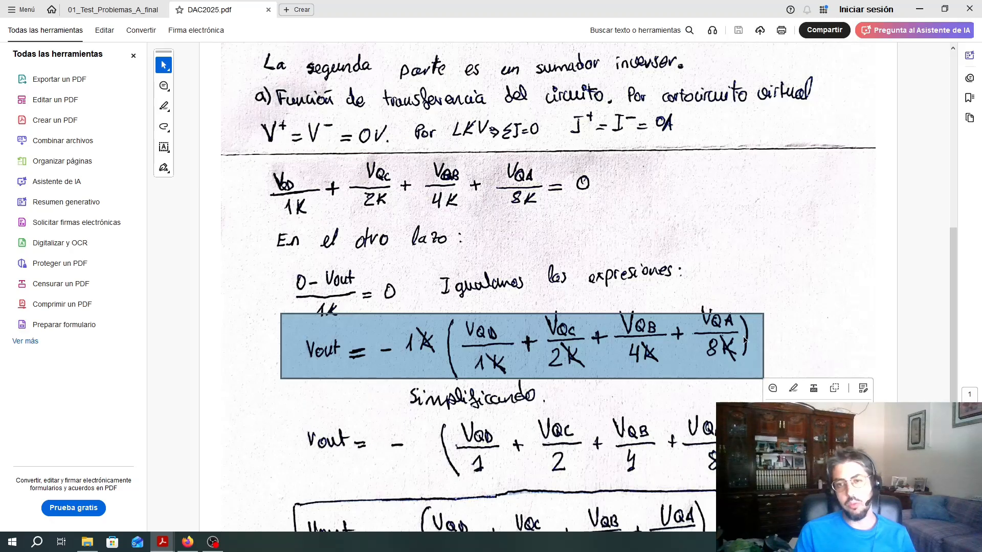
pyautogui.click(280, 318)
pyautogui.moveTo(280, 318); pyautogui.dragTo(766, 385)
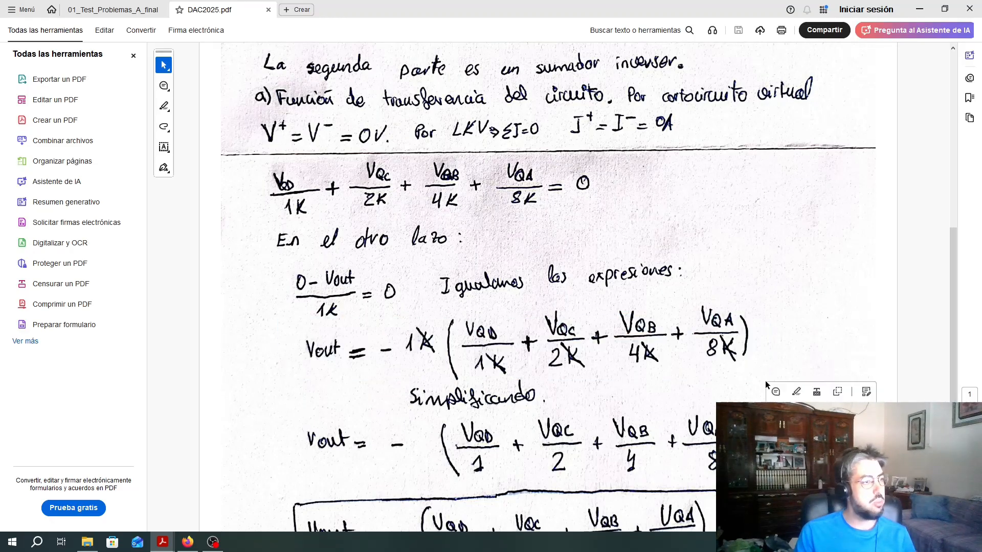
pyautogui.click(616, 273)
pyautogui.click(349, 315)
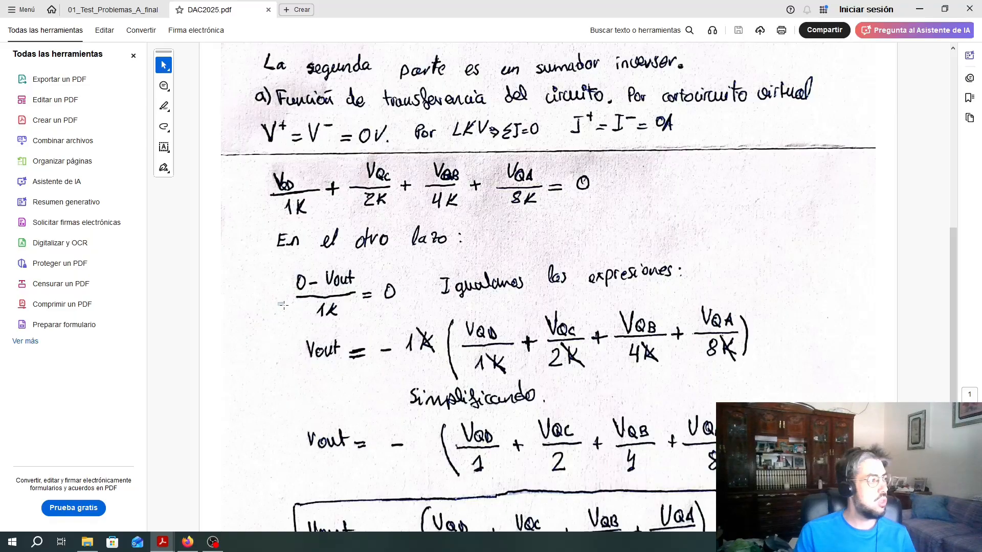
pyautogui.moveTo(278, 302); pyautogui.dragTo(770, 382)
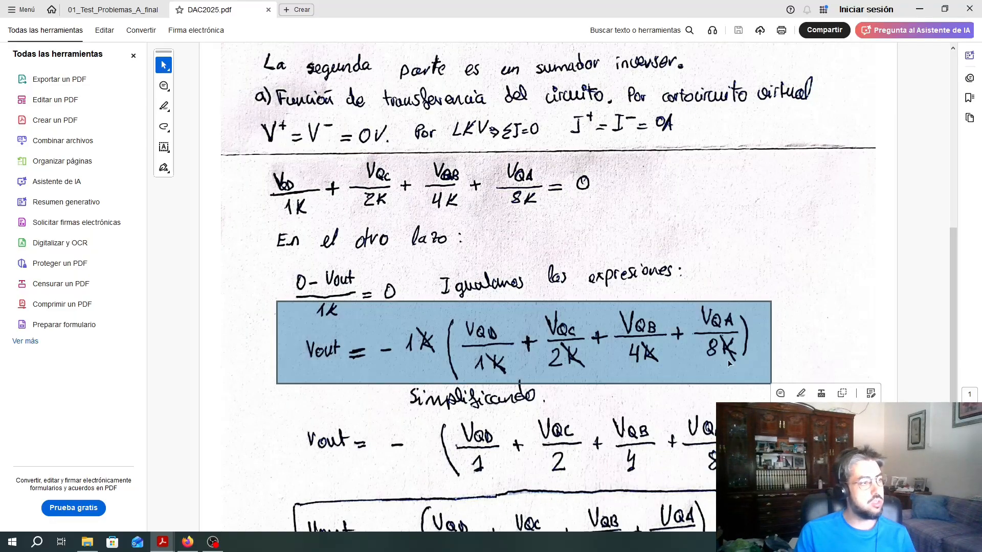
pyautogui.click(686, 267)
pyautogui.click(547, 357)
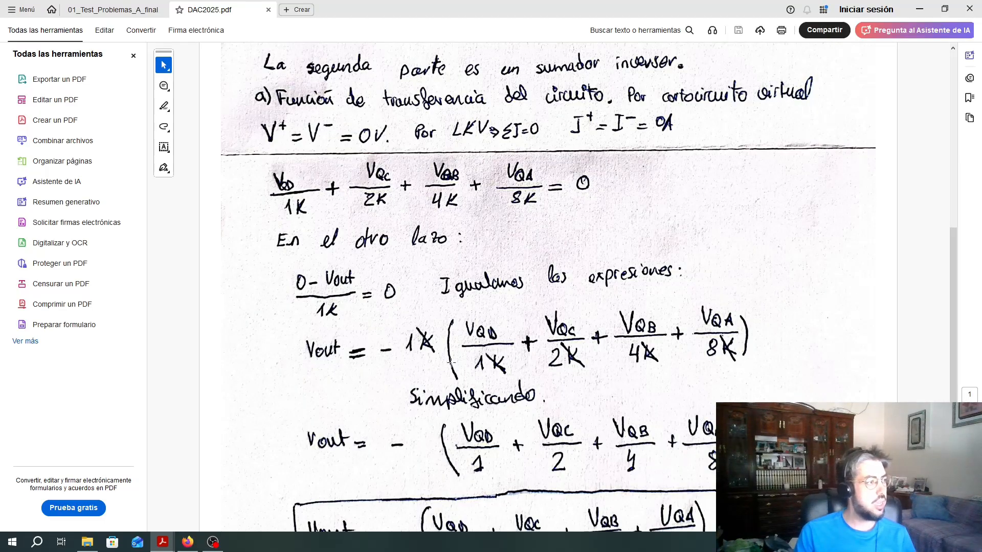
# Step: Recheck the amplifier stage in the schematic, and briefly mark the minus sign in the Vout expression under "Simplificando"
pyautogui.scroll(6, 790, 324)
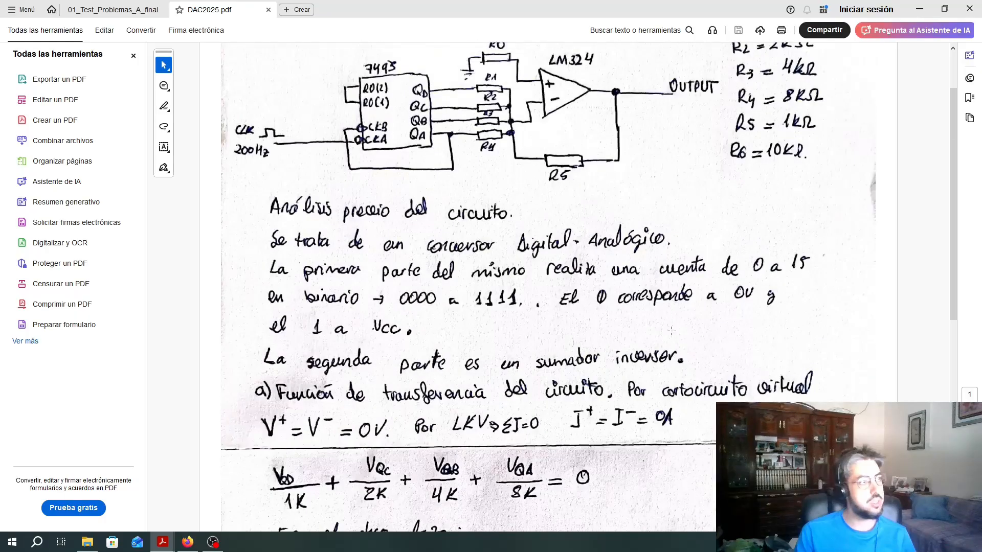
pyautogui.moveTo(537, 143); pyautogui.dragTo(597, 188)
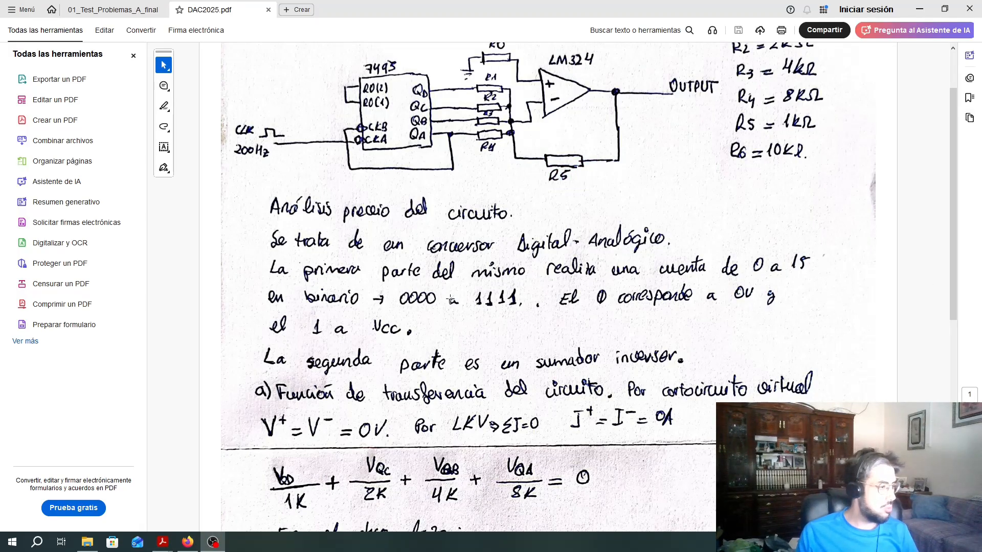
pyautogui.scroll(-3, 457, 354)
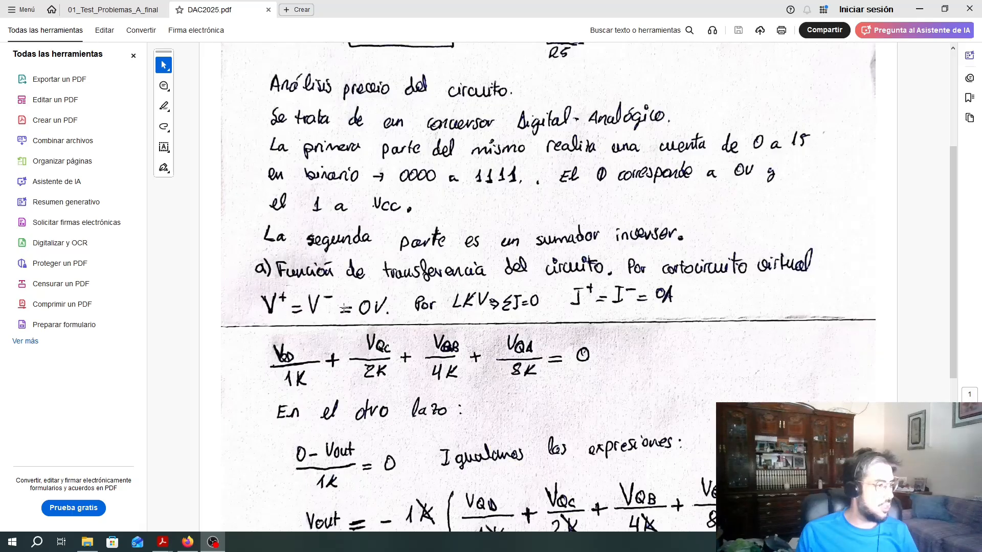
pyautogui.scroll(-1, 345, 308)
pyautogui.scroll(-1, 408, 438)
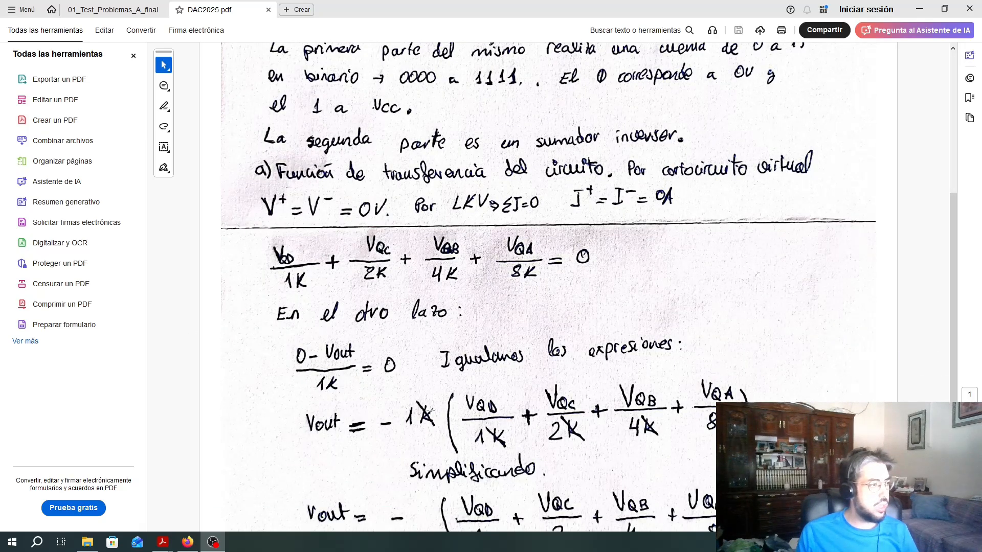
pyautogui.scroll(-1, 493, 419)
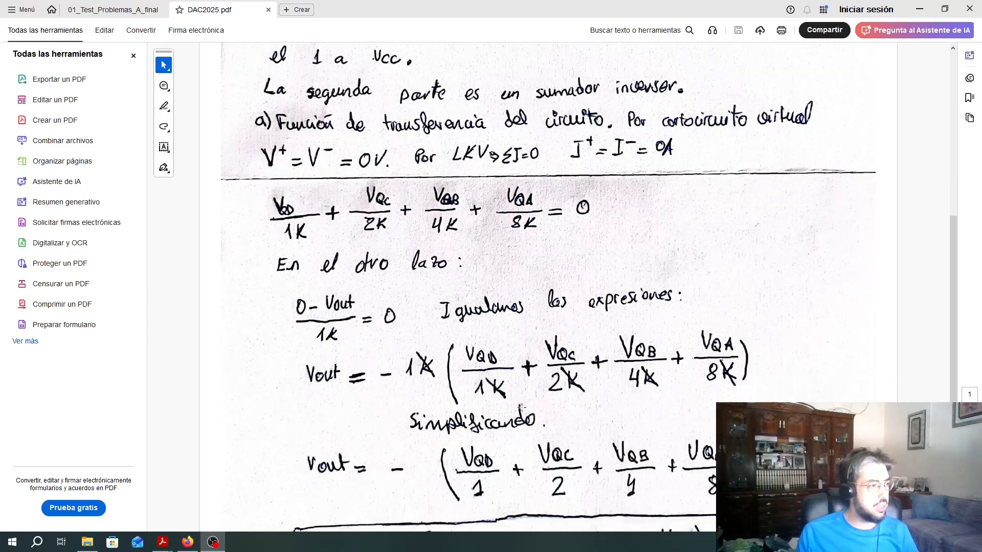
pyautogui.scroll(-2, 393, 451)
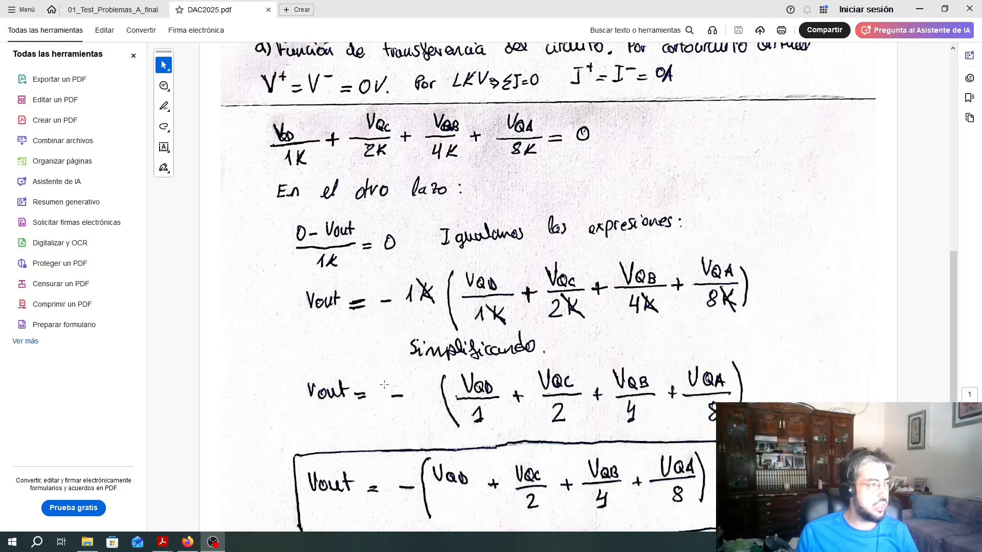
pyautogui.moveTo(384, 384); pyautogui.dragTo(425, 415)
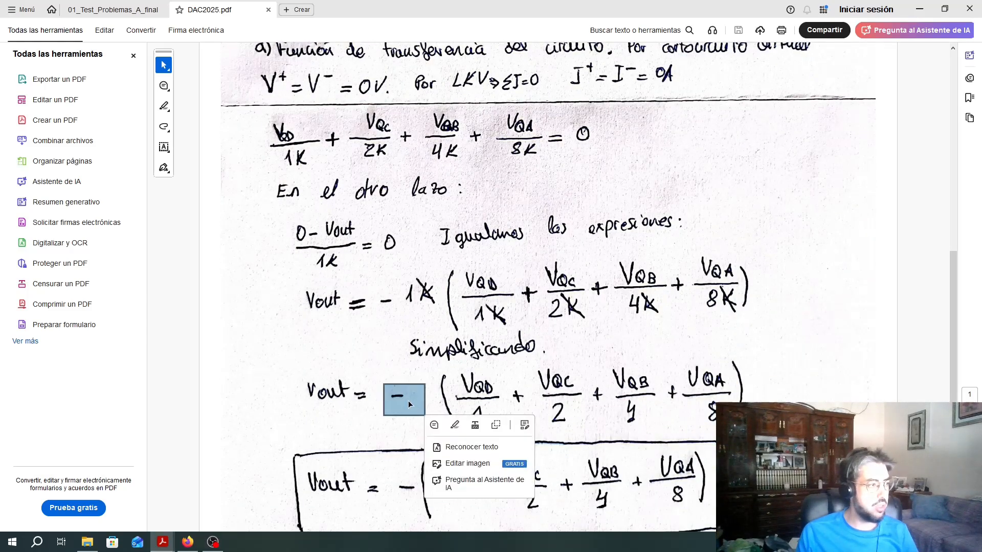
pyautogui.click(367, 377)
pyautogui.click(363, 360)
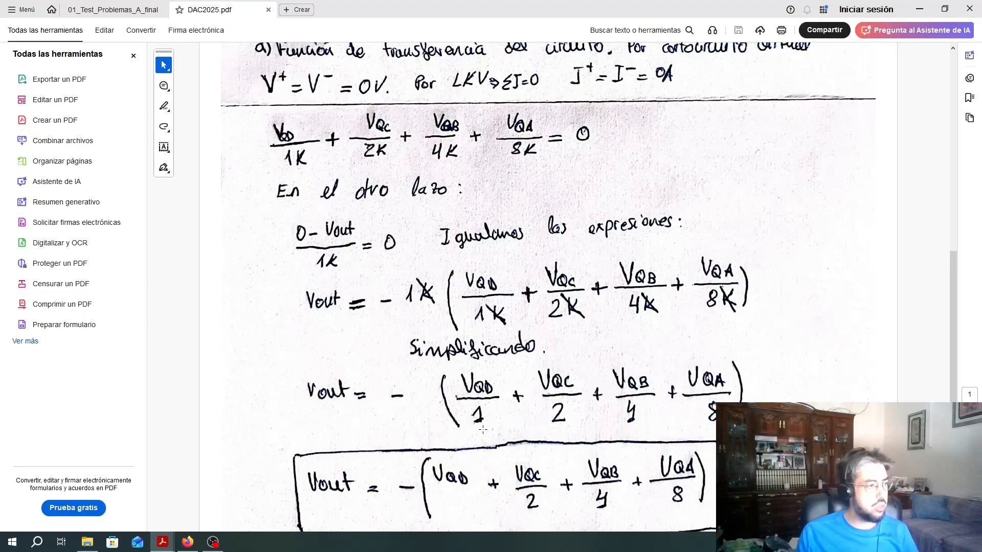
# Step: Mark the boxed final result Vout = -(VQD + VQC/2 + VQB/4 + VQA/8) and clear the marking
pyautogui.scroll(-1, 479, 409)
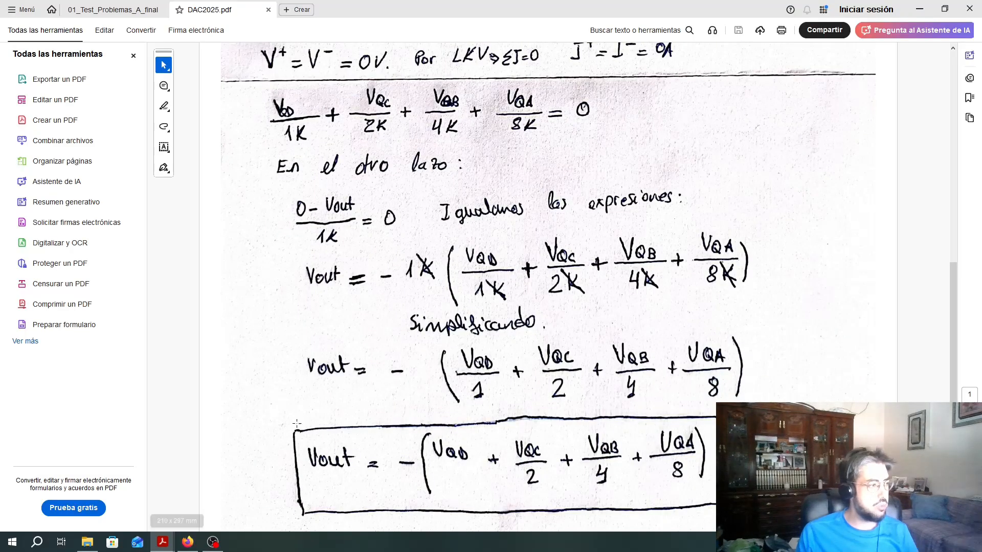
pyautogui.scroll(-2, 443, 437)
pyautogui.moveTo(269, 365); pyautogui.dragTo(772, 473)
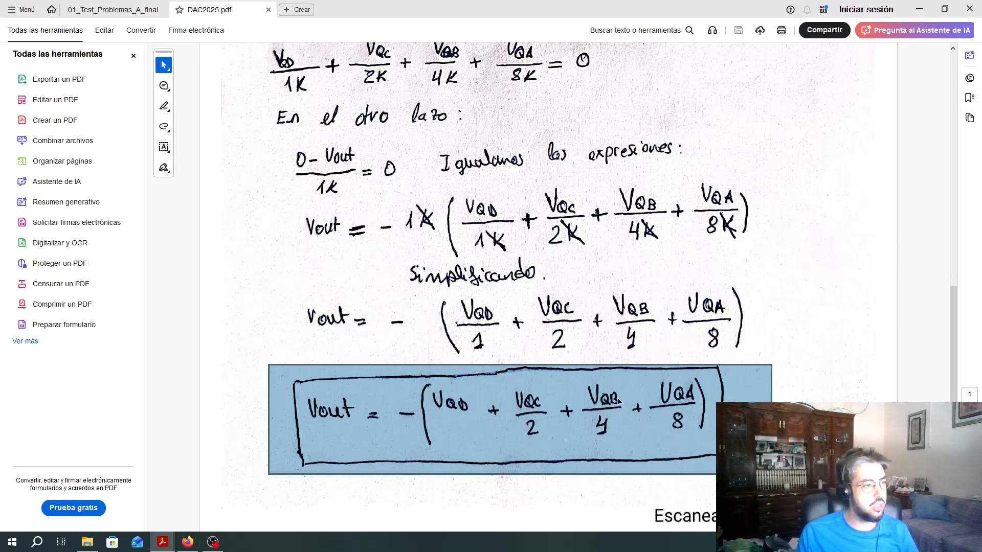
pyautogui.click(831, 346)
pyautogui.click(650, 409)
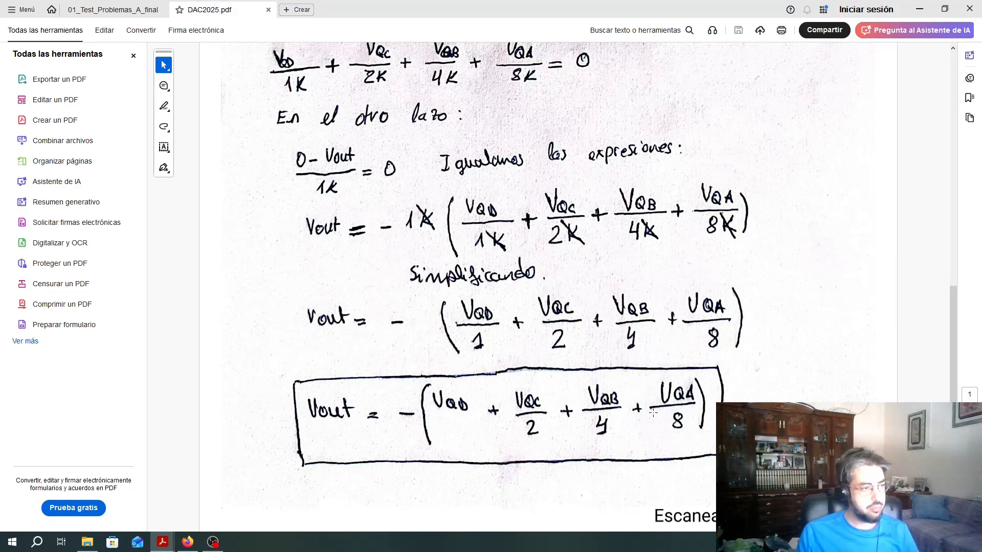
# Step: Mark the boxed final Vout expression again and compare it with the schematic and the preceding derivation
pyautogui.scroll(2, 653, 412)
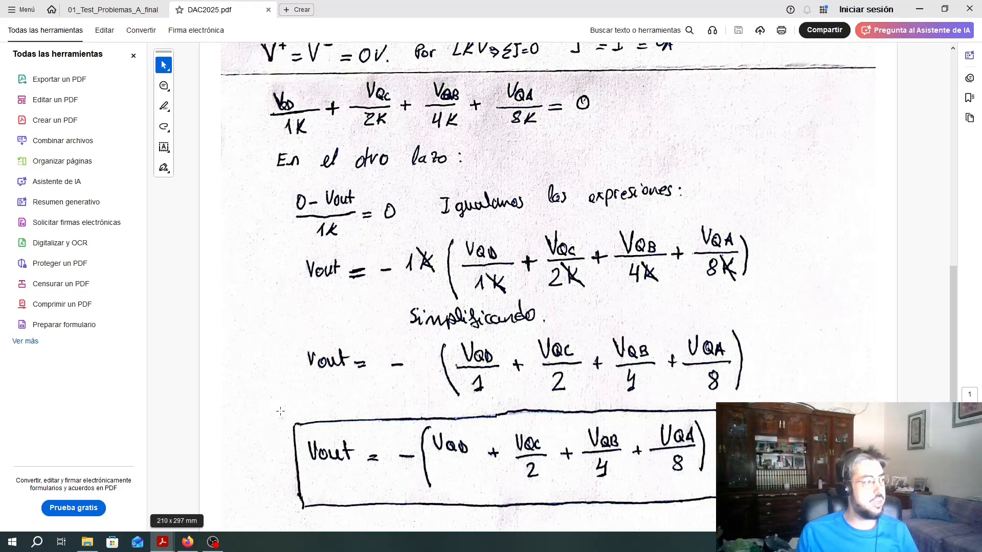
pyautogui.moveTo(281, 411); pyautogui.dragTo(719, 510)
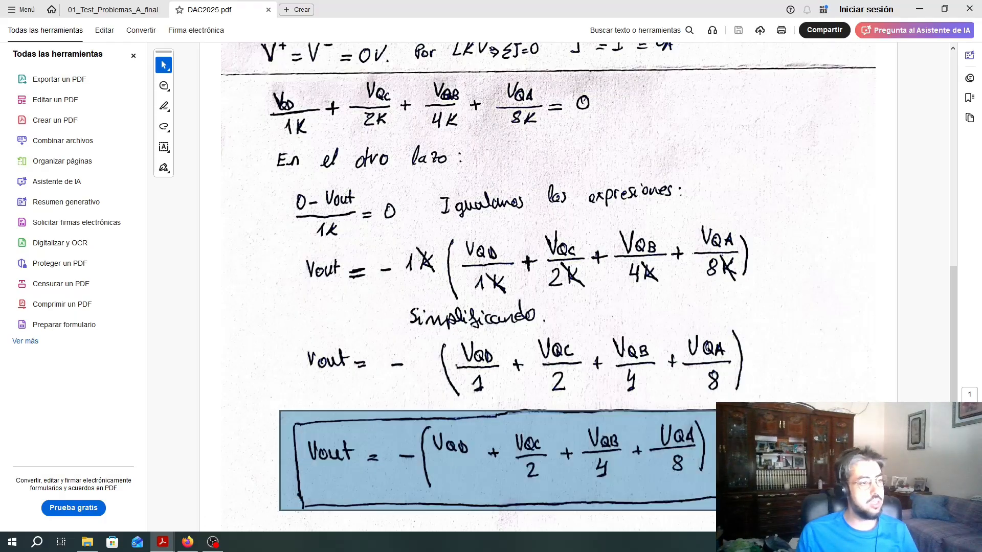
pyautogui.scroll(10, 503, 386)
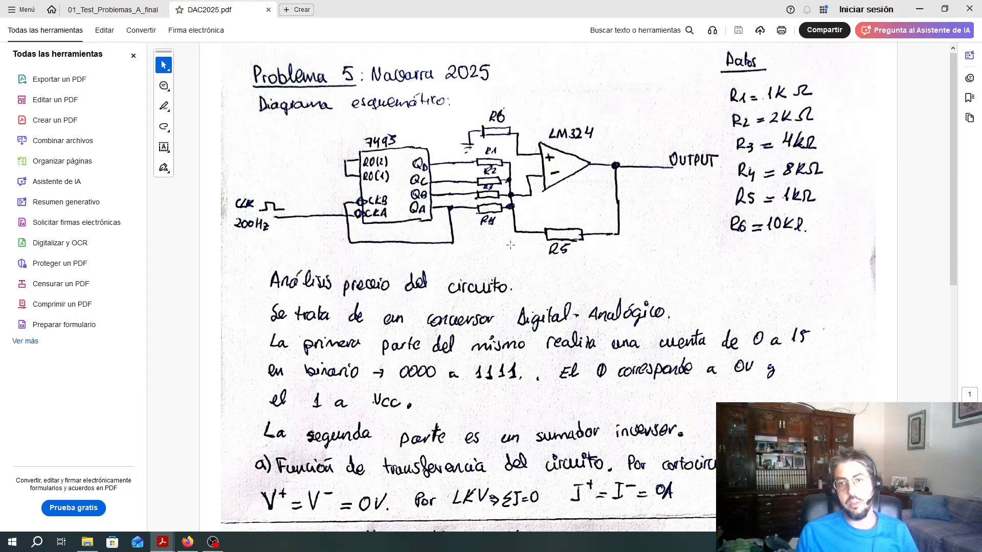
pyautogui.scroll(-9, 511, 245)
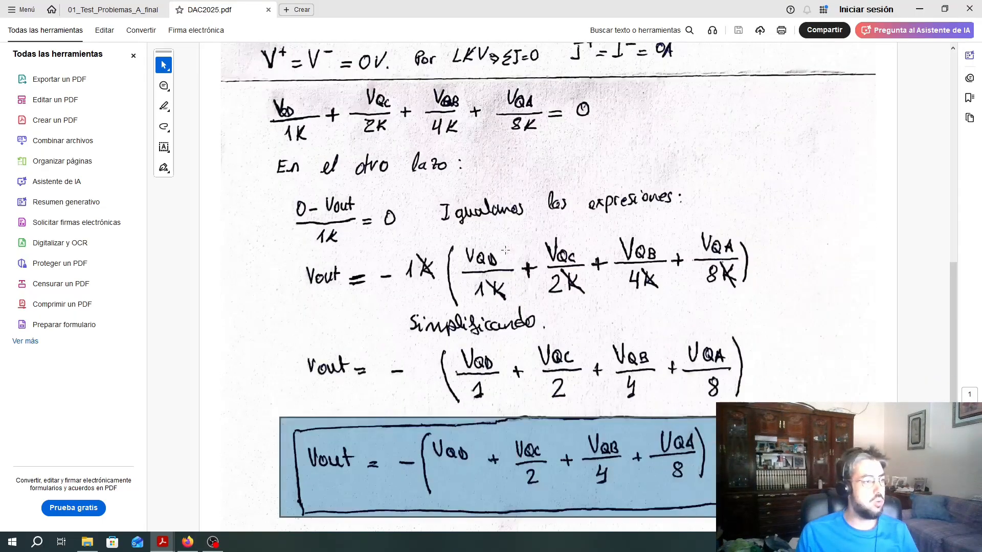
pyautogui.scroll(-2, 505, 250)
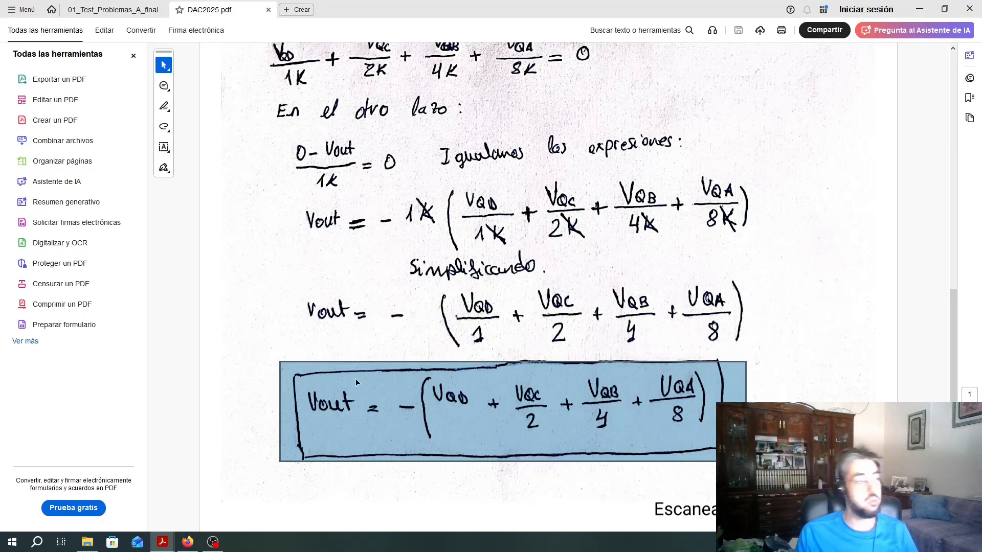
pyautogui.scroll(10, 395, 390)
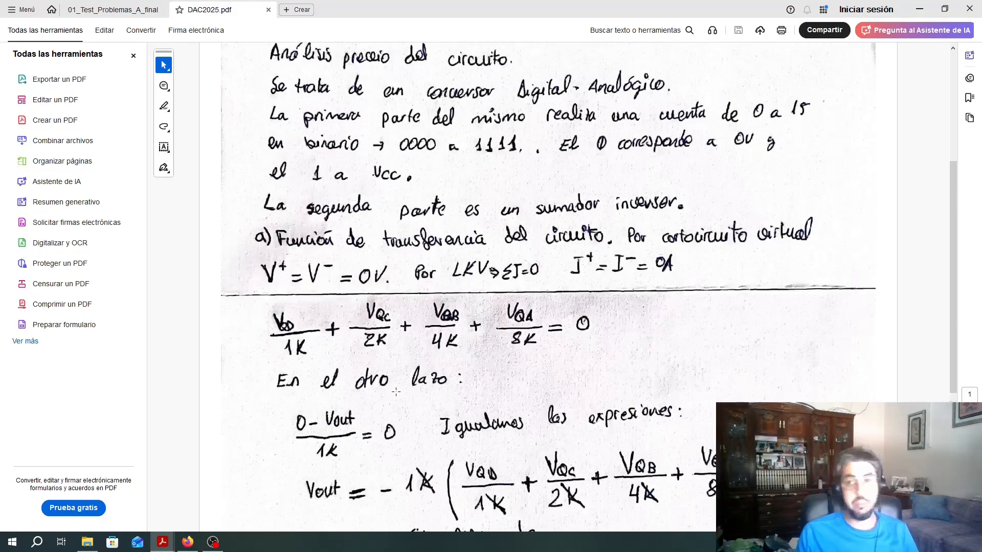
pyautogui.scroll(8, 396, 392)
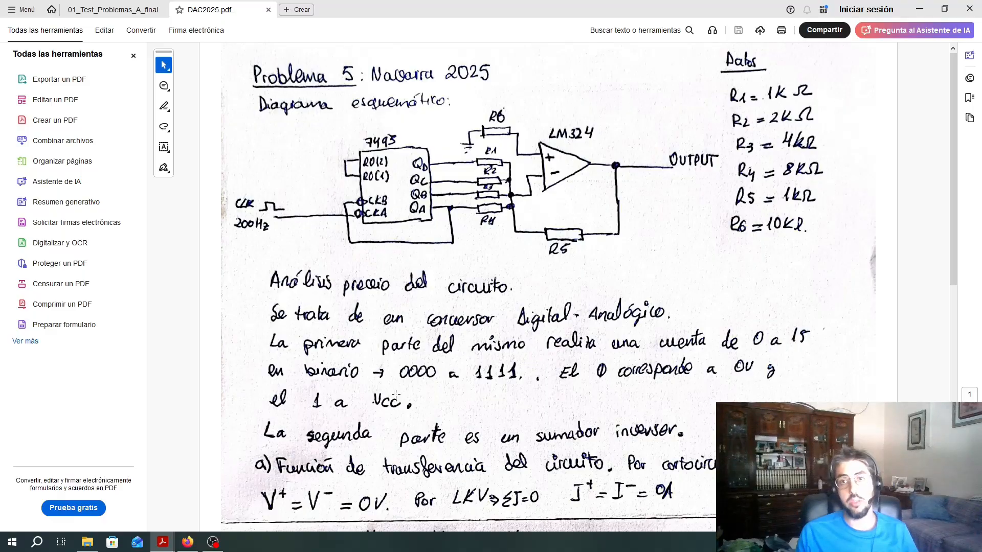
pyautogui.scroll(-11, 396, 393)
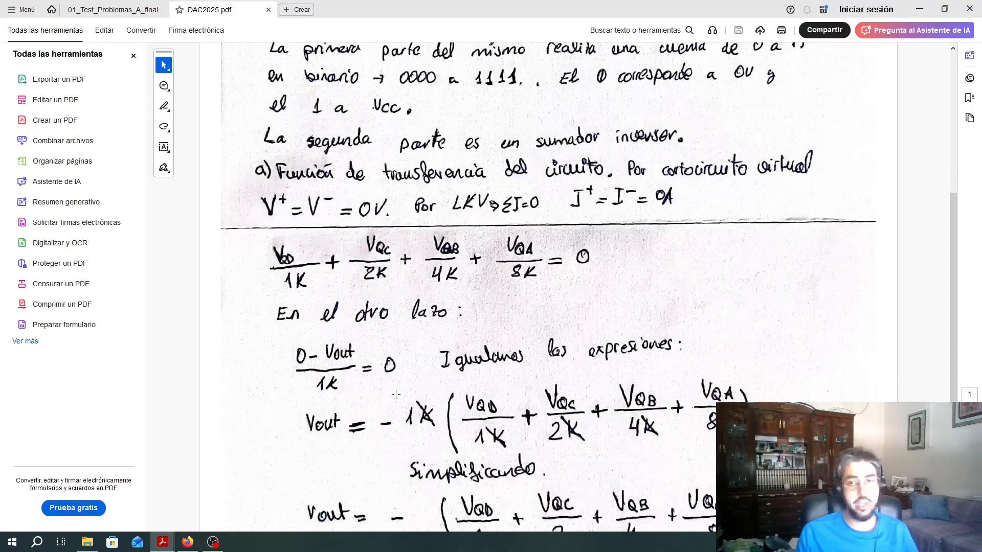
pyautogui.scroll(-8, 395, 393)
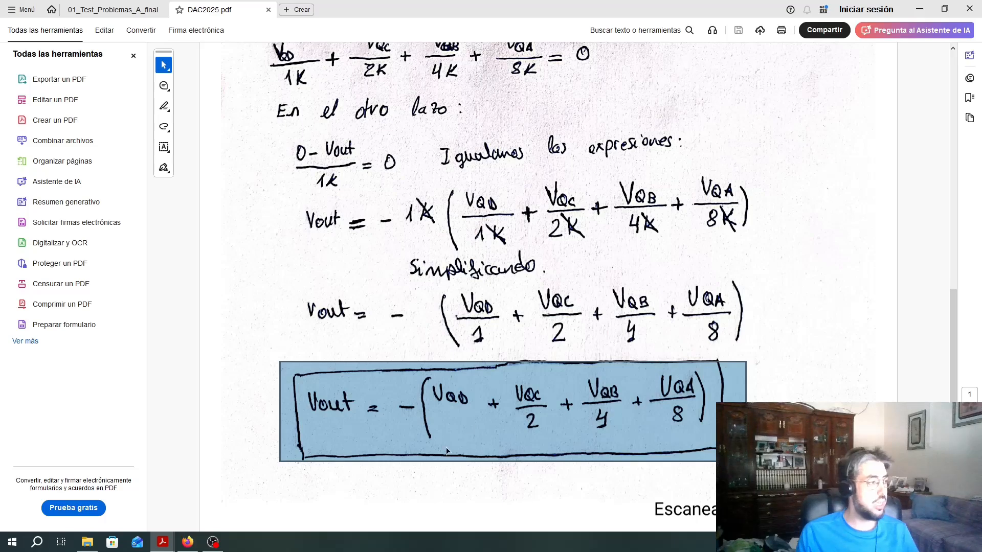
# Step: Switch to the 01_Test_Problemas_A_final document showing the Problema 5 statement
pyautogui.scroll(3, 358, 450)
pyautogui.moveTo(160, 546)
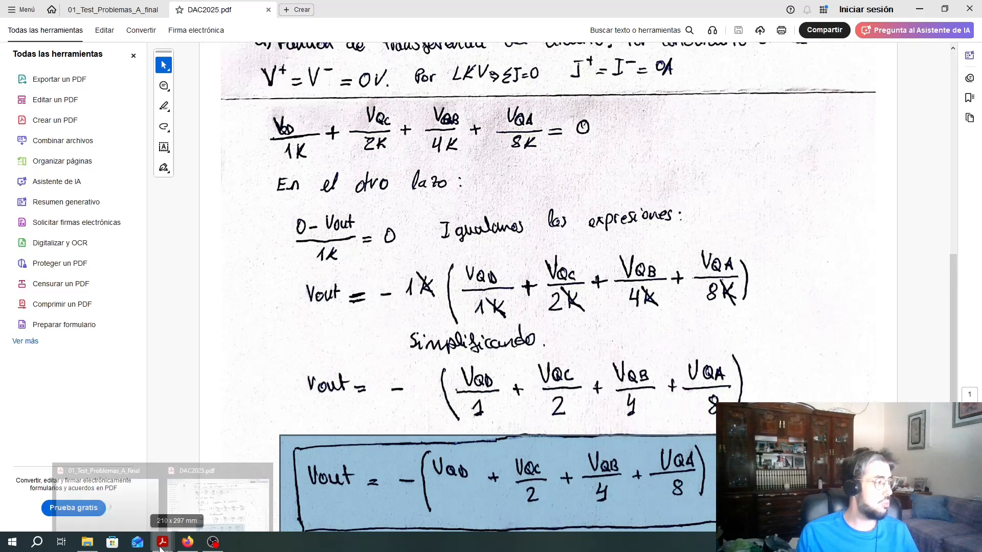
pyautogui.click(128, 483)
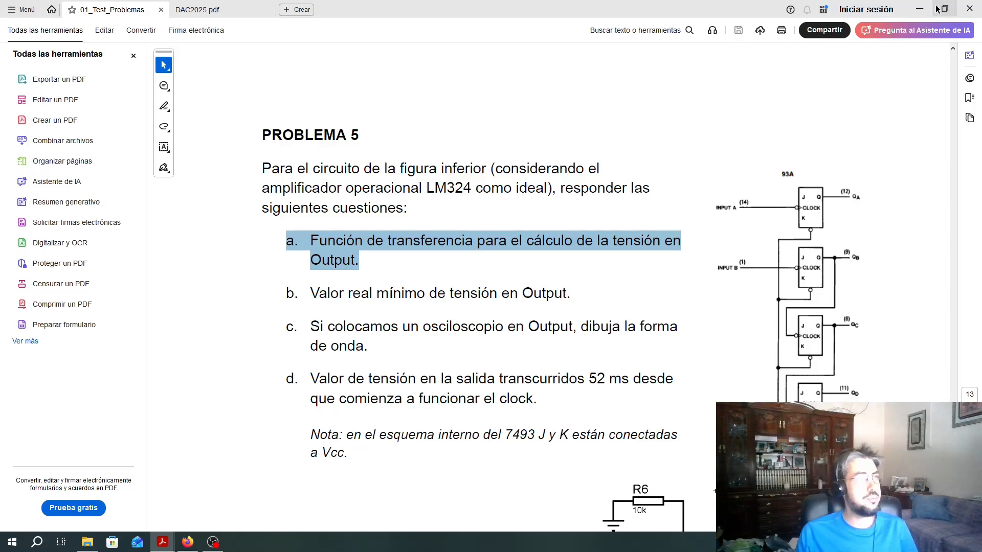
# Step: Switch to the LM324N datasheet in Firefox, close the history sidebar, and view the first page down to the pin connections diagram
pyautogui.click(919, 9)
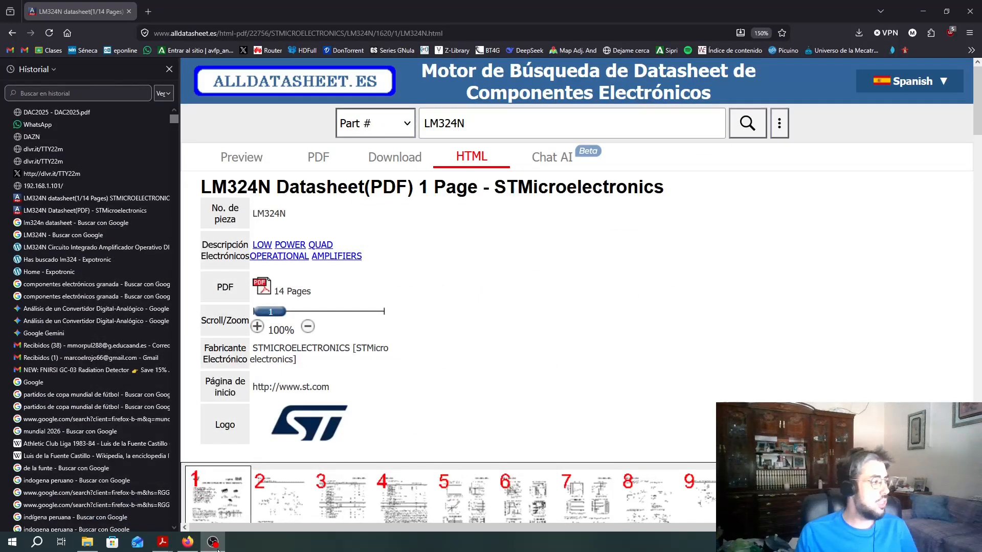
pyautogui.click(191, 546)
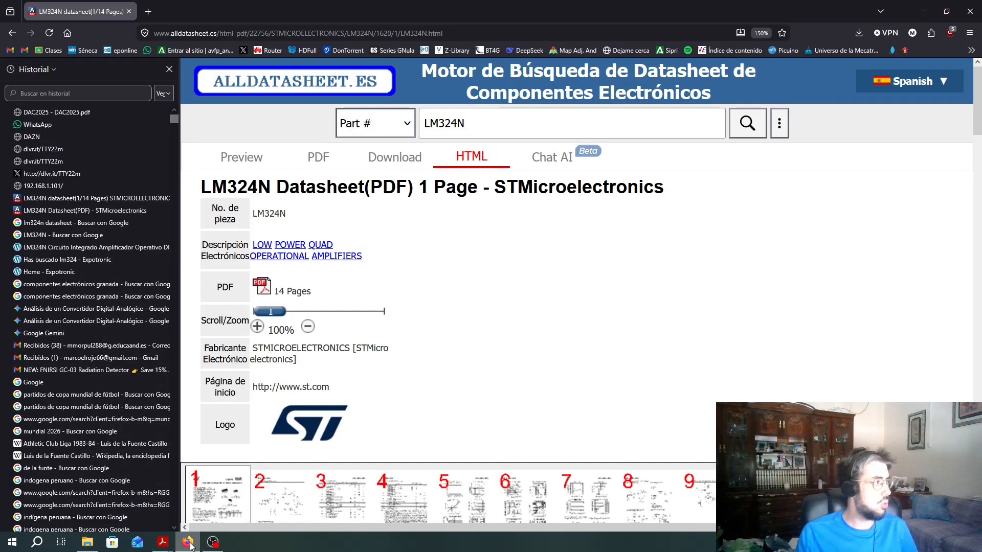
pyautogui.click(169, 69)
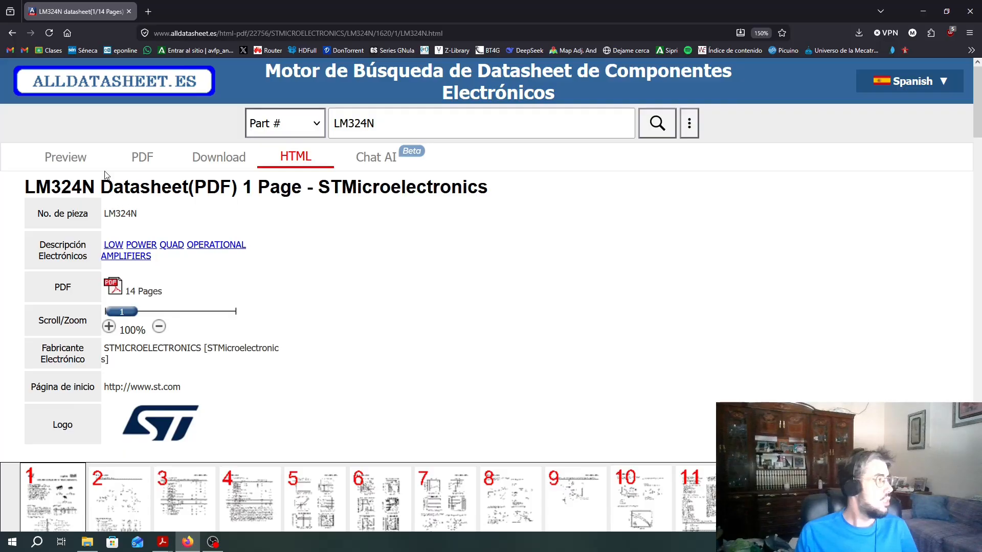
pyautogui.scroll(-10, 460, 342)
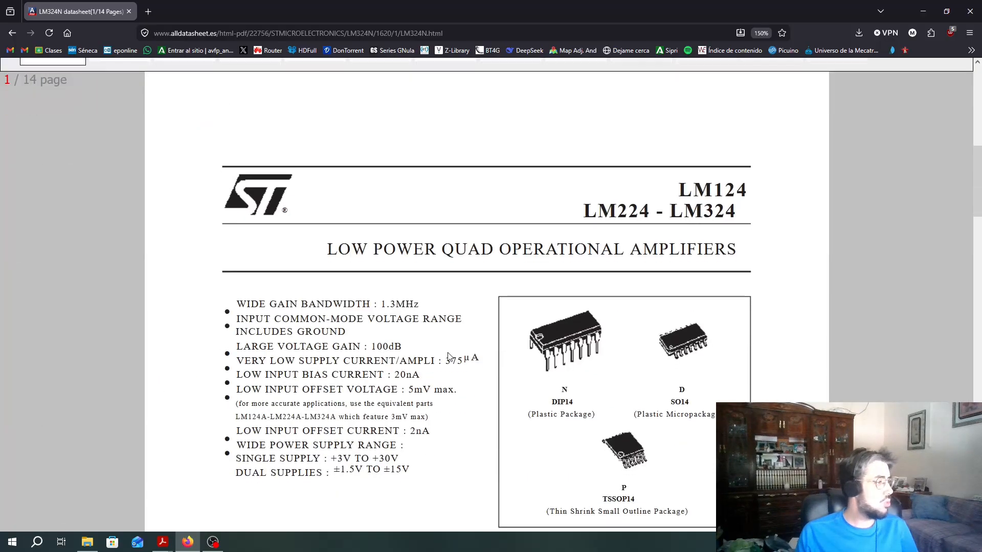
pyautogui.scroll(-3, 449, 357)
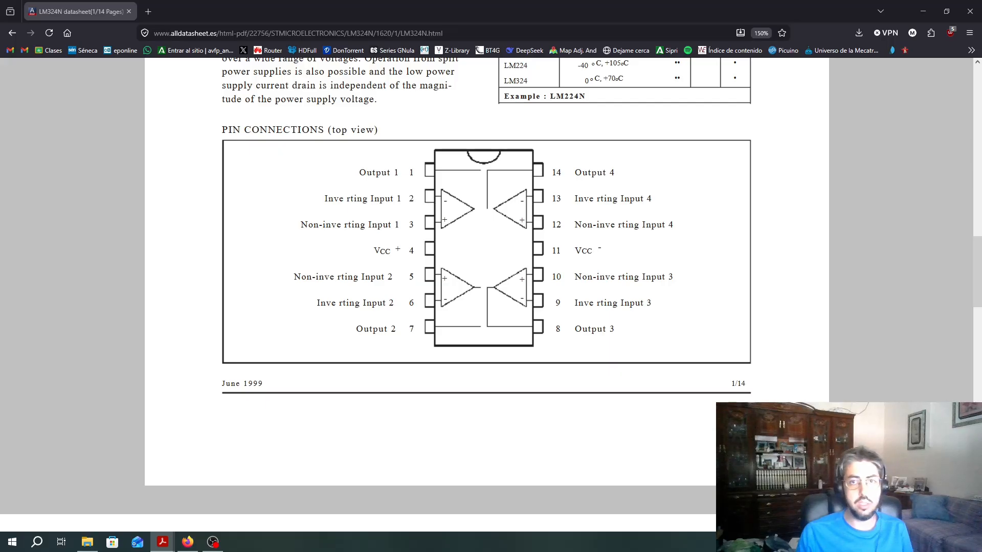
# Step: Return to DAC2025.pdf in Acrobat and review the Vout derivation from the virtual short-circuit equations to the boxed result
pyautogui.moveTo(981, 242); pyautogui.dragTo(644, 1)
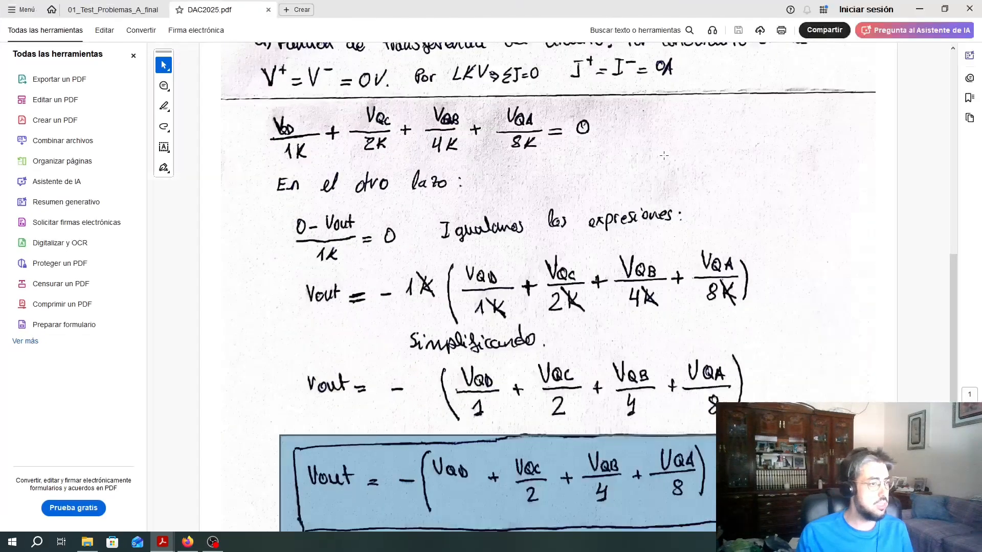
pyautogui.scroll(-3, 567, 391)
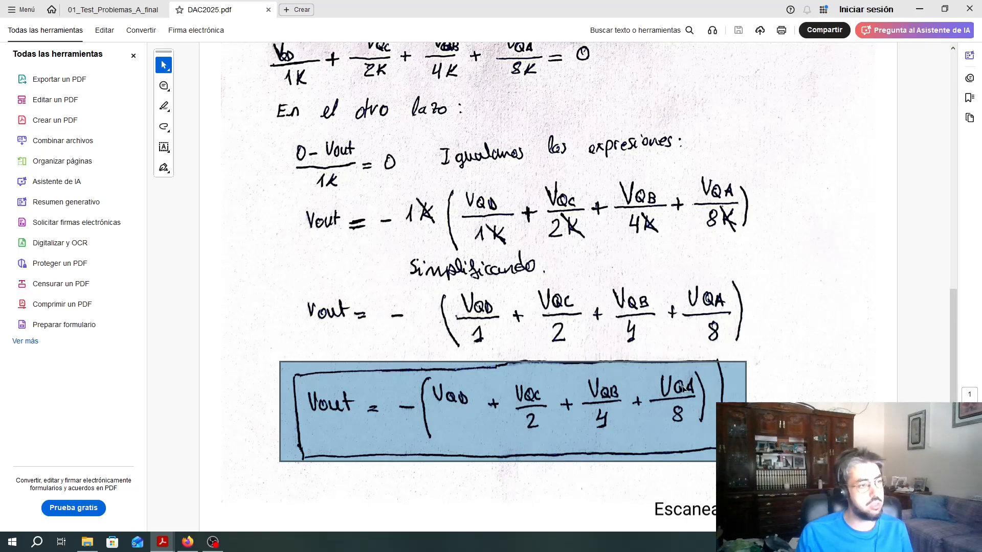
pyautogui.scroll(3, 640, 311)
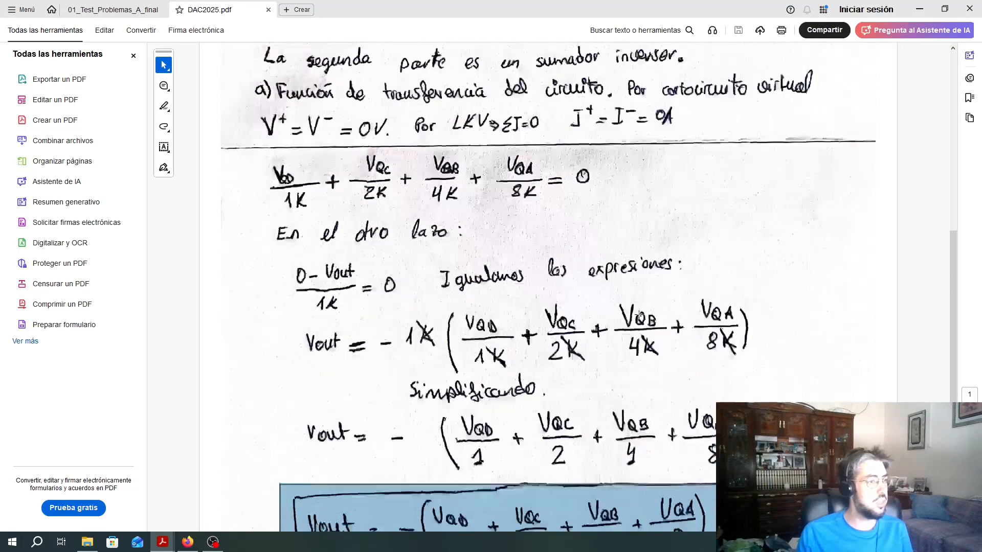
pyautogui.scroll(-3, 636, 319)
pyautogui.scroll(3, 635, 319)
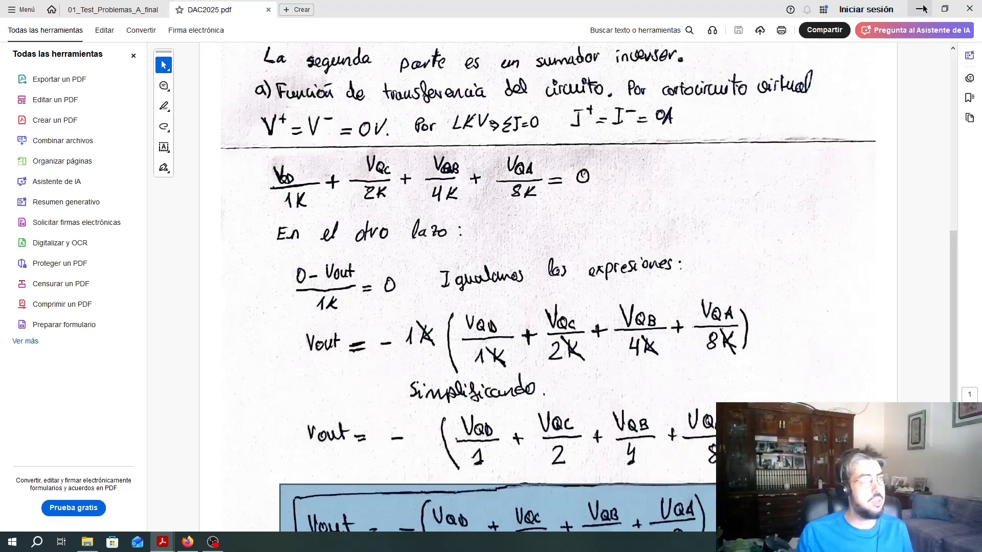
# Step: Recheck the LM324N pin connections in the Firefox datasheet, and return to the Problema 5 statement in 01_Test_Problemas_A_final in Acrobat
pyautogui.hotkey('alt', 'Tab')
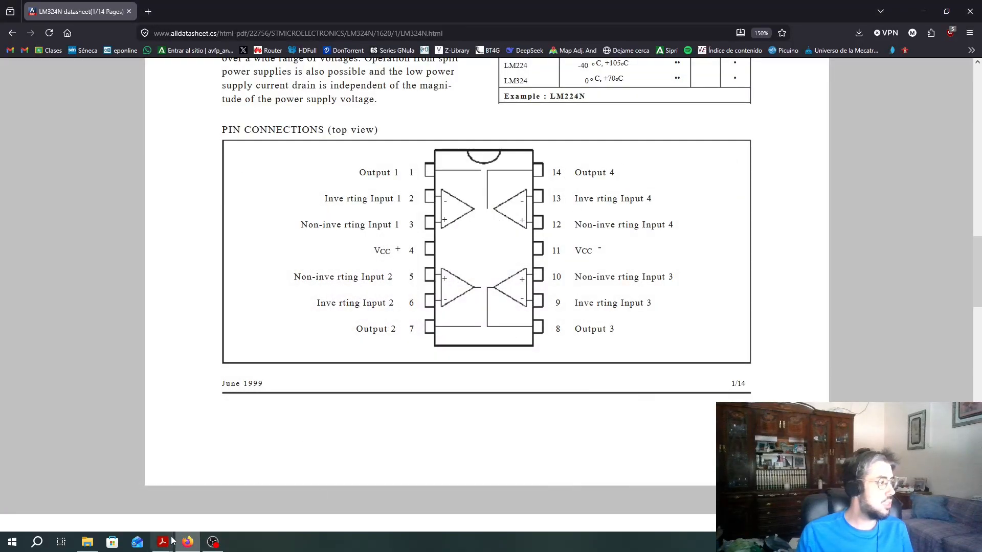
pyautogui.moveTo(162, 541)
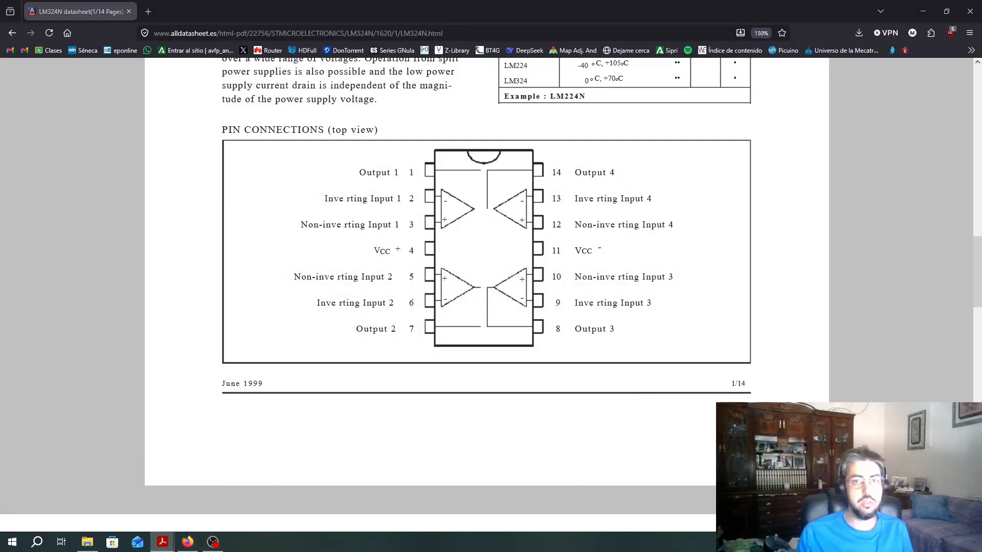
pyautogui.hotkey('alt', 'Tab')
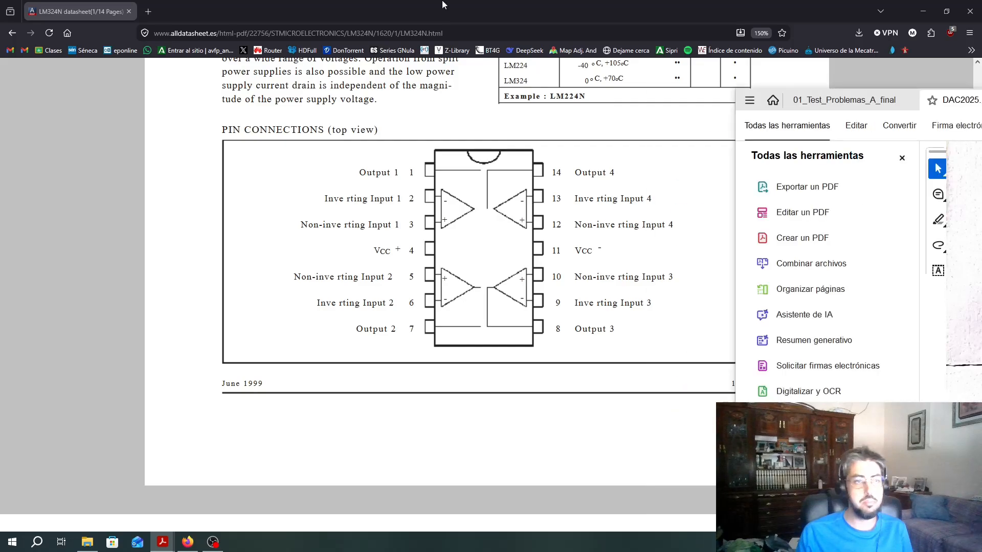
pyautogui.click(104, 10)
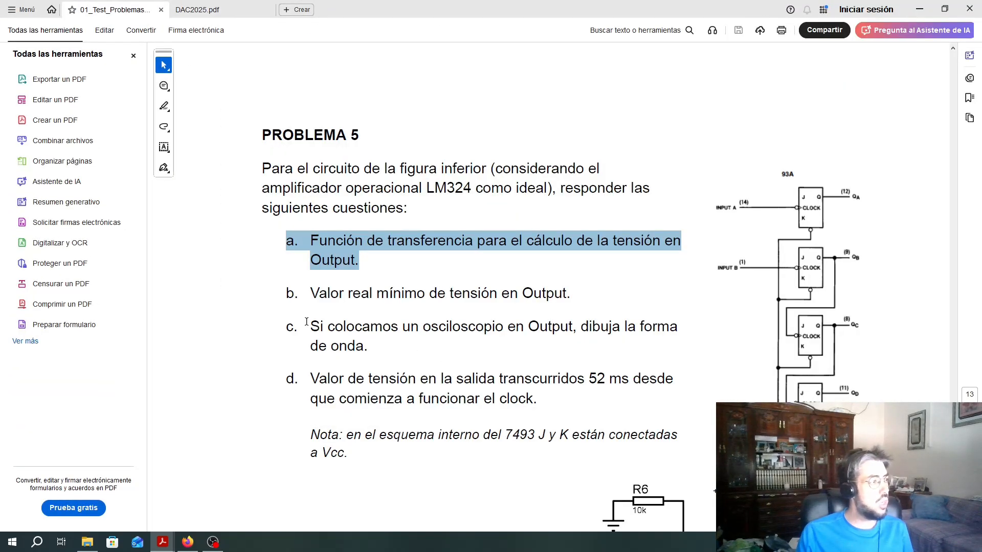
# Step: Mark question c about the oscilloscope waveform and question d about the output voltage after 52 ms, and clear the marking
pyautogui.moveTo(309, 326); pyautogui.dragTo(372, 351)
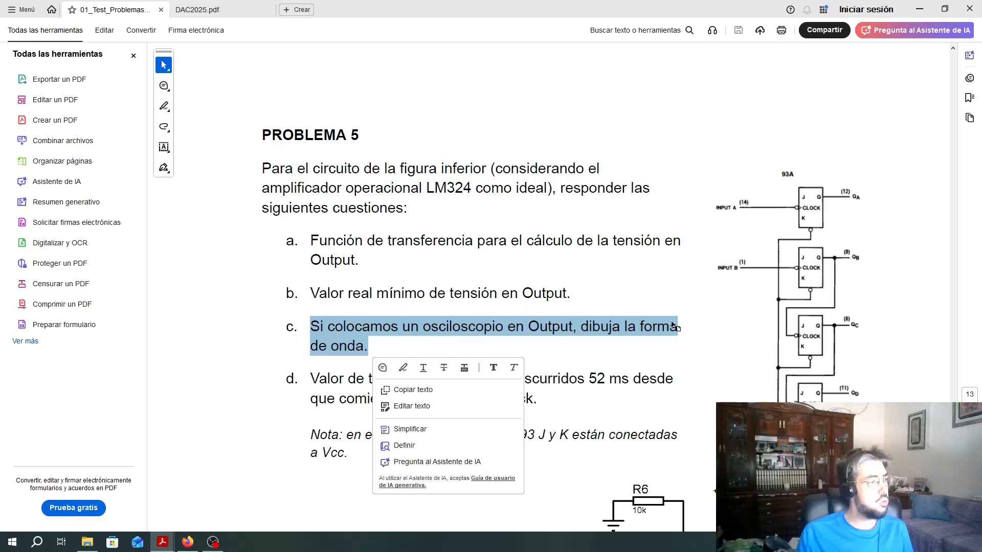
pyautogui.moveTo(322, 383); pyautogui.dragTo(530, 394)
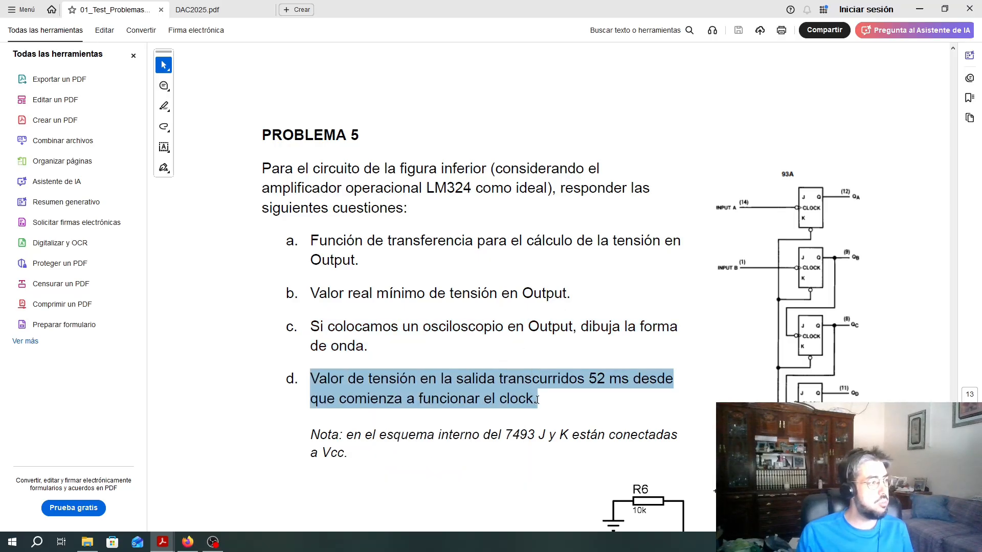
pyautogui.click(420, 381)
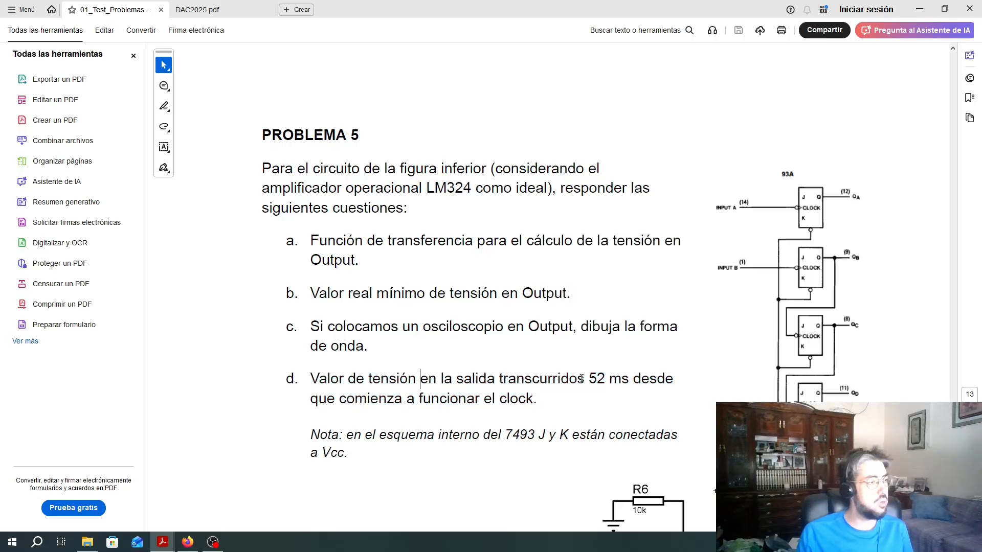
pyautogui.tripleClick(582, 378)
pyautogui.tripleClick(513, 399)
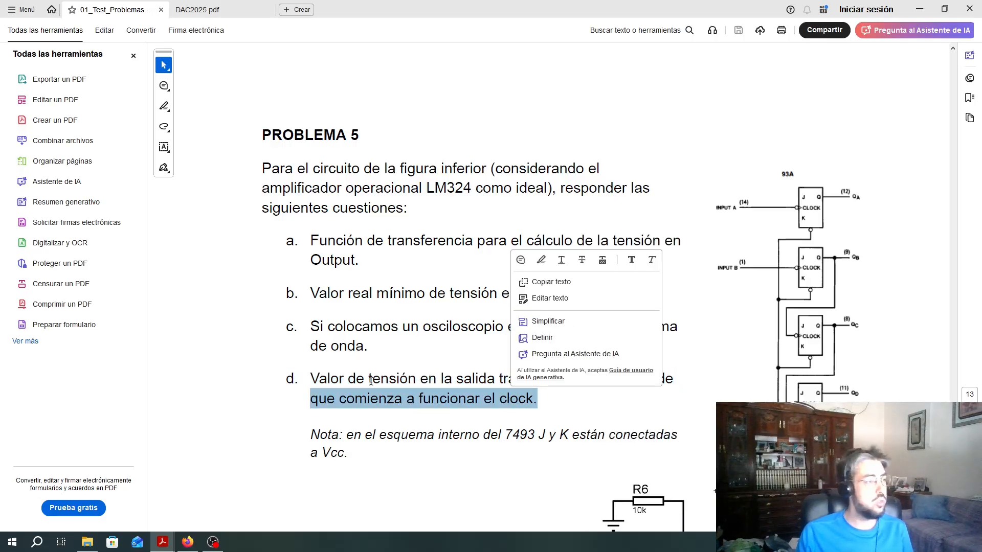
pyautogui.moveTo(310, 379); pyautogui.dragTo(629, 380)
pyautogui.click(536, 397)
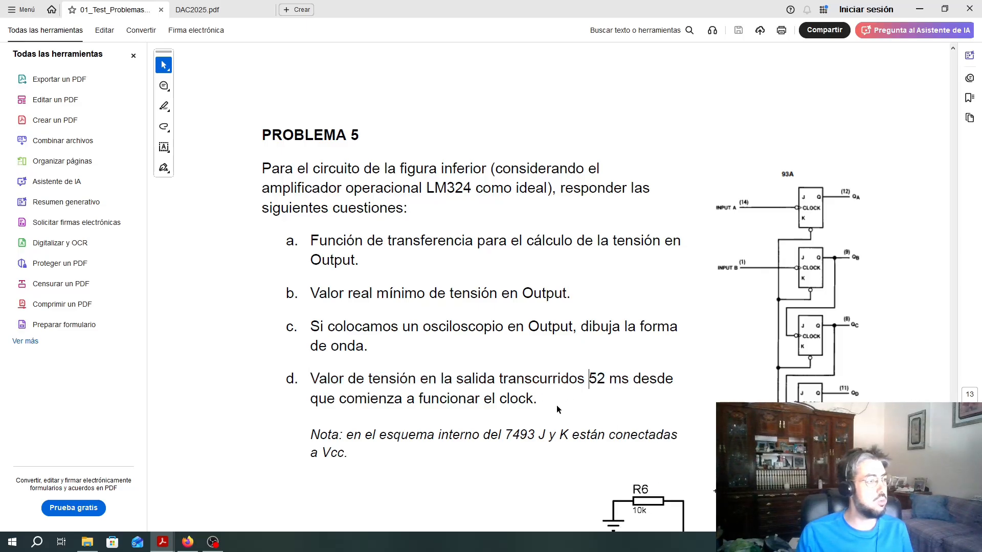
# Step: Switch to Proteus and open the recent project contador4bits.pdsprj from the DACOpam folder
pyautogui.click(915, 9)
pyautogui.click(918, 10)
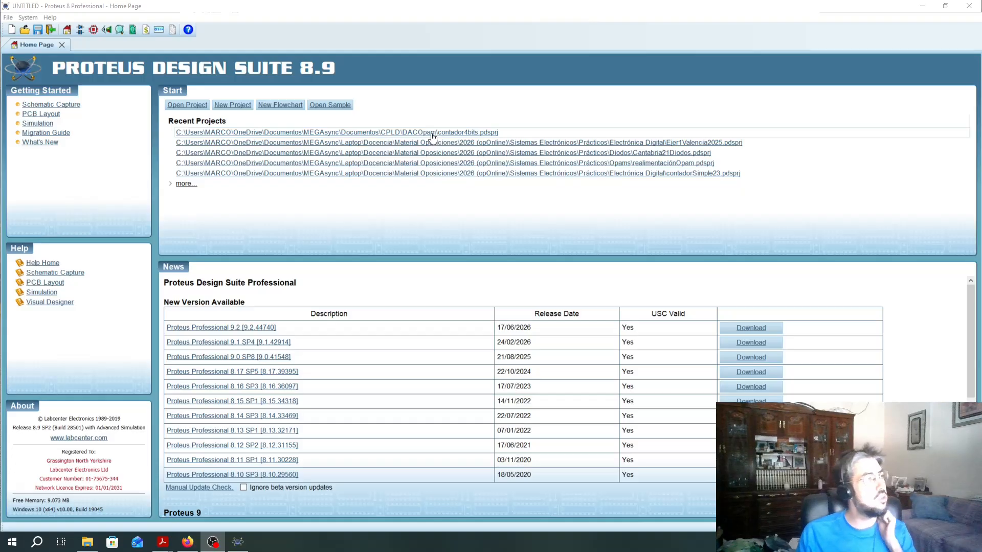
pyautogui.click(431, 133)
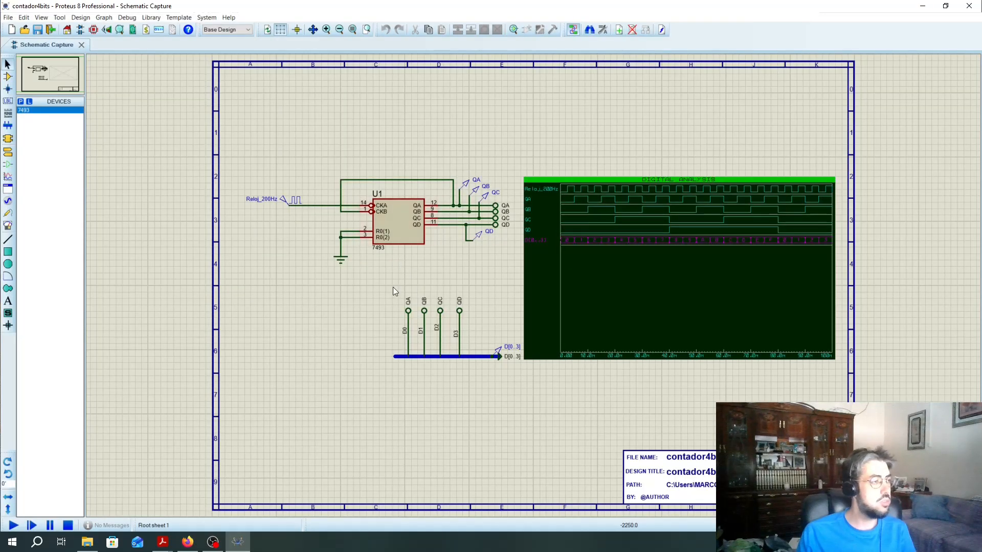
# Step: Move the digital analysis graph to the upper right corner of the sheet and reduce its height to about half
pyautogui.click(682, 277)
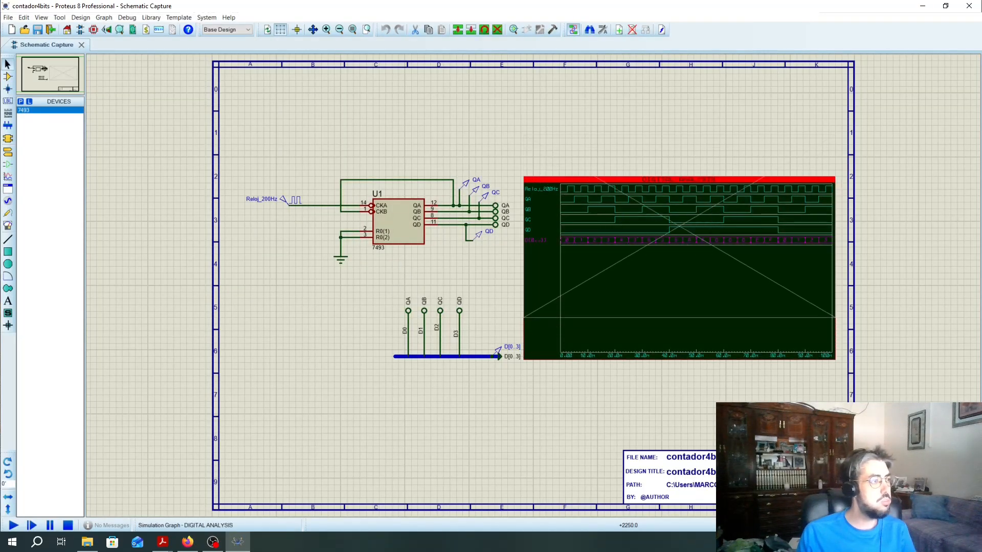
pyautogui.moveTo(674, 189); pyautogui.dragTo(676, 189)
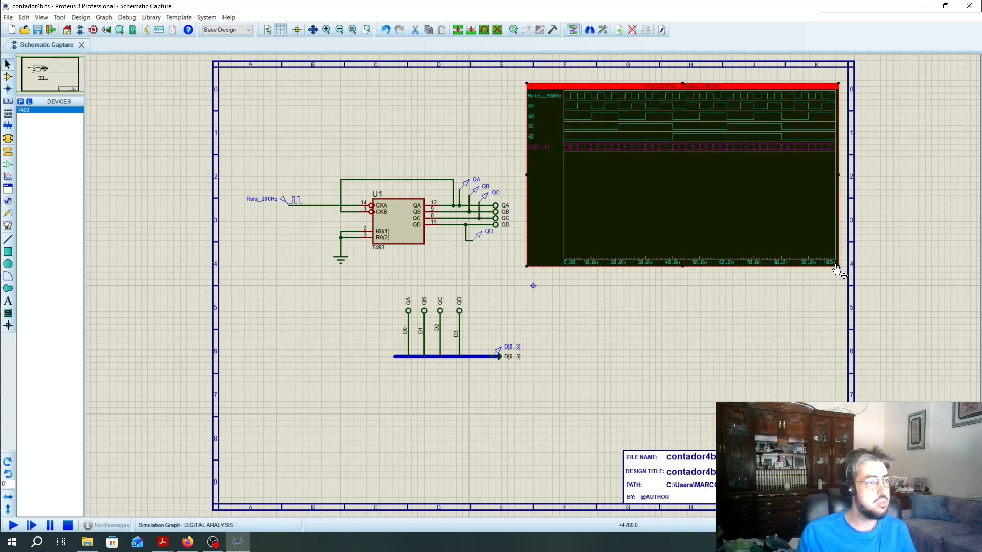
pyautogui.moveTo(838, 266); pyautogui.dragTo(835, 183)
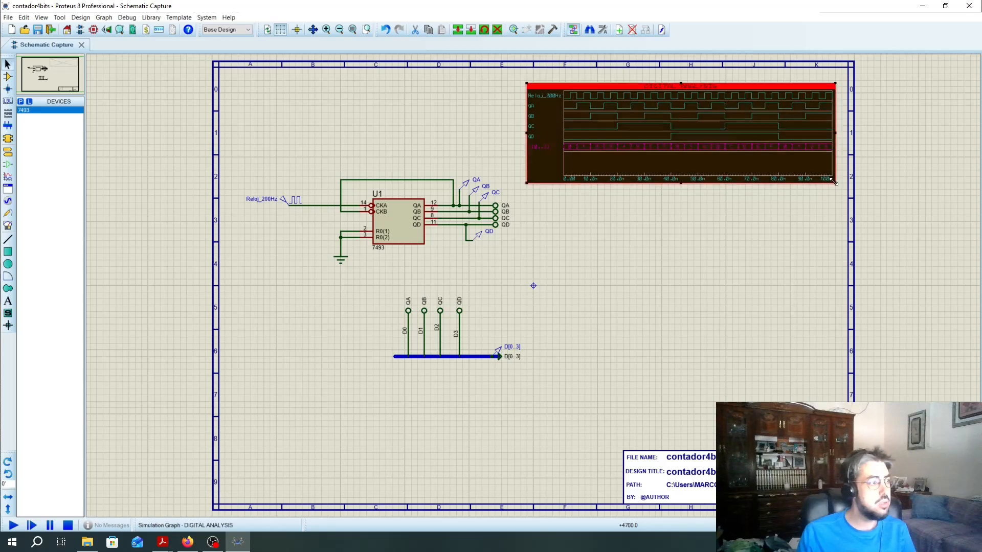
# Step: Move the whole 7493 counter circuit with its clock, probes and terminals to the upper left of the sheet
pyautogui.moveTo(257, 151); pyautogui.dragTo(516, 275)
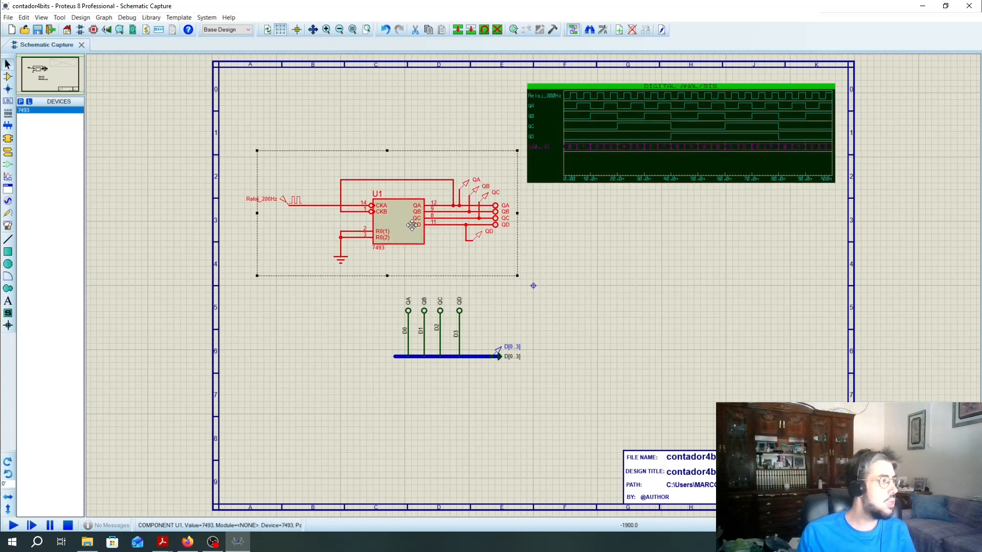
pyautogui.moveTo(409, 225); pyautogui.dragTo(383, 148)
pyautogui.click(439, 253)
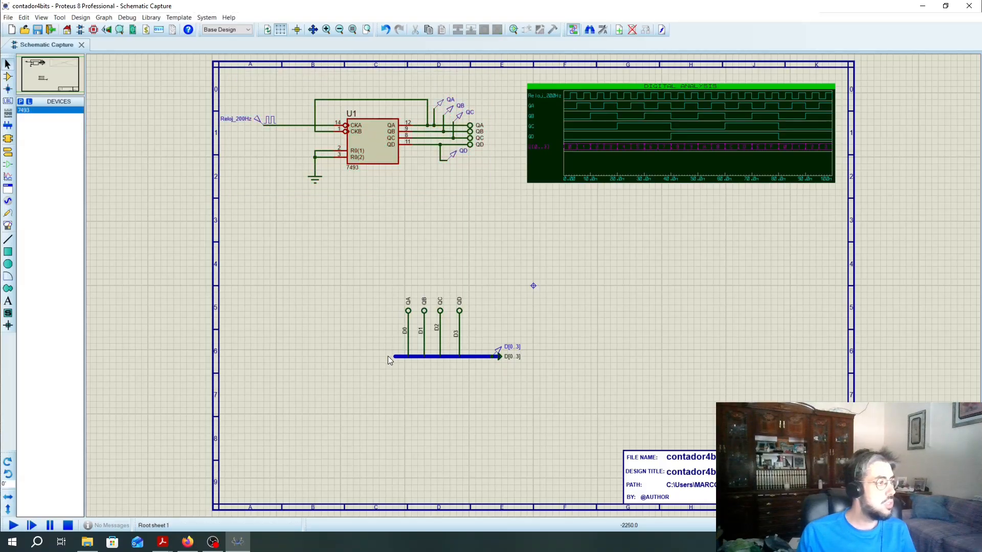
# Step: Try to move the D[0..3] bus group with its QA to QD terminals up and to the left
pyautogui.moveTo(344, 269); pyautogui.dragTo(567, 401)
pyautogui.moveTo(439, 342); pyautogui.dragTo(281, 290)
pyautogui.click(509, 474)
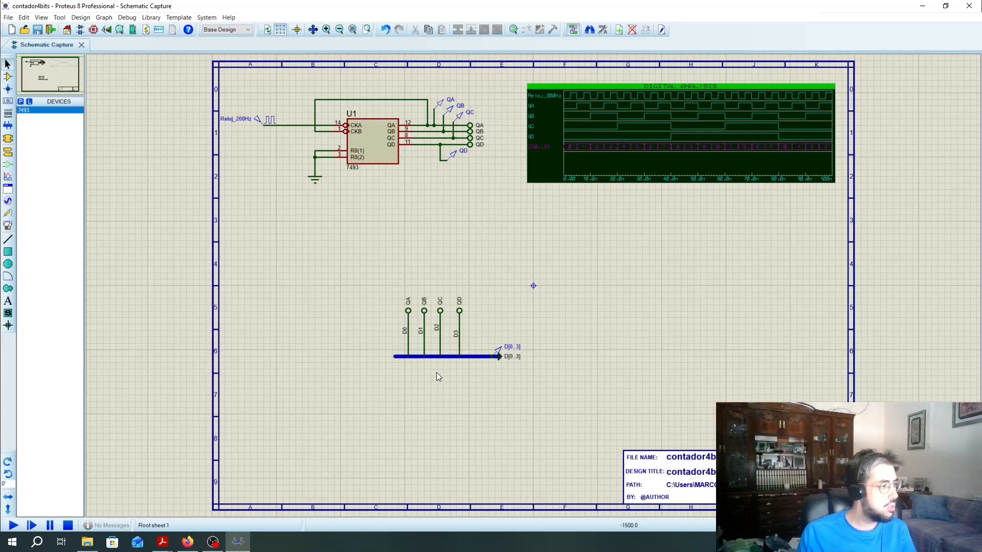
# Step: Delete the bus wire segments below the QA, QB, QC and QD terminals up to the D[0..3] bus terminal
pyautogui.click(428, 357)
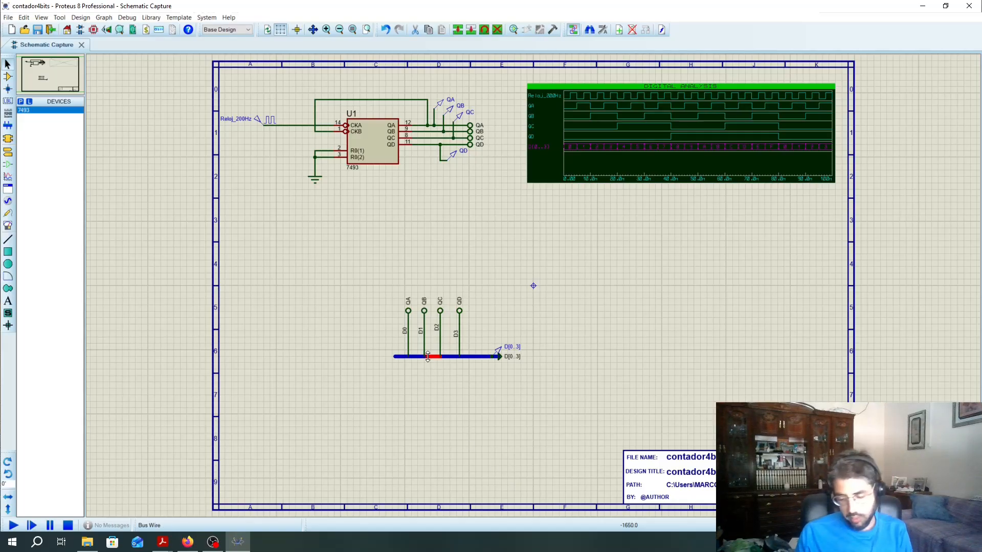
pyautogui.press('Delete')
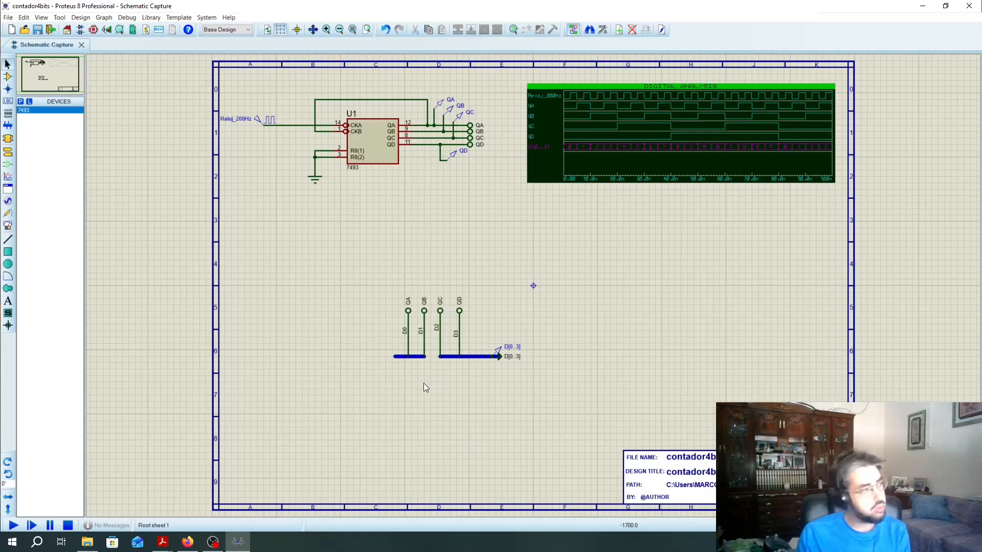
pyautogui.click(415, 357)
pyautogui.press('Delete')
pyautogui.click(400, 358)
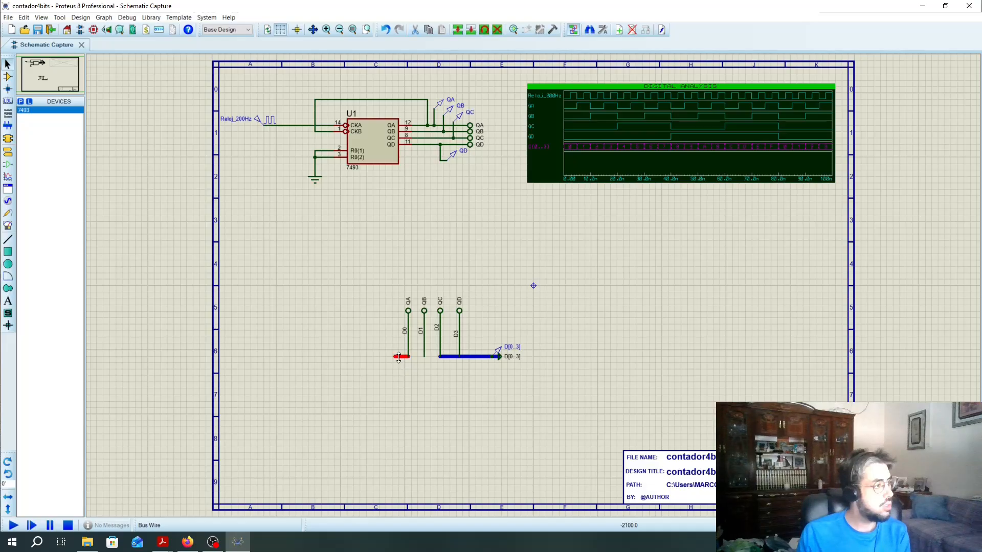
pyautogui.press('Delete')
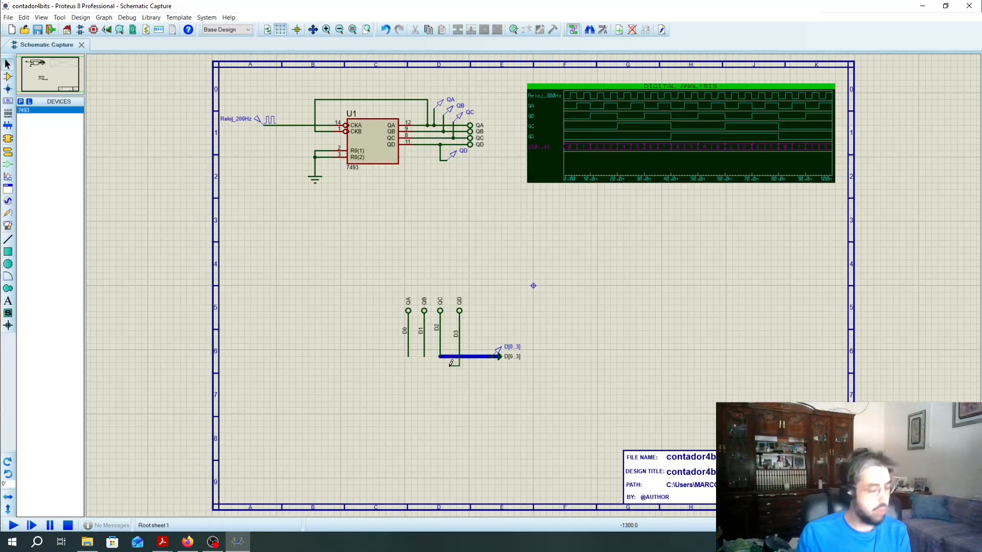
pyautogui.click(452, 356)
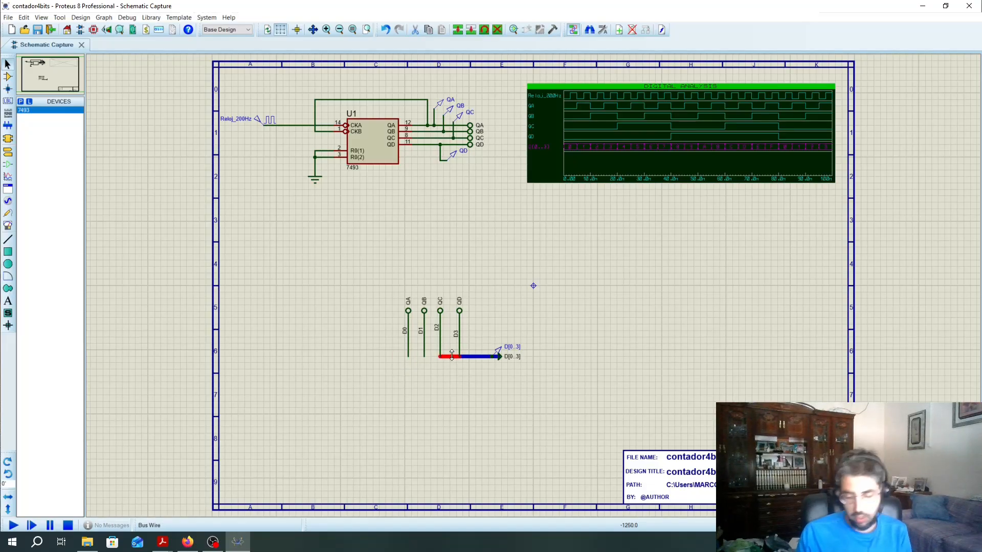
pyautogui.press('Delete')
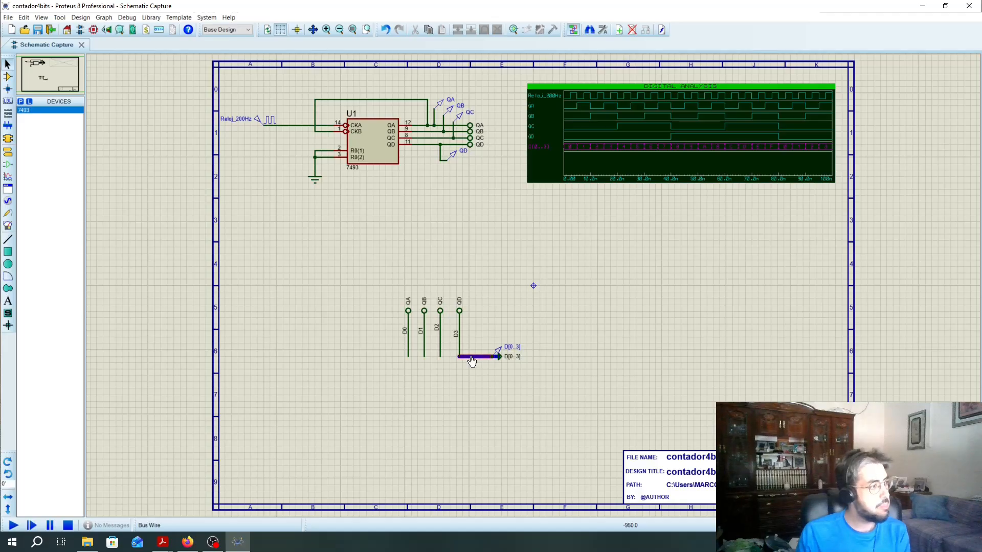
pyautogui.click(472, 358)
pyautogui.press('Delete')
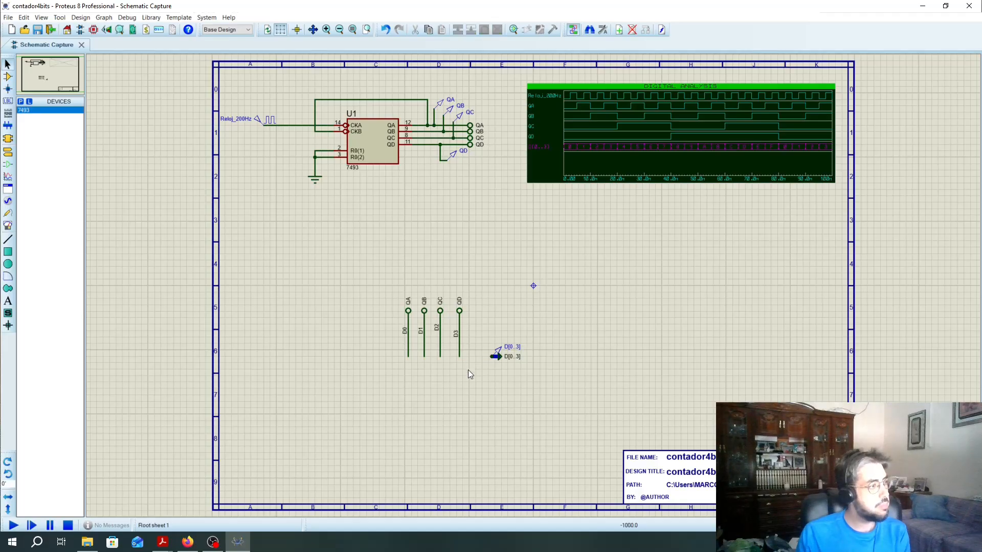
# Step: Try to move the D[0..3] bus terminal up above the QD terminal wire
pyautogui.click(496, 357)
pyautogui.moveTo(499, 365); pyautogui.dragTo(481, 277)
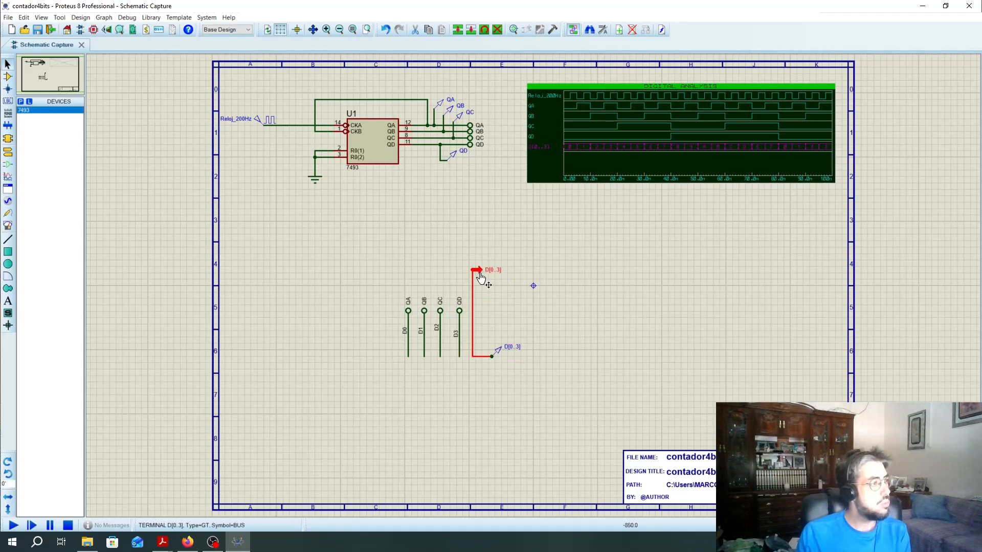
pyautogui.click(492, 357)
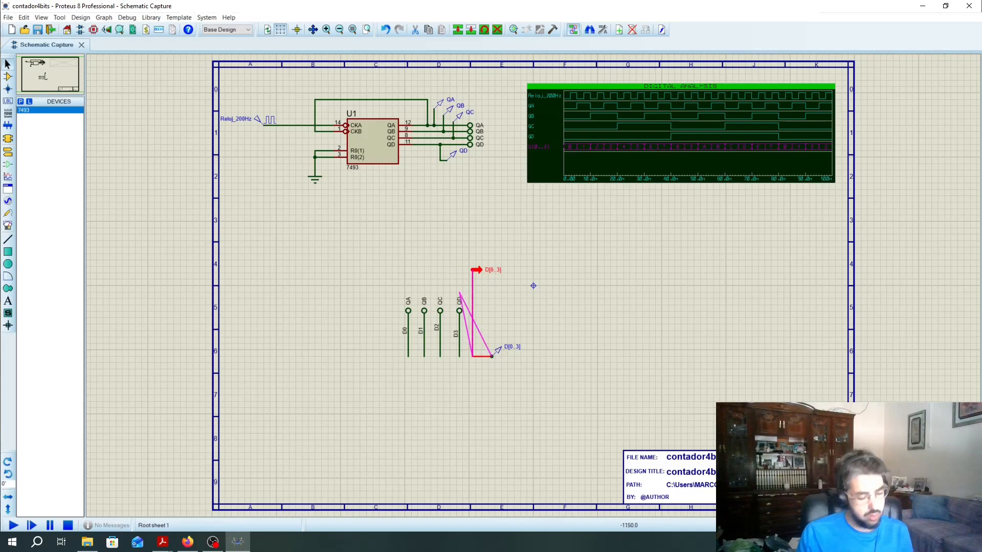
pyautogui.press('Escape')
pyautogui.hotkey('ctrl', 'z')
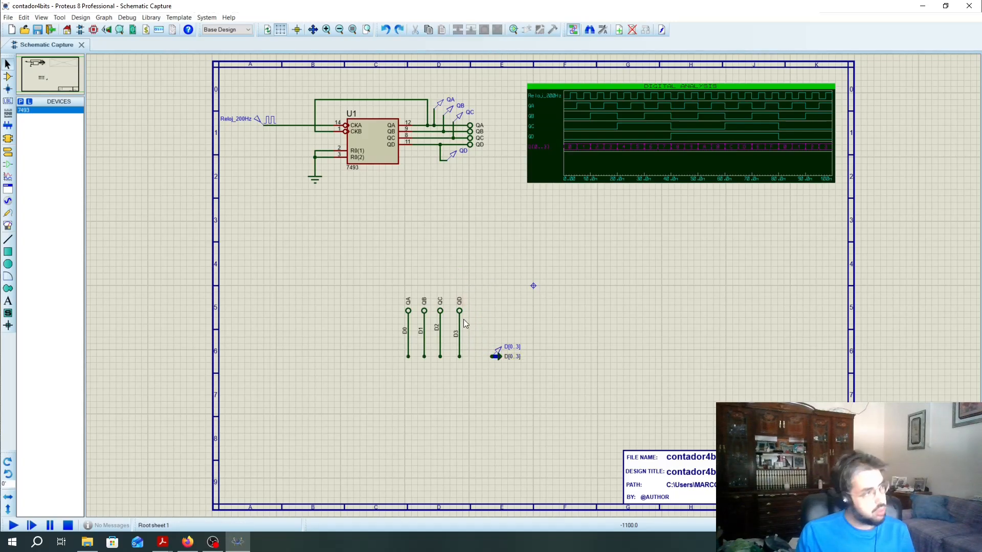
# Step: Move the QA to QD terminals with their D0 to D3 wires below the 7493, and the D[0..3] voltage probe and bus terminal beside them
pyautogui.moveTo(353, 278); pyautogui.dragTo(377, 240)
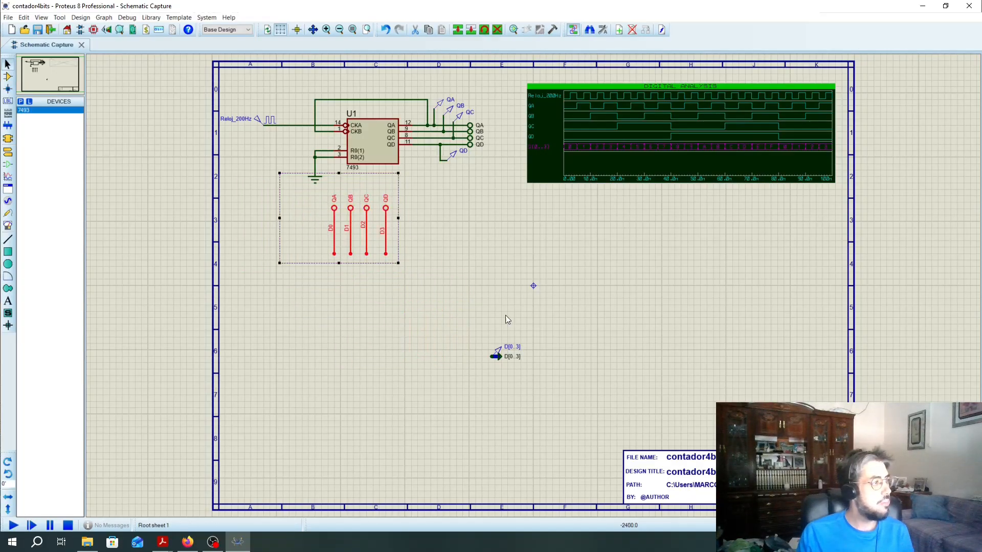
pyautogui.moveTo(456, 321); pyautogui.dragTo(533, 379)
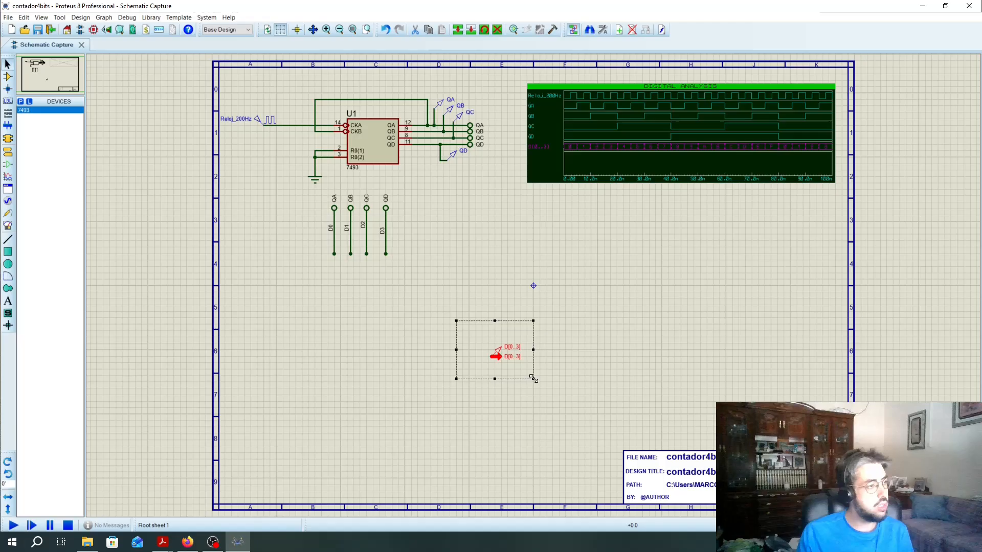
pyautogui.click(503, 323)
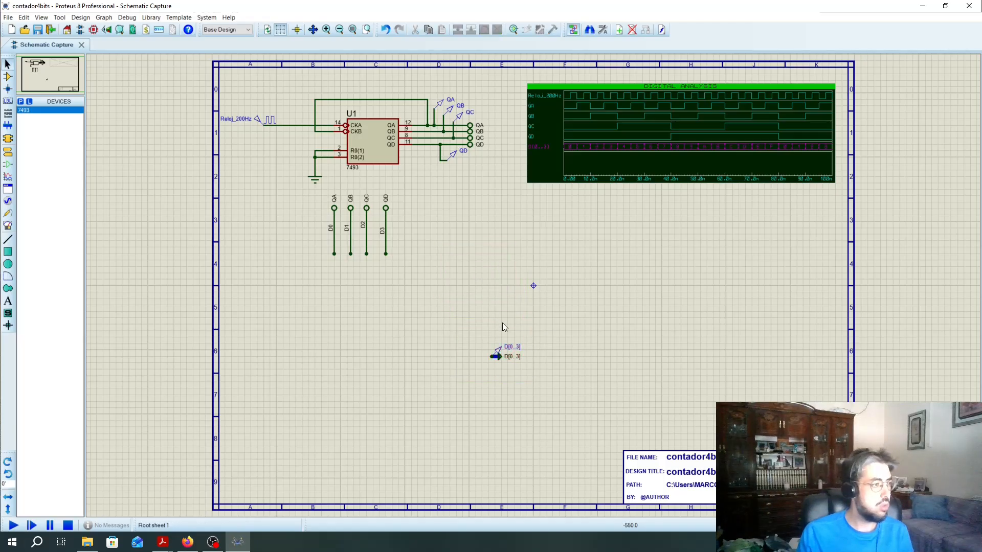
pyautogui.click(498, 352)
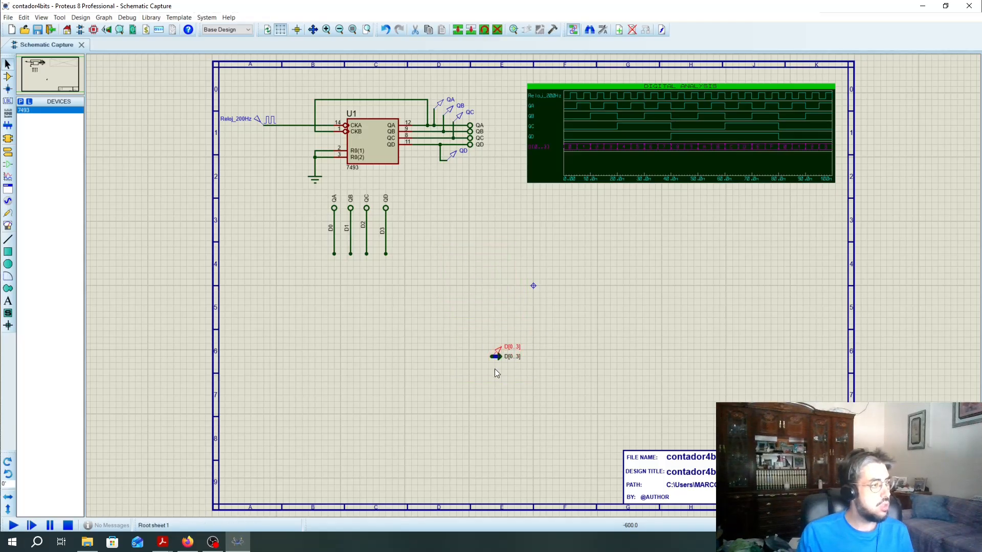
pyautogui.moveTo(496, 353); pyautogui.dragTo(440, 215)
pyautogui.moveTo(499, 357); pyautogui.dragTo(439, 261)
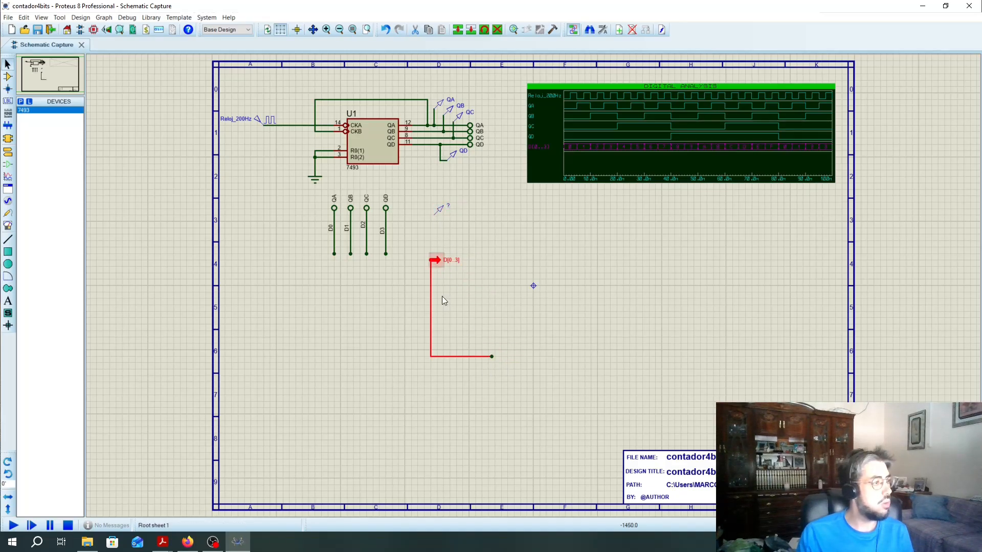
# Step: Delete the leftover wire attached to the D[0..3] bus terminal and the junction dot at its far end
pyautogui.click(499, 367)
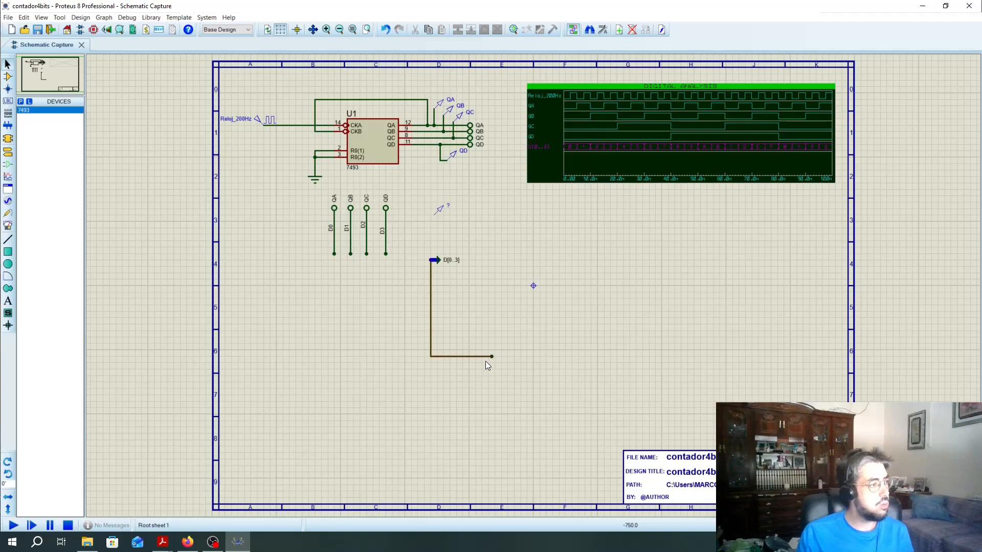
pyautogui.click(486, 357)
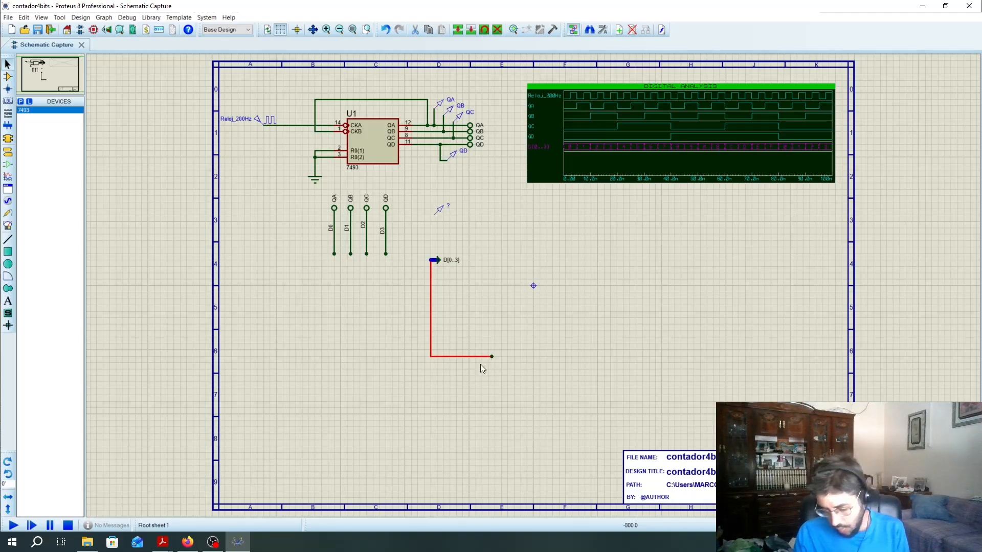
pyautogui.press('Delete')
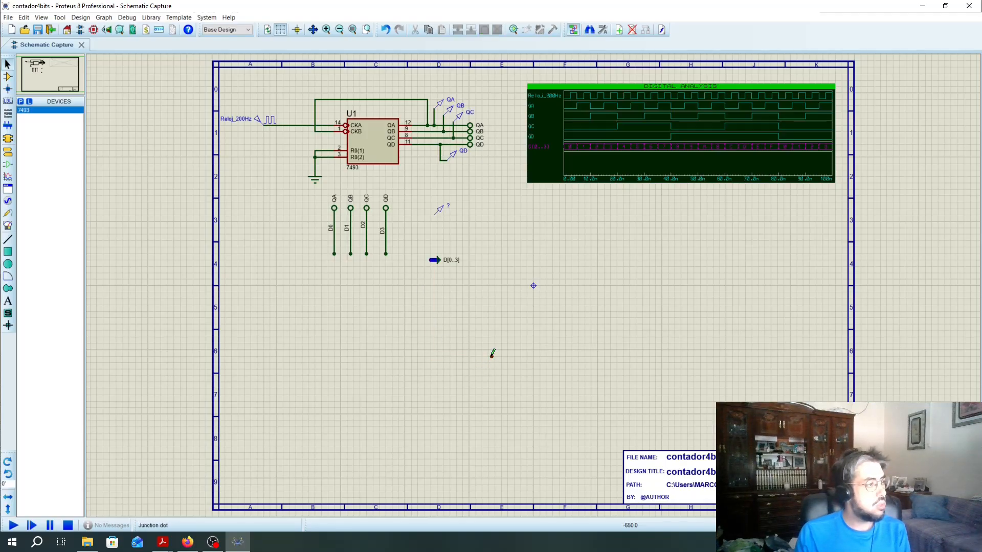
pyautogui.rightClick(492, 356)
pyautogui.click(507, 381)
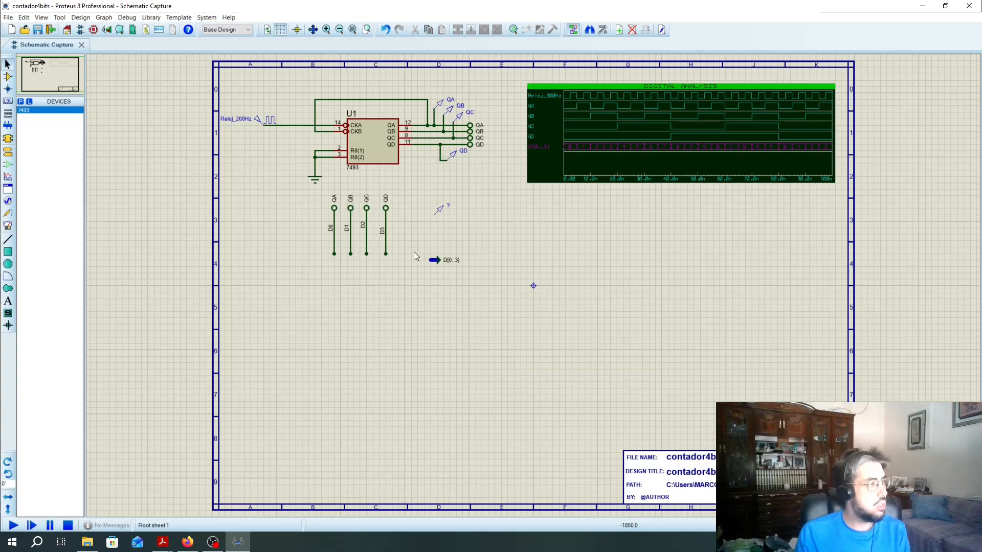
# Step: Move the D[0..3] bus terminal slightly up, level with the lower ends of the D0 to D3 wires
pyautogui.click(434, 260)
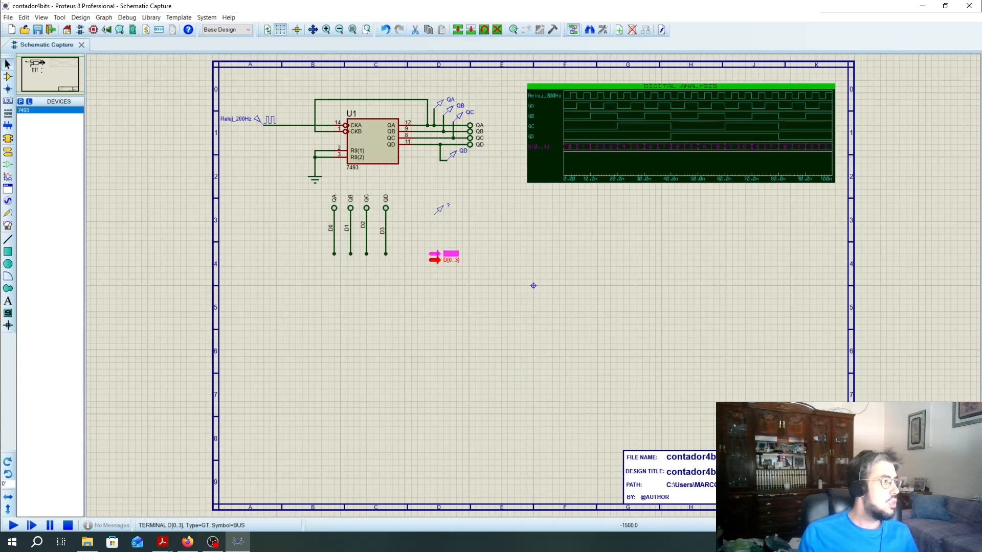
pyautogui.moveTo(438, 260); pyautogui.dragTo(438, 256)
pyautogui.click(429, 228)
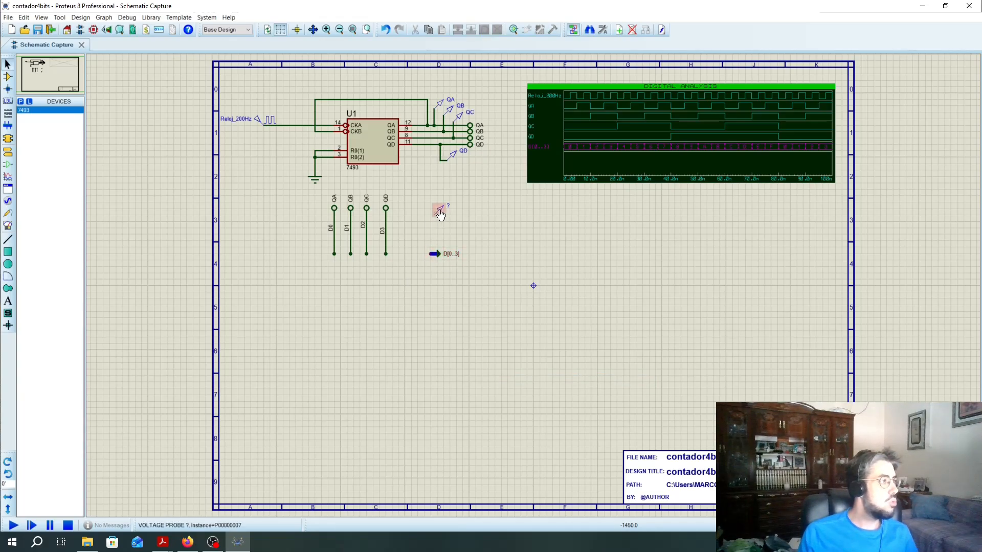
# Step: Try to draw a bus from the D[0..3] terminal to the lower end of the D3 wire
pyautogui.click(440, 213)
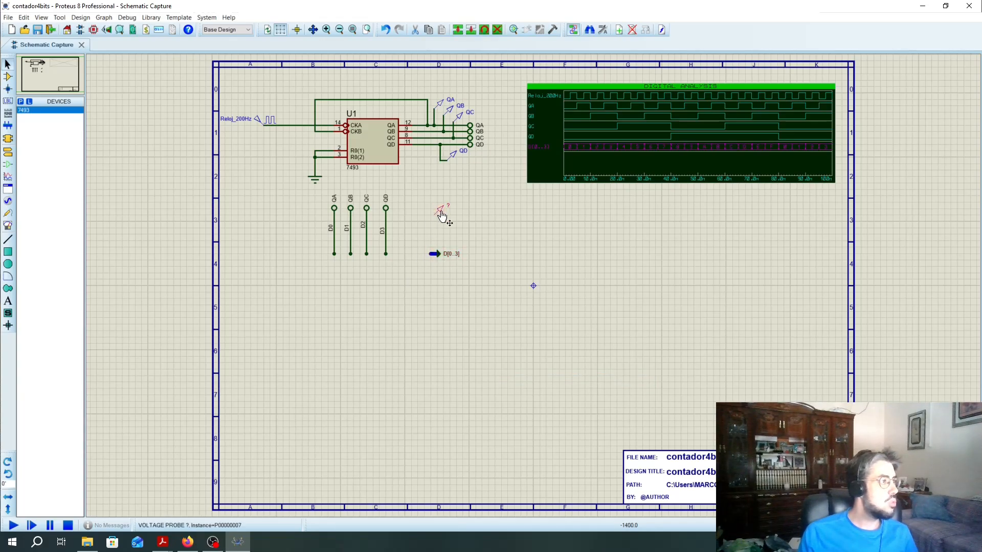
pyautogui.click(432, 254)
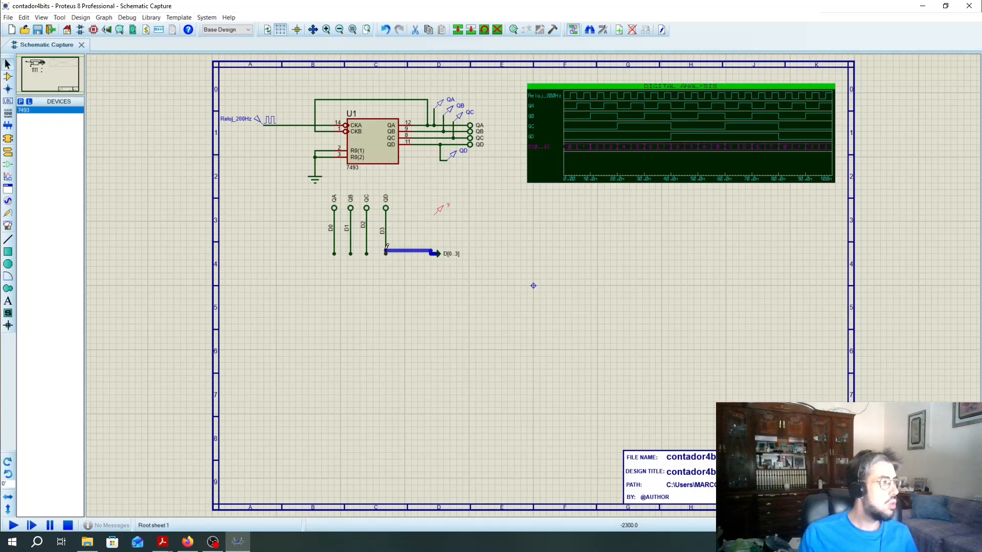
pyautogui.click(386, 249)
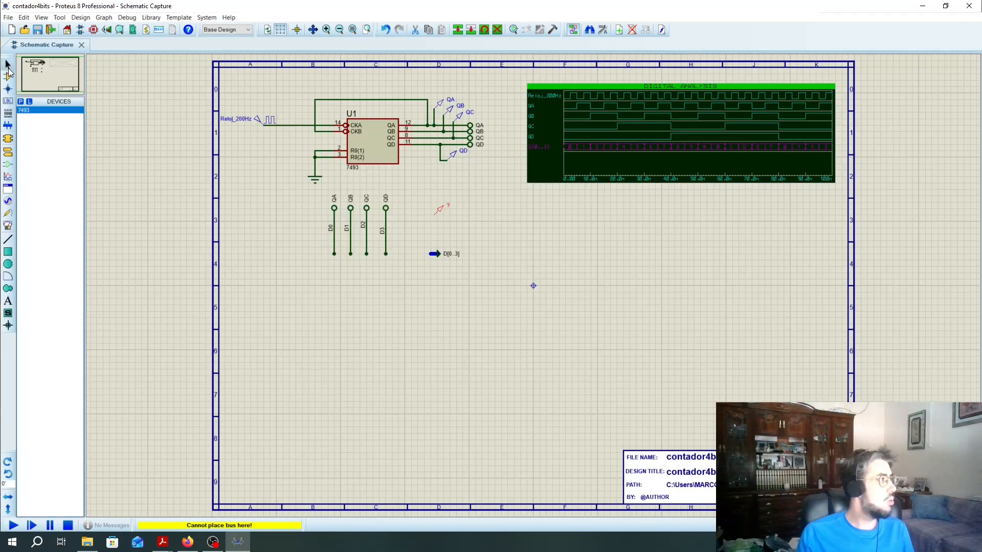
# Step: Try deleting the junction dot at the lower end of the D3 wire, and undo the deletion
pyautogui.click(387, 258)
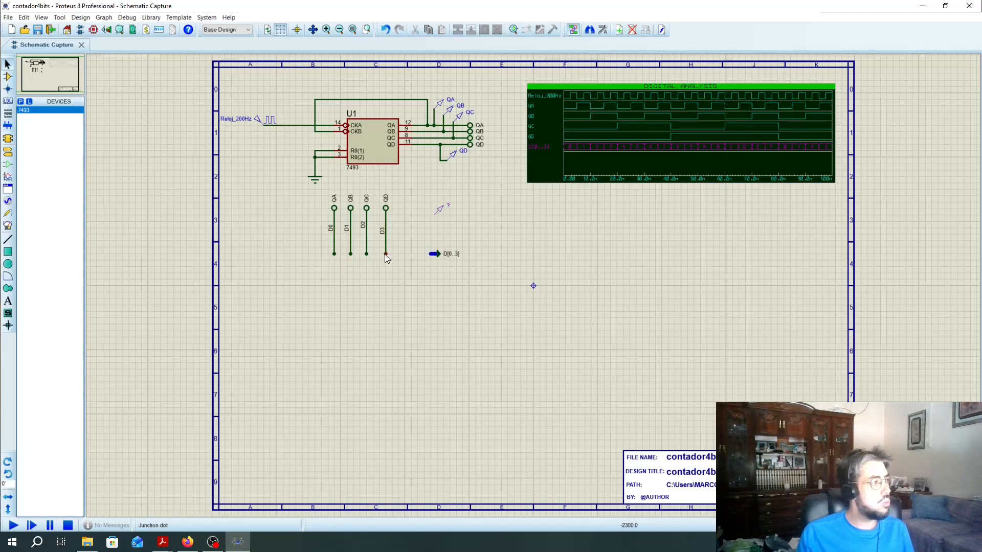
pyautogui.scroll(2, 385, 254)
pyautogui.click(386, 253)
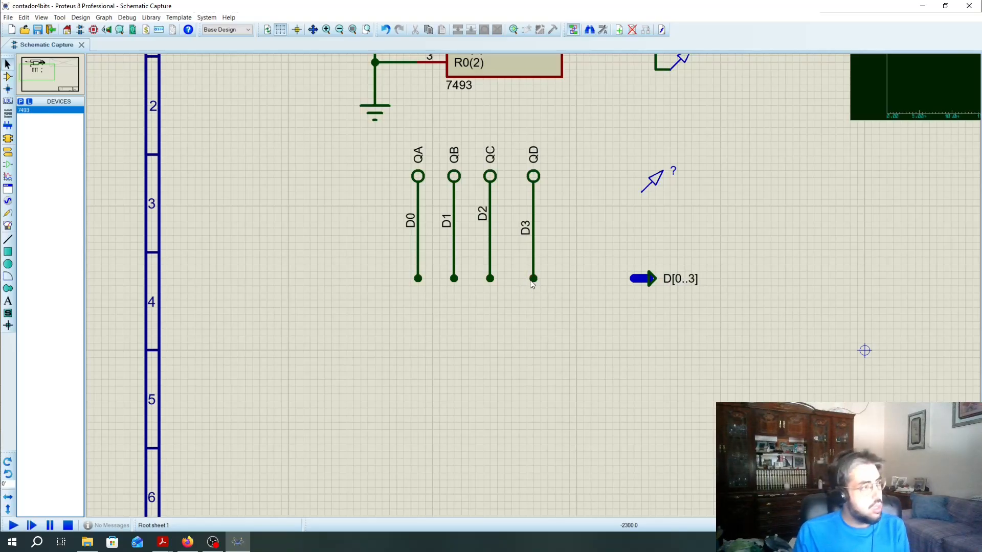
pyautogui.rightClick(534, 278)
pyautogui.click(542, 307)
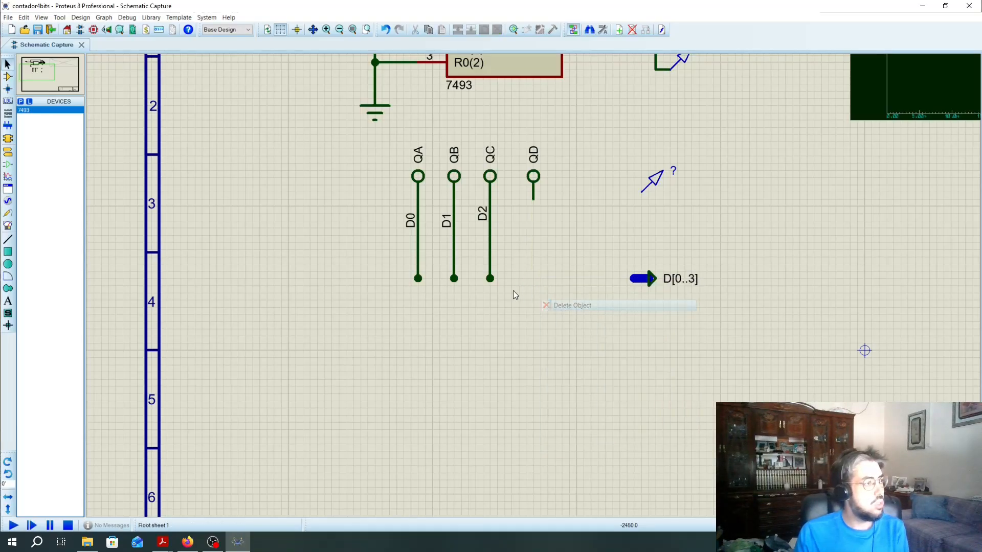
pyautogui.hotkey('ctrl', 'z')
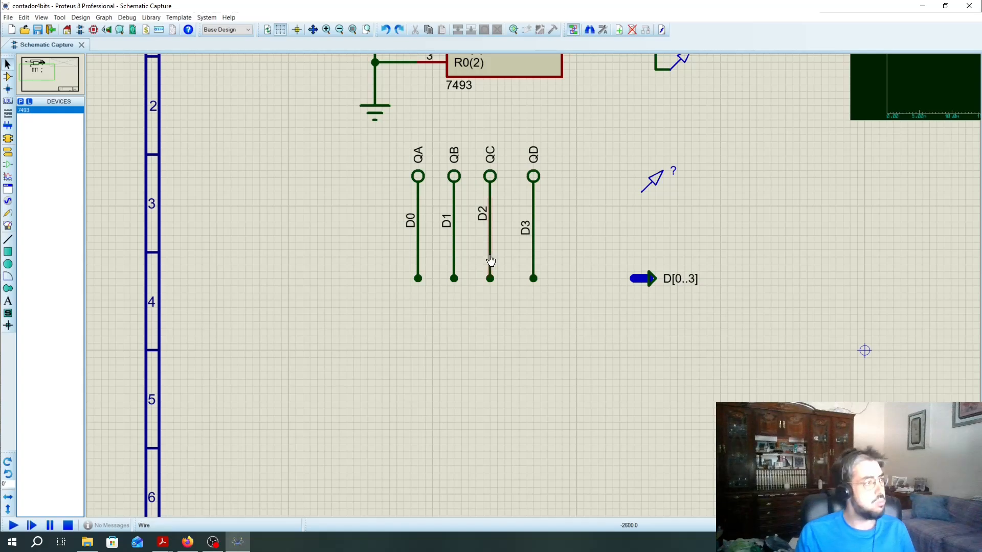
# Step: Try to draw a bus along the lower ends of the D0 to D3 wires, starting from free points beside them
pyautogui.click(6, 127)
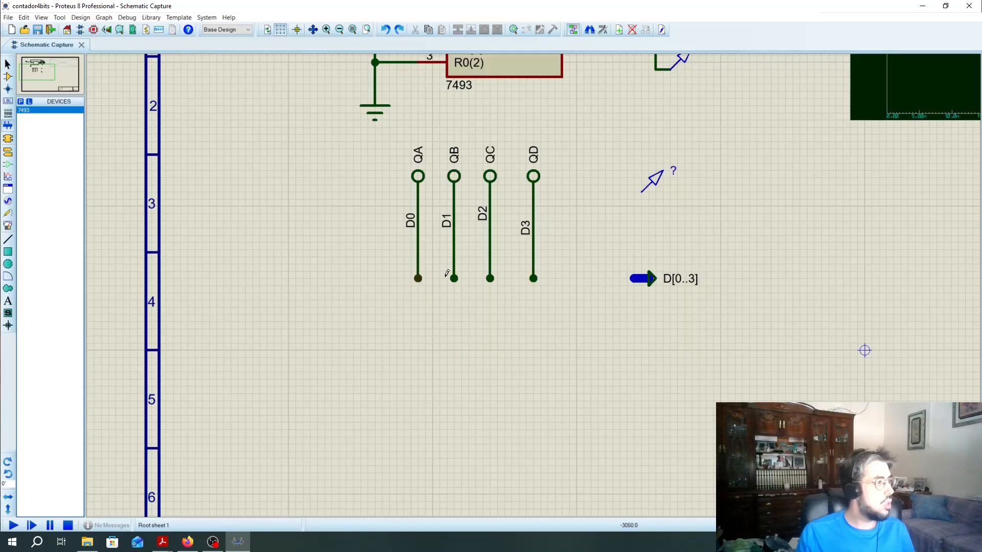
pyautogui.click(577, 279)
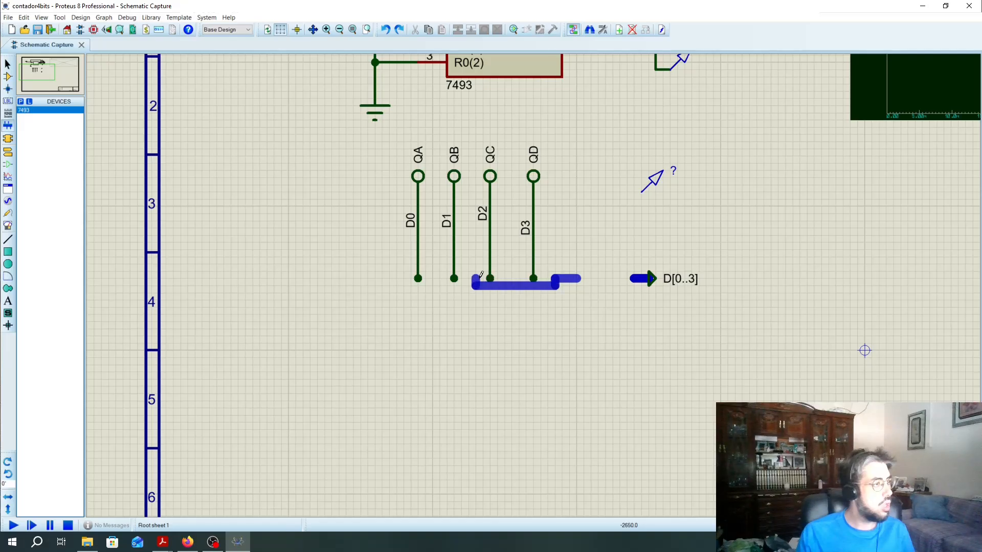
pyautogui.press('Escape')
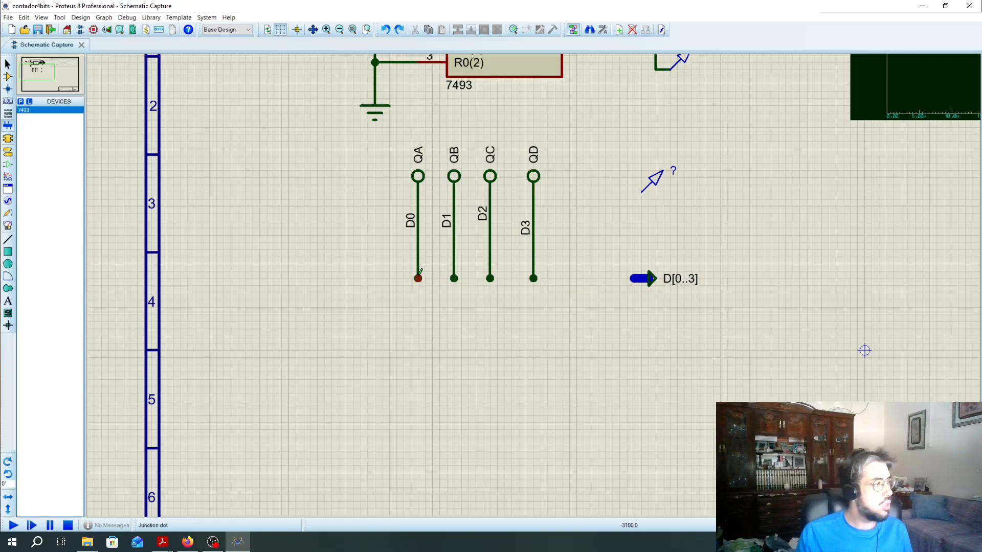
pyautogui.click(419, 273)
pyautogui.press('Escape')
pyautogui.click(392, 277)
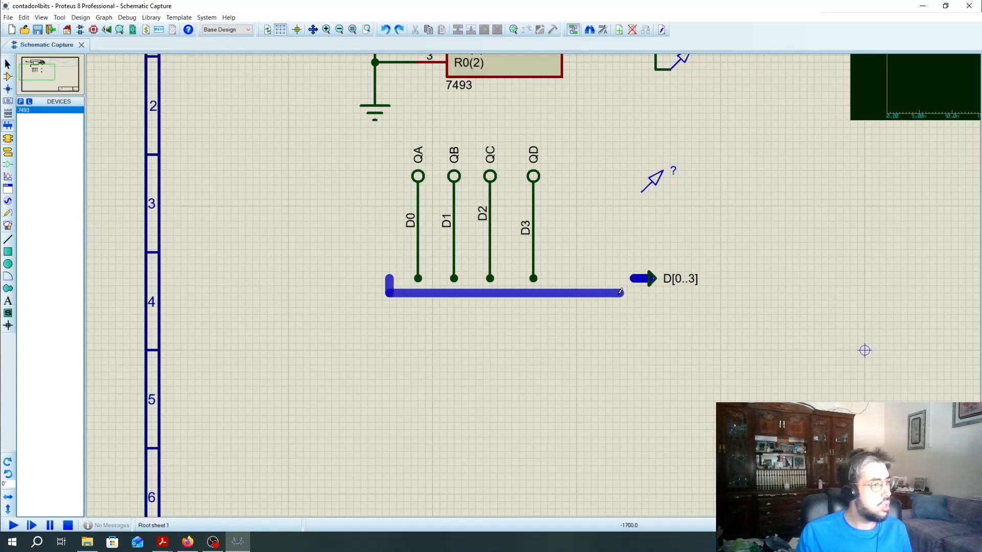
pyautogui.press('Escape')
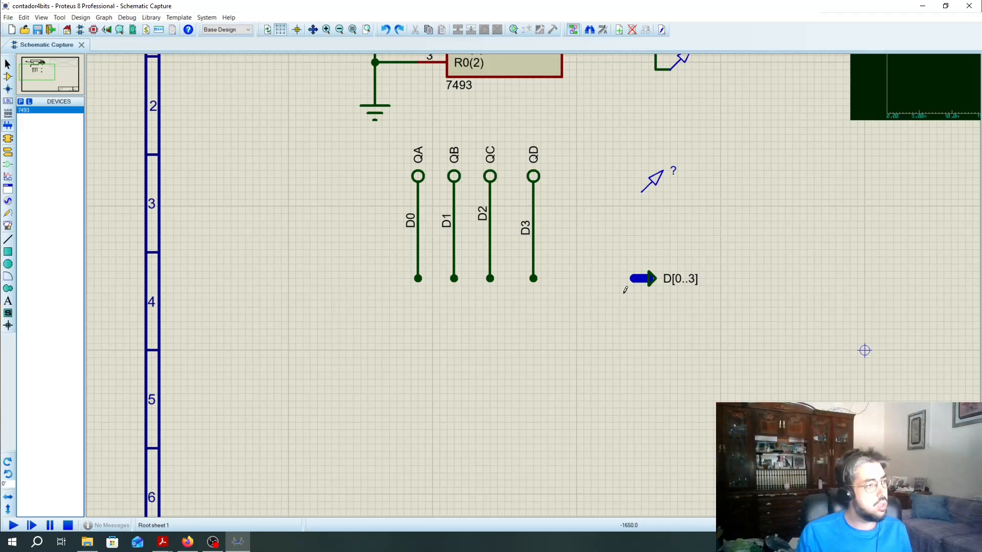
# Step: Move the D[0..3] bus terminal down slightly below the level of the D0 to D3 wire ends
pyautogui.click(654, 280)
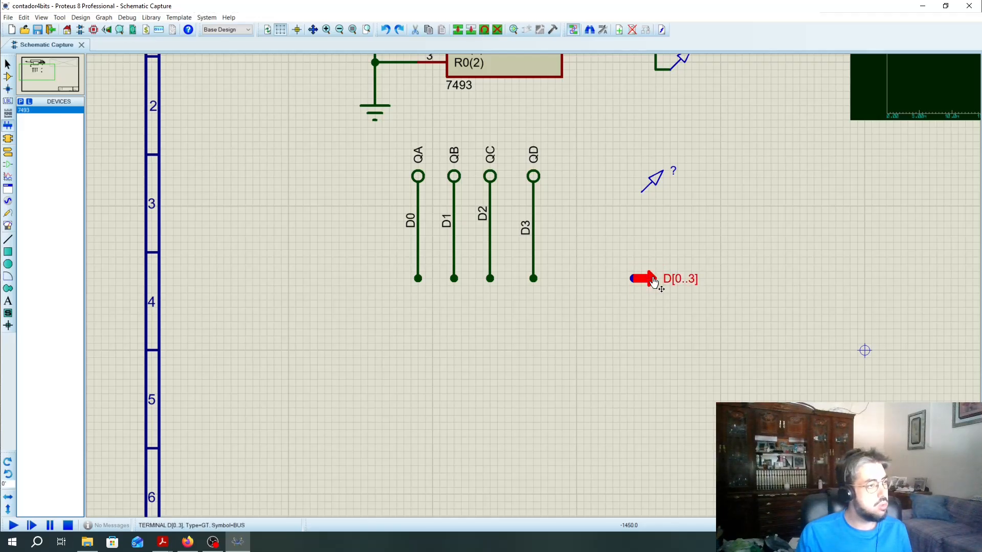
pyautogui.moveTo(657, 281); pyautogui.dragTo(657, 295)
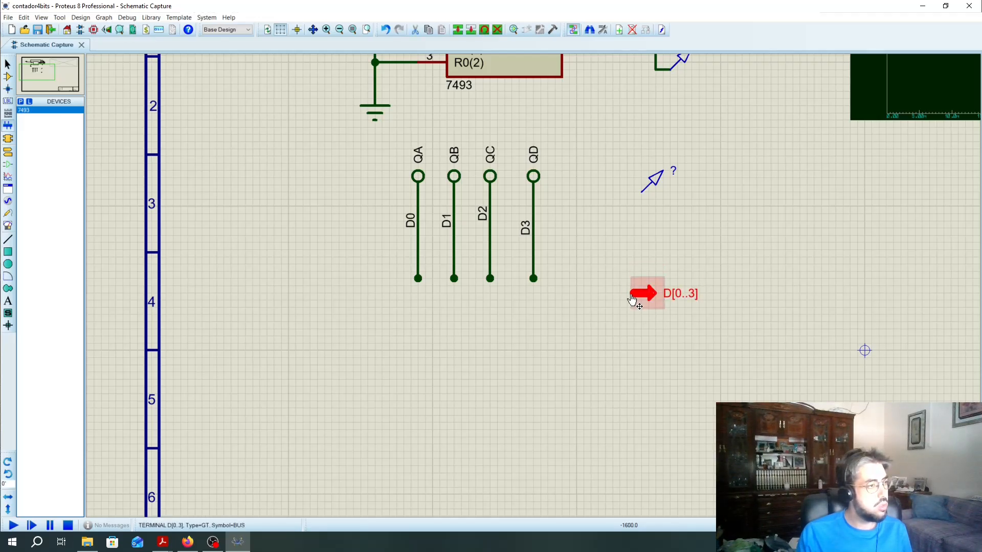
pyautogui.click(628, 291)
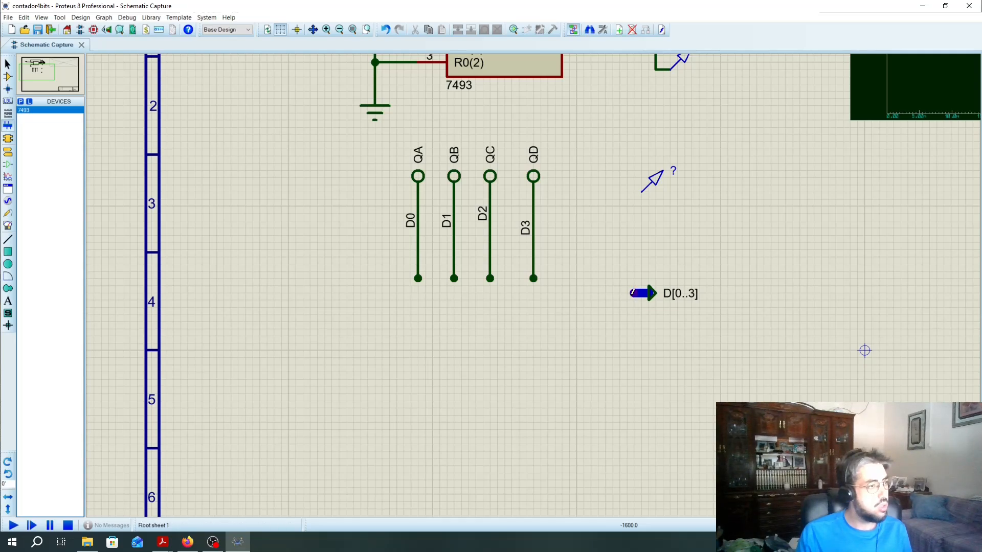
# Step: Draw a straight horizontal bus from the D[0..3] terminal, passing under all four wires to just beyond the D0 wire
pyautogui.click(632, 289)
pyautogui.rightClick(452, 313)
pyautogui.click(635, 290)
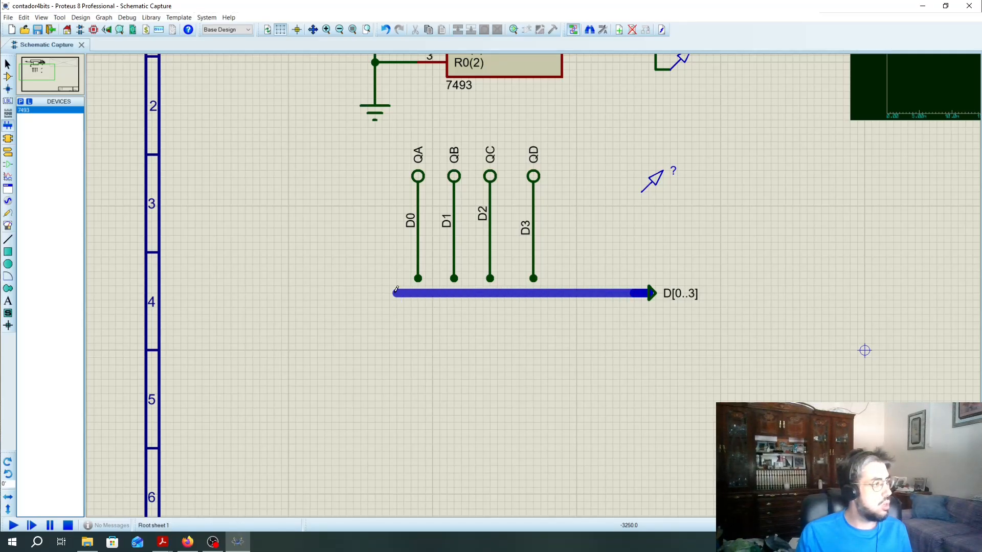
pyautogui.rightClick(386, 287)
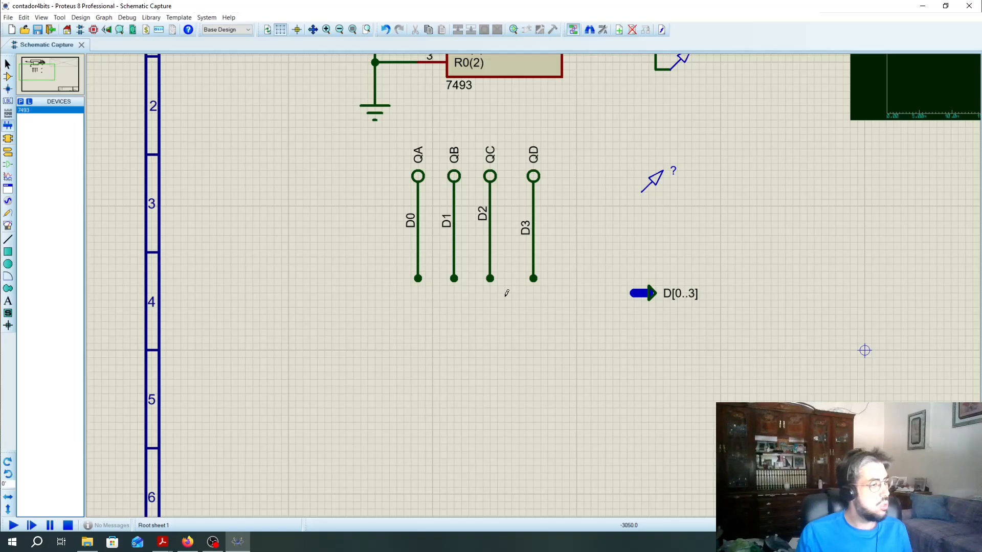
pyautogui.click(634, 293)
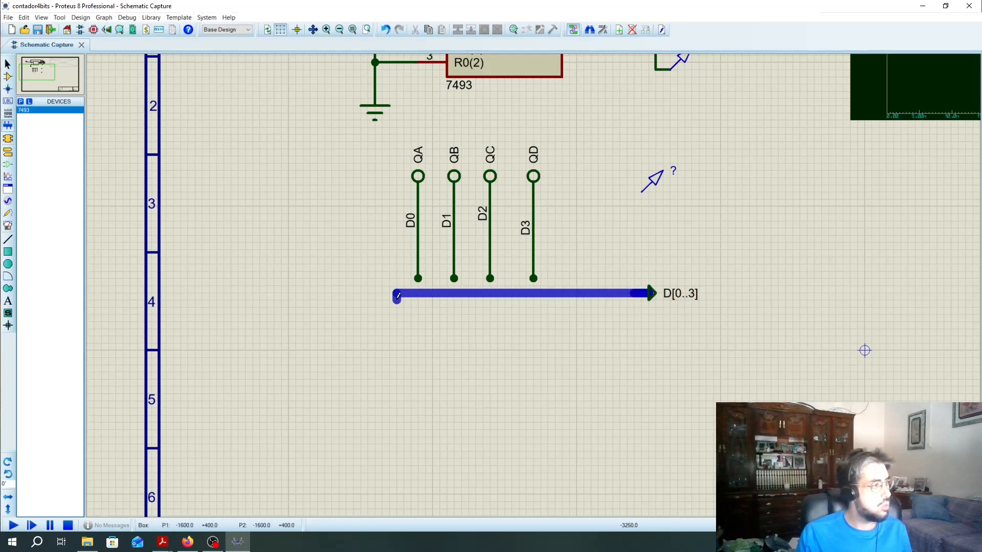
pyautogui.click(404, 290)
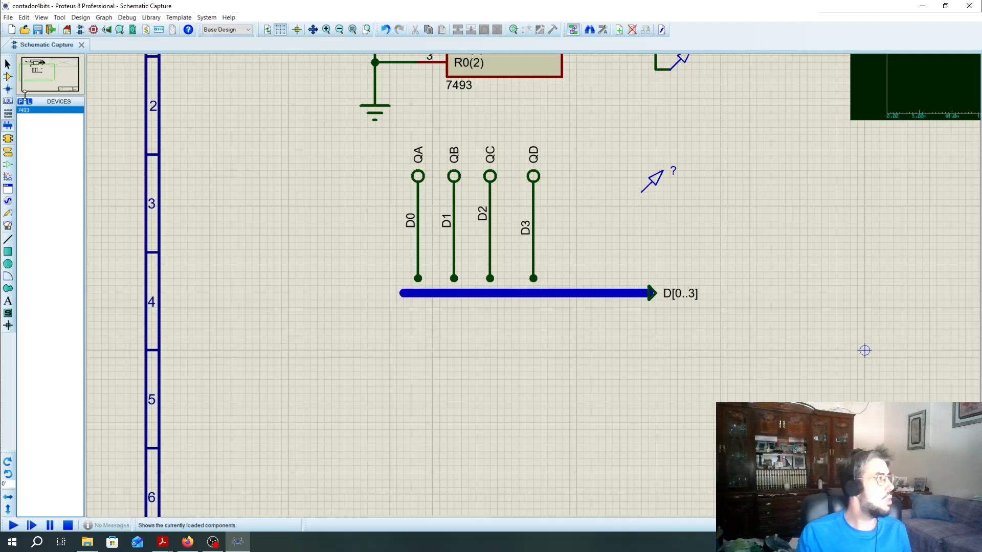
# Step: Move the QA to QD terminals with their D0 to D3 wires down so the wire ends meet the bus
pyautogui.click(8, 64)
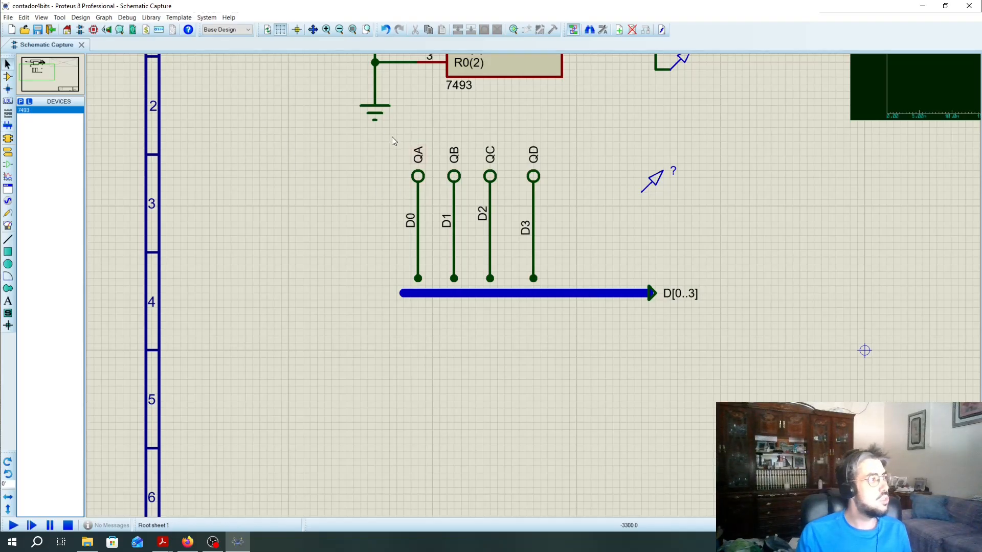
pyautogui.moveTo(390, 134); pyautogui.dragTo(533, 291)
pyautogui.click(618, 244)
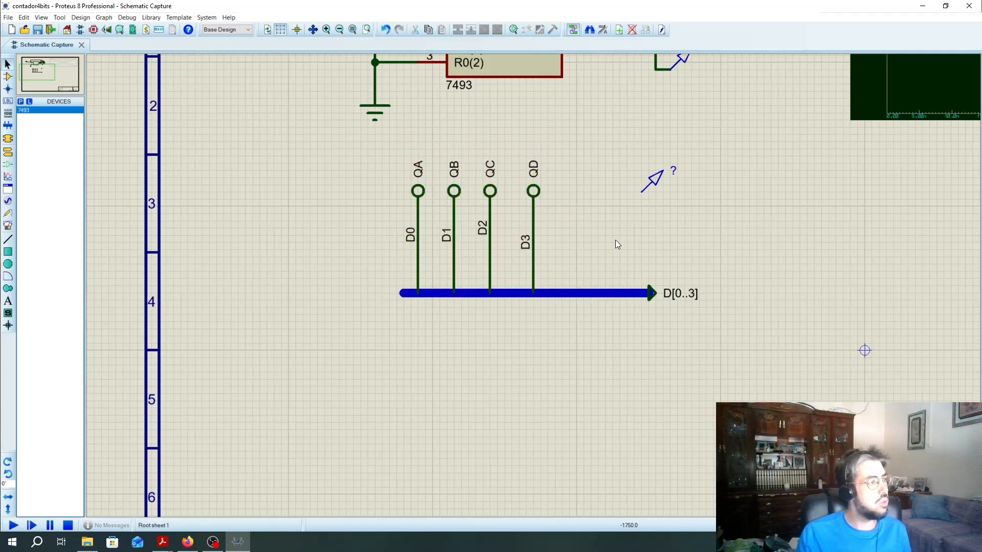
# Step: Move the unattached voltage probe down onto the D[0..3] bus, near its terminal
pyautogui.moveTo(642, 190); pyautogui.dragTo(638, 290)
pyautogui.click(637, 205)
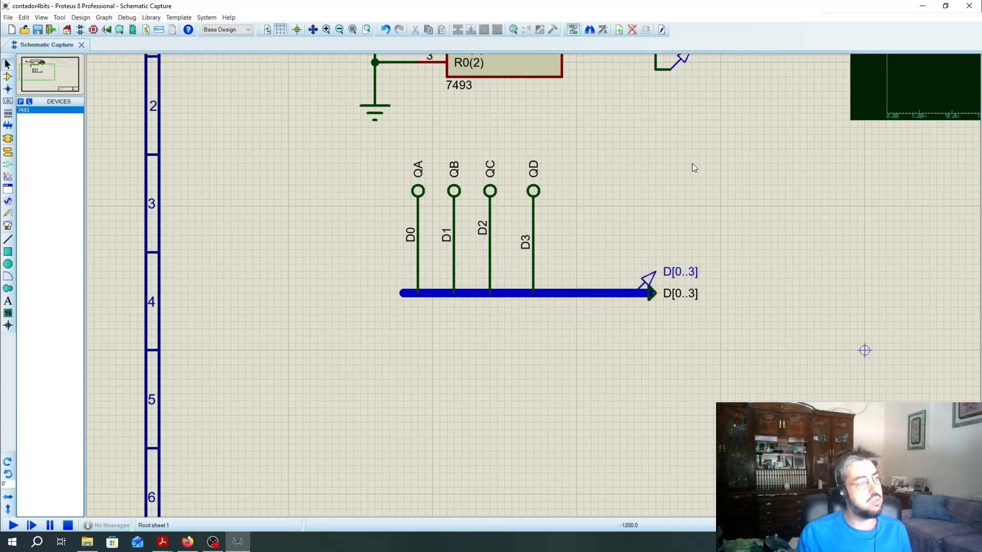
# Step: Examine the sheet layout around the counter, the D[0..3] bus and the digital analysis graph for free space
pyautogui.scroll(-3, 560, 265)
pyautogui.scroll(4, 560, 265)
pyautogui.scroll(-3, 642, 309)
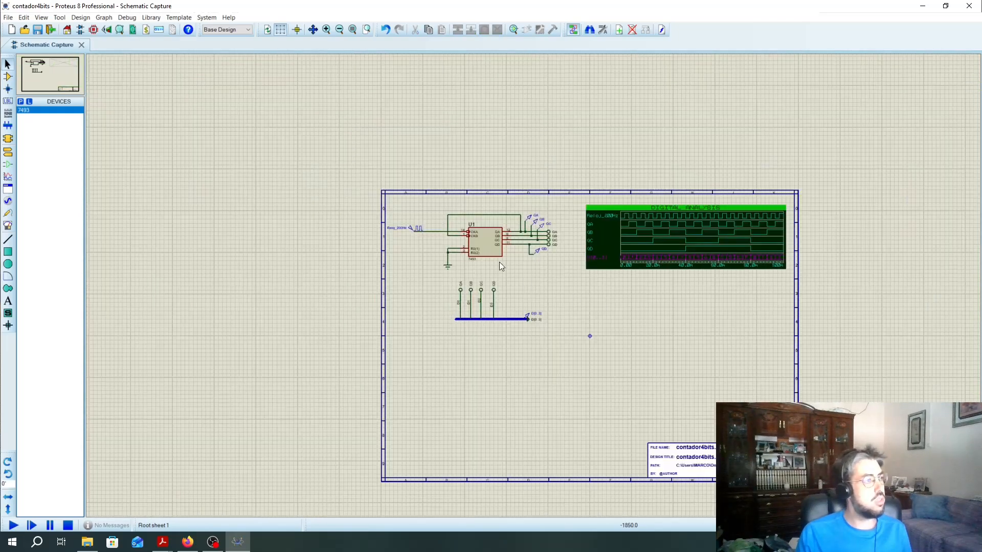
pyautogui.scroll(5, 533, 291)
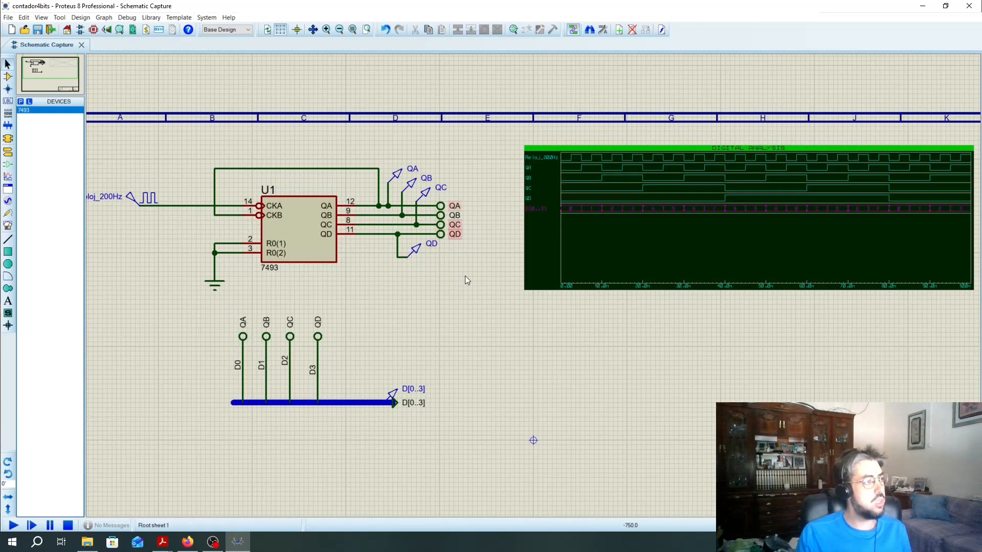
pyautogui.scroll(-1, 520, 391)
pyautogui.scroll(-1, 521, 390)
pyautogui.scroll(1, 525, 361)
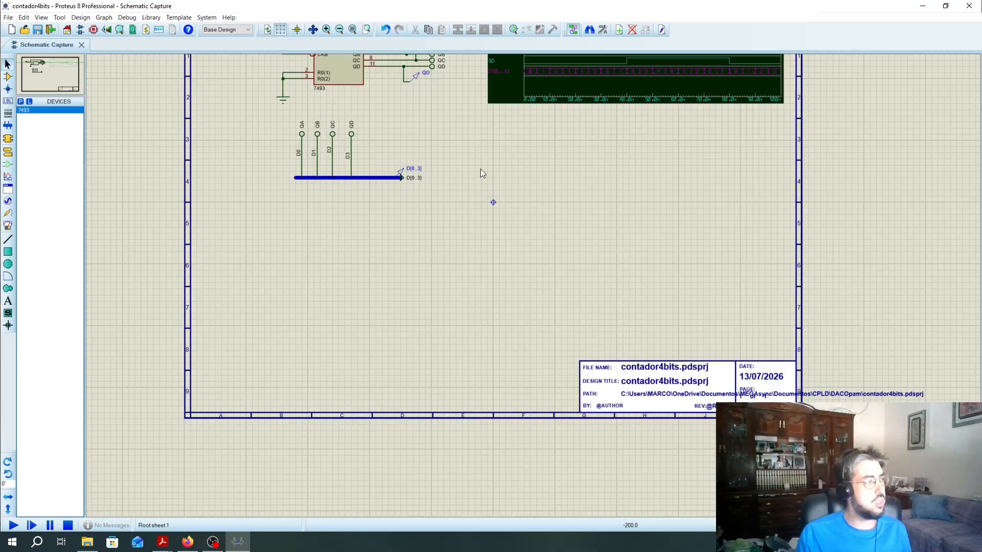
pyautogui.scroll(1, 531, 290)
pyautogui.scroll(-2, 533, 287)
pyautogui.scroll(2, 533, 285)
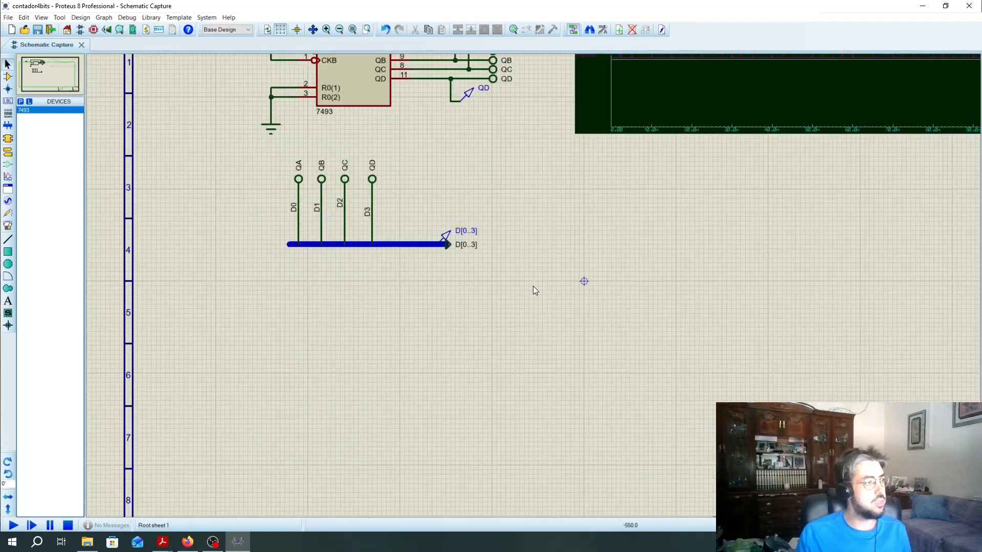
pyautogui.scroll(-1, 533, 286)
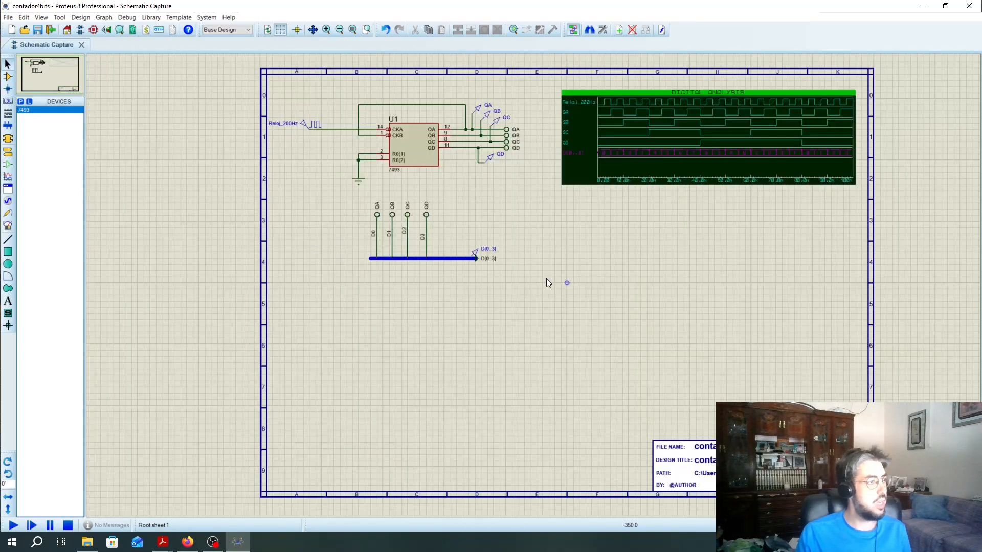
# Step: Search the device library for 741 and place the 741 operational amplifier in the free area below the digital graph
pyautogui.click(7, 76)
pyautogui.click(21, 101)
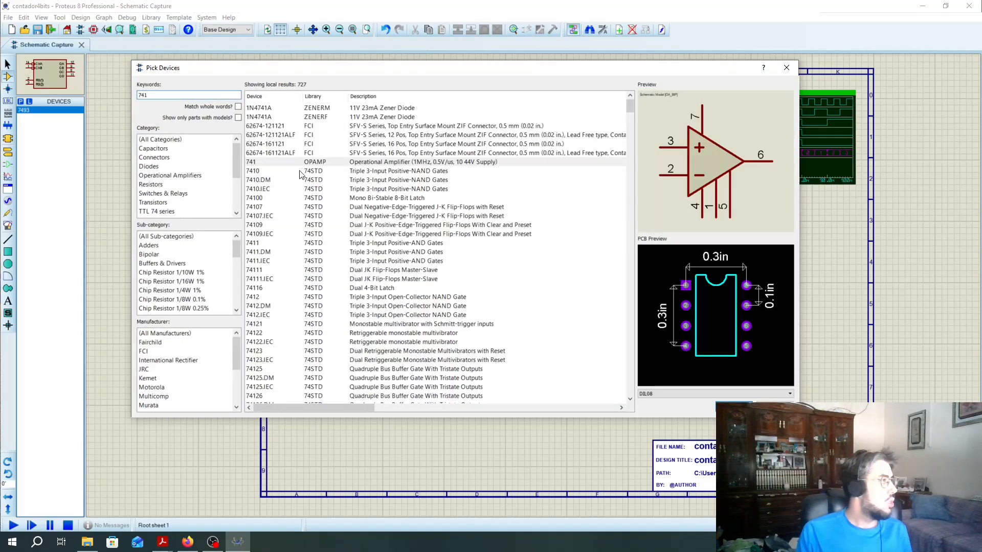
pyautogui.press('Return')
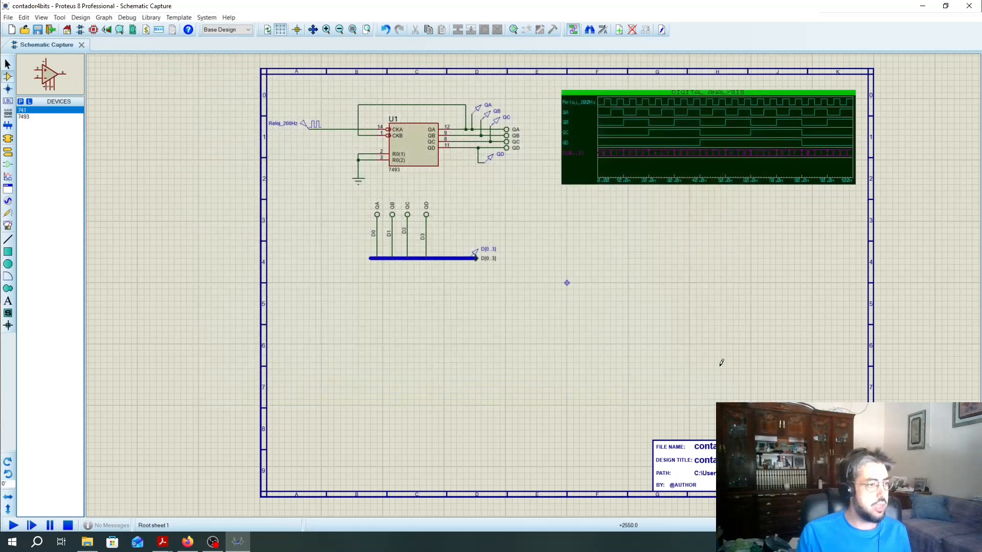
pyautogui.click(561, 335)
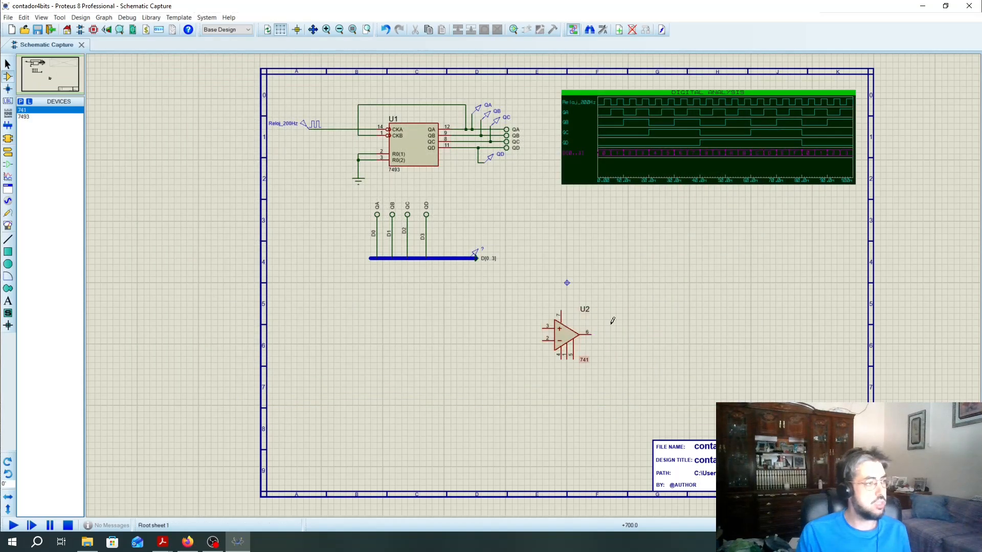
# Step: Move the 741 op-amp slightly to the right and down from where it was placed
pyautogui.scroll(1, 607, 318)
pyautogui.scroll(1, 534, 282)
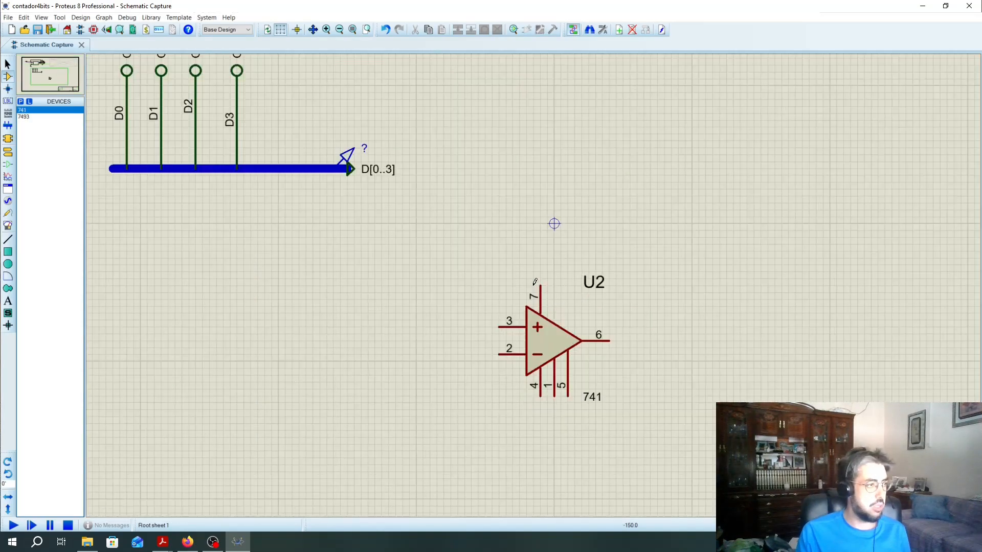
pyautogui.scroll(-2, 535, 282)
pyautogui.scroll(1, 535, 282)
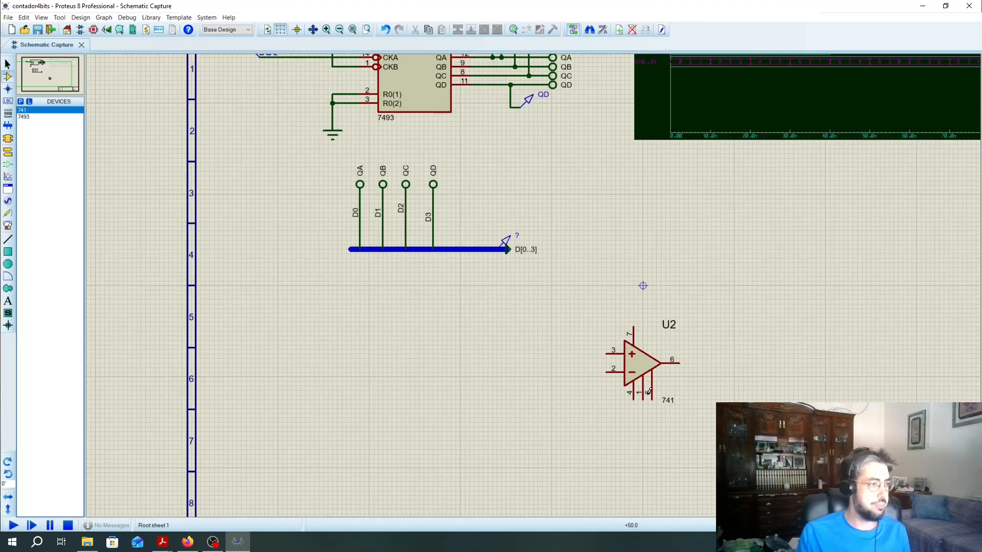
pyautogui.moveTo(648, 391); pyautogui.dragTo(671, 385)
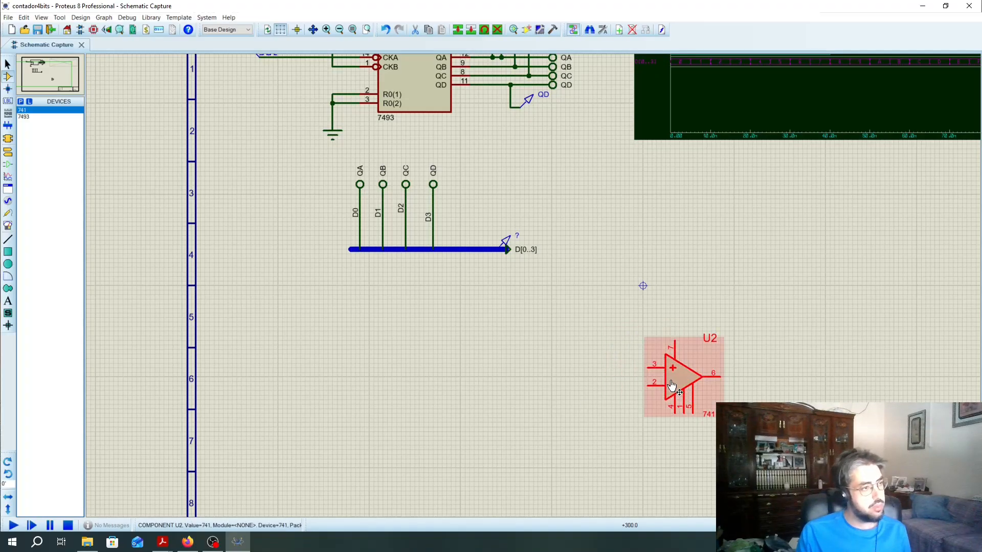
pyautogui.click(431, 329)
# Step: Place a default terminal below the D[0..3] bus and label it QA
pyautogui.click(8, 140)
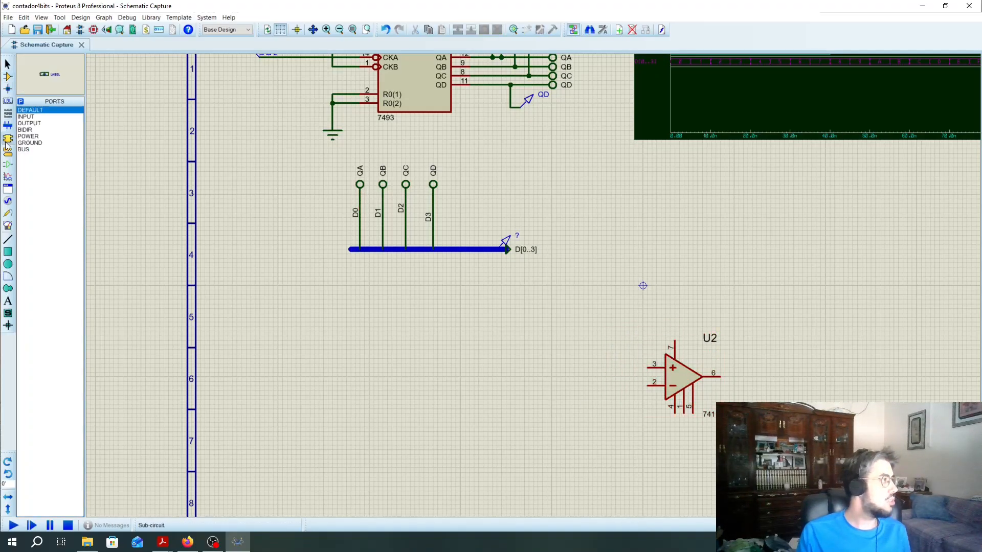
pyautogui.click(8, 151)
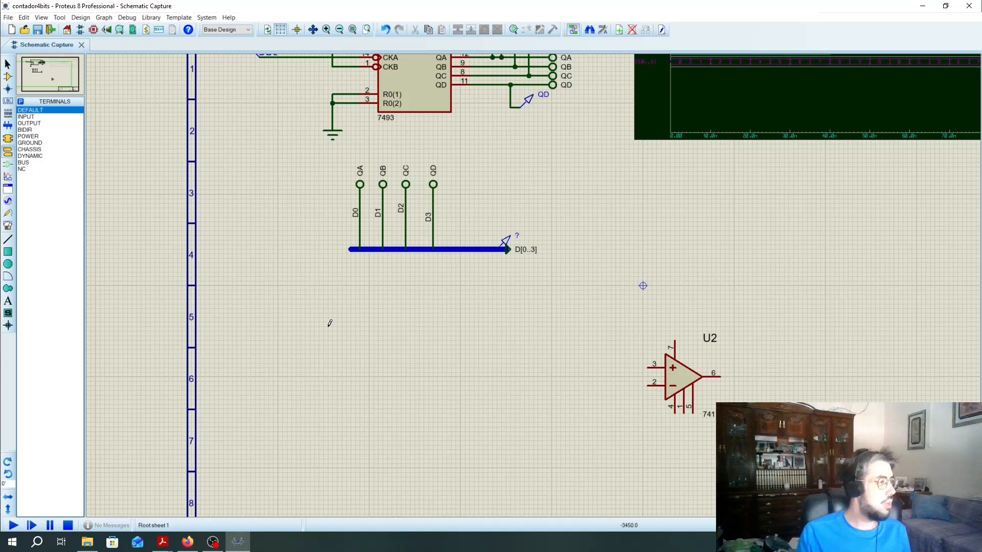
pyautogui.click(359, 332)
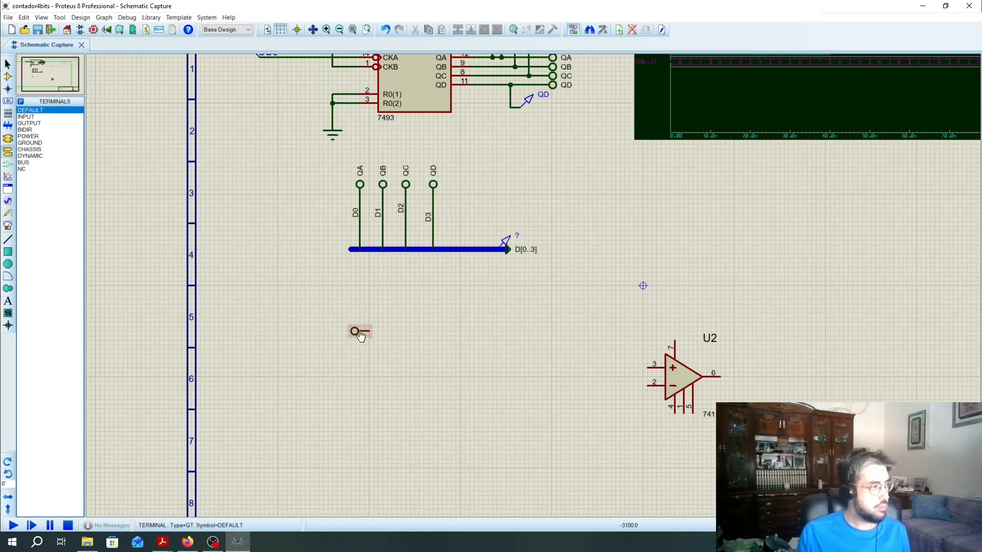
pyautogui.doubleClick(360, 331)
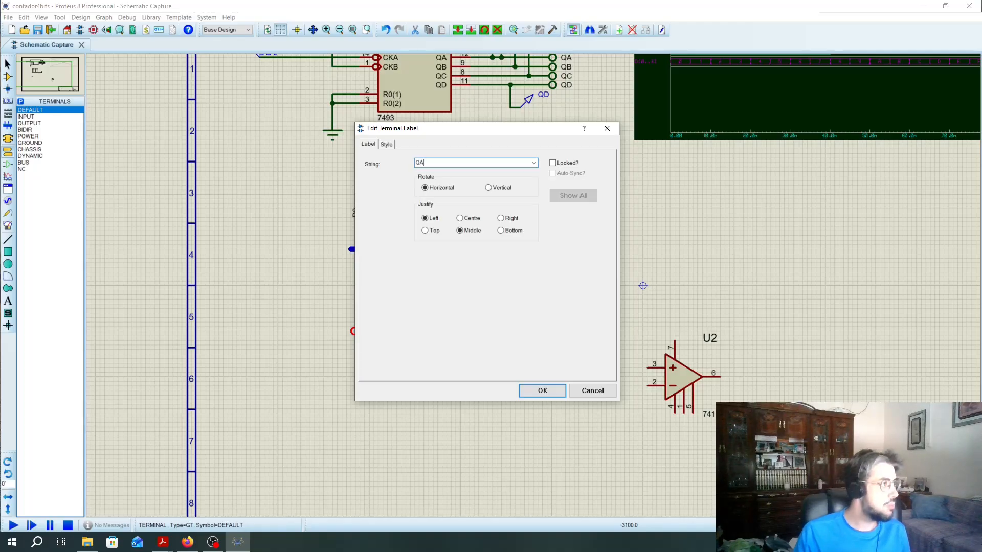
pyautogui.click(544, 396)
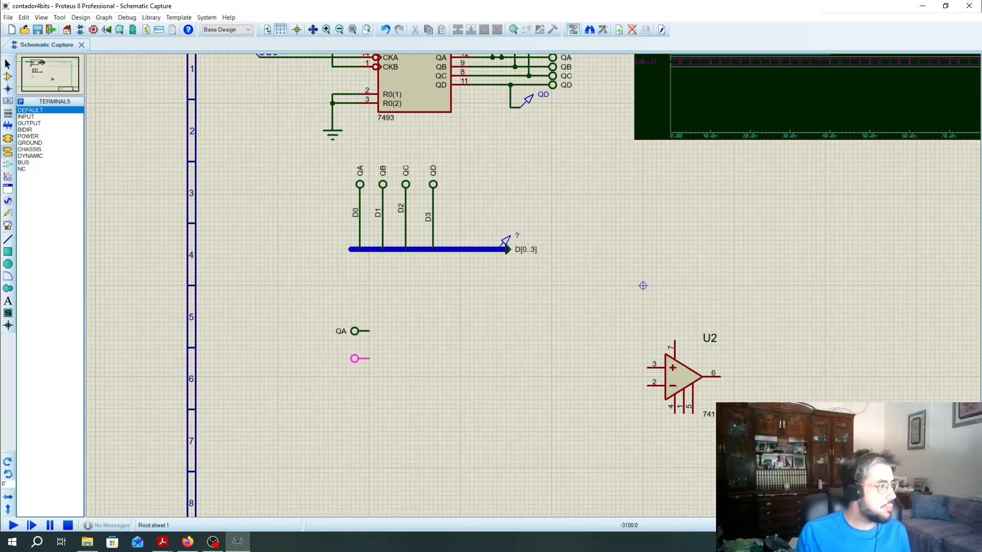
# Step: Place another default terminal directly below QA and label it QB
pyautogui.click(358, 349)
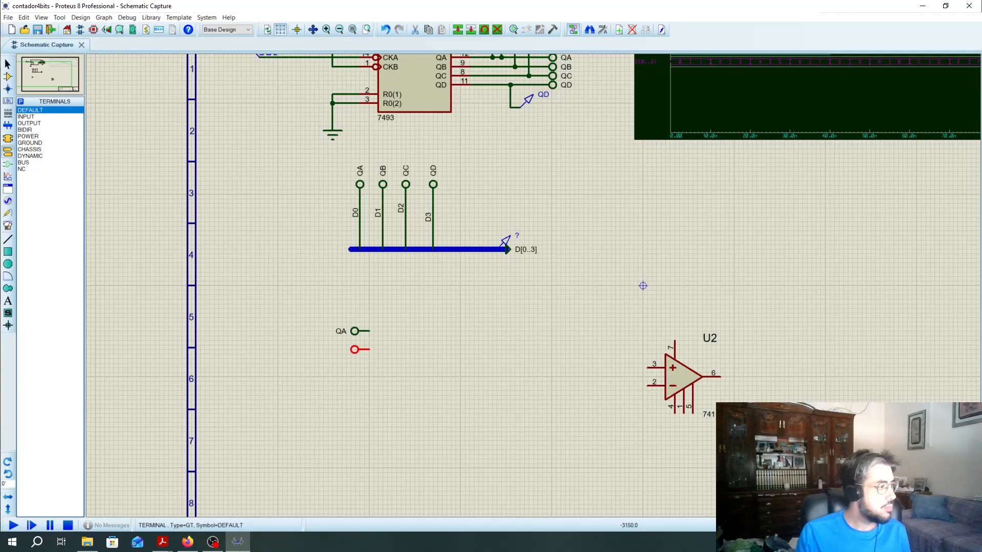
pyautogui.doubleClick(355, 350)
pyautogui.write('QB')
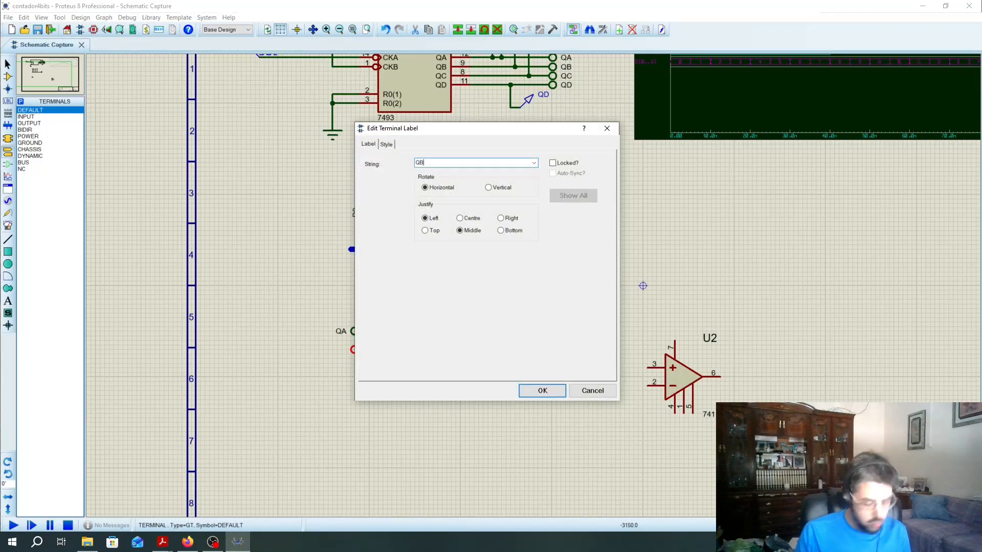
pyautogui.click(542, 392)
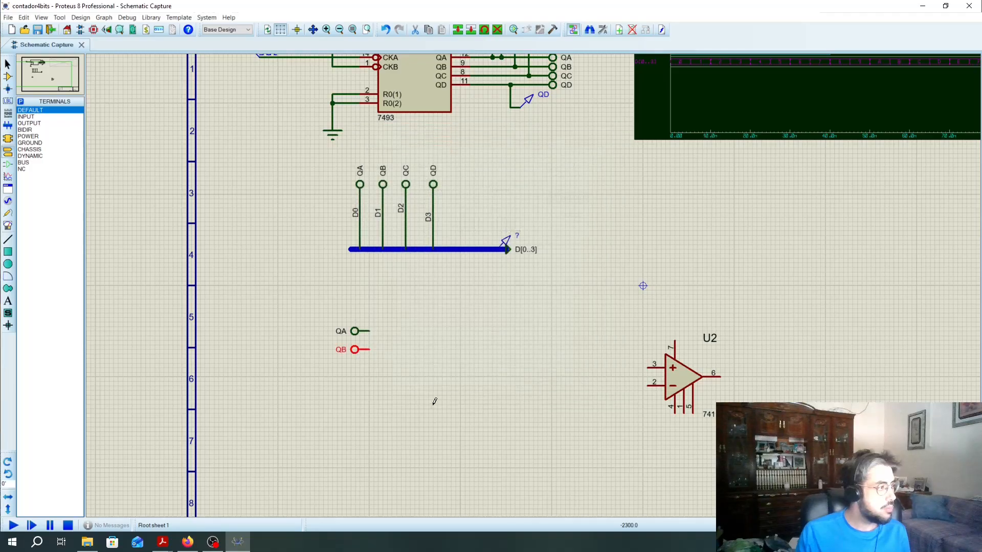
pyautogui.click(356, 367)
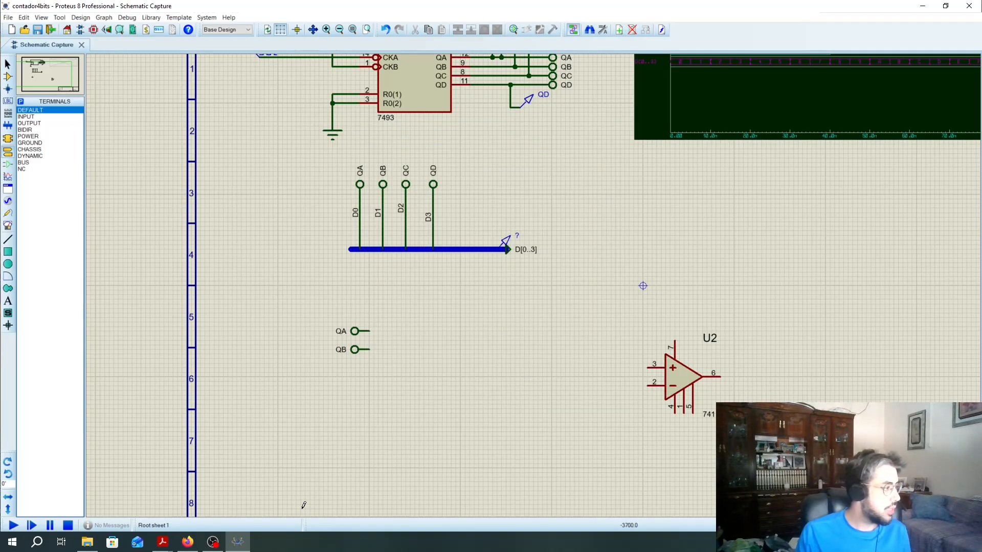
# Step: Check the Problema 5 circuit in the 01_Test_Problemas PDF for the order of the counter outputs feeding R1 to R4, and return to Proteus
pyautogui.click(163, 542)
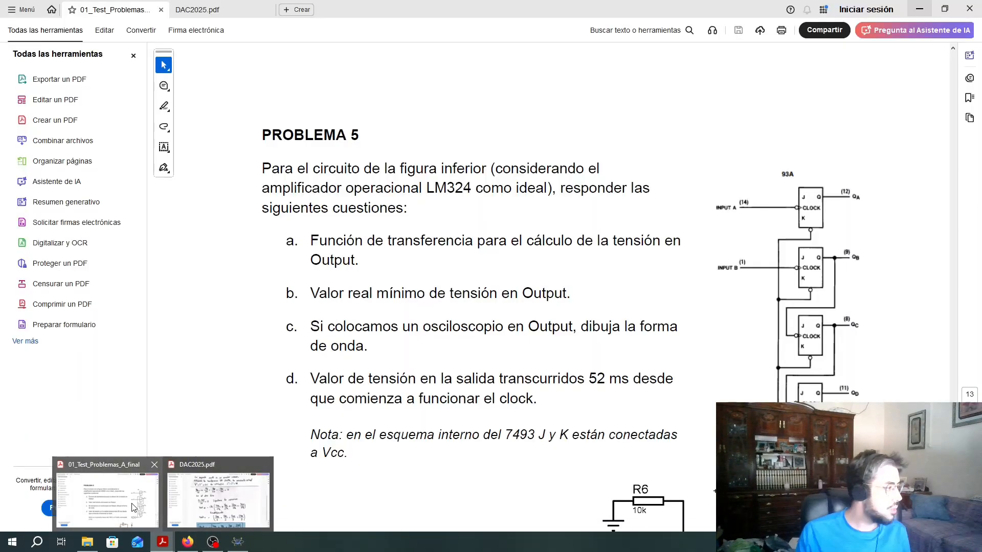
pyautogui.click(134, 508)
pyautogui.scroll(-4, 480, 364)
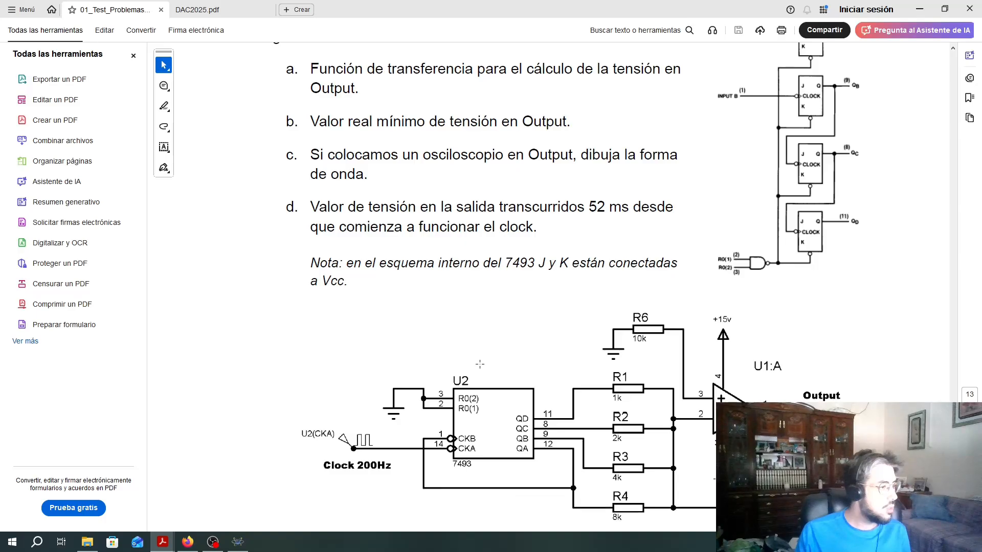
pyautogui.click(920, 9)
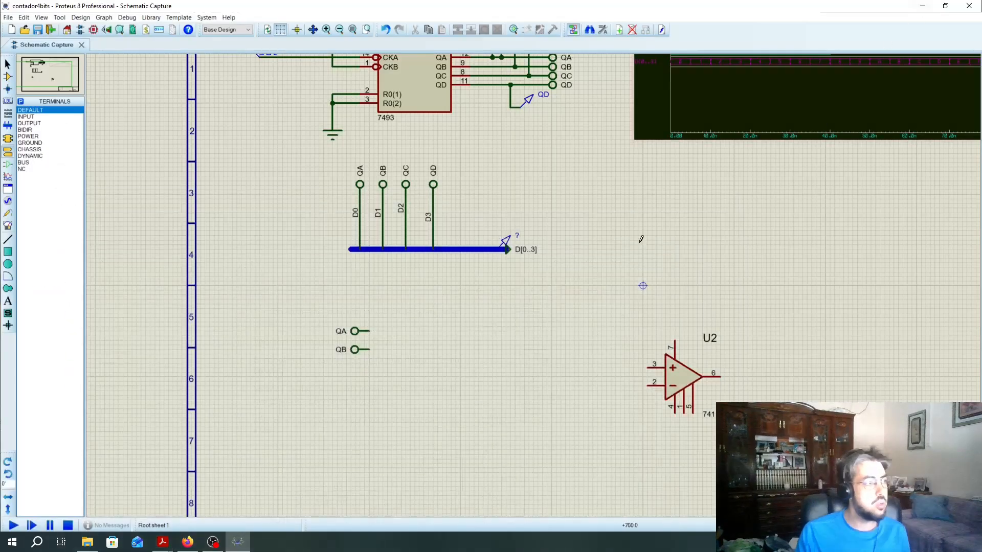
# Step: Move the QB terminal above QA and place a default terminal labelled QC above QB
pyautogui.click(355, 350)
pyautogui.moveTo(354, 349); pyautogui.dragTo(355, 317)
pyautogui.click(355, 301)
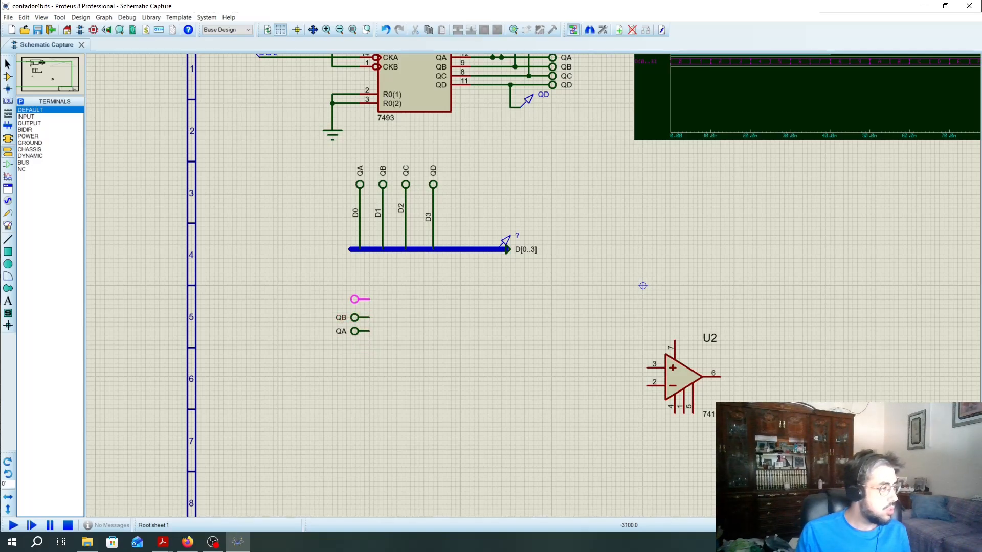
pyautogui.click(358, 300)
pyautogui.doubleClick(358, 300)
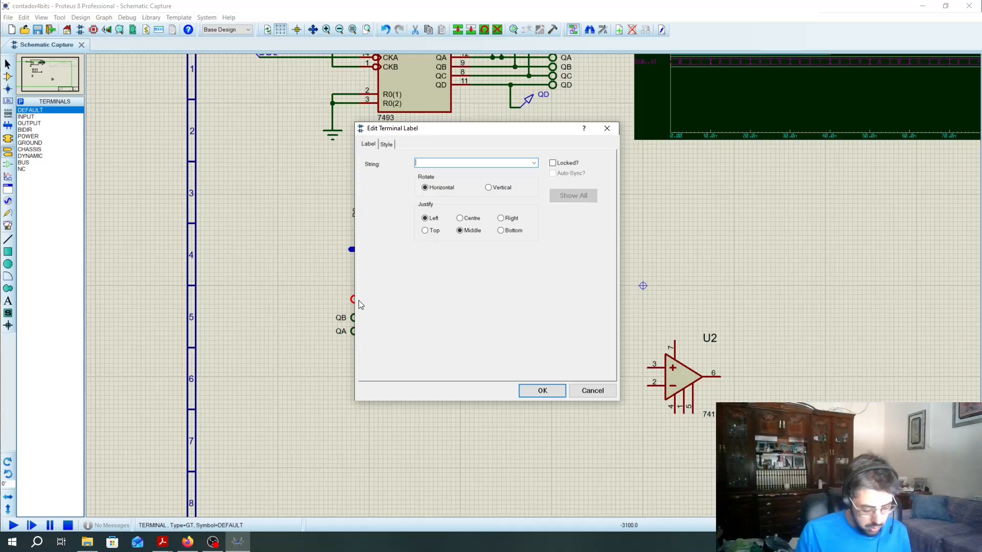
pyautogui.write('QC')
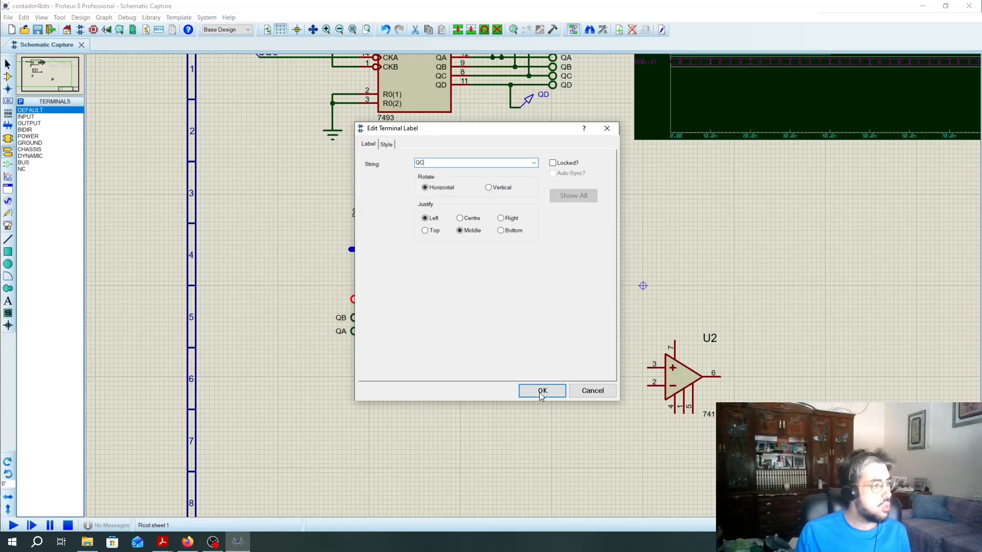
pyautogui.click(541, 393)
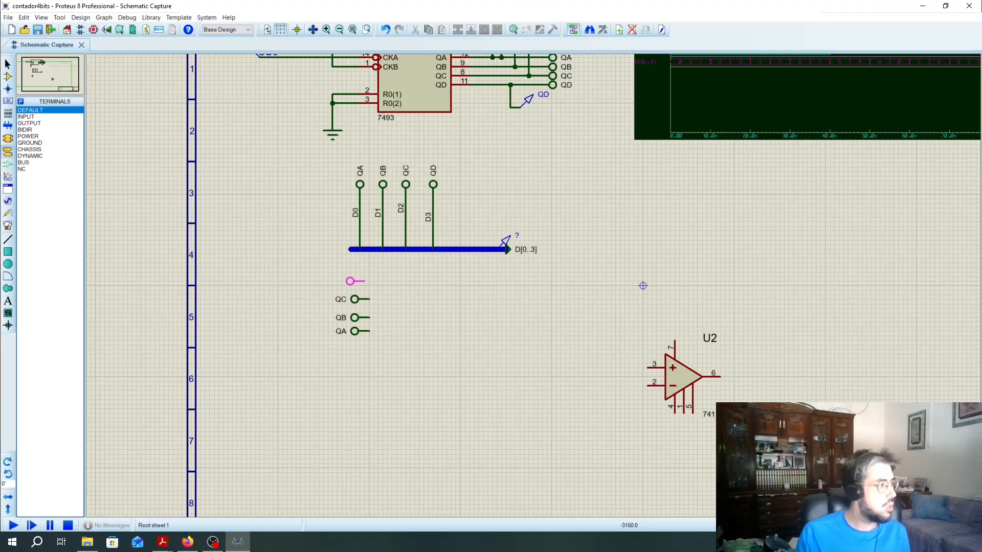
# Step: Place a default terminal labelled QD above QC and move the QA terminal slightly down to widen its spacing
pyautogui.click(358, 281)
pyautogui.click(358, 283)
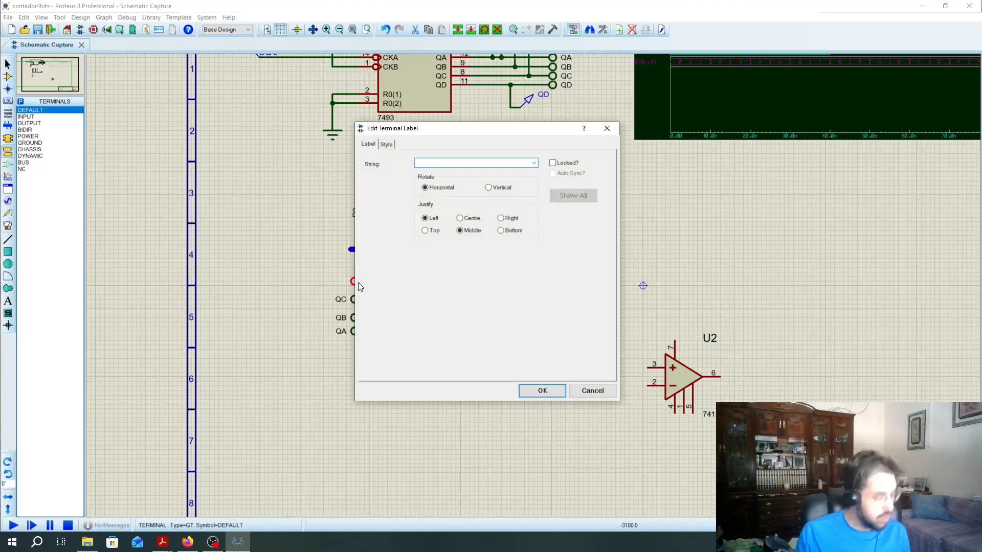
pyautogui.write('QD')
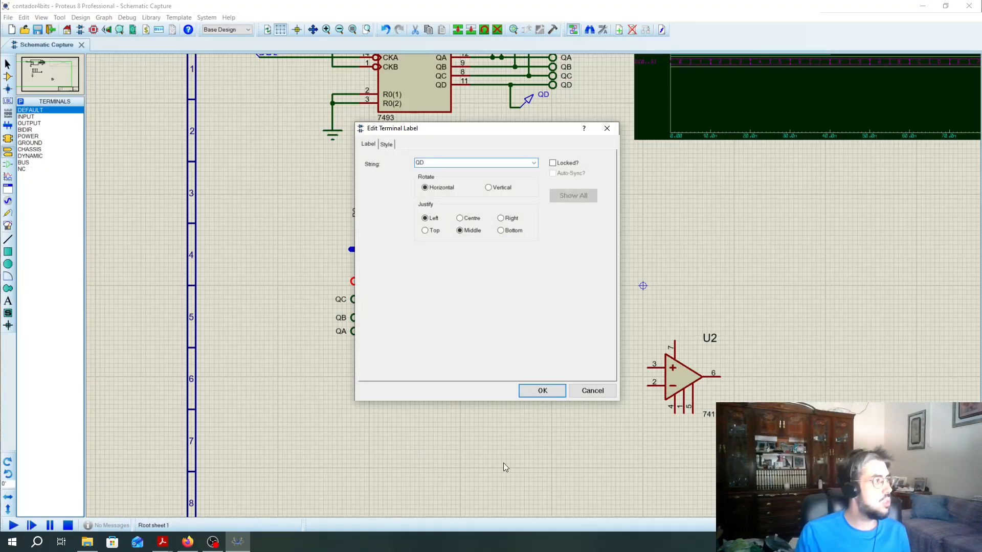
pyautogui.click(543, 391)
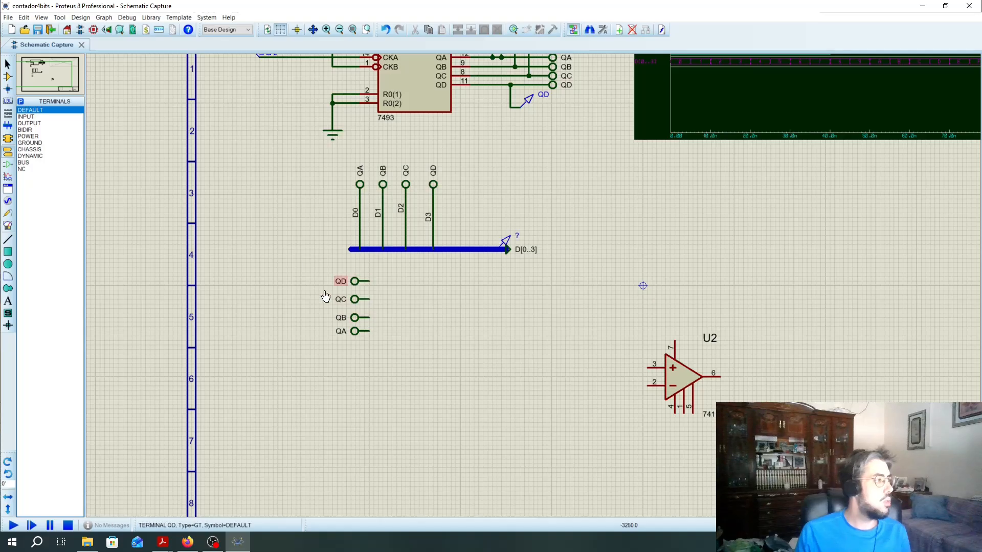
pyautogui.moveTo(373, 334); pyautogui.dragTo(370, 336)
pyautogui.click(362, 261)
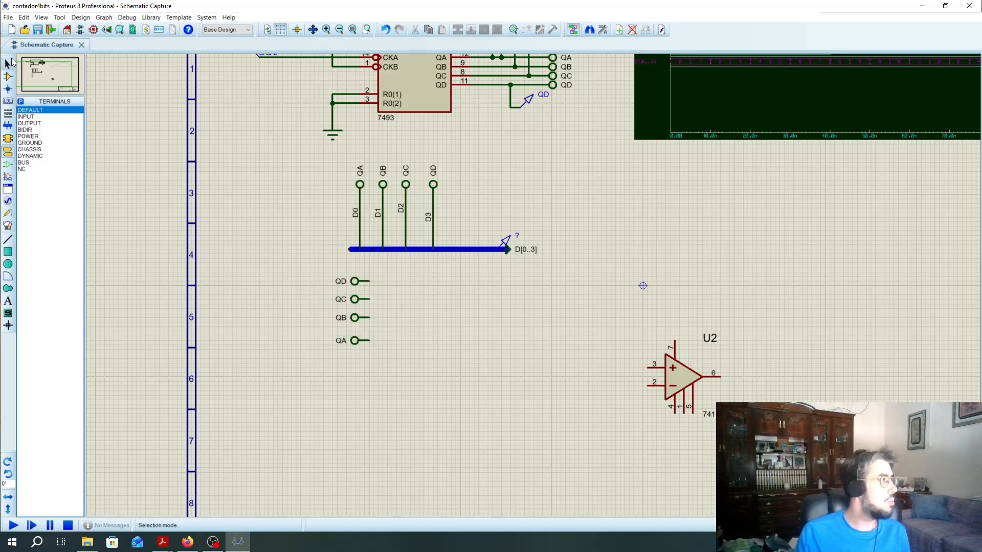
# Step: Move the QD, QC, QB and QA terminals together down and slightly right, into the free area beside the op-amp
pyautogui.moveTo(311, 262); pyautogui.dragTo(396, 367)
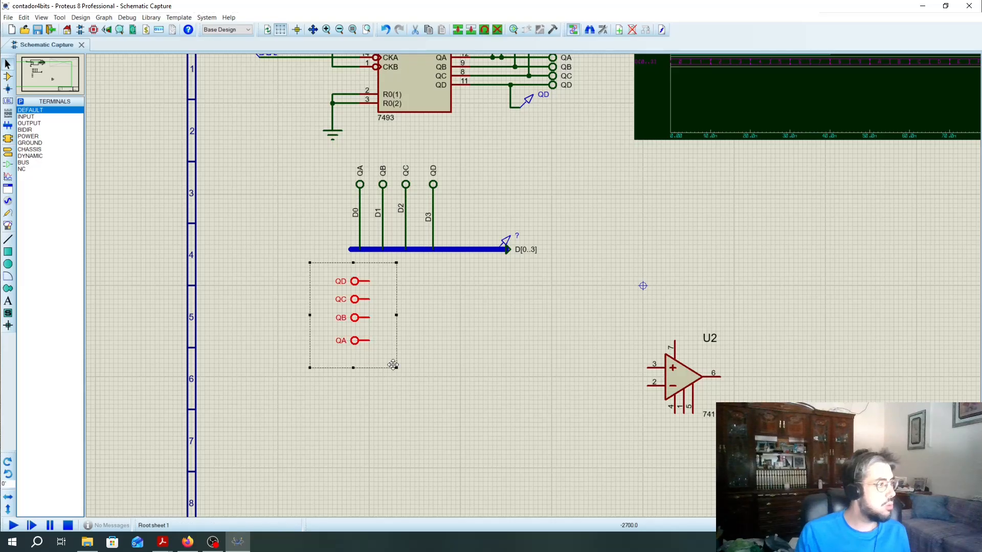
pyautogui.hotkey('ctrl', 'c')
pyautogui.hotkey('ctrl', 'v')
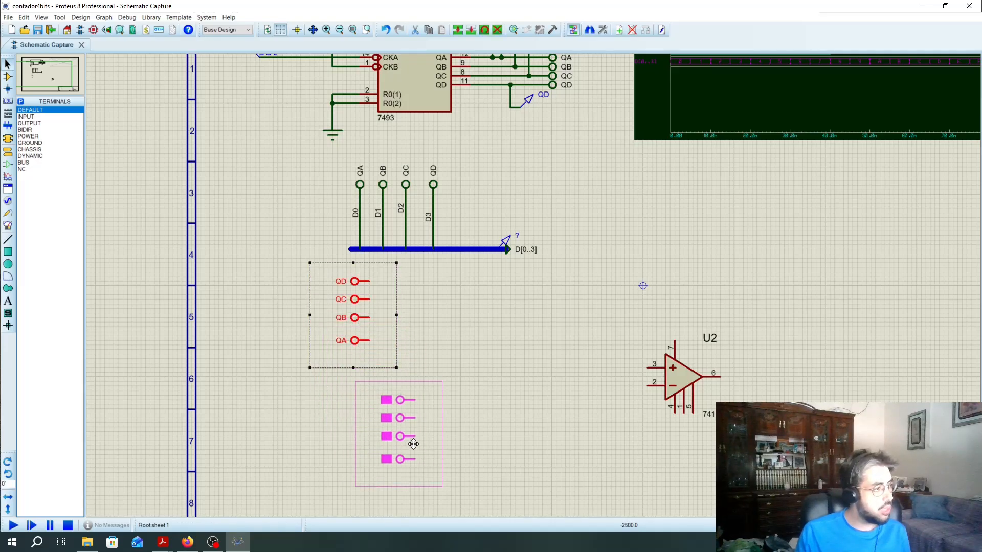
pyautogui.click(414, 443)
pyautogui.click(536, 374)
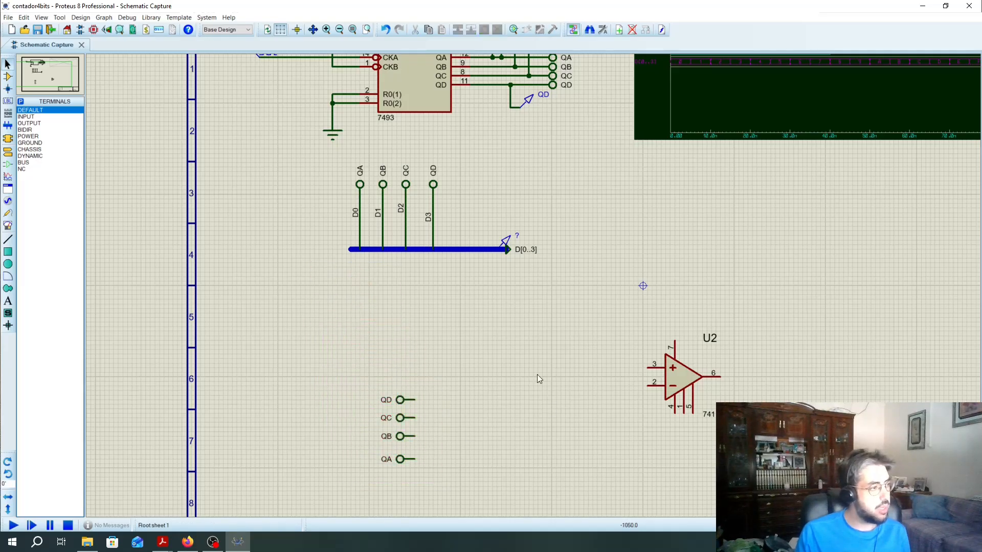
# Step: Move the 741 op-amp closer to the QD, QC, QB and QA terminals
pyautogui.click(701, 381)
pyautogui.hotkey('ctrl', 'c')
pyautogui.hotkey('ctrl', 'v')
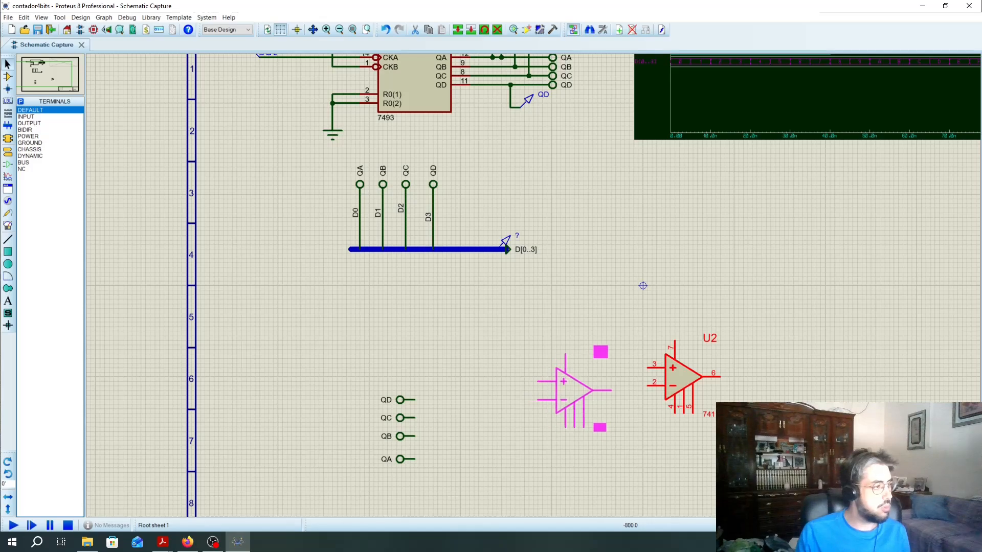
pyautogui.click(588, 386)
pyautogui.click(687, 258)
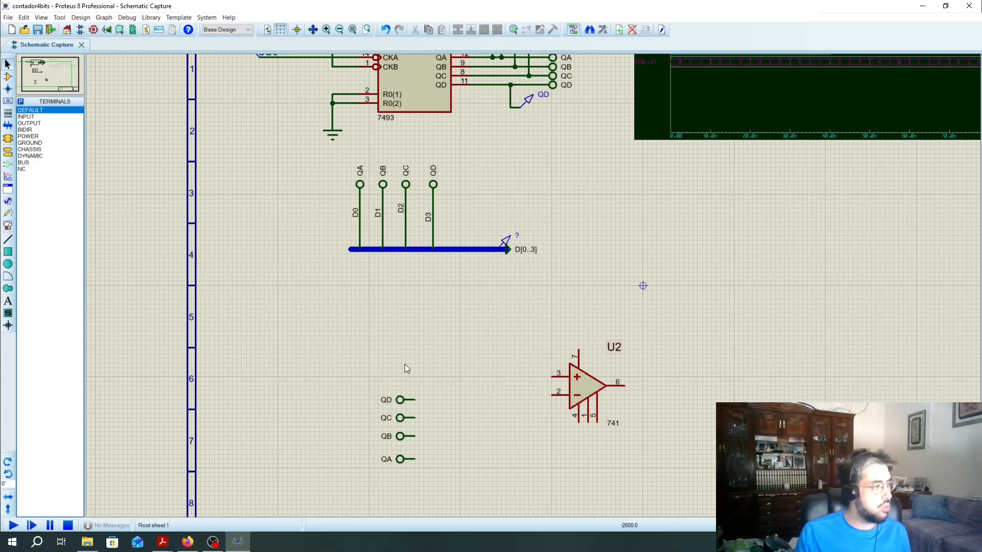
# Step: Add the generic resistor RES from the device library and place one in line with the QA terminal
pyautogui.click(7, 76)
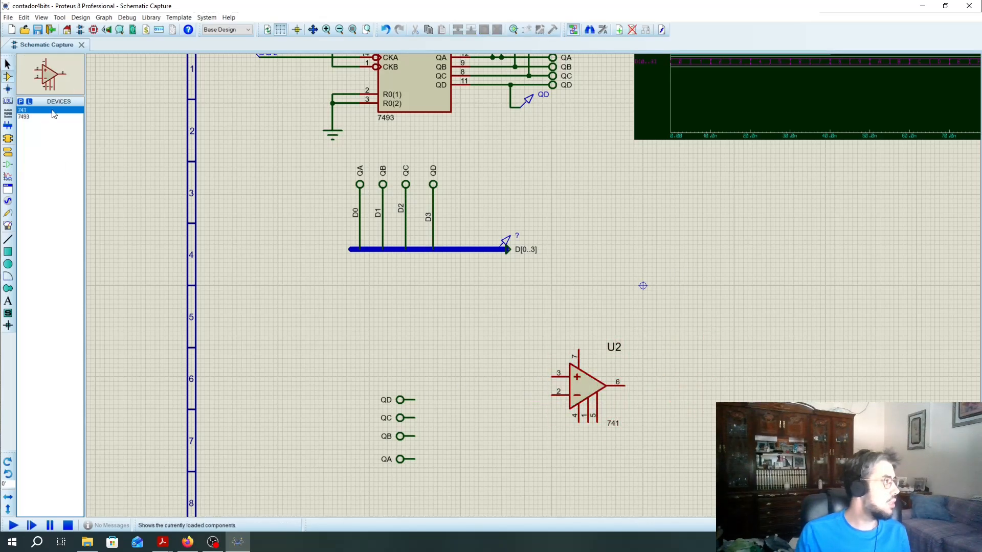
pyautogui.click(22, 104)
pyautogui.write('RE')
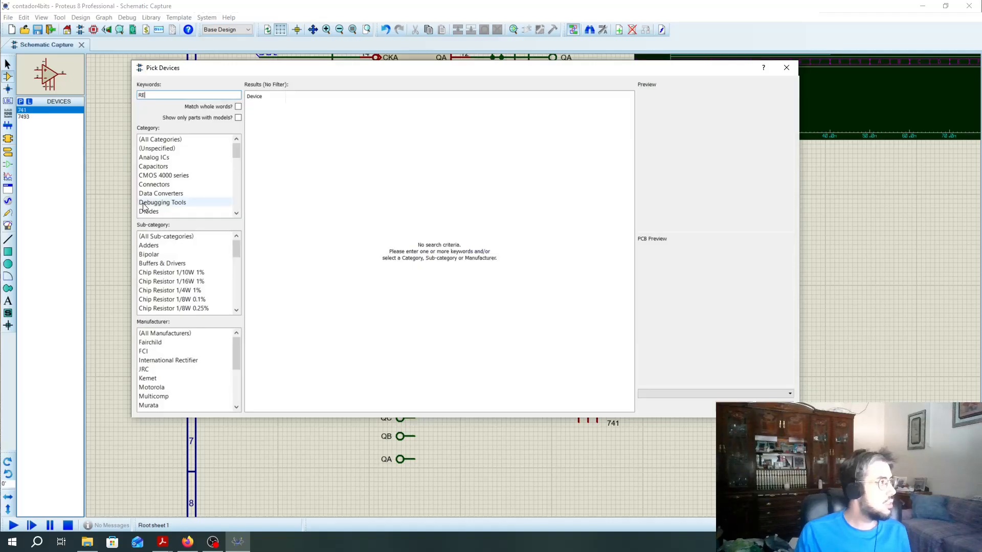
pyautogui.write('S')
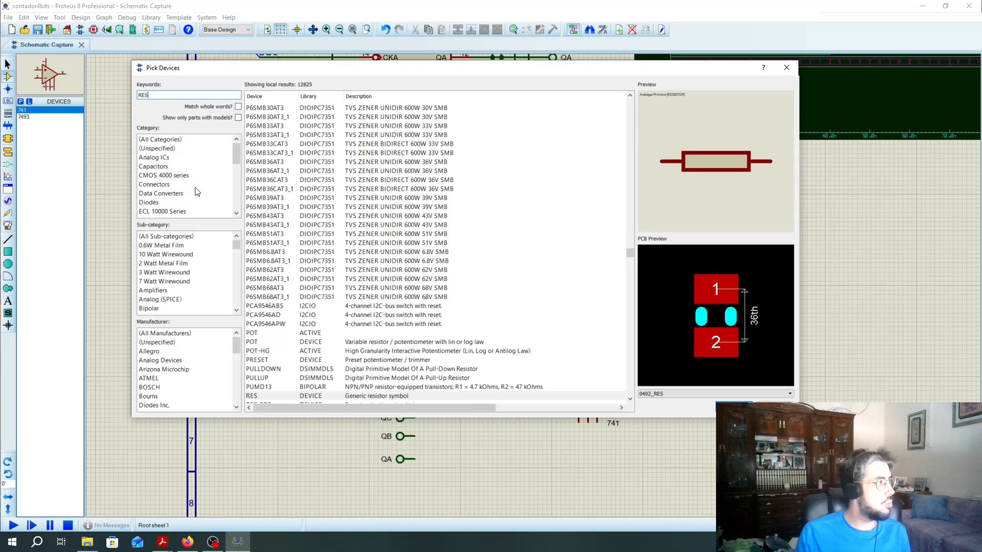
pyautogui.scroll(-2, 358, 327)
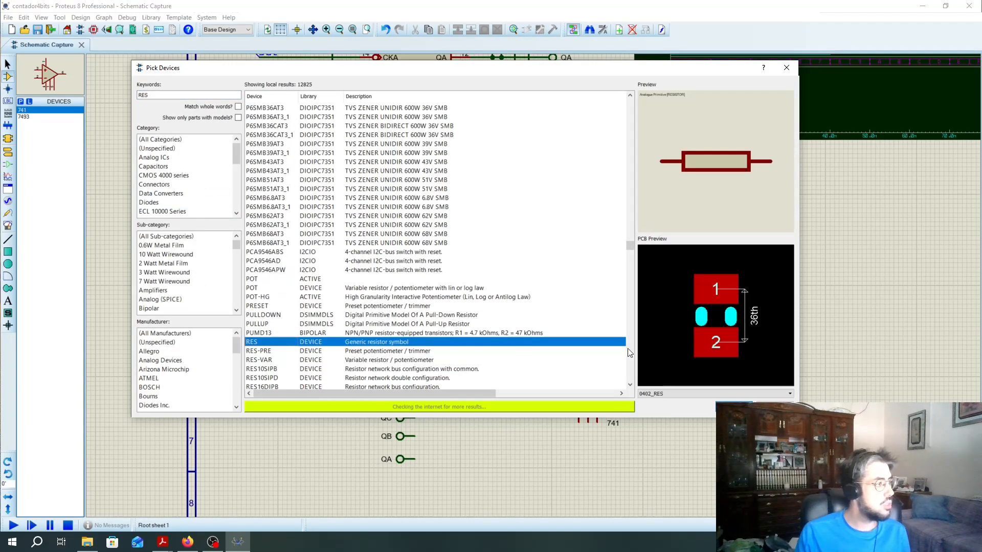
pyautogui.click(710, 405)
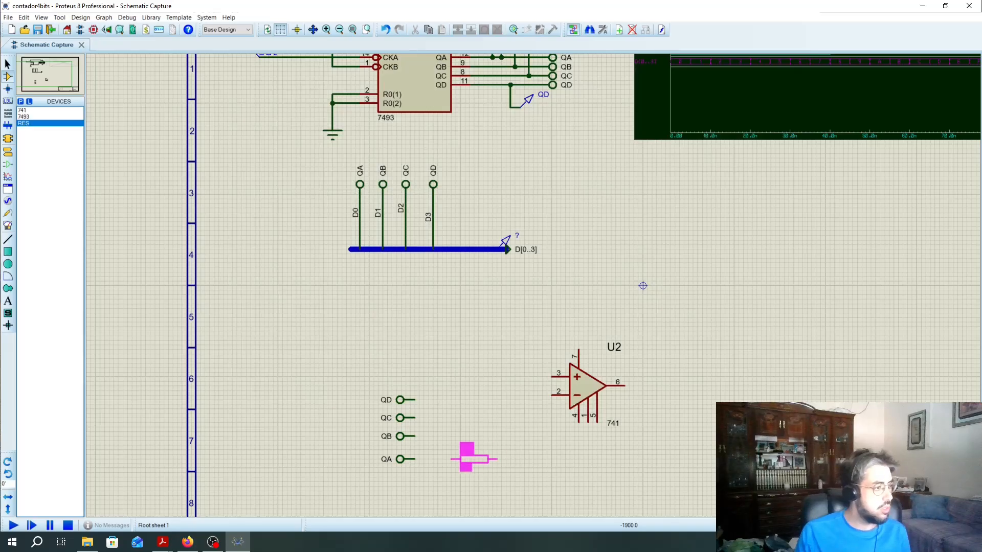
pyautogui.click(462, 459)
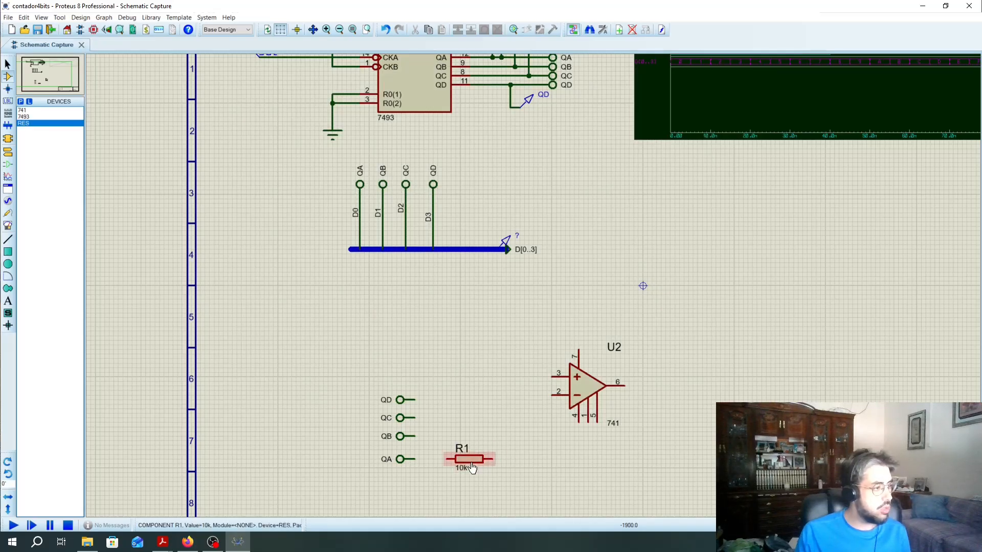
# Step: Set the value of resistor R1 beside the QA terminal to 8k
pyautogui.click(163, 542)
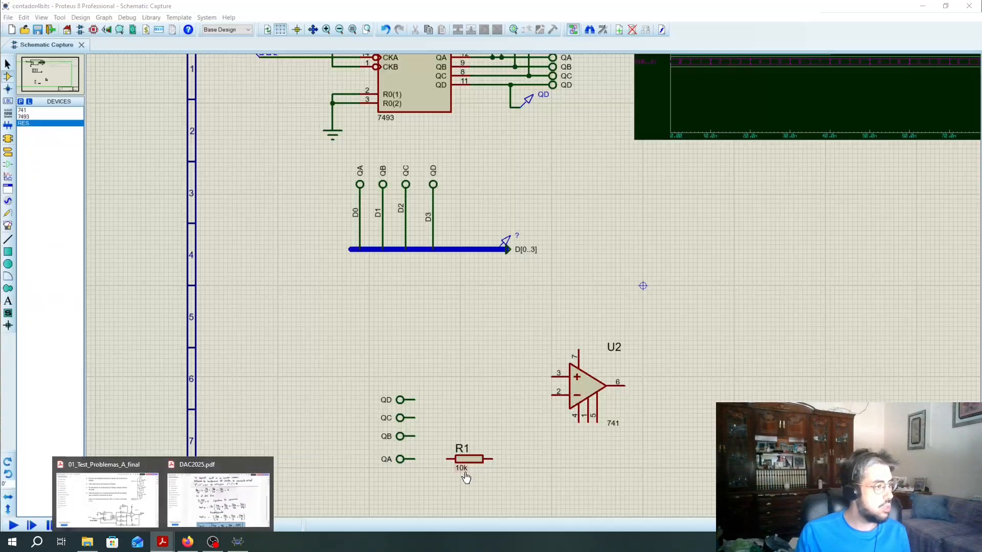
pyautogui.click(464, 476)
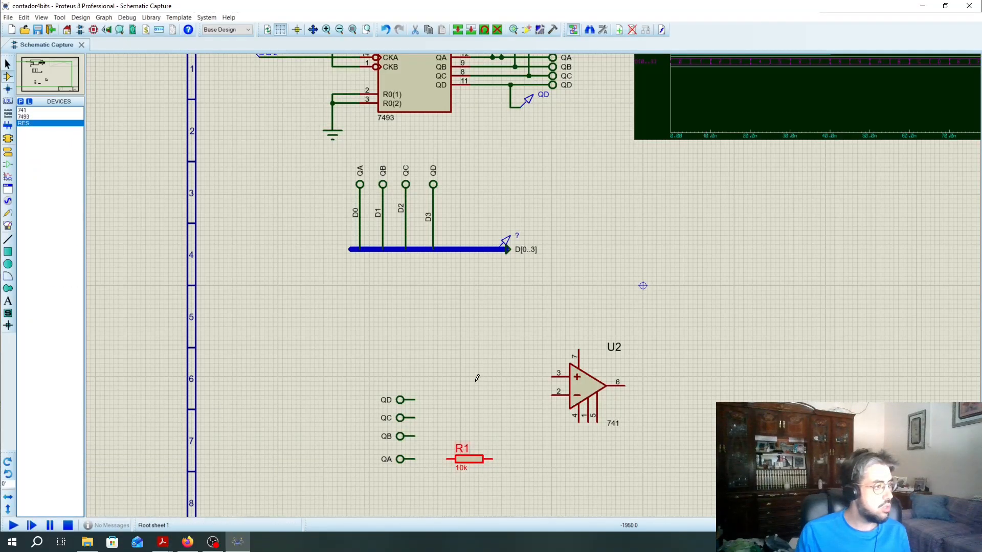
pyautogui.doubleClick(460, 472)
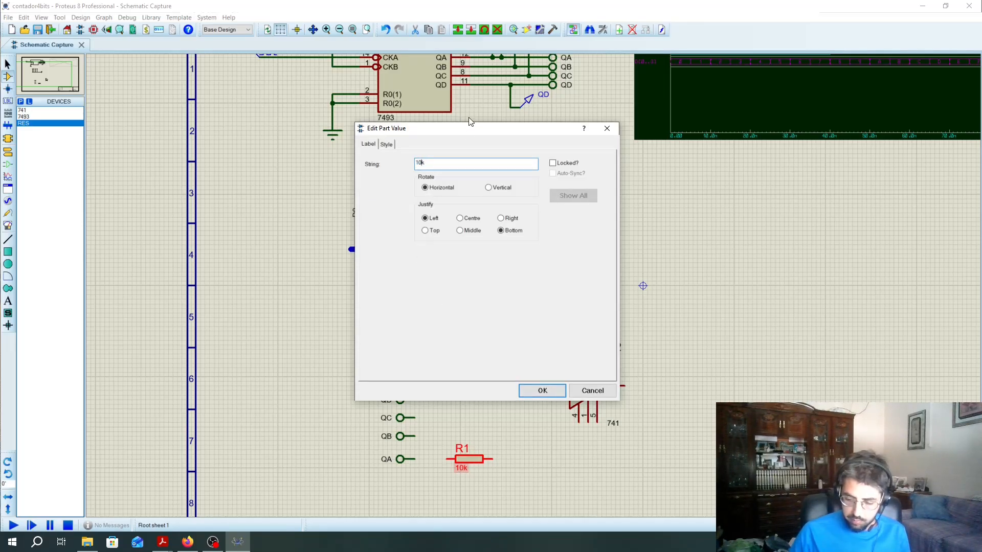
pyautogui.press('BackSpace')
pyautogui.press('BackSpace')
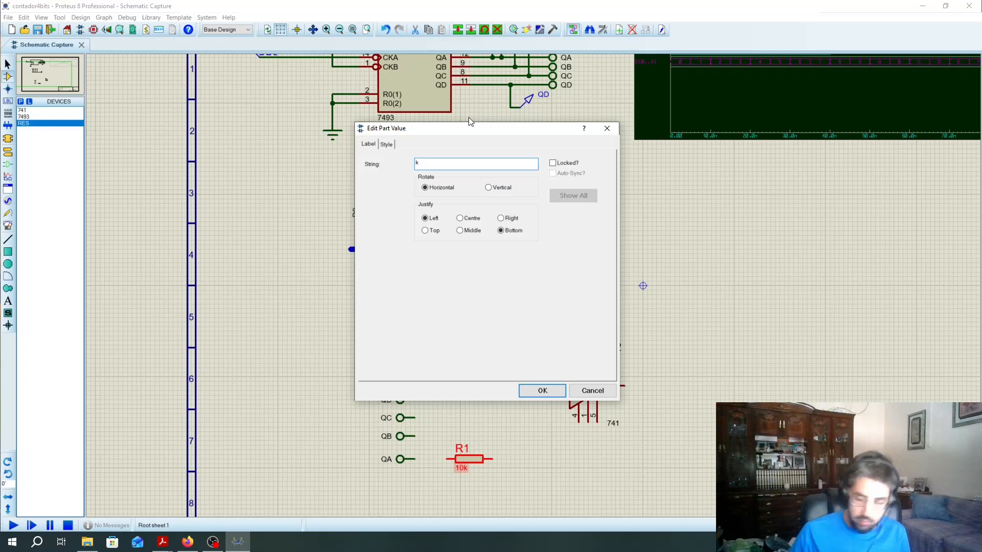
pyautogui.write('8')
pyautogui.click(543, 389)
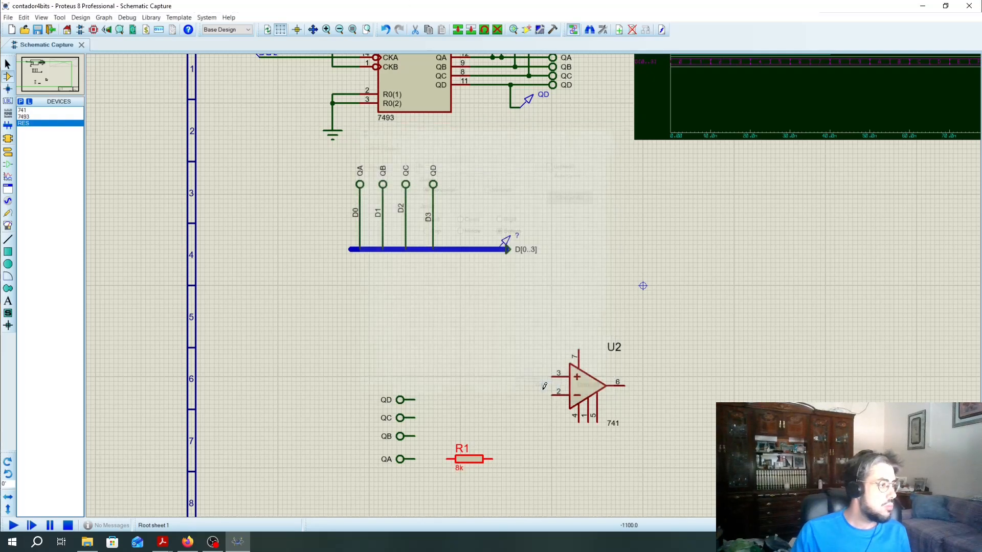
# Step: Place a second resistor in line with the QB terminal, and shift QA and R1 together downward to make room
pyautogui.click(460, 433)
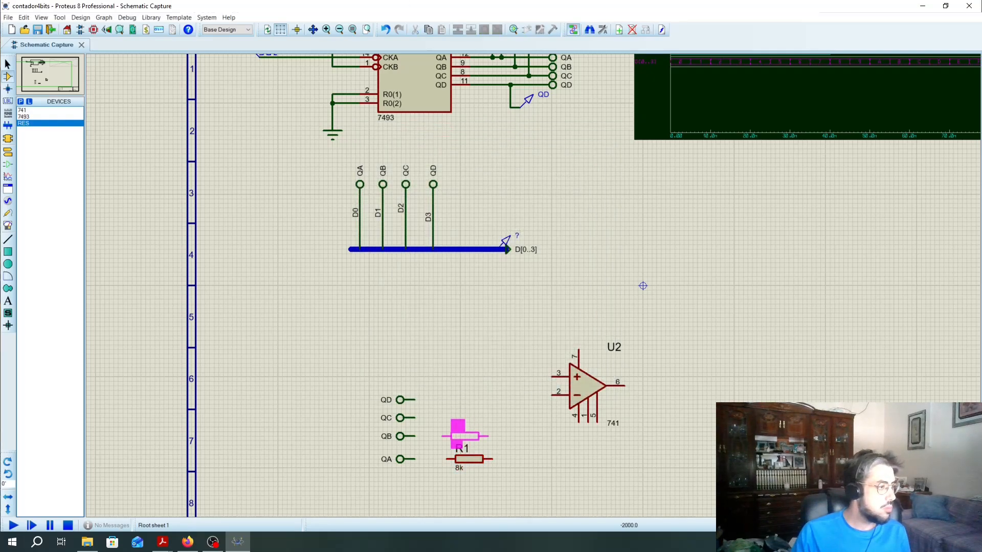
pyautogui.click(463, 436)
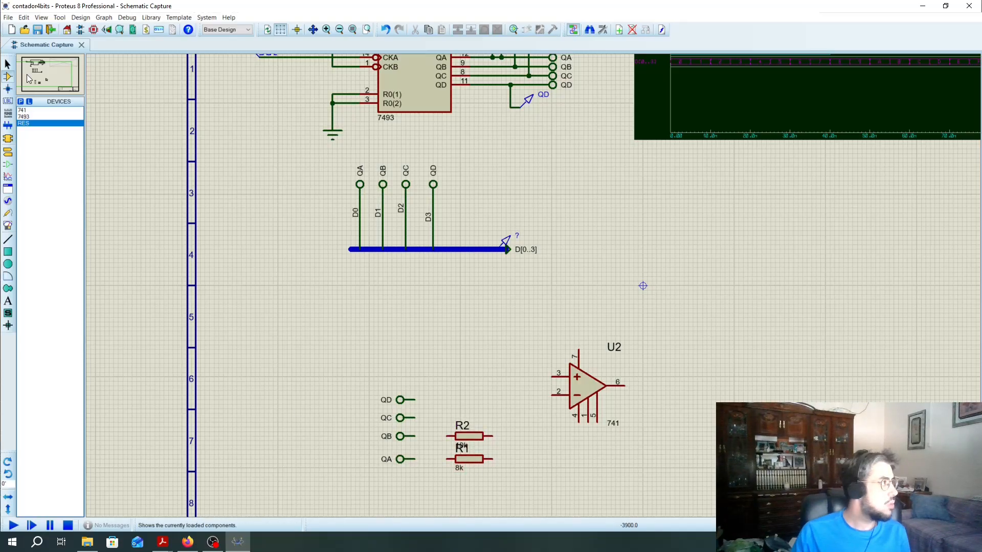
pyautogui.press('Escape')
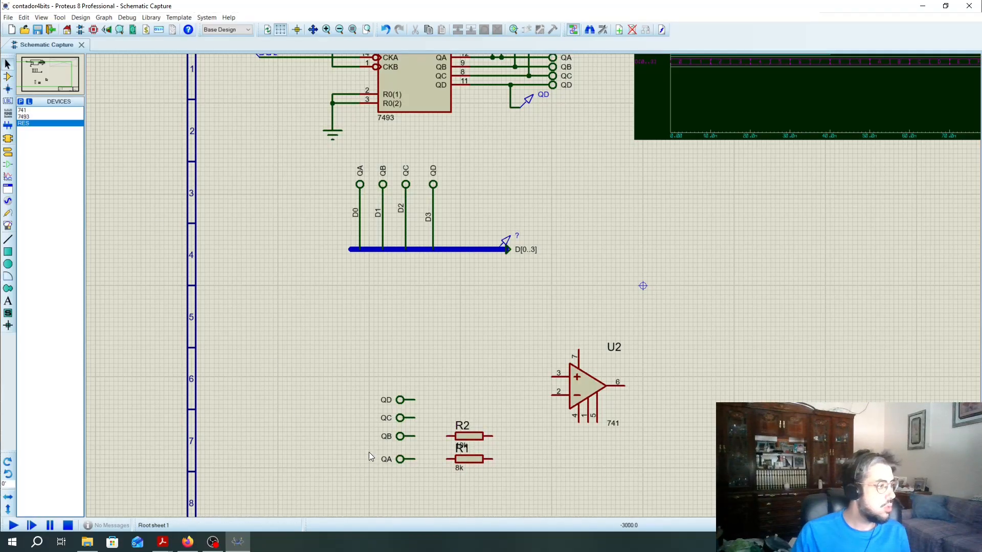
pyautogui.moveTo(369, 452); pyautogui.dragTo(484, 472)
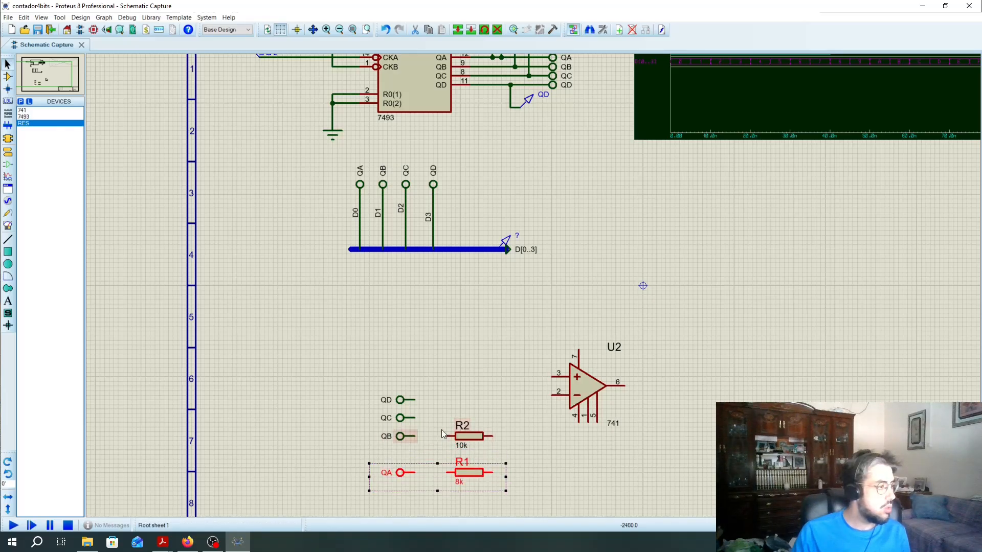
# Step: Set the value of resistor R2 to 4k
pyautogui.click(460, 442)
pyautogui.click(460, 445)
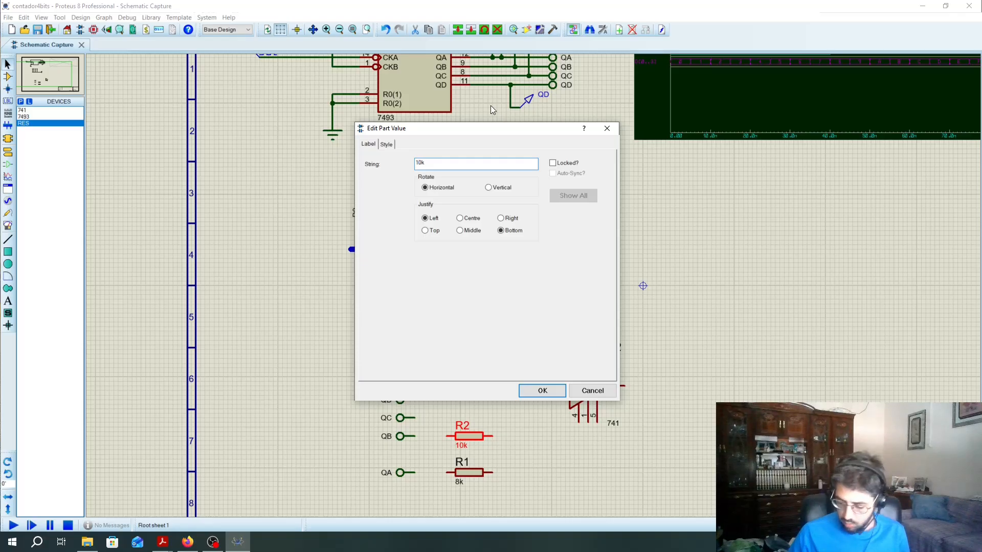
pyautogui.press('BackSpace')
pyautogui.press('Delete')
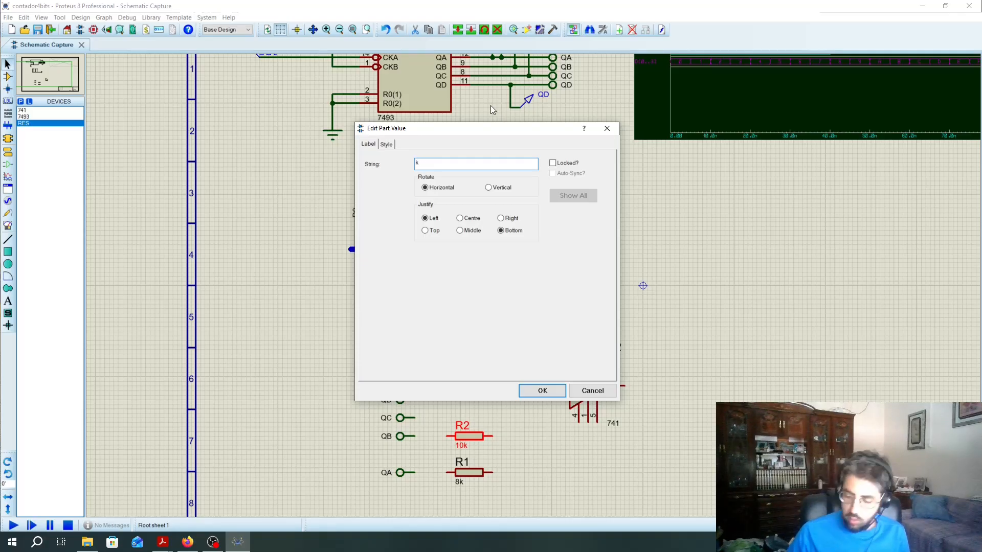
pyautogui.write('4')
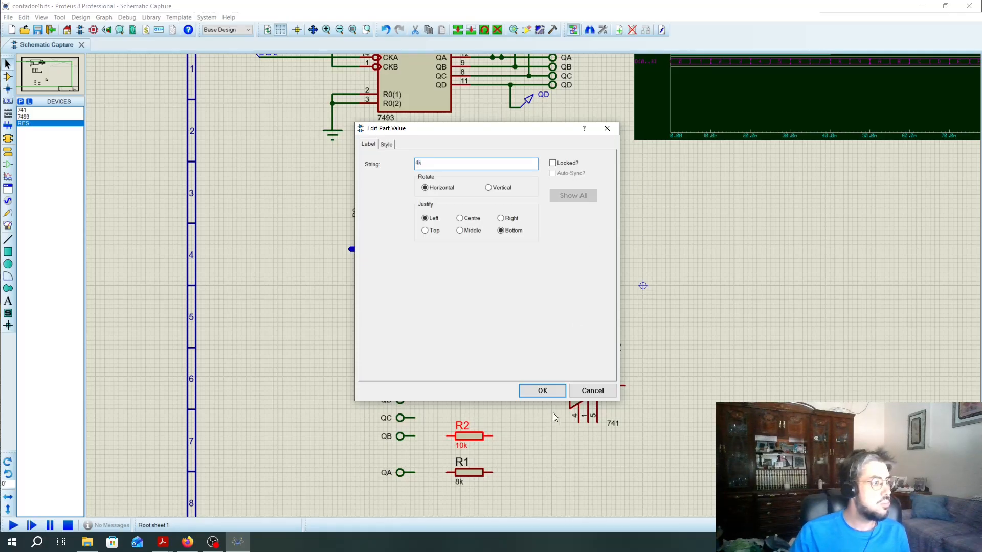
pyautogui.click(547, 391)
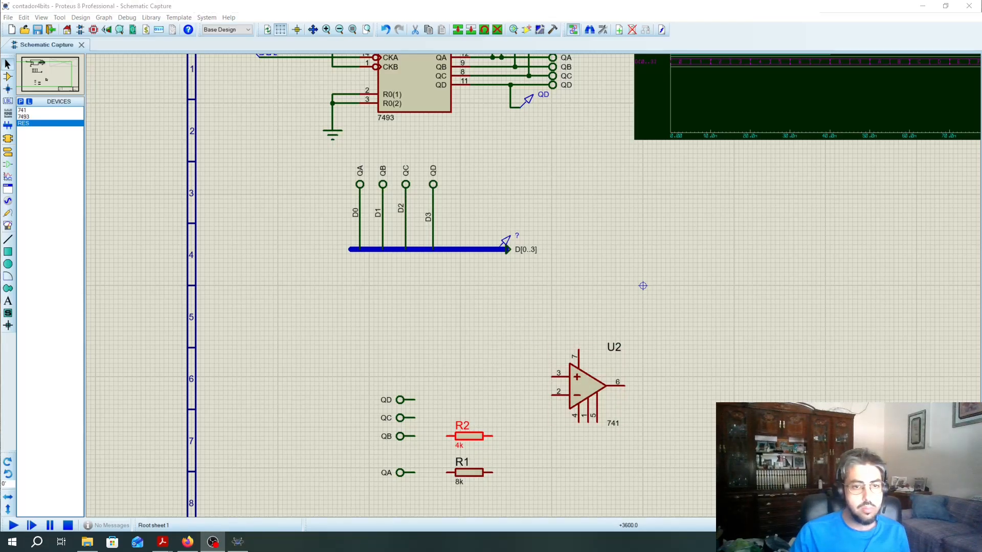
# Step: Move R2 and the QB terminal slightly down, keeping them aligned with each other above R1 and QA
pyautogui.click(401, 437)
pyautogui.moveTo(470, 439); pyautogui.dragTo(470, 447)
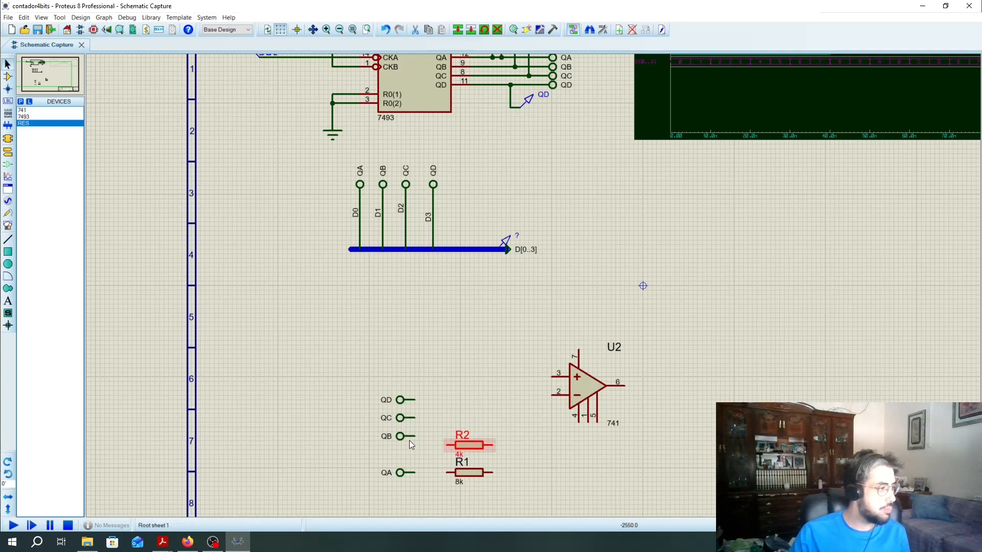
pyautogui.moveTo(406, 441); pyautogui.dragTo(405, 450)
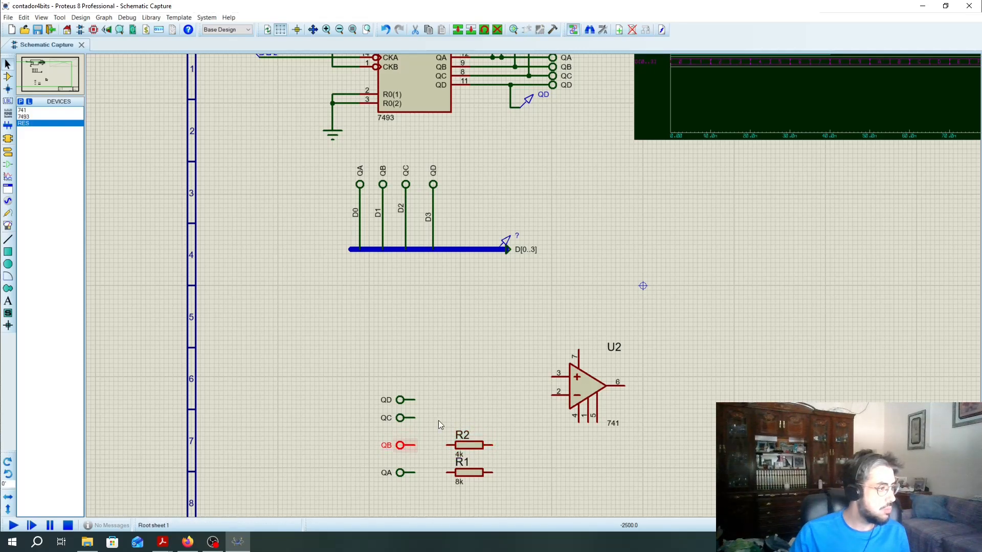
# Step: Place a third resistor in line with the QC terminal and set its value to 2k
pyautogui.click(33, 123)
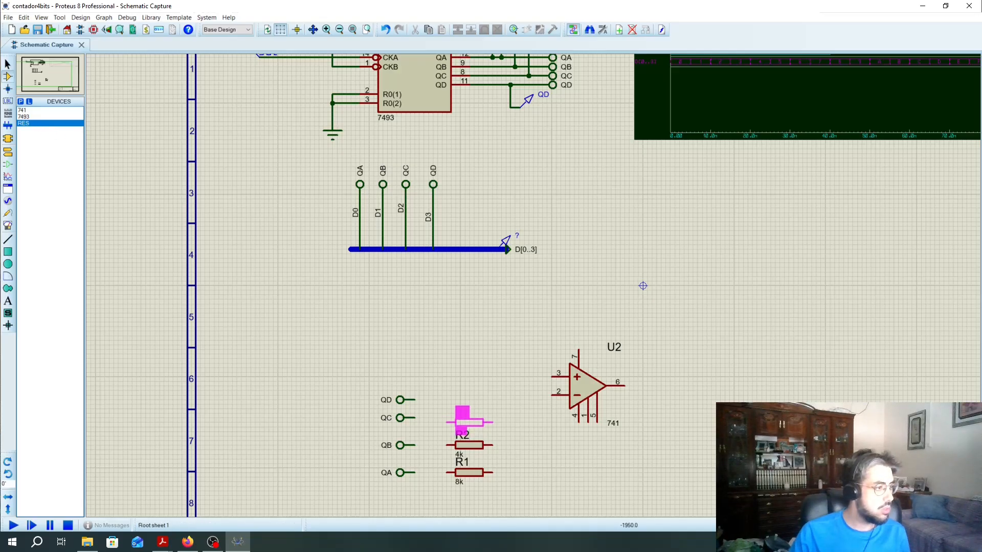
pyautogui.click(469, 418)
pyautogui.doubleClick(461, 427)
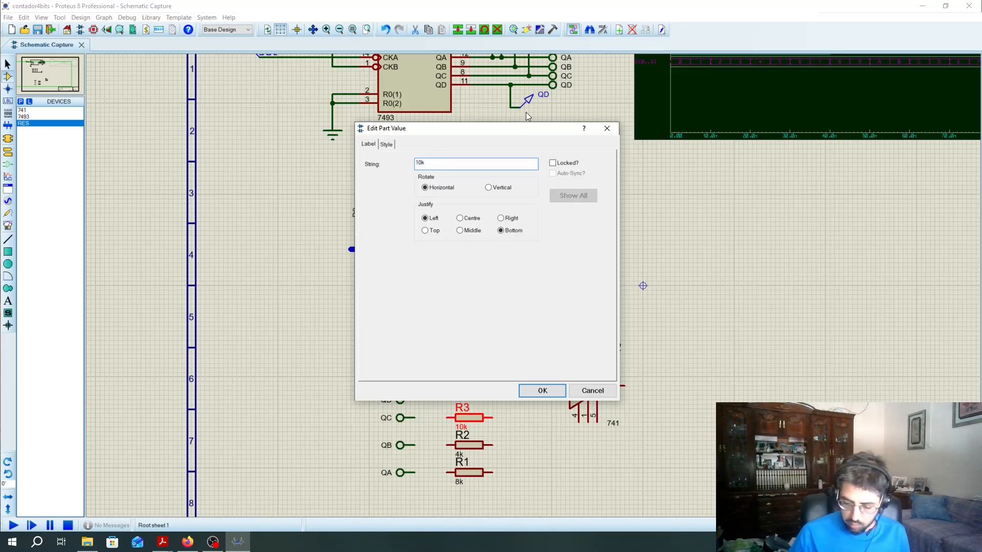
pyautogui.write('2k')
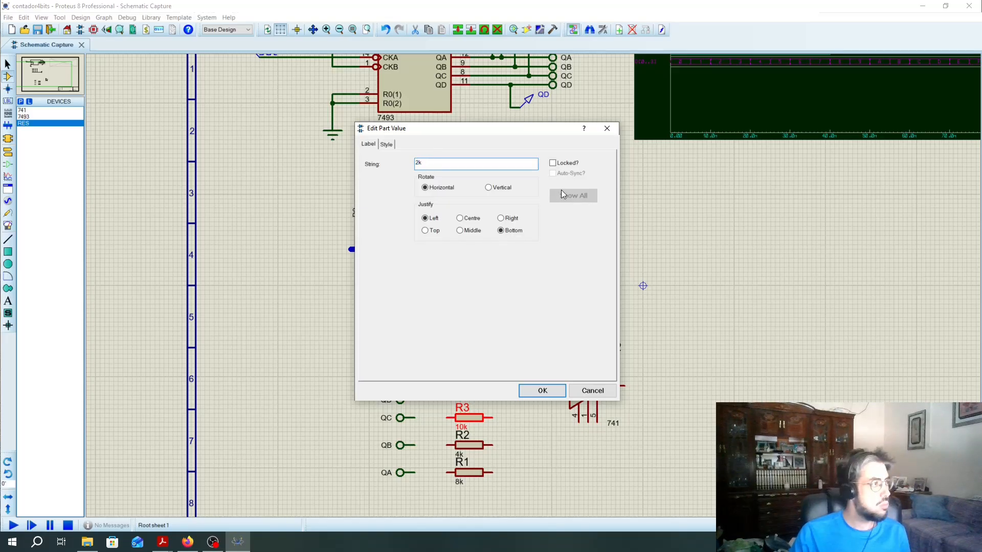
pyautogui.click(542, 391)
# Step: Place a fourth resistor above R3 and set its value to 1k
pyautogui.click(459, 376)
pyautogui.click(461, 389)
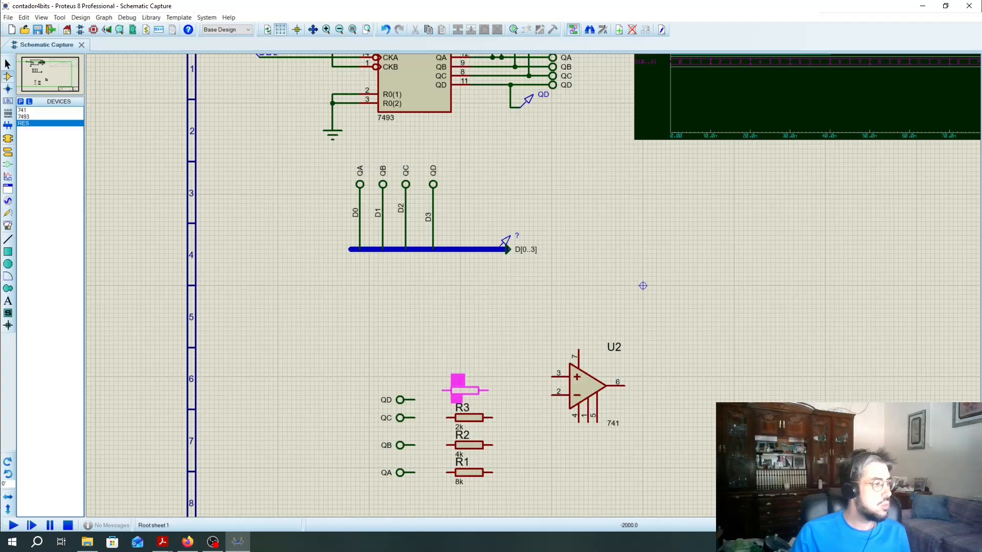
pyautogui.click(458, 389)
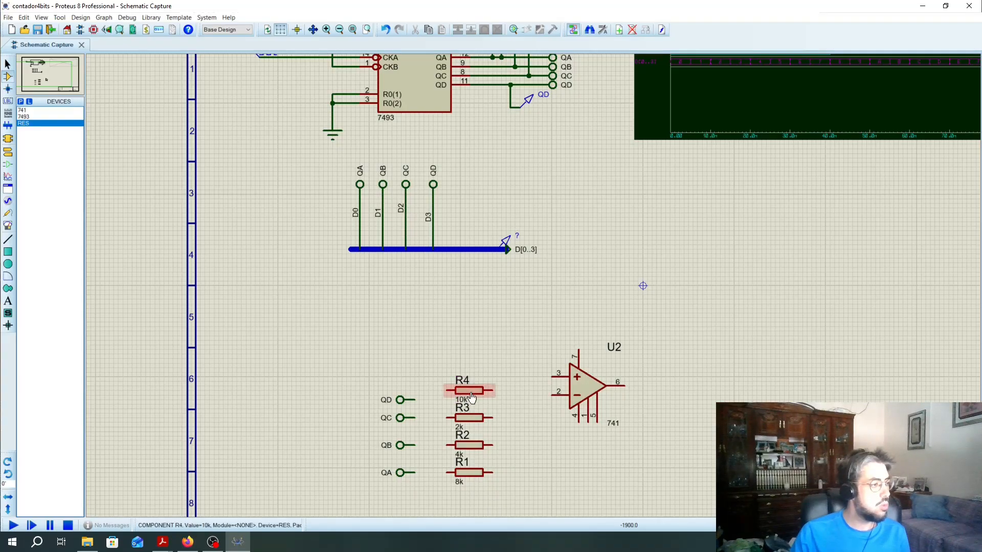
pyautogui.click(463, 400)
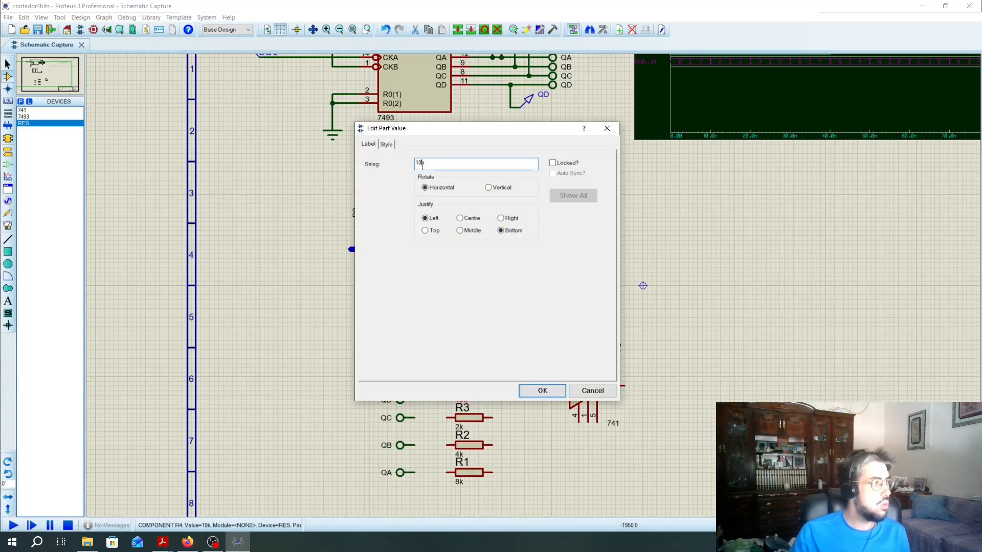
pyautogui.write('1')
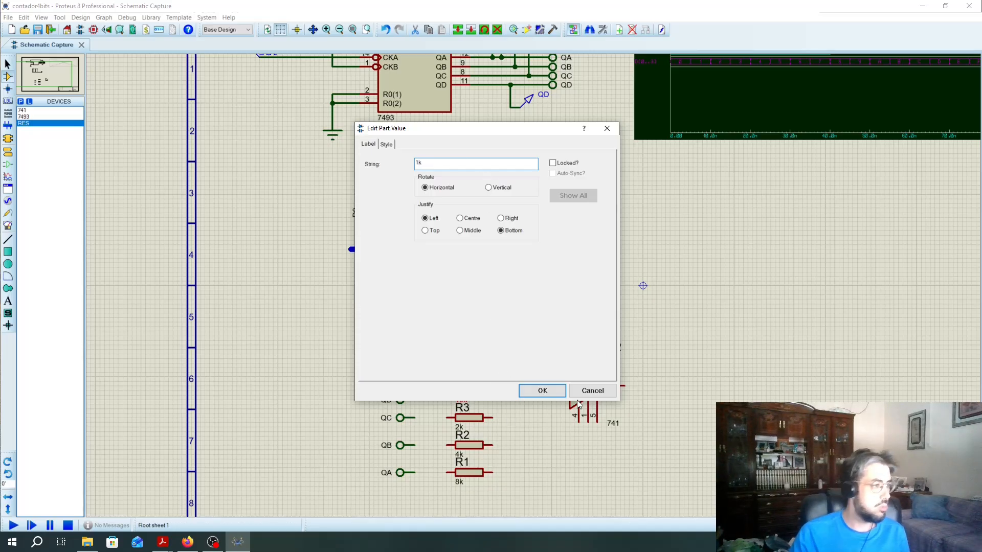
pyautogui.click(532, 391)
pyautogui.click(413, 352)
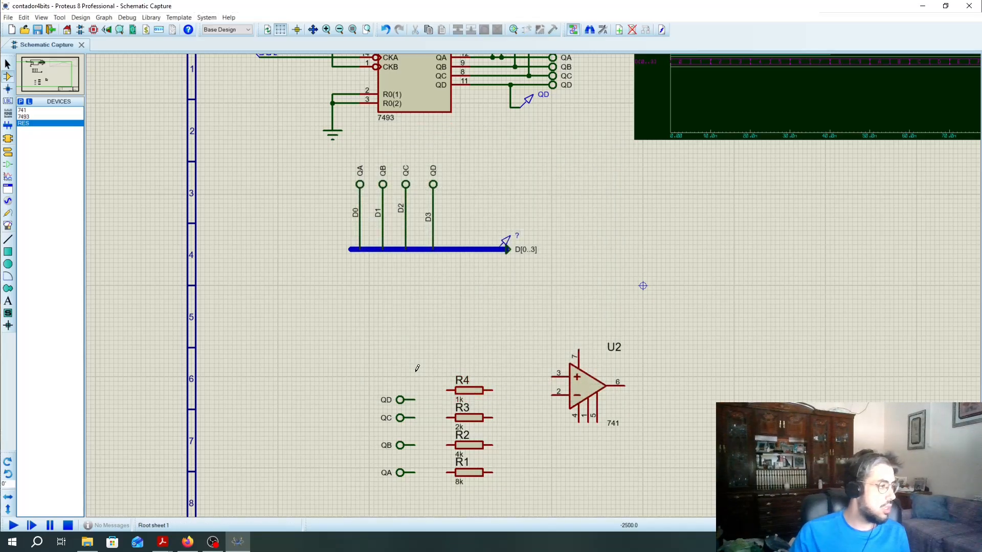
# Step: Move the QD terminal up in line with R4, and shift all four terminals slightly closer to the resistors
pyautogui.click(406, 401)
pyautogui.moveTo(406, 401); pyautogui.dragTo(405, 390)
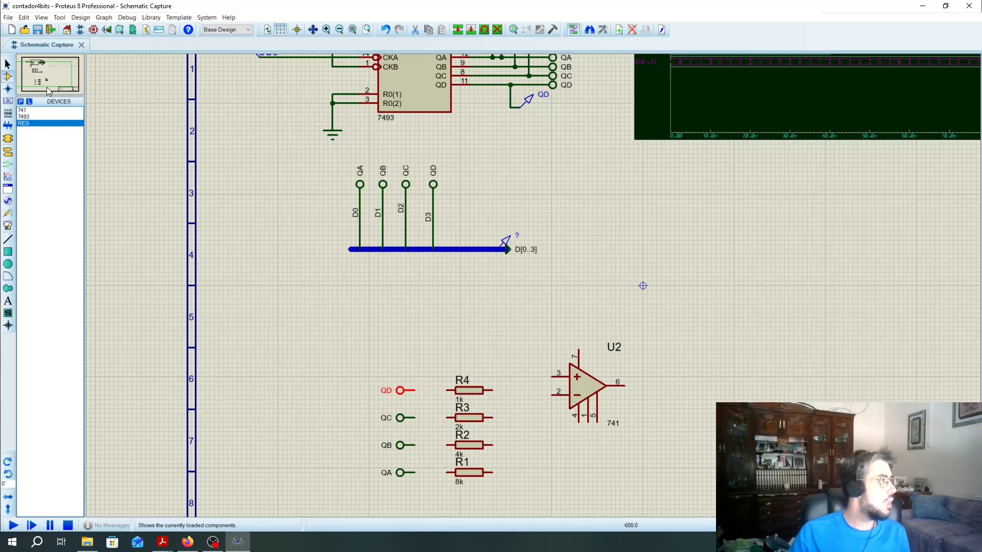
pyautogui.click(8, 64)
pyautogui.moveTo(375, 372)
pyautogui.mouseDown()
pyautogui.moveTo(404, 485)
pyautogui.moveTo(430, 499)
pyautogui.moveTo(404, 476)
pyautogui.moveTo(414, 476)
pyautogui.mouseUp()
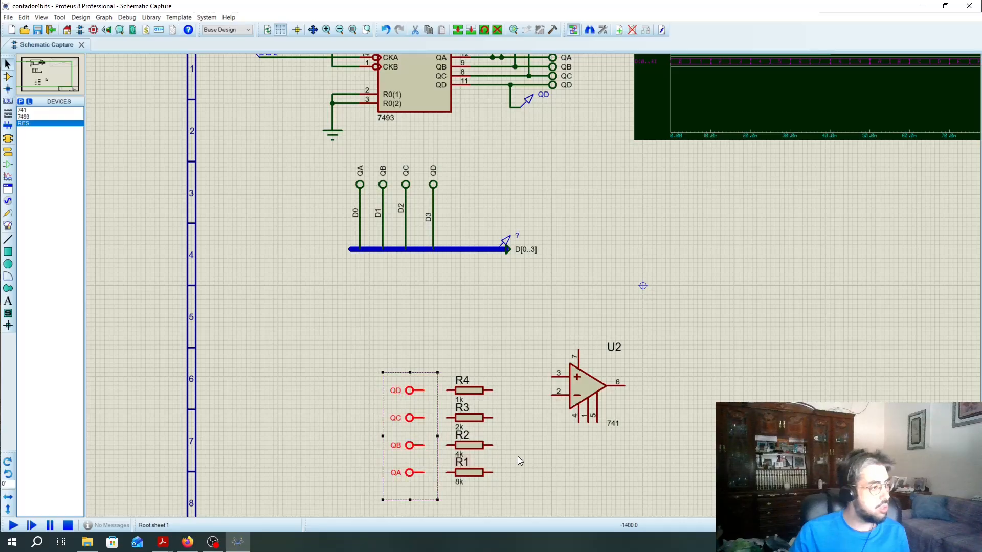
pyautogui.click(518, 456)
# Step: Wire the QD, QC, QB and QA terminals to resistors R4, R3, R2 and R1 respectively
pyautogui.click(447, 390)
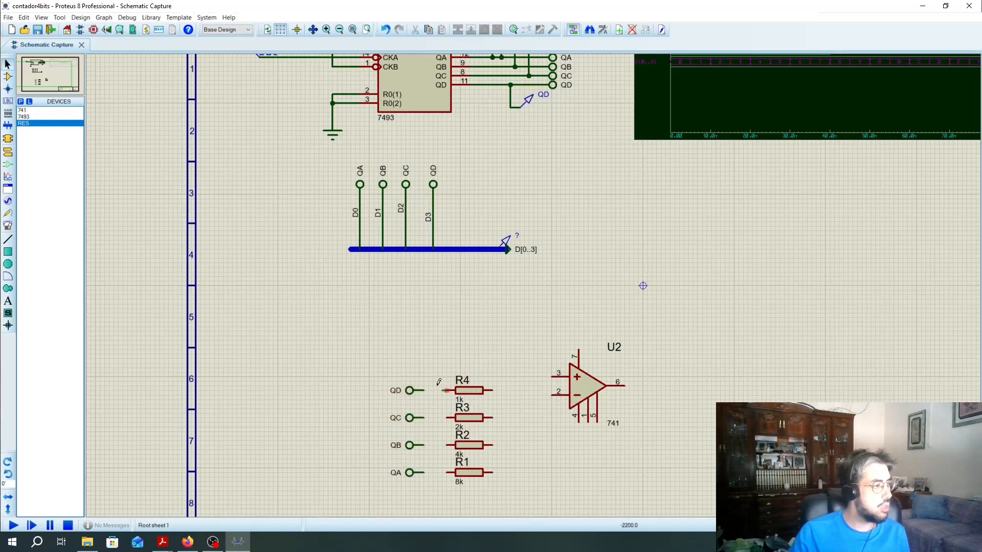
pyautogui.click(424, 390)
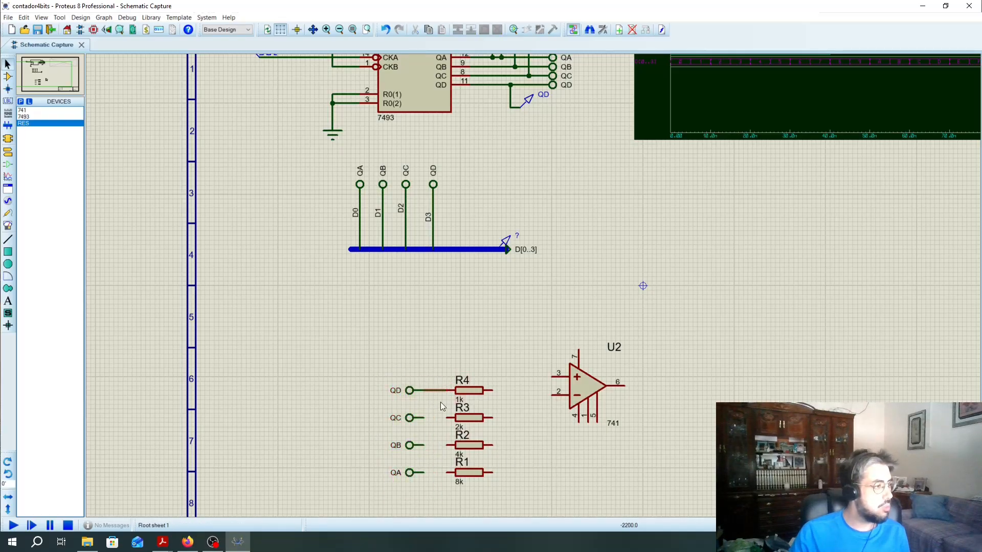
pyautogui.click(447, 418)
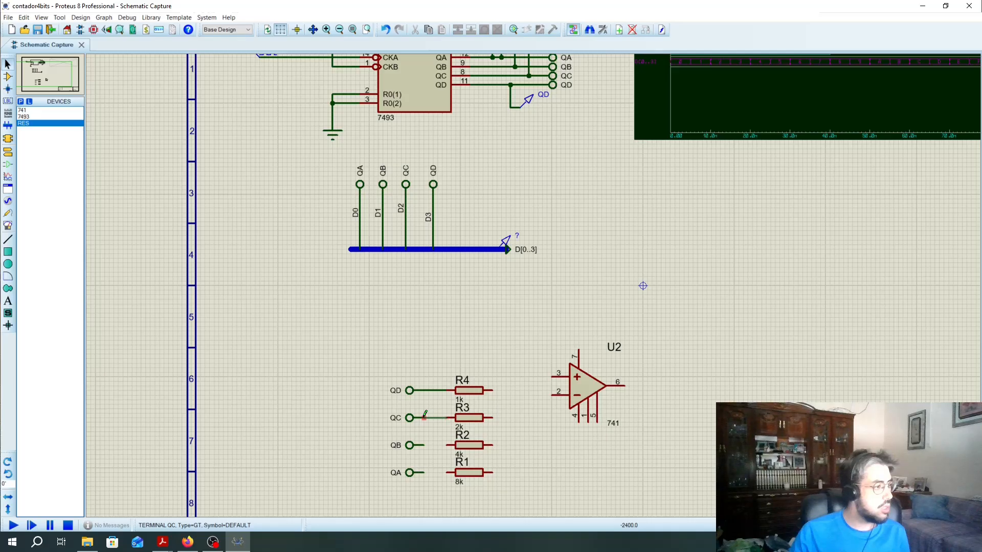
pyautogui.click(424, 417)
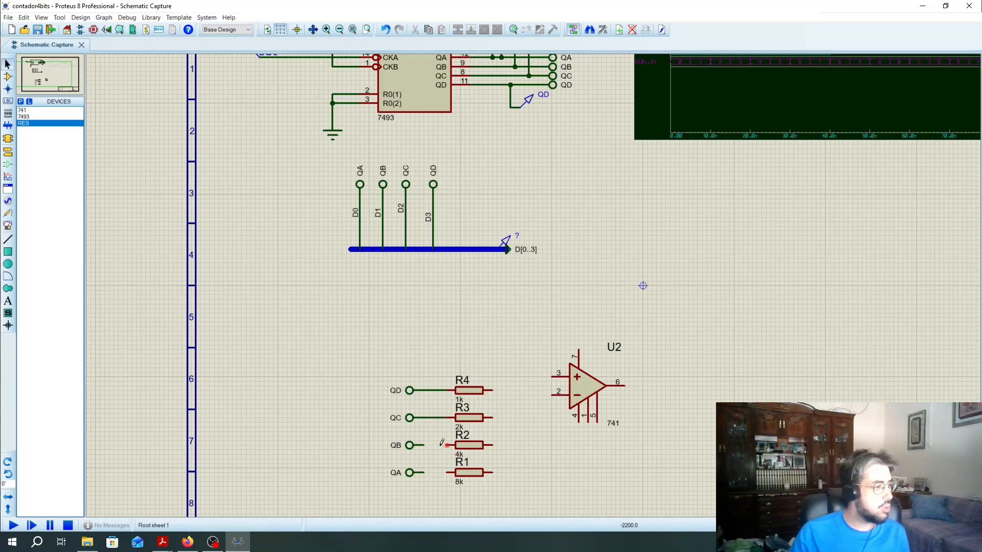
pyautogui.click(424, 445)
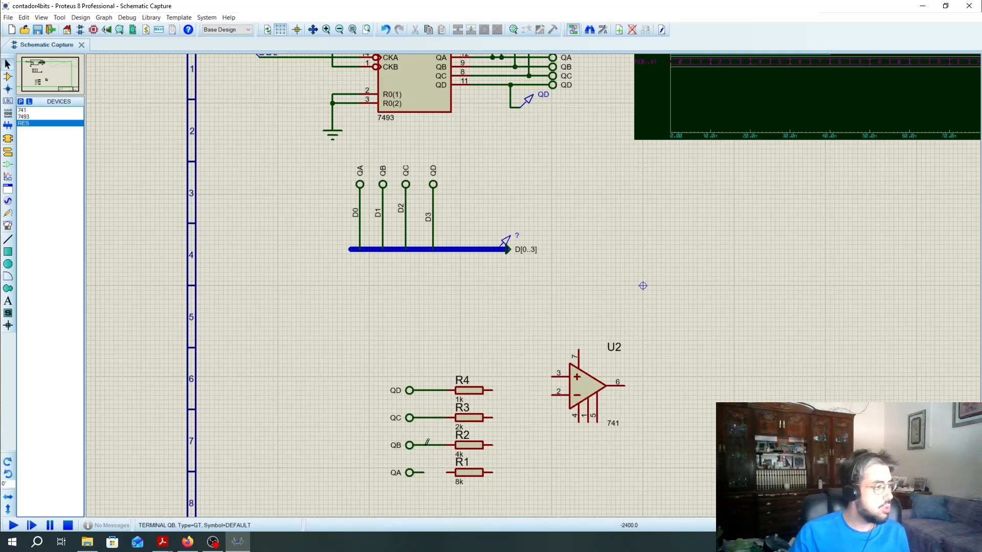
pyautogui.click(446, 472)
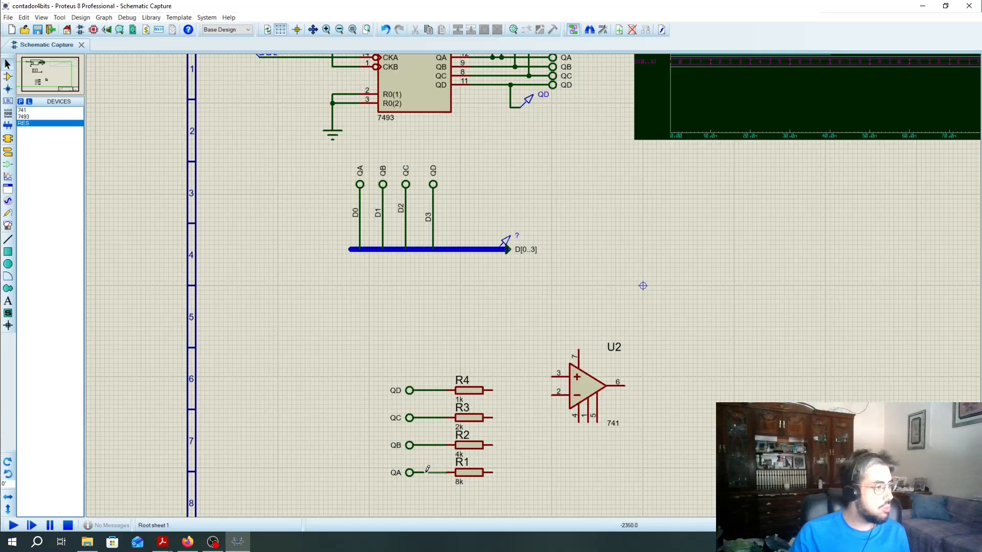
pyautogui.click(424, 472)
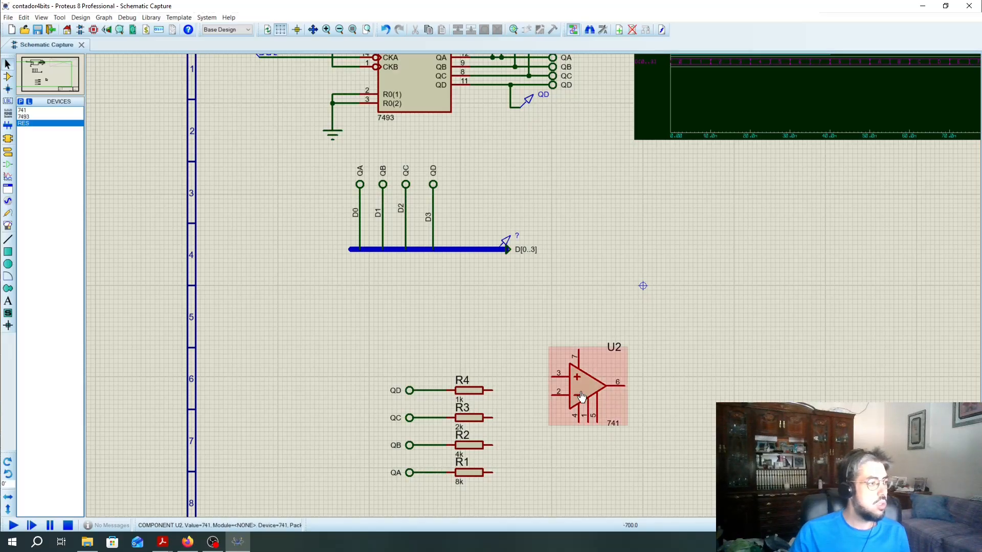
# Step: Move op-amp U2 further away from the resistors and consult Problema 5's circuit diagram in the 01_Test_Problemas_A_final PDF
pyautogui.moveTo(582, 396); pyautogui.dragTo(613, 397)
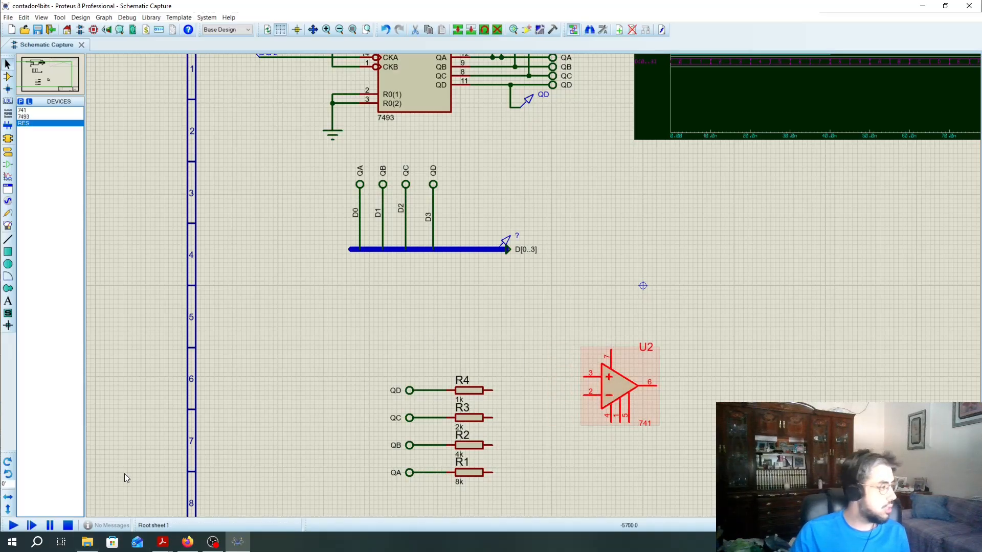
pyautogui.moveTo(163, 542)
pyautogui.click(111, 494)
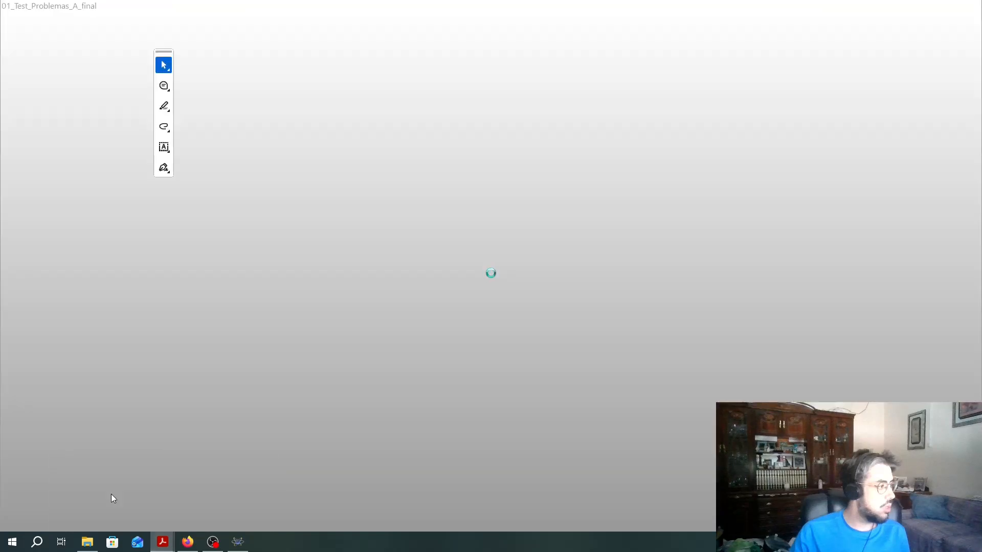
pyautogui.scroll(-2, 712, 366)
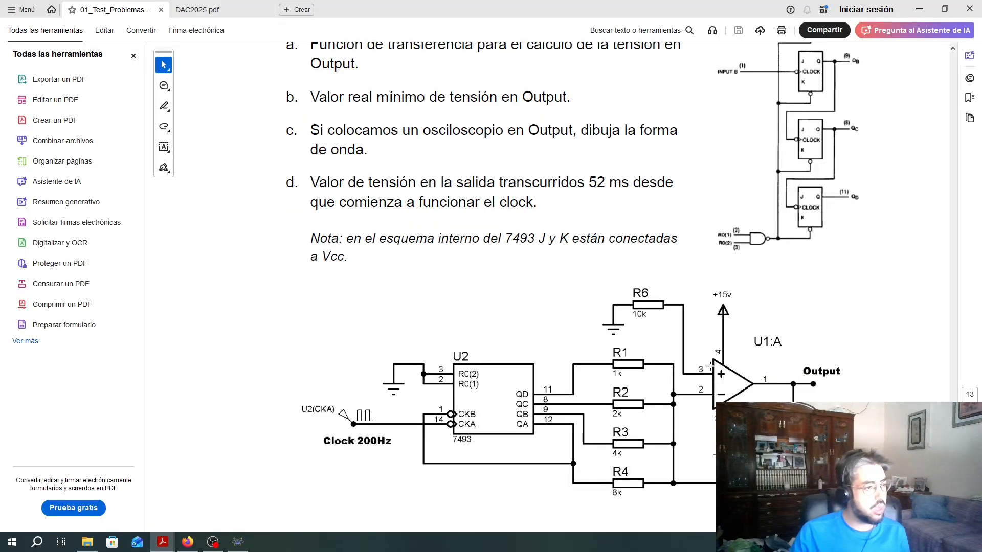
pyautogui.scroll(-3, 711, 366)
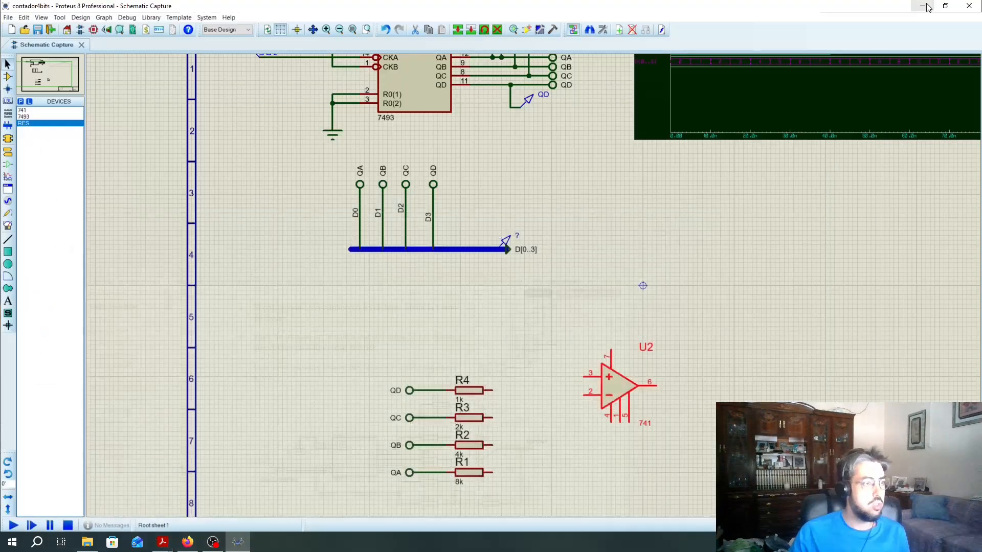
pyautogui.click(920, 9)
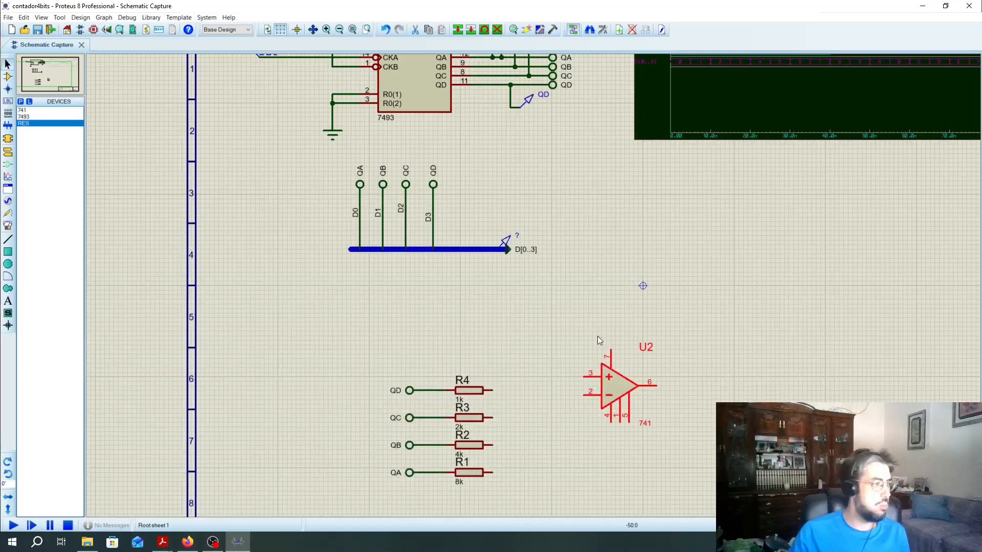
# Step: Shift op-amp U2 slightly up so its inverting input lines up with R4
pyautogui.doubleClick(604, 387)
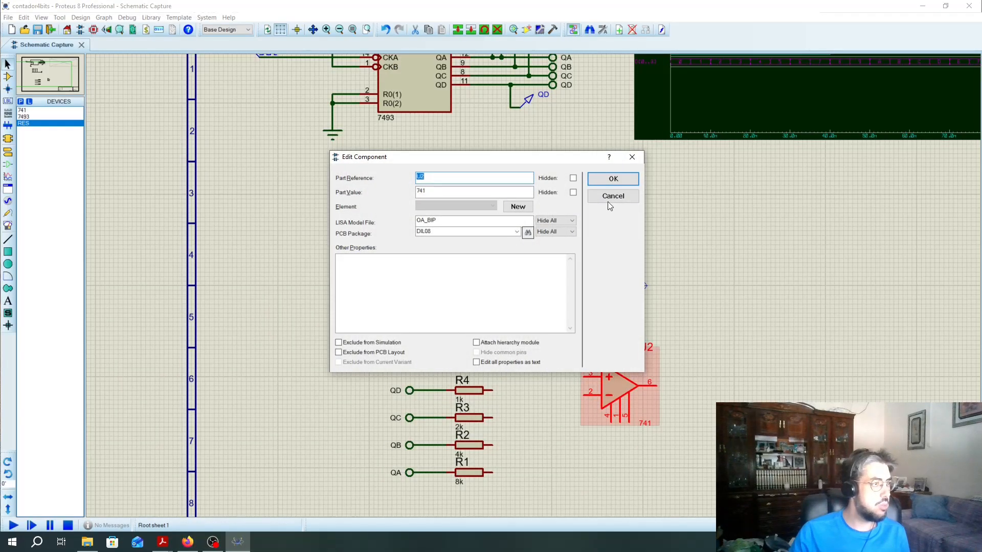
pyautogui.click(608, 200)
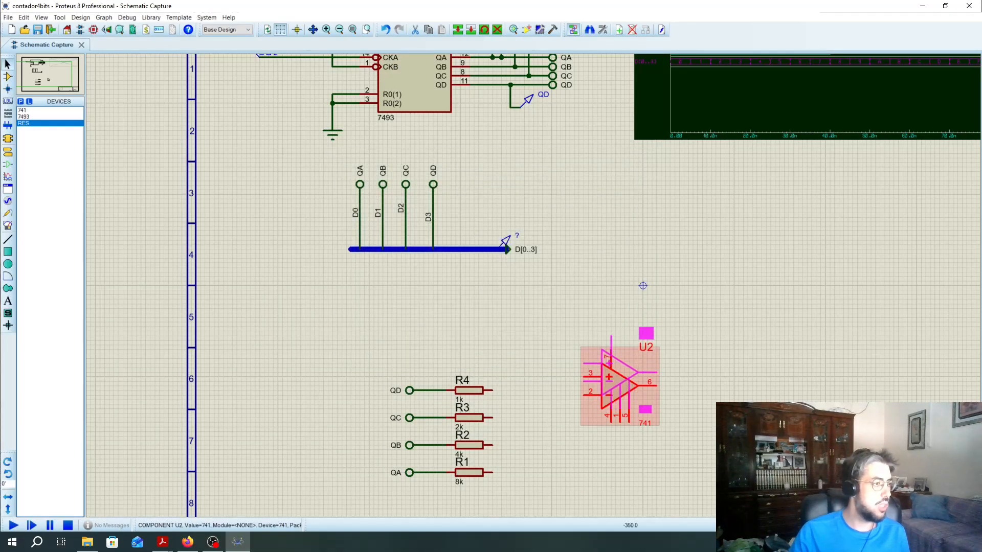
pyautogui.moveTo(610, 387); pyautogui.dragTo(618, 393)
pyautogui.click(538, 323)
pyautogui.click(613, 390)
pyautogui.click(533, 311)
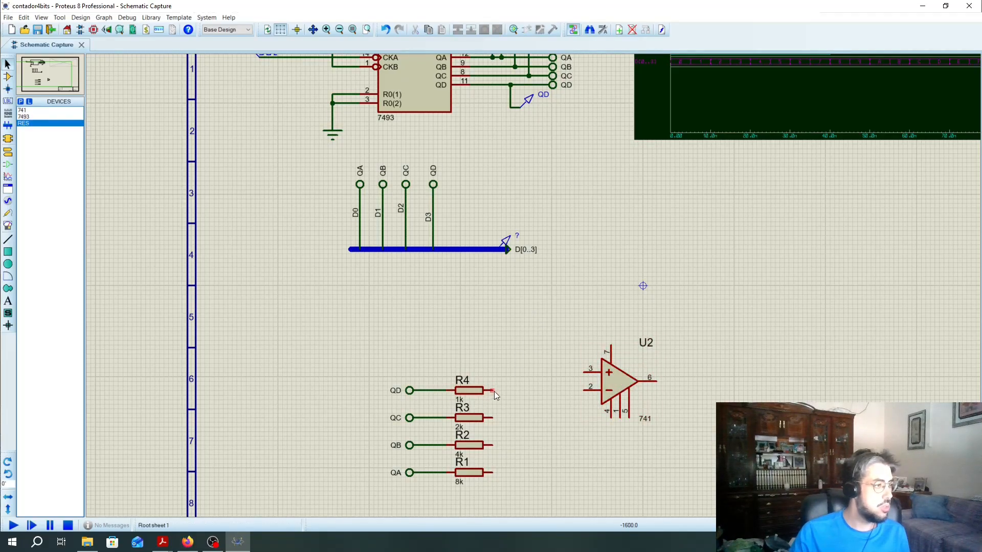
# Step: Join the free ends of R4, R3, R2 and R1 with a common vertical wire
pyautogui.click(493, 390)
pyautogui.click(506, 389)
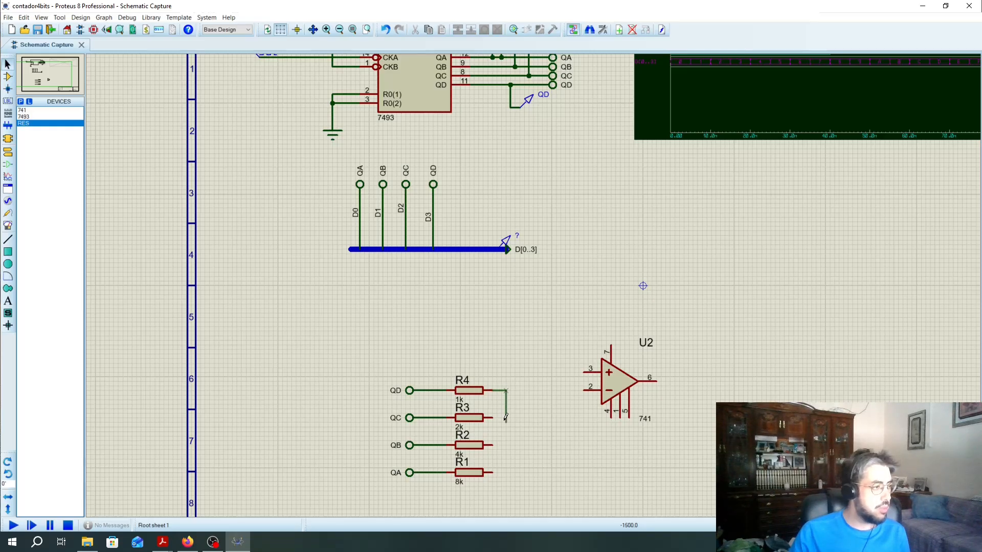
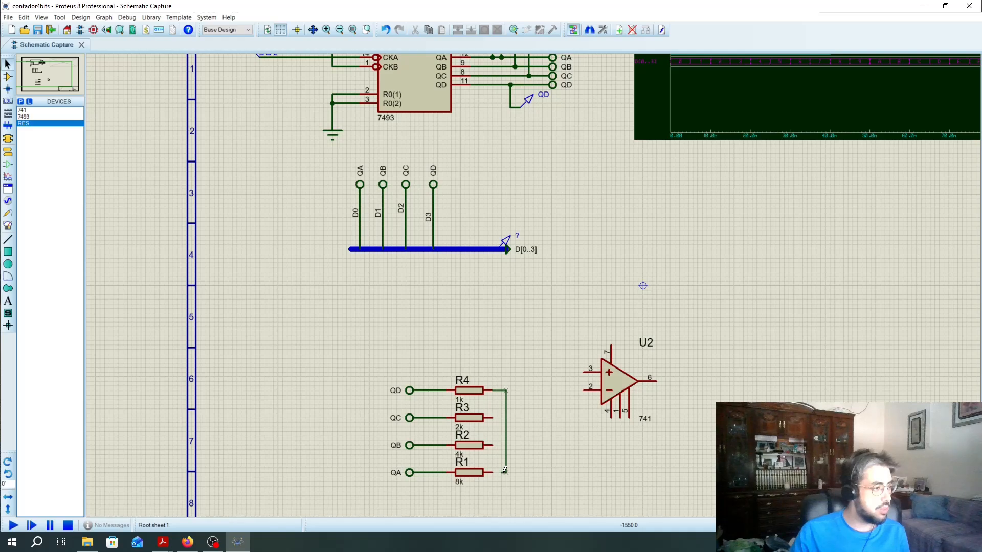
pyautogui.click(493, 445)
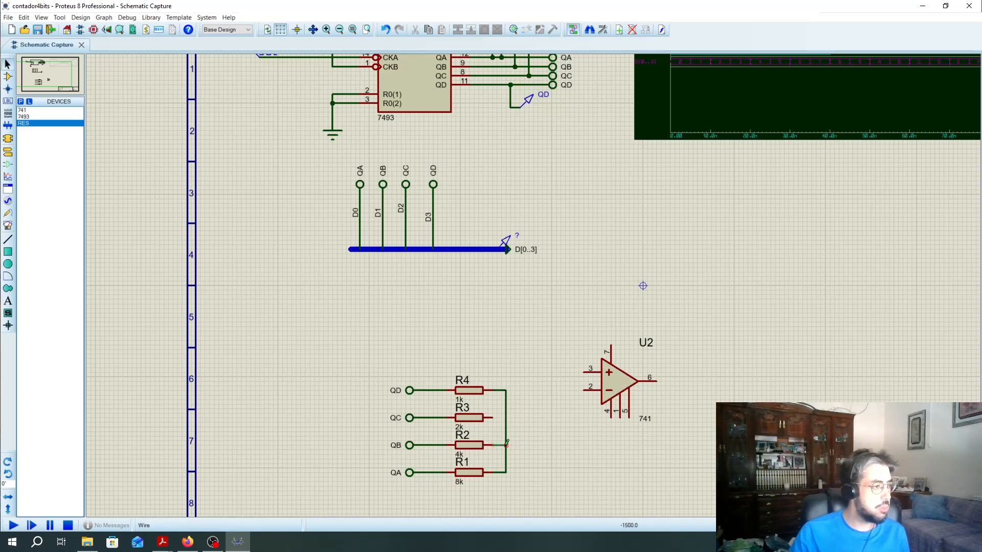
pyautogui.click(492, 418)
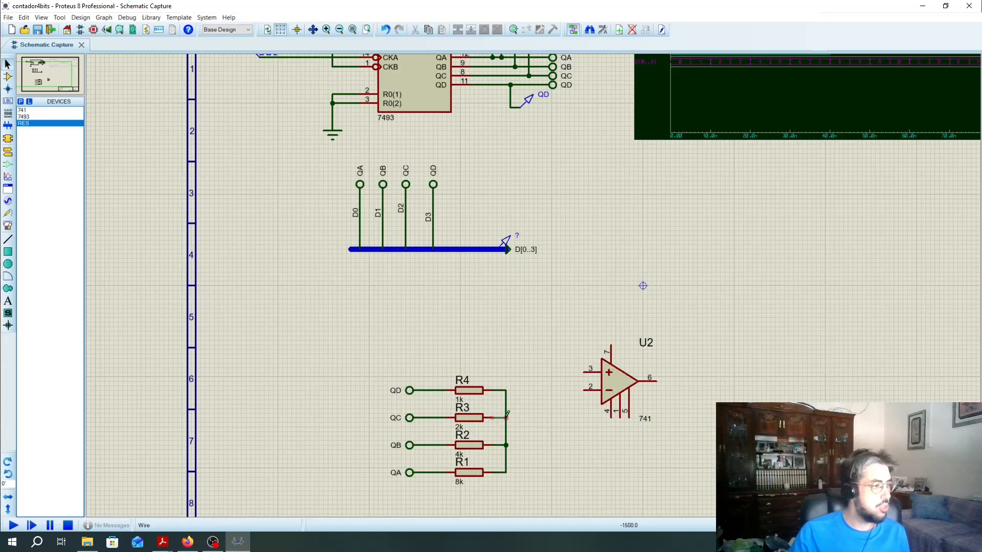
pyautogui.click(506, 418)
# Step: Move op-amp U2 closer and slightly down, and wire its inverting input (pin 2) to the resistors' common wire
pyautogui.click(620, 389)
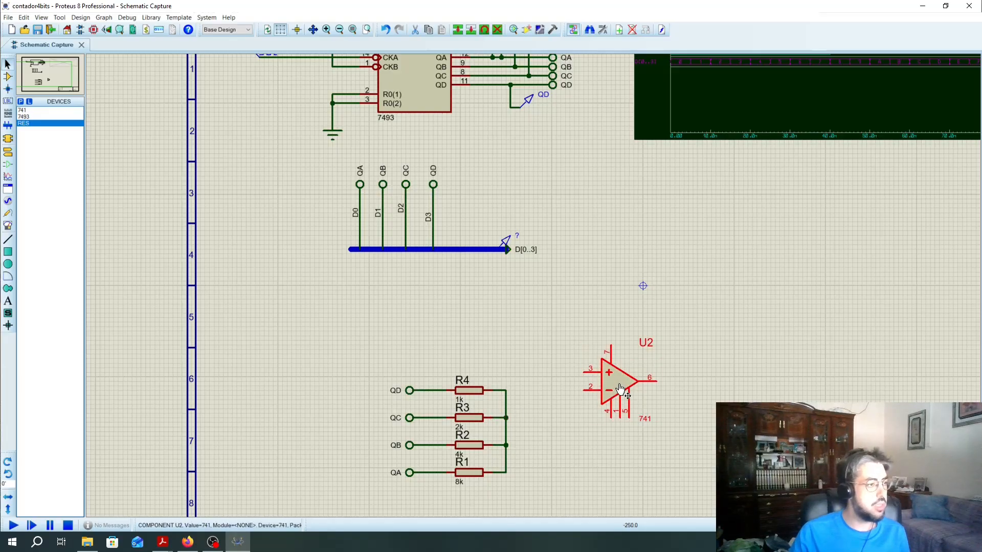
pyautogui.moveTo(619, 390); pyautogui.dragTo(602, 404)
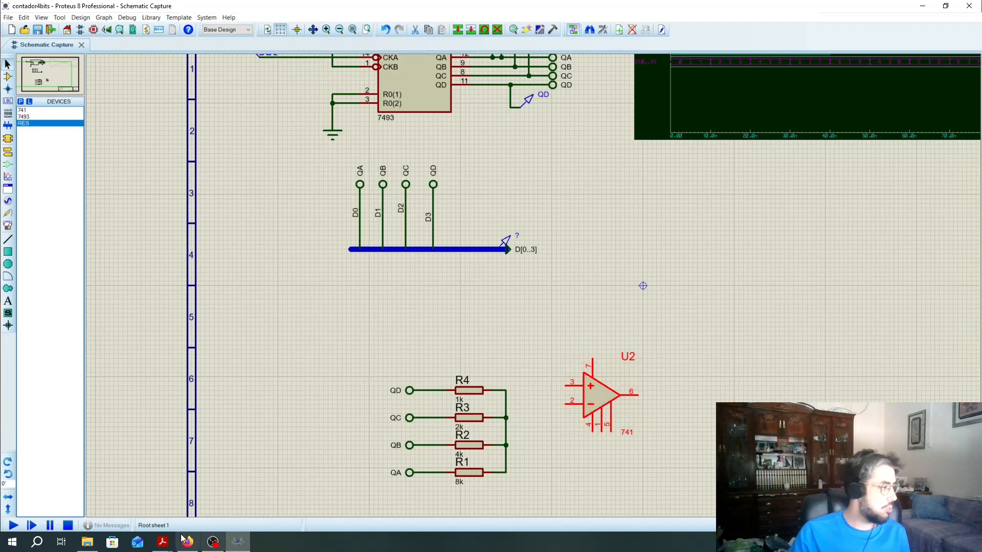
pyautogui.click(163, 546)
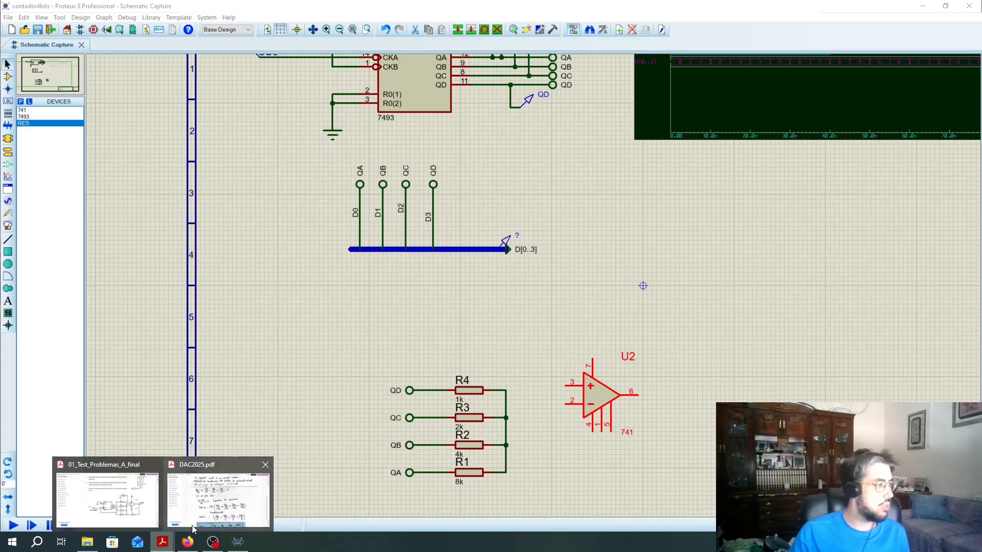
pyautogui.moveTo(128, 518)
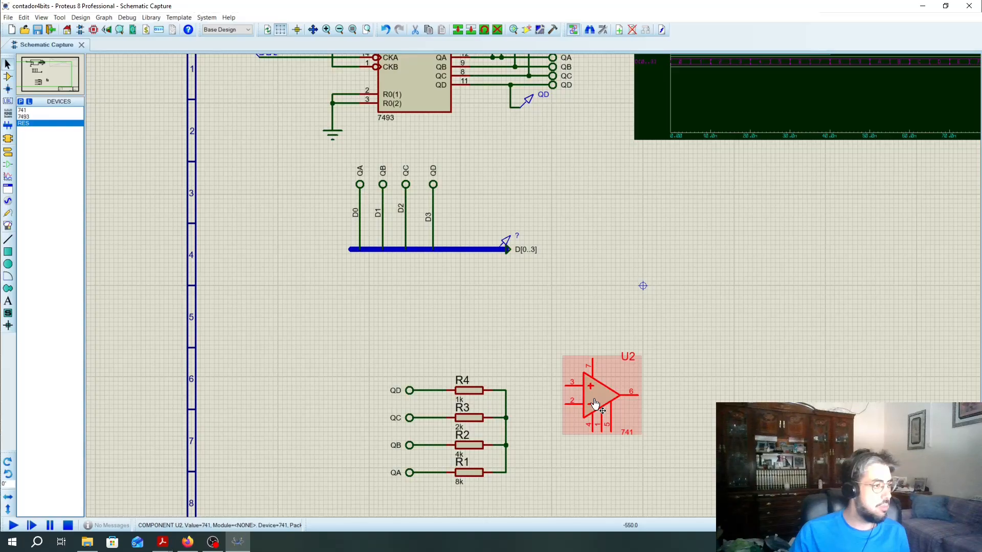
pyautogui.doubleClick(566, 402)
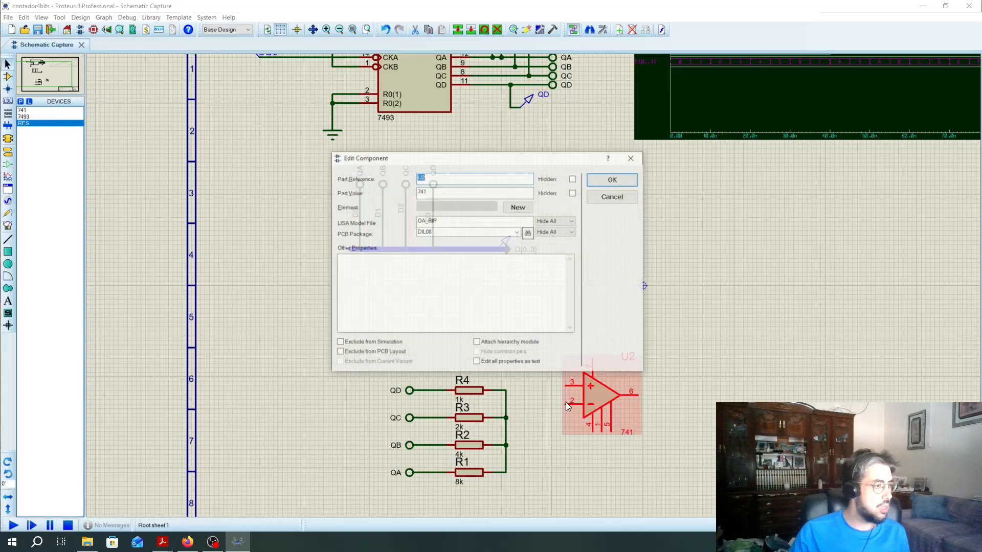
pyautogui.click(601, 182)
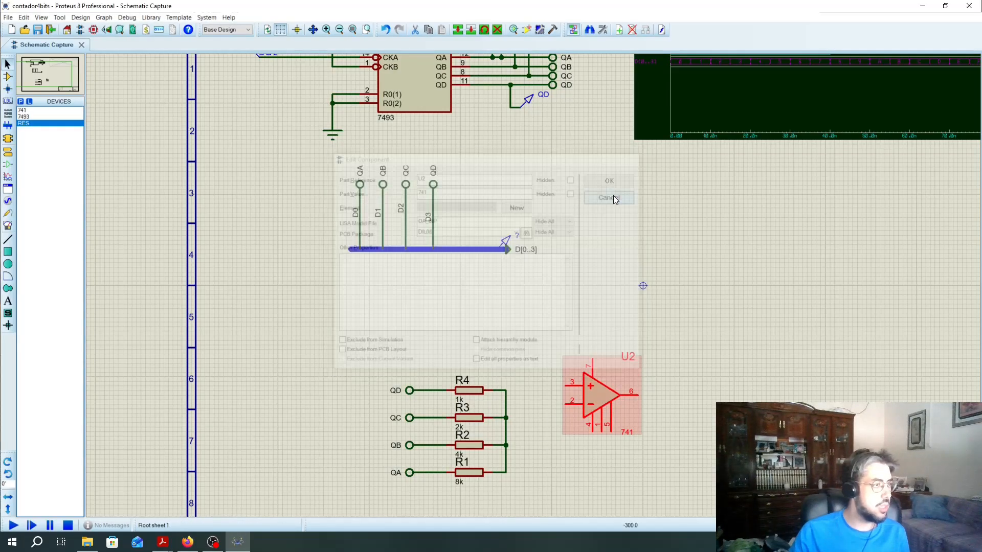
pyautogui.click(564, 403)
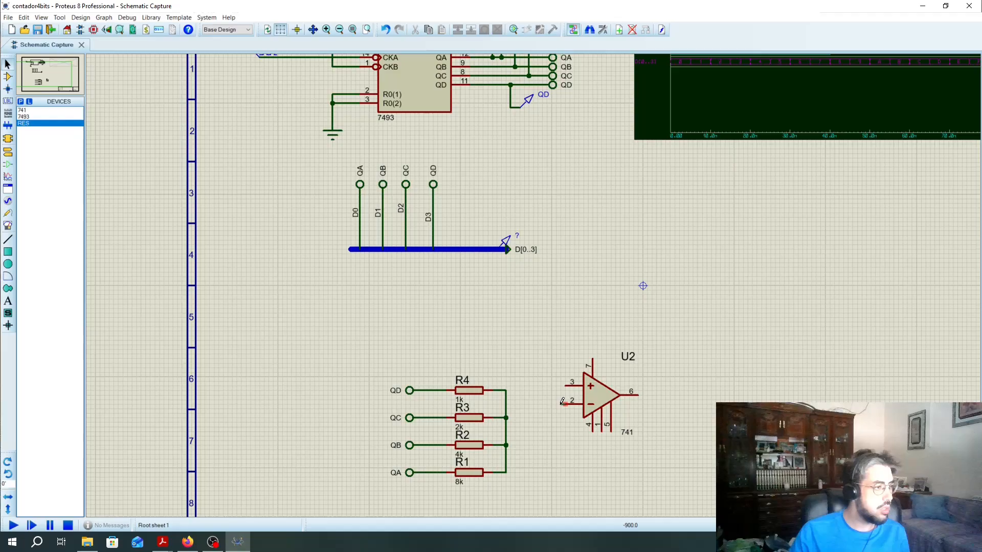
pyautogui.click(506, 403)
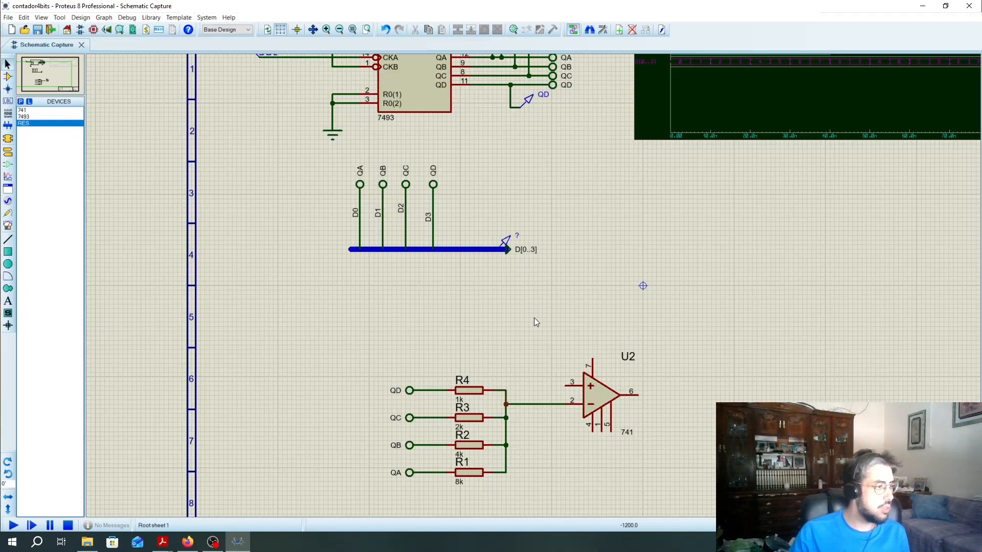
# Step: Place a 10k resistor above the weighted resistors and wire it to U2's non-inverting input (pin 3)
pyautogui.click(27, 128)
pyautogui.click(527, 345)
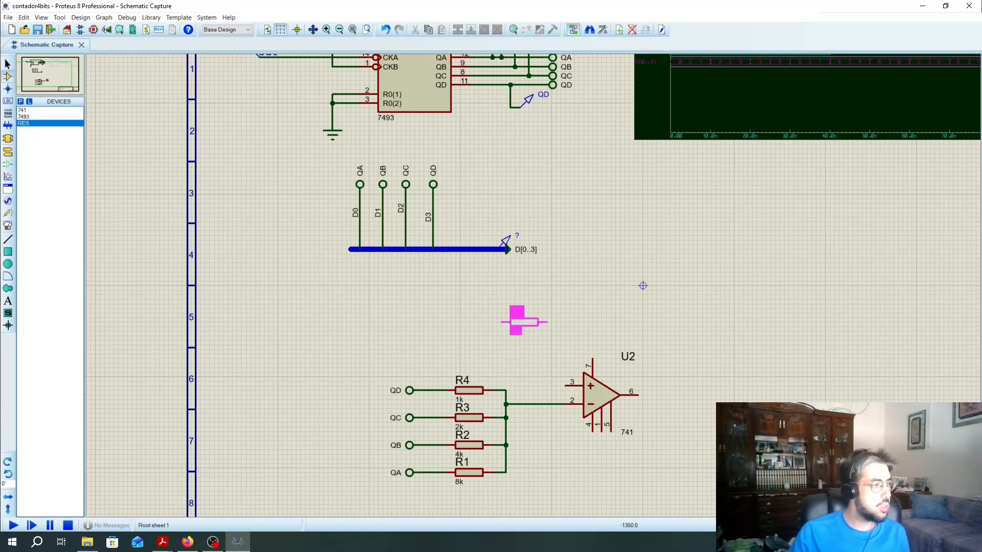
pyautogui.click(518, 321)
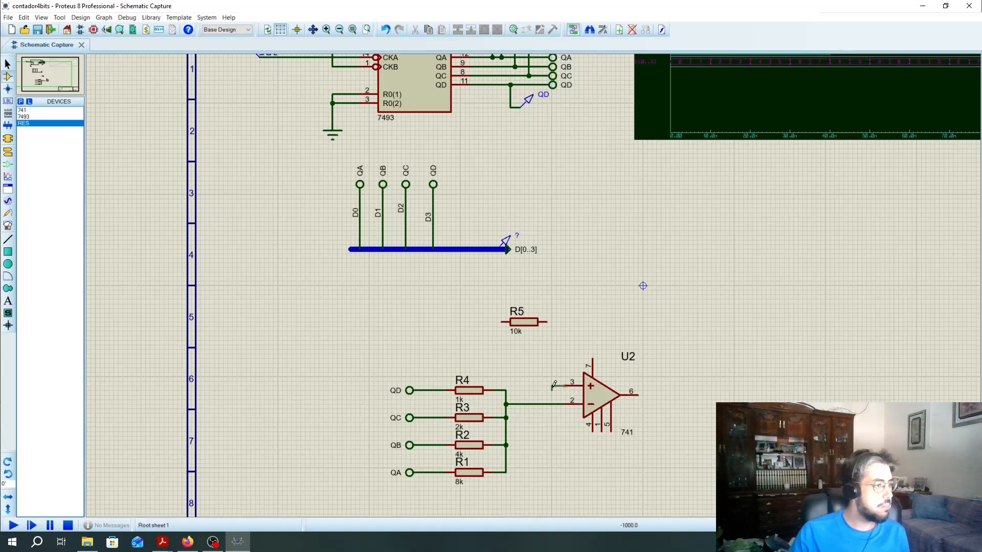
pyautogui.click(552, 385)
pyautogui.click(550, 320)
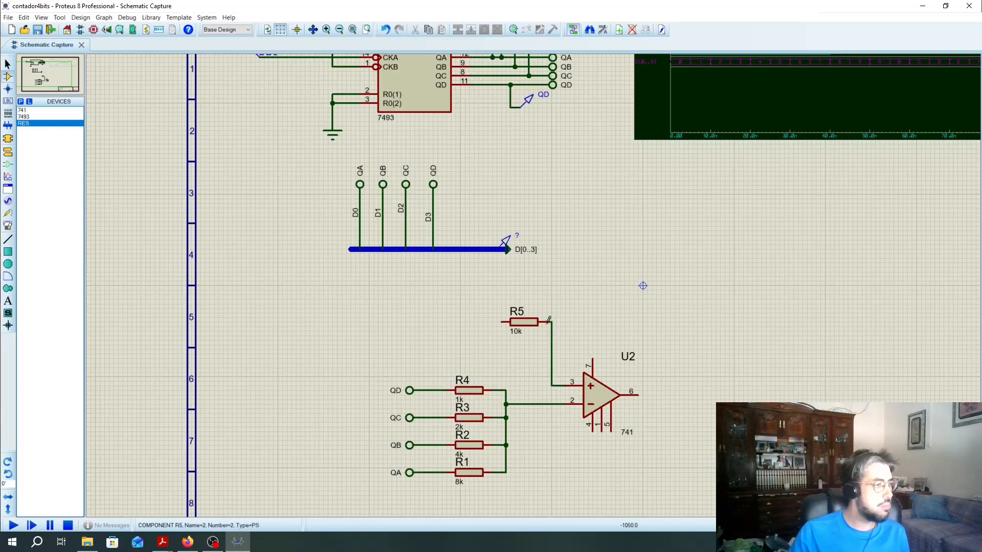
# Step: Place a ground terminal below the free end of R5 and wire it to that resistor
pyautogui.click(8, 155)
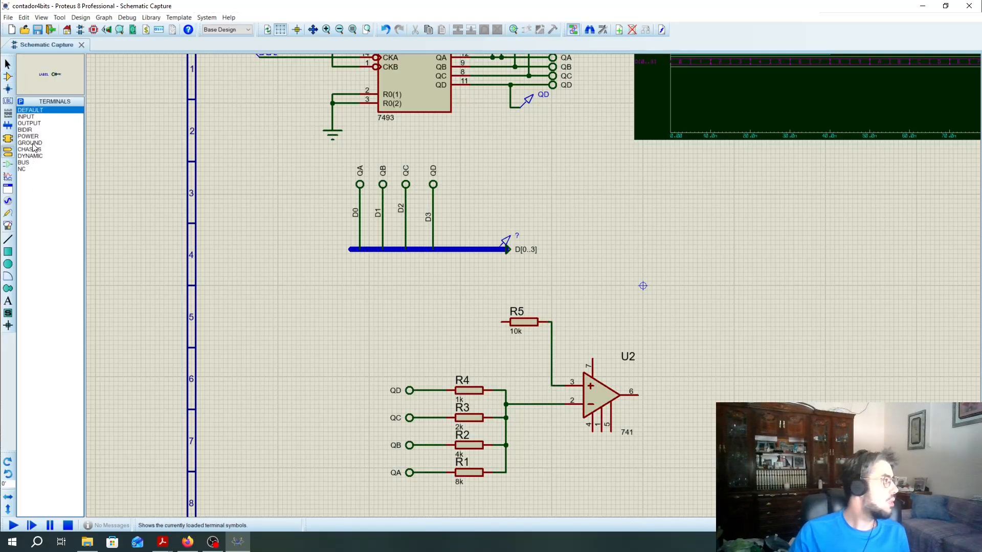
pyautogui.click(31, 143)
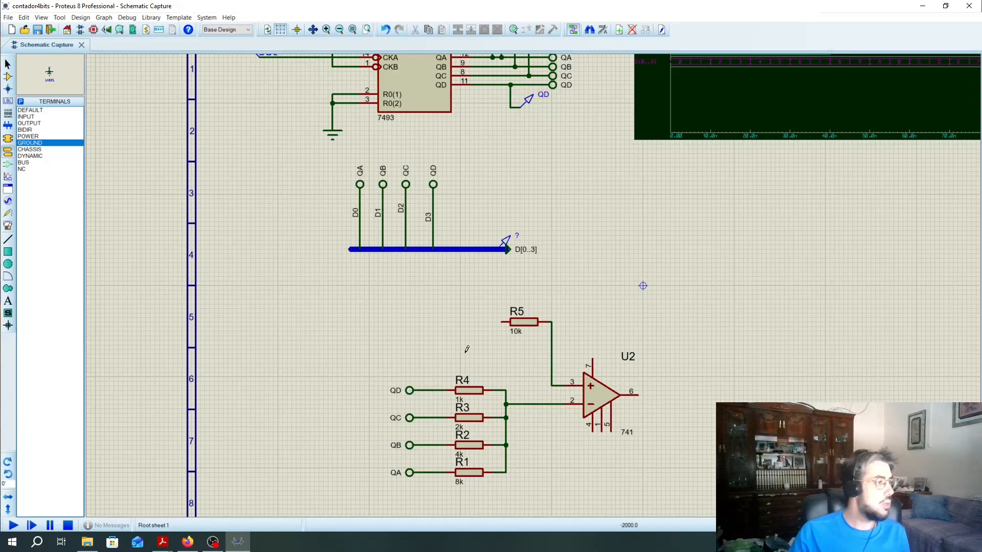
pyautogui.click(492, 338)
pyautogui.click(492, 336)
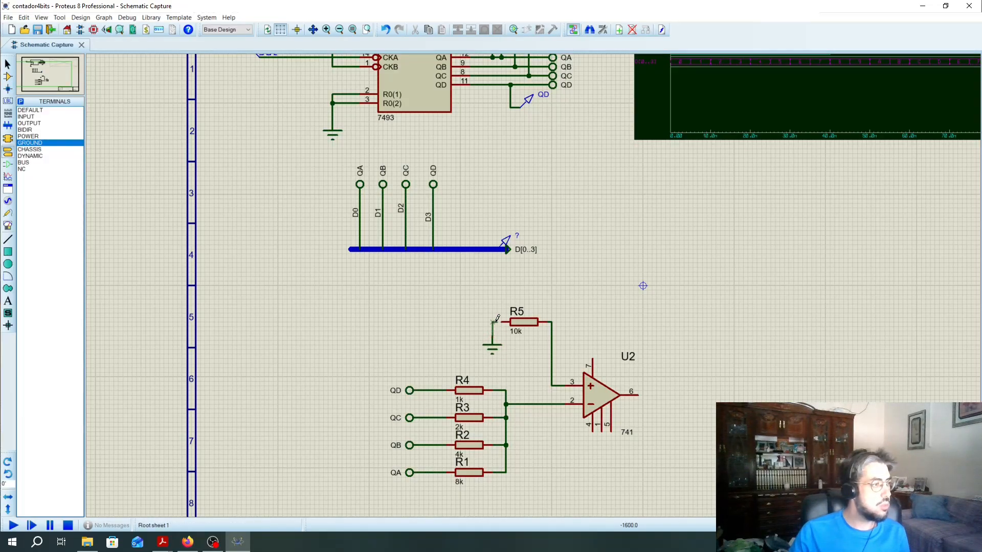
pyautogui.click(502, 322)
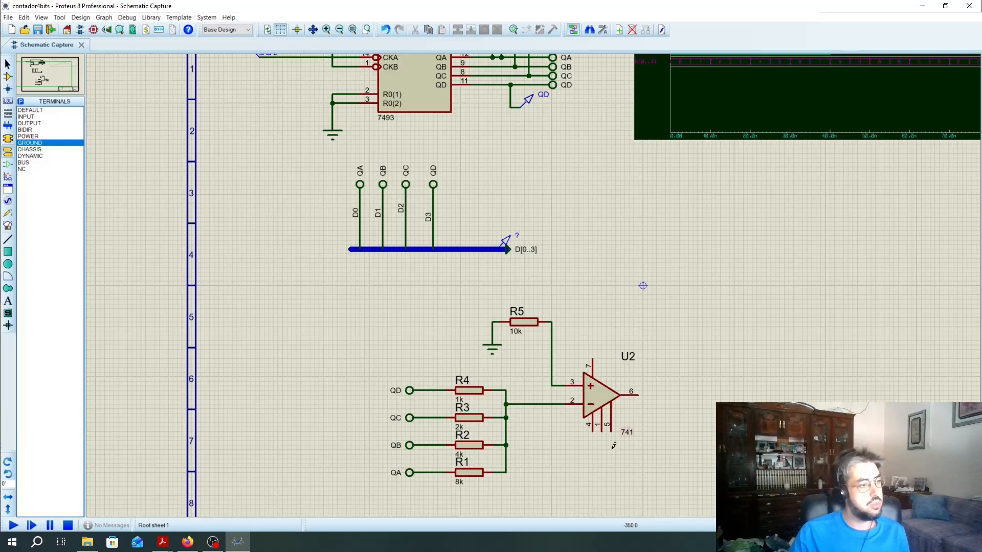
pyautogui.scroll(-1, 612, 447)
pyautogui.scroll(2, 585, 390)
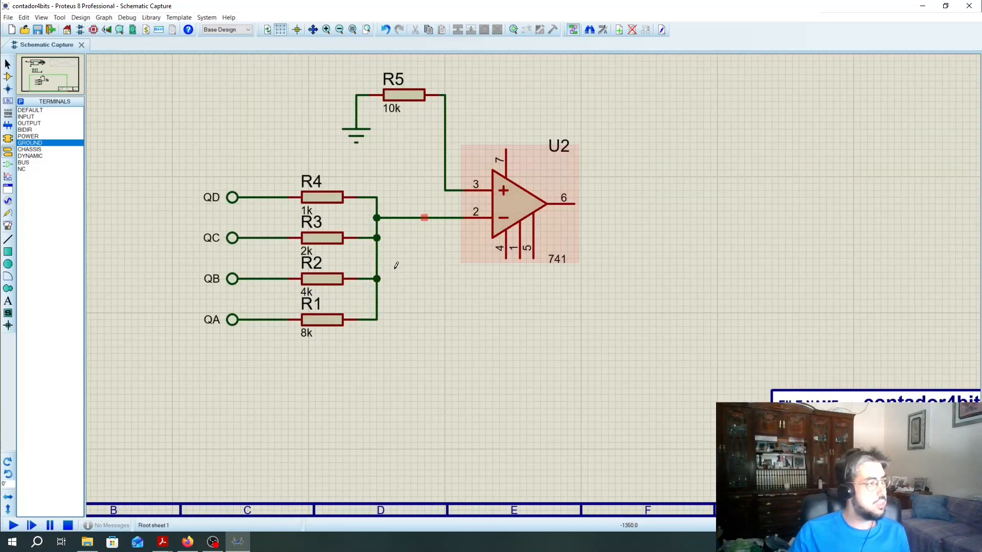
# Step: Place a resistor below op-amp U2 and wire its right end to U2's output (pin 6)
pyautogui.click(4, 78)
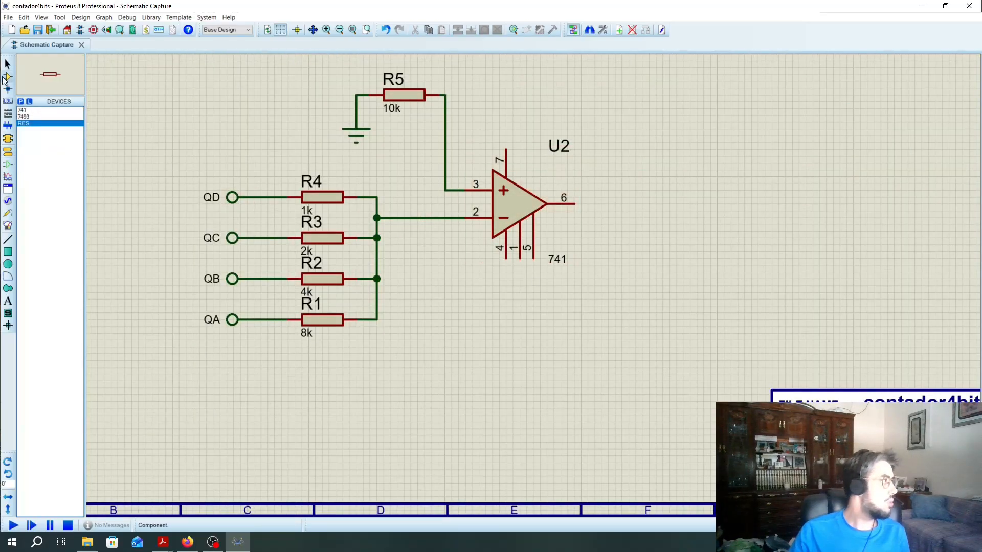
pyautogui.click(486, 309)
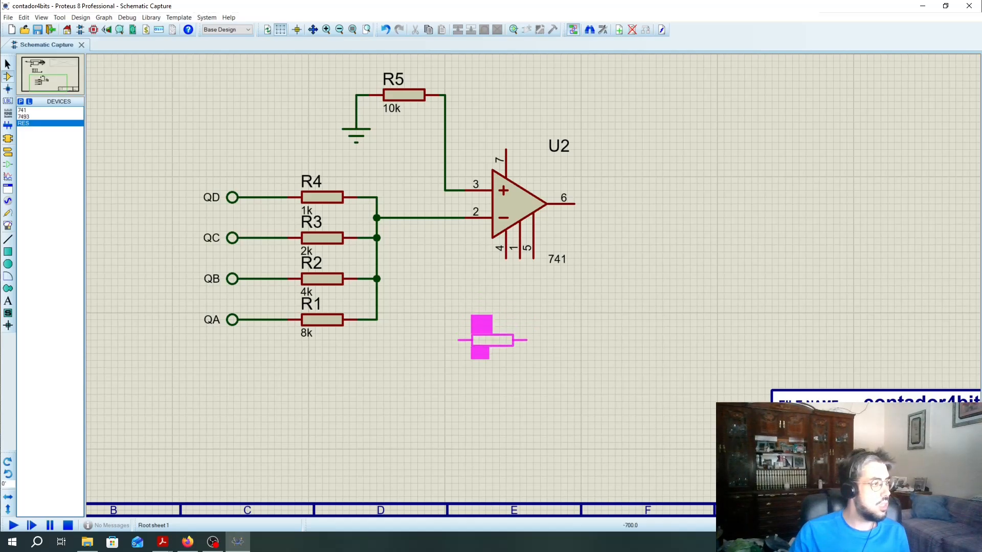
pyautogui.click(485, 373)
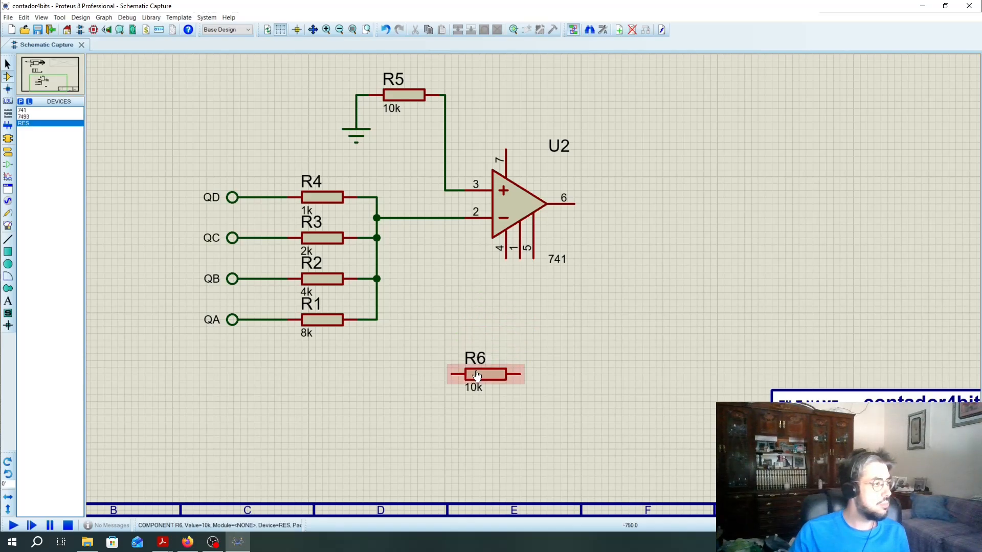
pyautogui.click(575, 203)
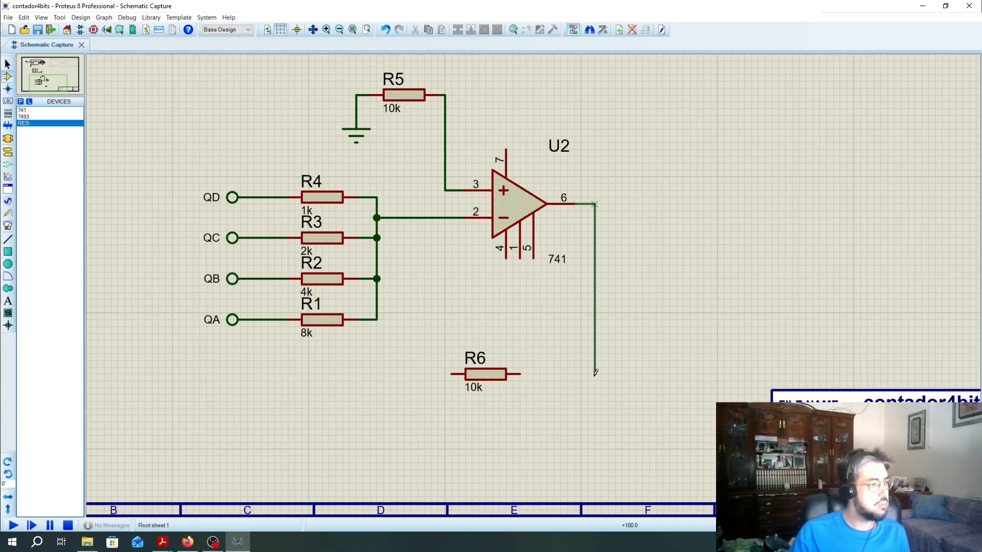
pyautogui.click(521, 372)
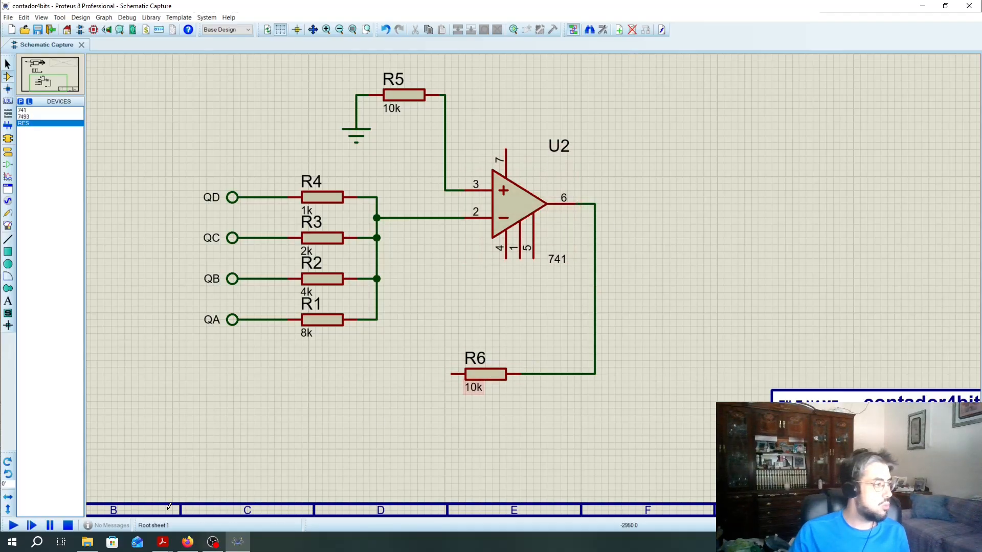
# Step: Set the value of feedback resistor R6 to 1k
pyautogui.click(472, 388)
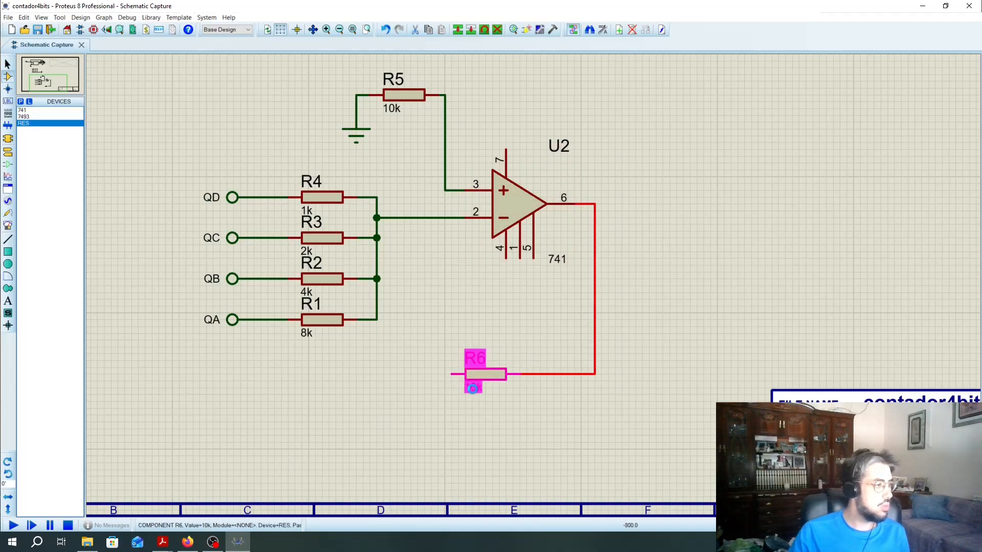
pyautogui.click(472, 388)
pyautogui.click(421, 166)
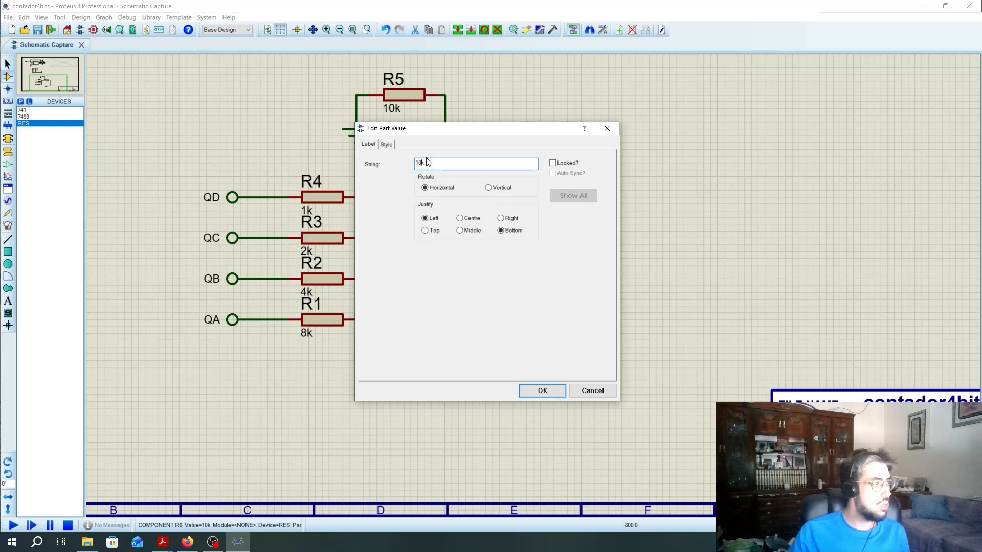
pyautogui.press('BackSpace')
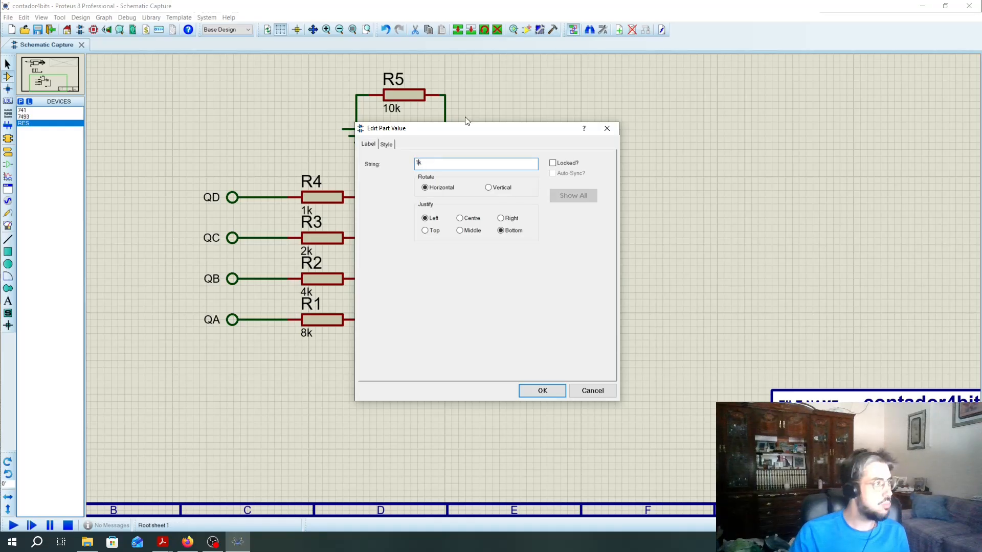
pyautogui.click(545, 395)
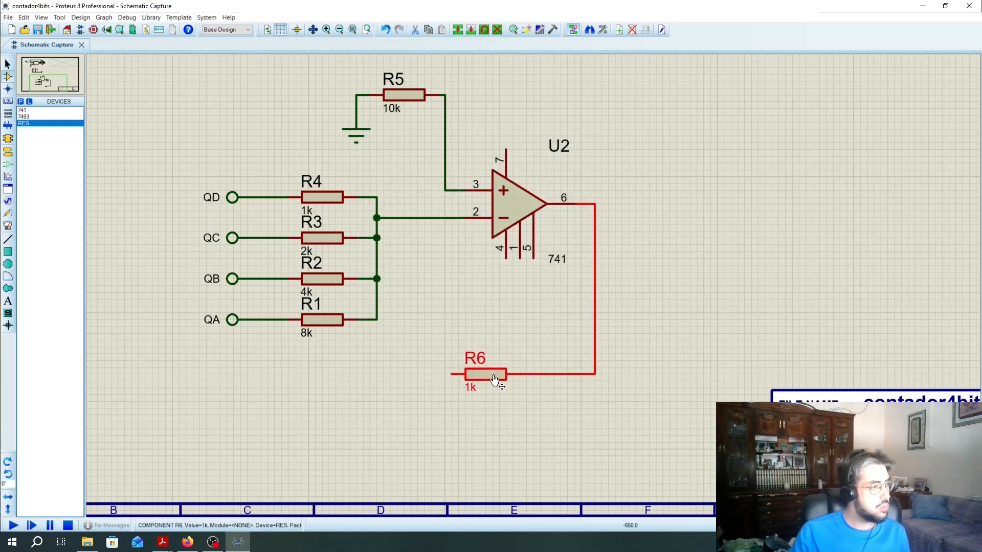
# Step: Shift R6 slightly right and wire its free end to the common wire of the weighted resistors
pyautogui.moveTo(494, 379); pyautogui.dragTo(525, 388)
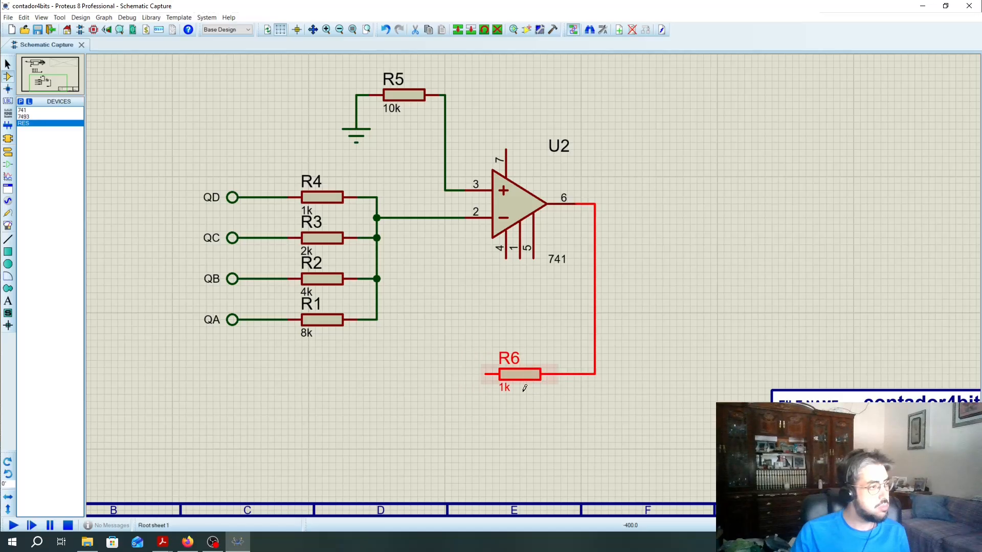
pyautogui.click(524, 388)
pyautogui.click(378, 317)
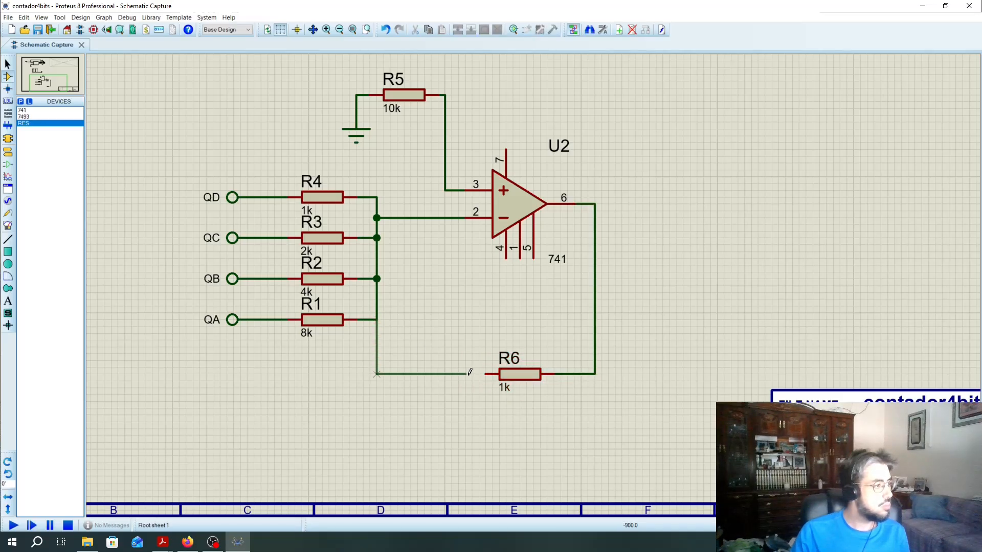
pyautogui.click(485, 374)
# Step: Place a default terminal above U2's pin 7, rotated so its lead points down to the pin
pyautogui.scroll(-1, 596, 270)
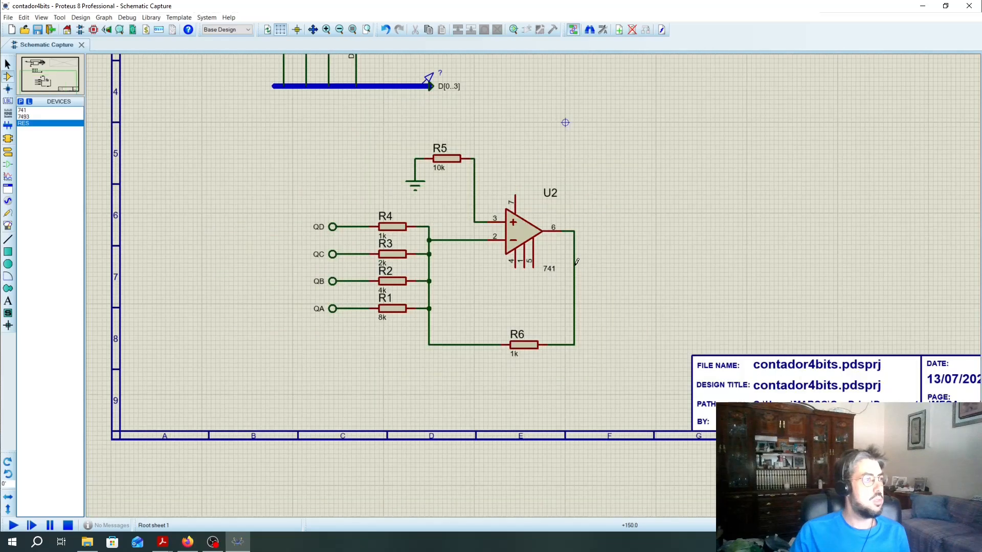
pyautogui.scroll(2, 534, 208)
pyautogui.scroll(-1, 533, 281)
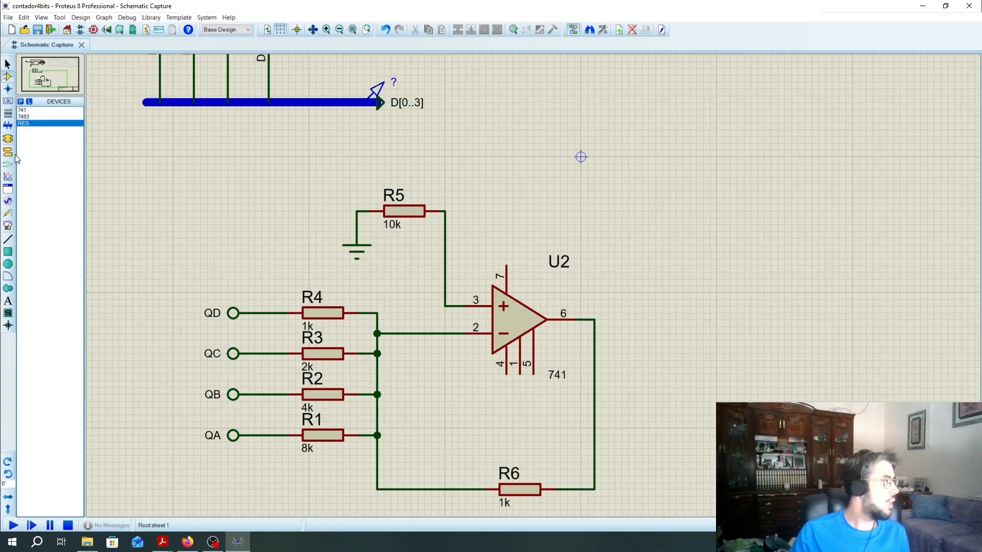
pyautogui.click(11, 226)
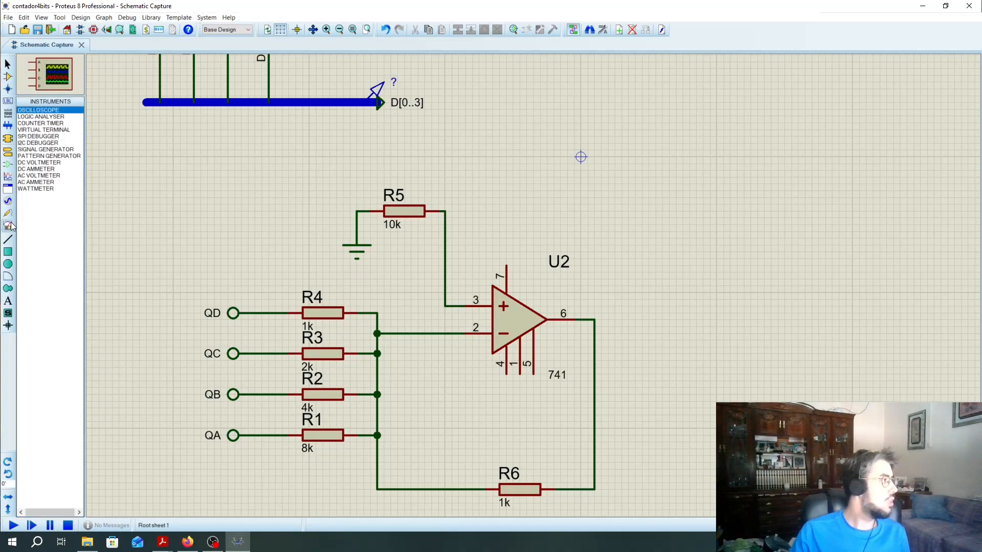
pyautogui.click(8, 214)
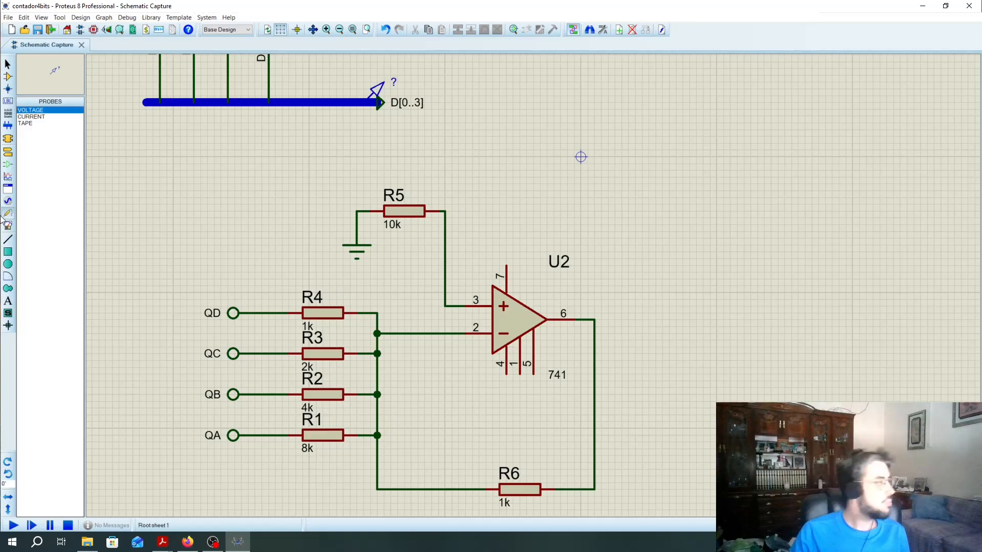
pyautogui.click(7, 152)
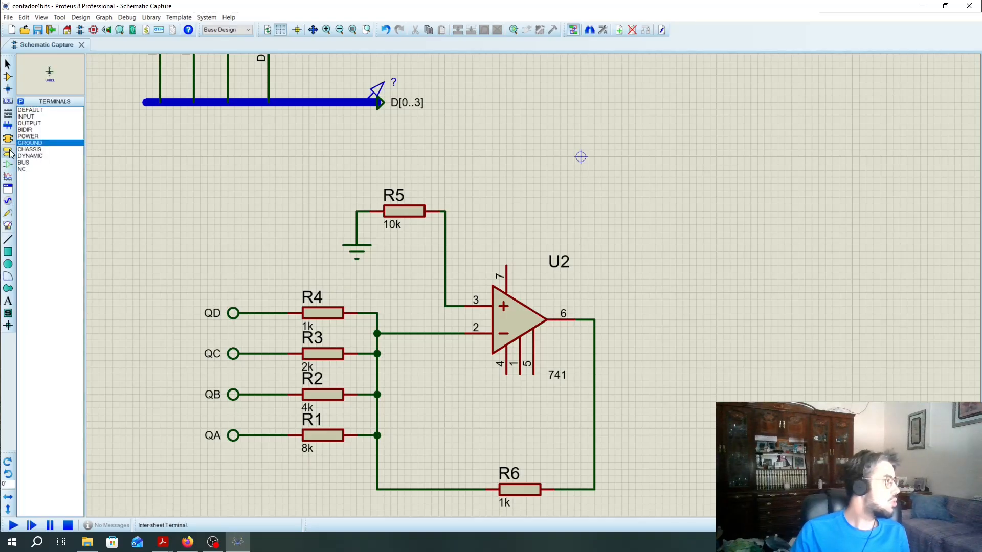
pyautogui.click(27, 111)
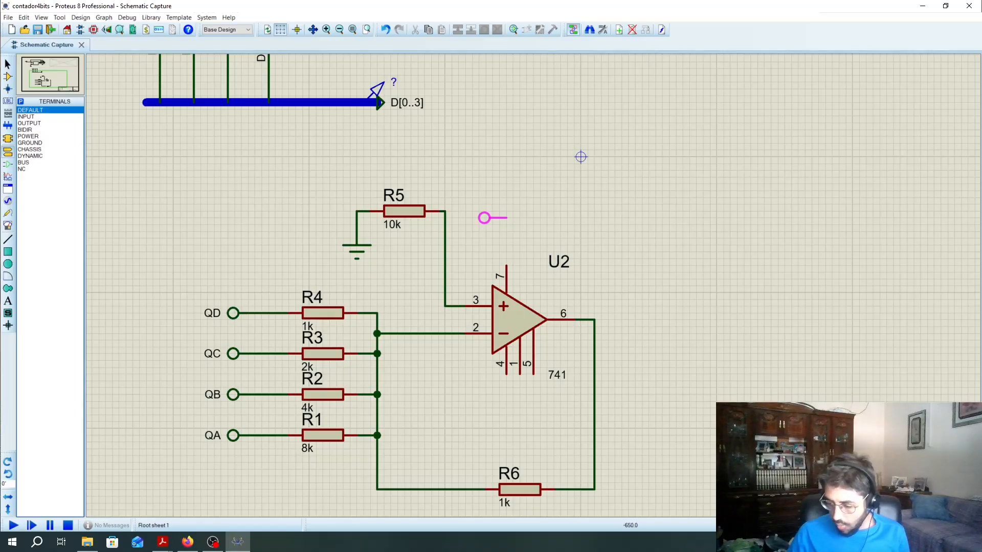
pyautogui.press('KP_Subtract')
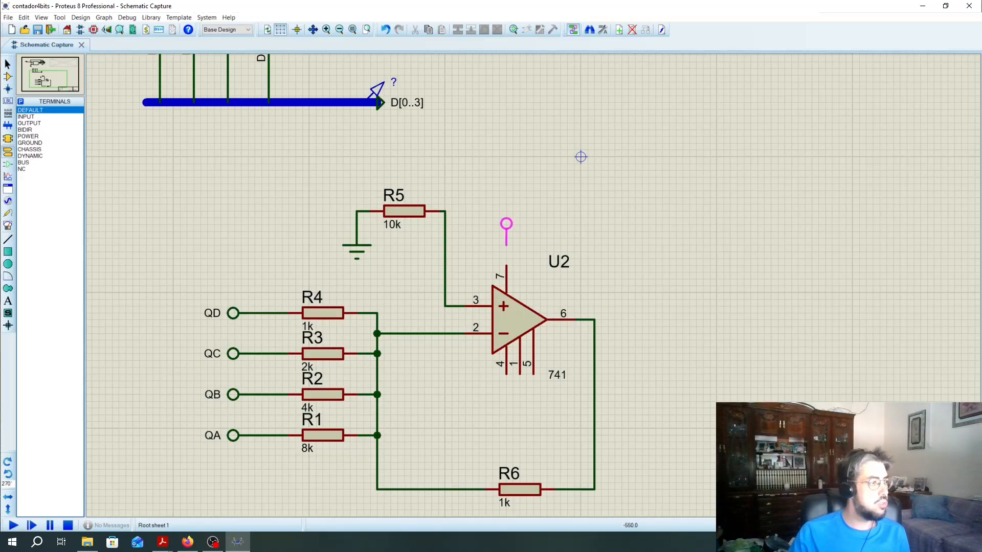
pyautogui.click(506, 230)
# Step: Label the terminal above U2 as 12V
pyautogui.doubleClick(506, 230)
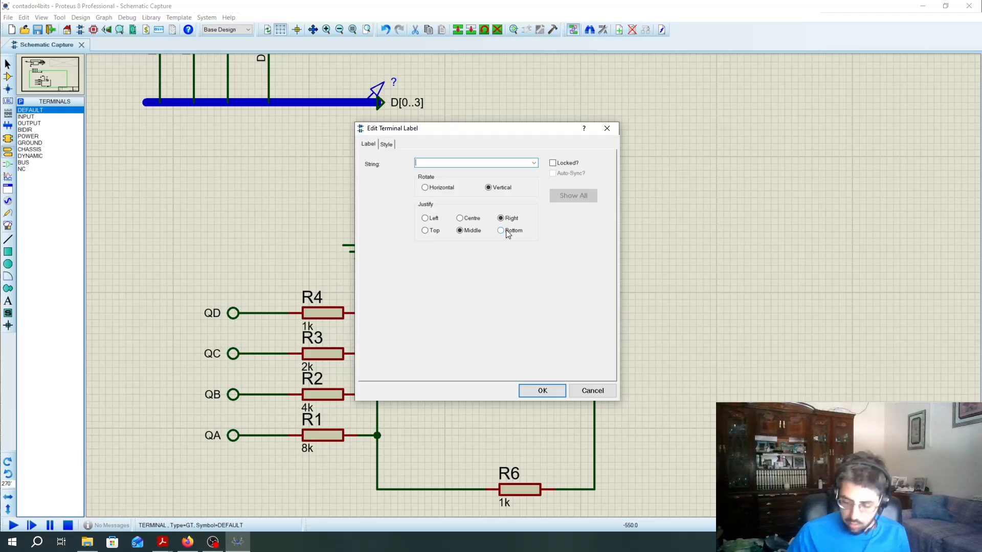
pyautogui.write('12')
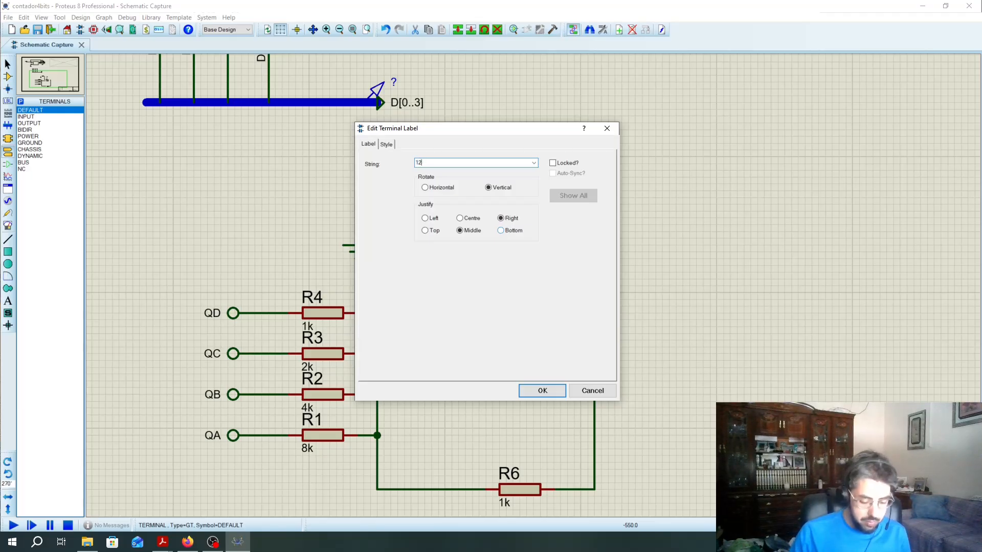
pyautogui.write('V')
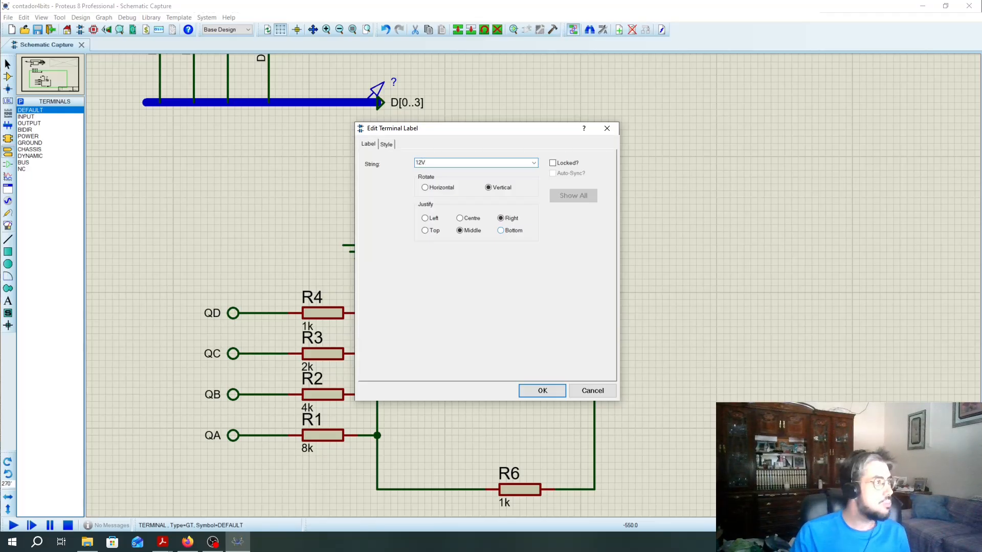
pyautogui.click(542, 390)
# Step: Place a default terminal below U2's pin 4 with its lead pointing up, and label it -12V
pyautogui.click(490, 427)
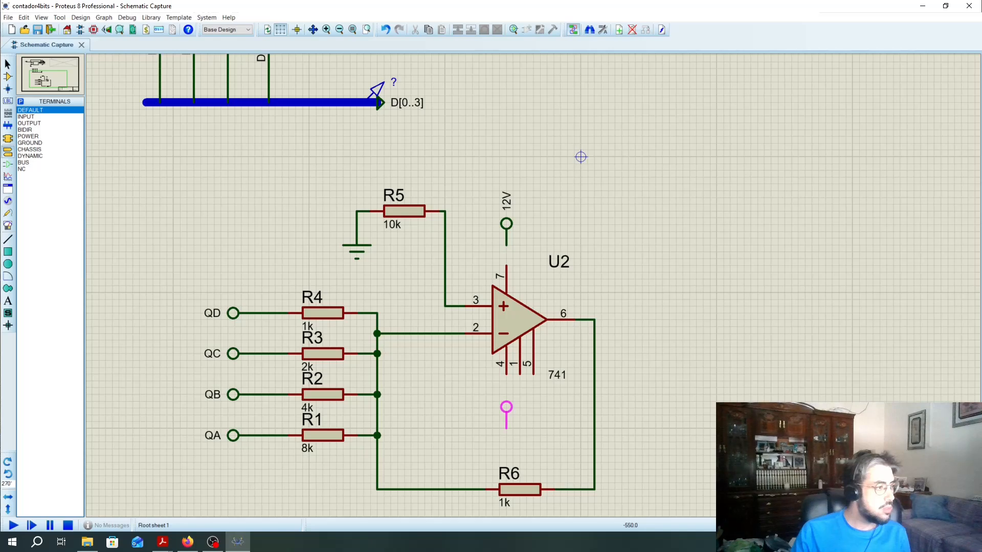
pyautogui.press('KP_Add')
pyautogui.press('KP_Add')
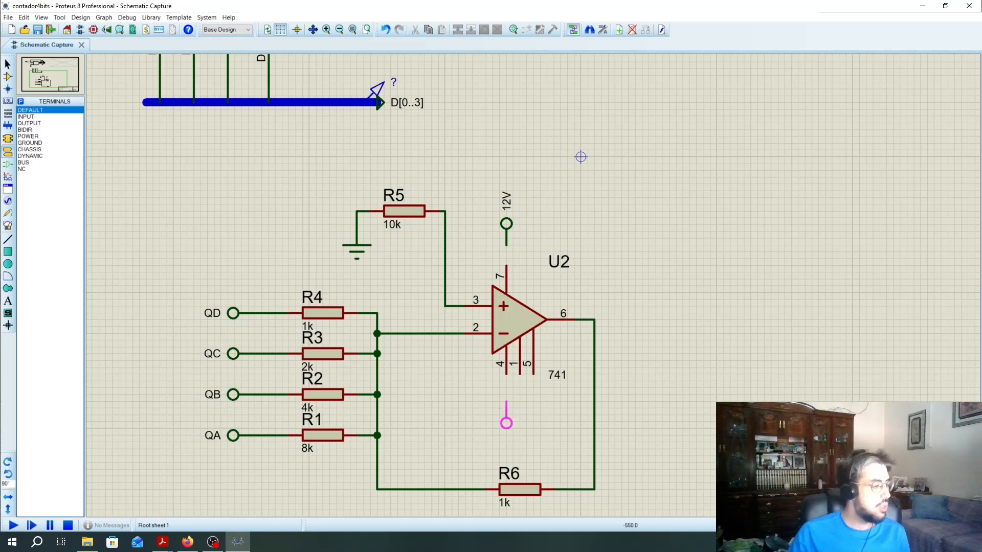
pyautogui.click(506, 422)
pyautogui.doubleClick(508, 421)
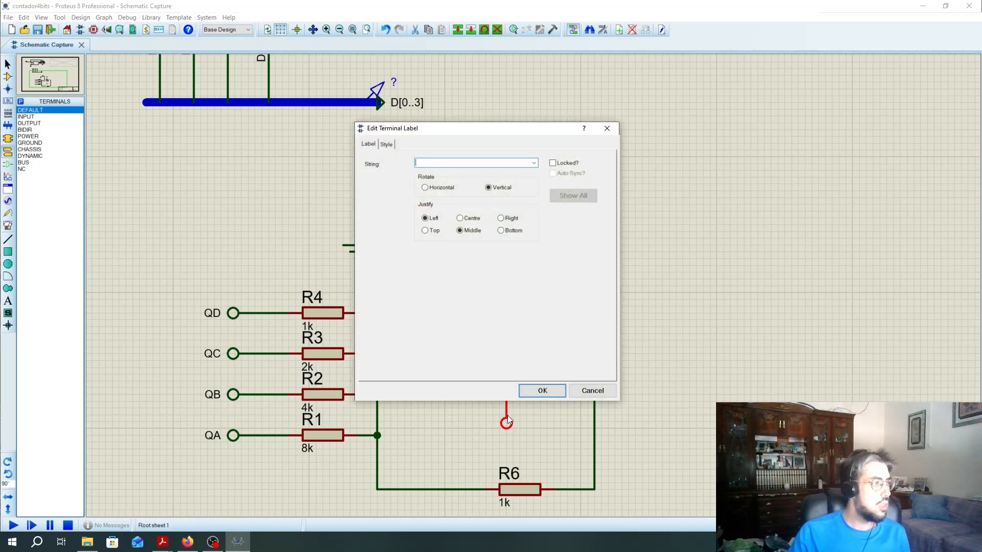
pyautogui.write('-12V')
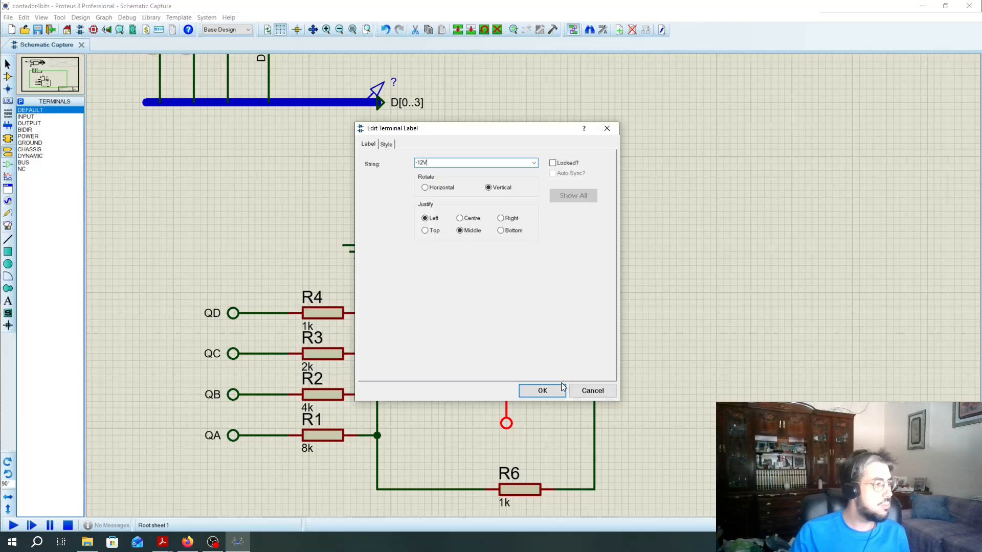
pyautogui.click(561, 389)
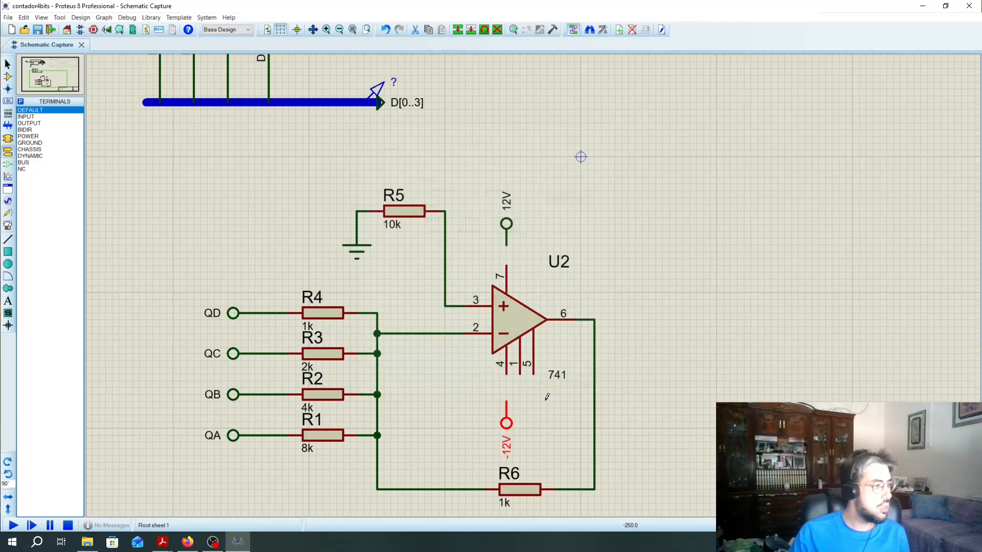
# Step: Move the -12V and 12V terminals slightly closer to U2's supply pins
pyautogui.click(504, 428)
pyautogui.moveTo(504, 428); pyautogui.dragTo(506, 421)
pyautogui.click(510, 234)
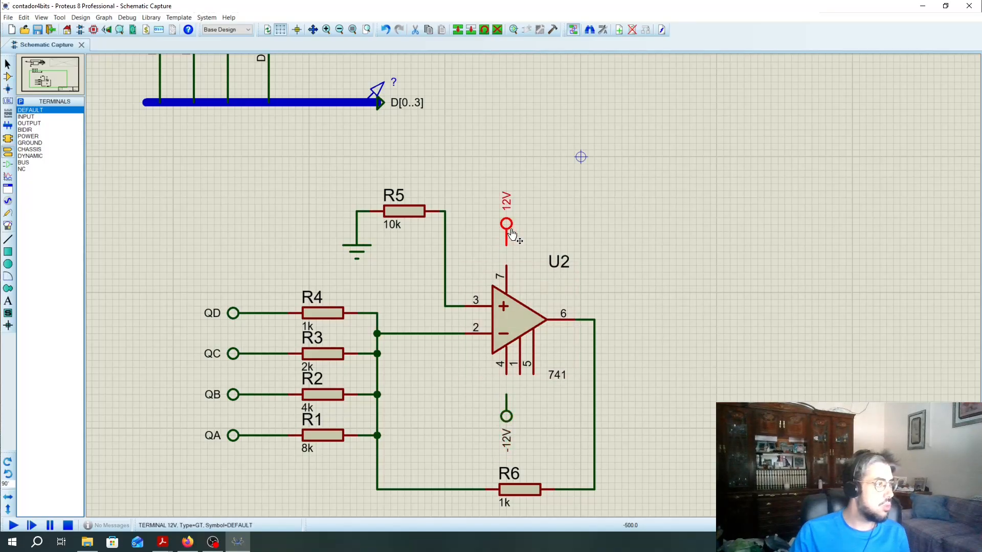
pyautogui.moveTo(512, 235); pyautogui.dragTo(512, 242)
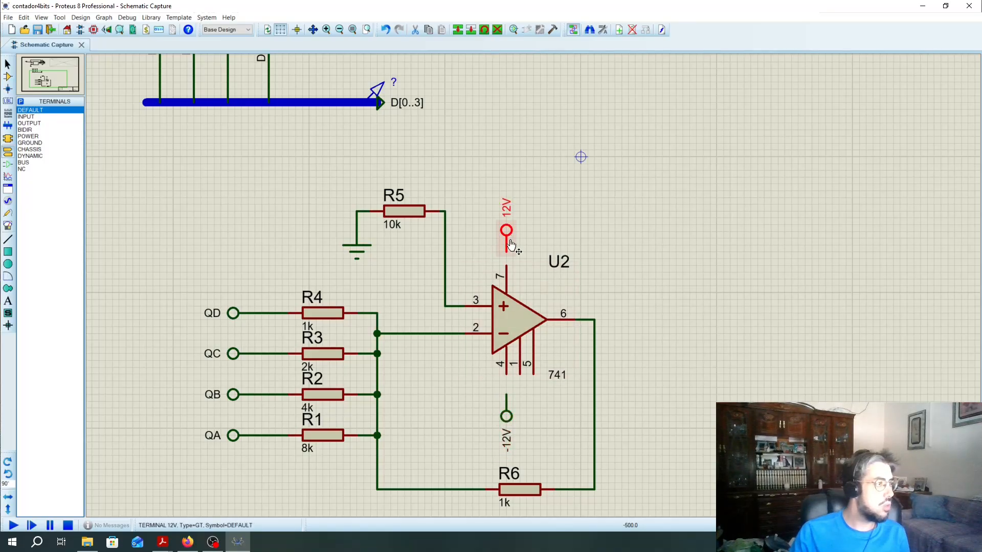
pyautogui.click(539, 233)
# Step: Wire the 12V terminal to U2's pin 7 and the -12V terminal to pin 4
pyautogui.click(506, 263)
pyautogui.click(506, 252)
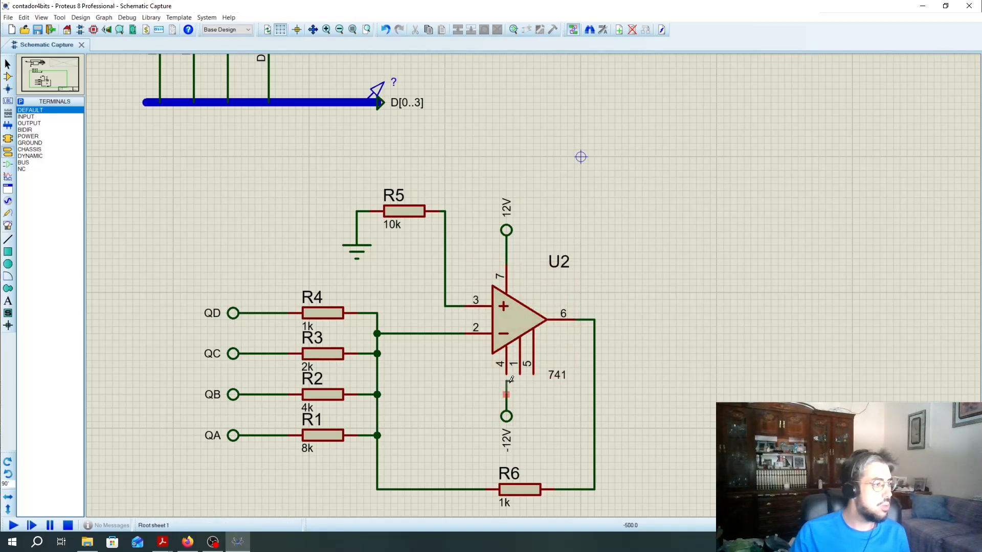
pyautogui.click(507, 395)
pyautogui.click(507, 375)
# Step: Place a default terminal rotated 180° to the right of U2 and wire it to the op-amp's output node
pyautogui.scroll(-1, 662, 285)
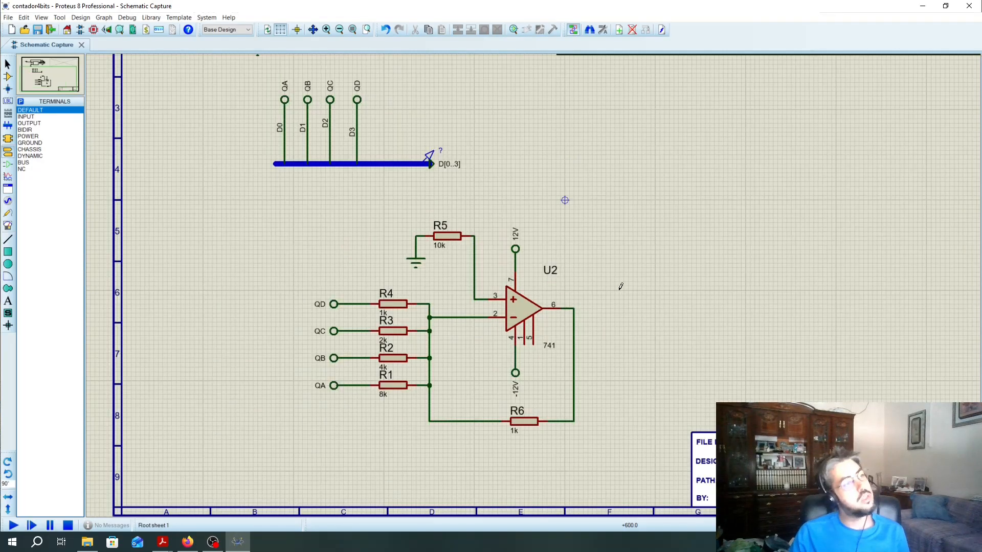
pyautogui.scroll(1, 534, 282)
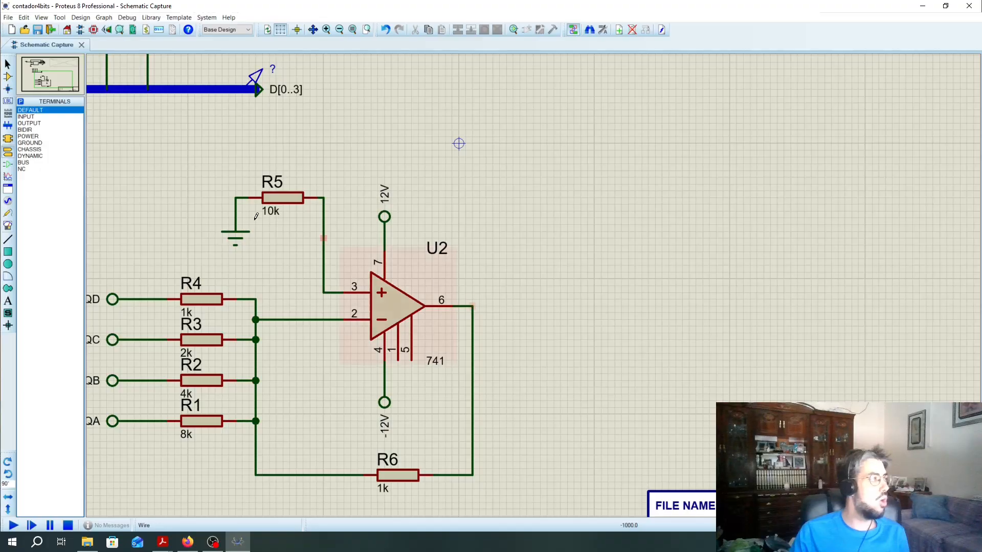
pyautogui.click(25, 111)
pyautogui.click(554, 307)
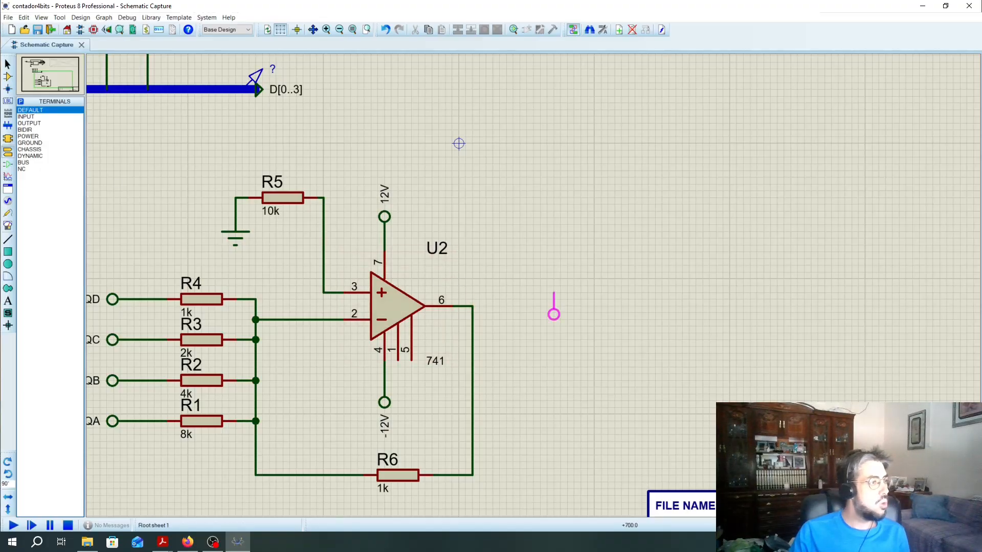
pyautogui.press('KP_Add')
pyautogui.press('KP_Add')
pyautogui.press('KP_Add')
pyautogui.press('KP_Add')
pyautogui.press('KP_Add')
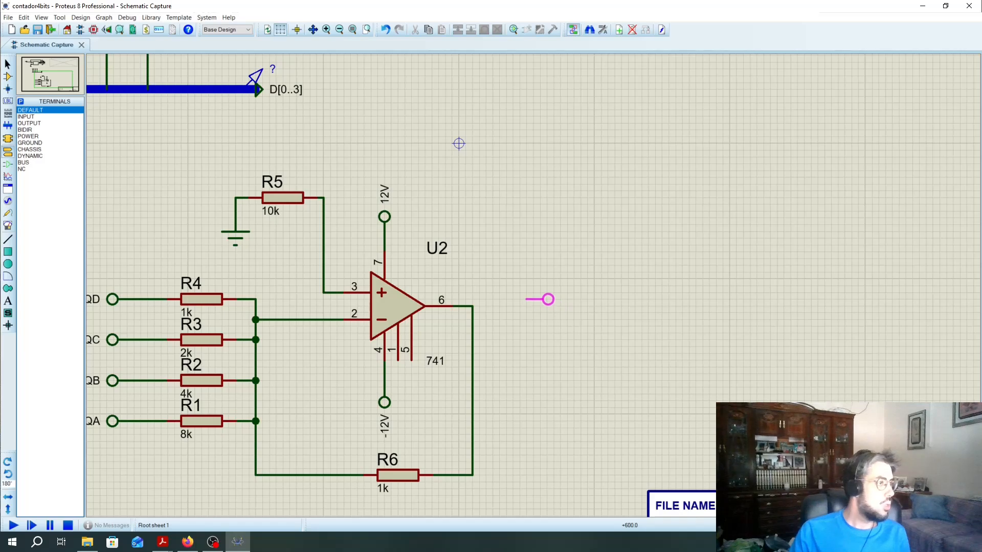
pyautogui.click(508, 307)
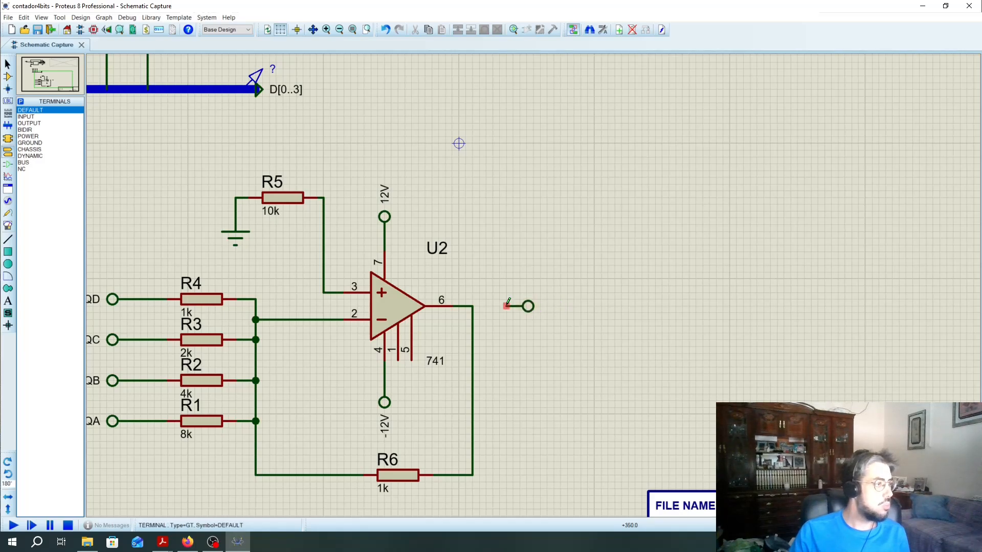
pyautogui.click(474, 306)
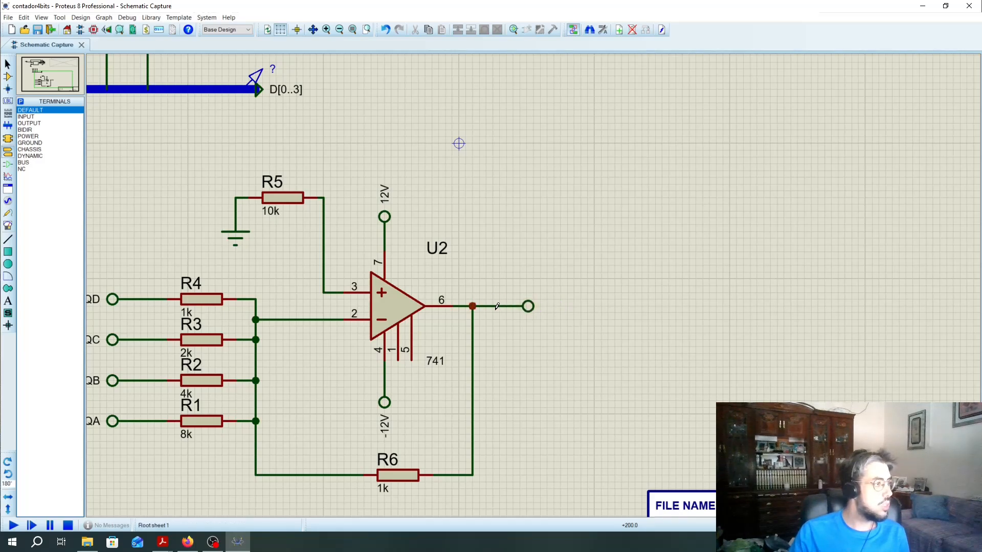
# Step: Label the op-amp's output terminal ouput and wire a voltage probe to the output net just before it
pyautogui.doubleClick(528, 308)
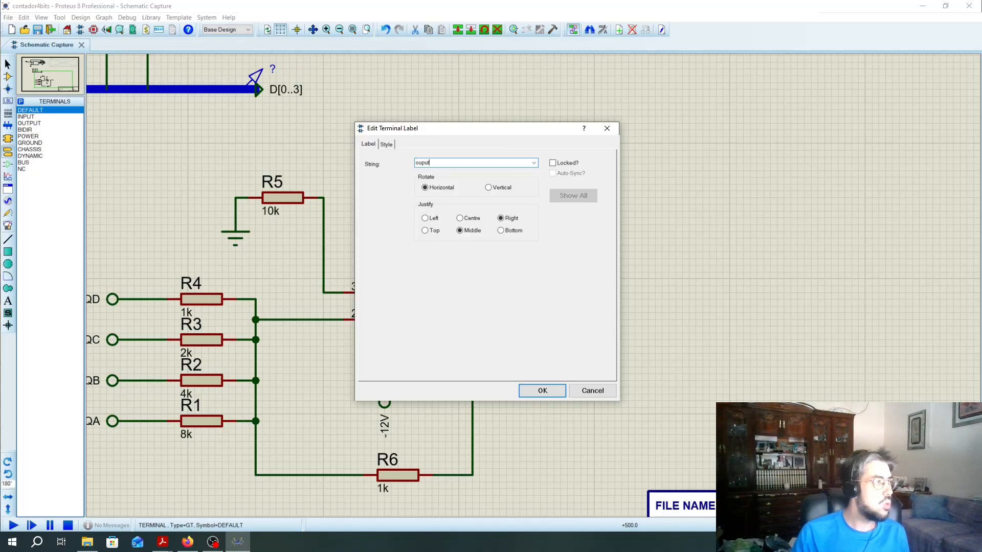
pyautogui.click(538, 391)
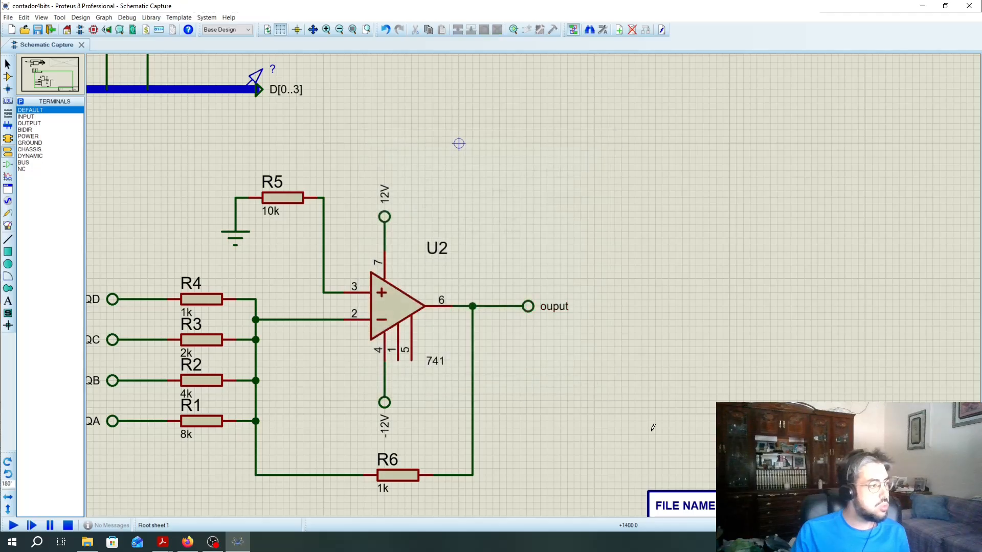
pyautogui.click(8, 214)
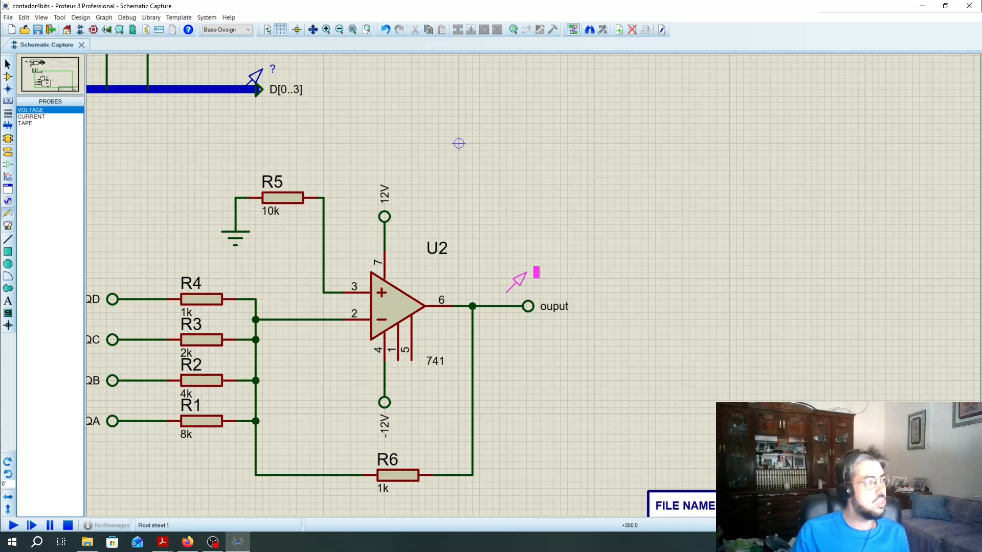
pyautogui.click(500, 281)
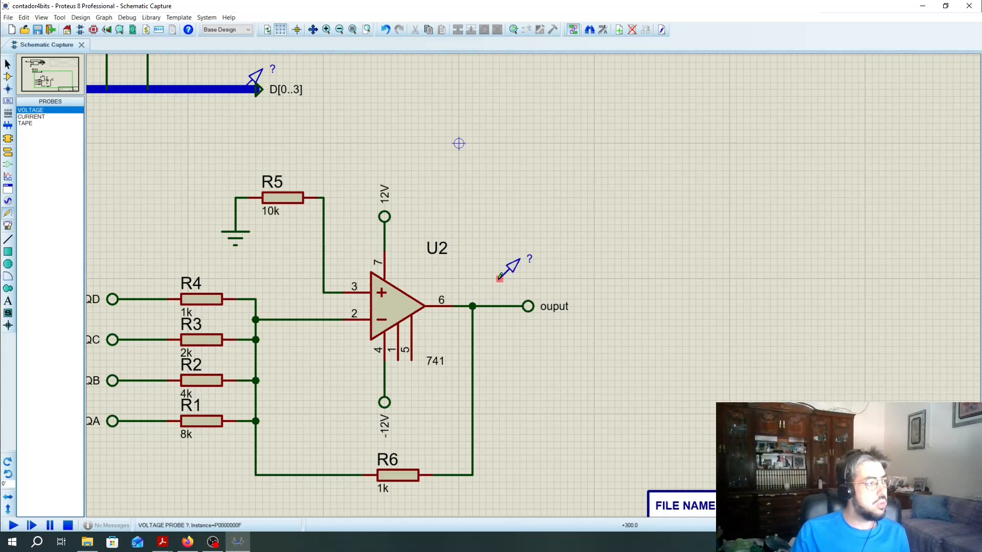
pyautogui.click(500, 280)
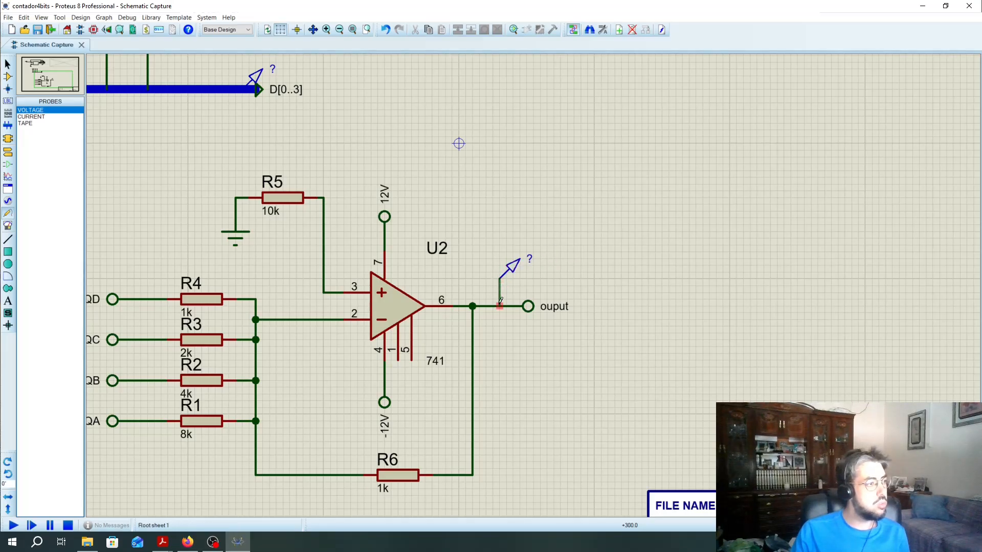
pyautogui.click(500, 305)
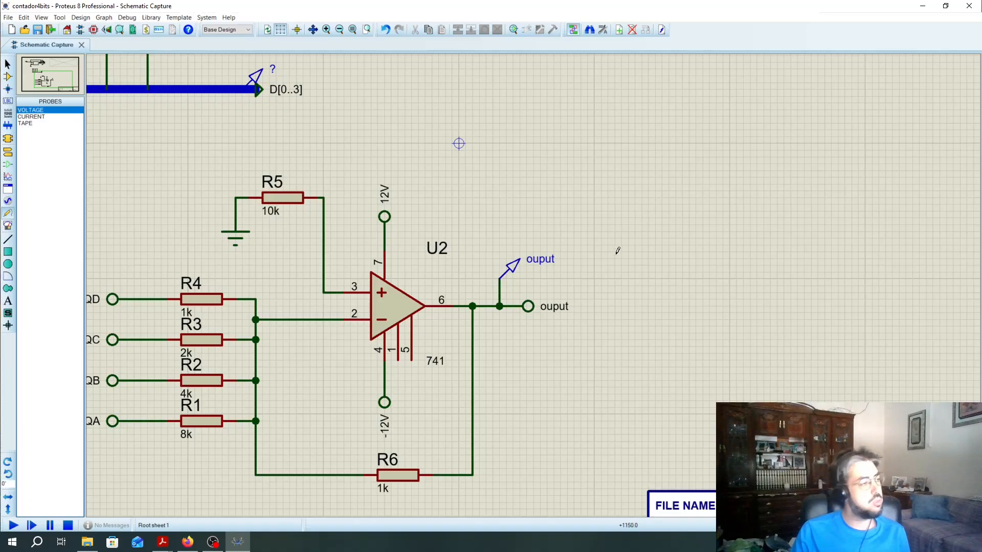
# Step: Create a new power supply named 12V in the design's power rail configuration
pyautogui.scroll(-2, 618, 251)
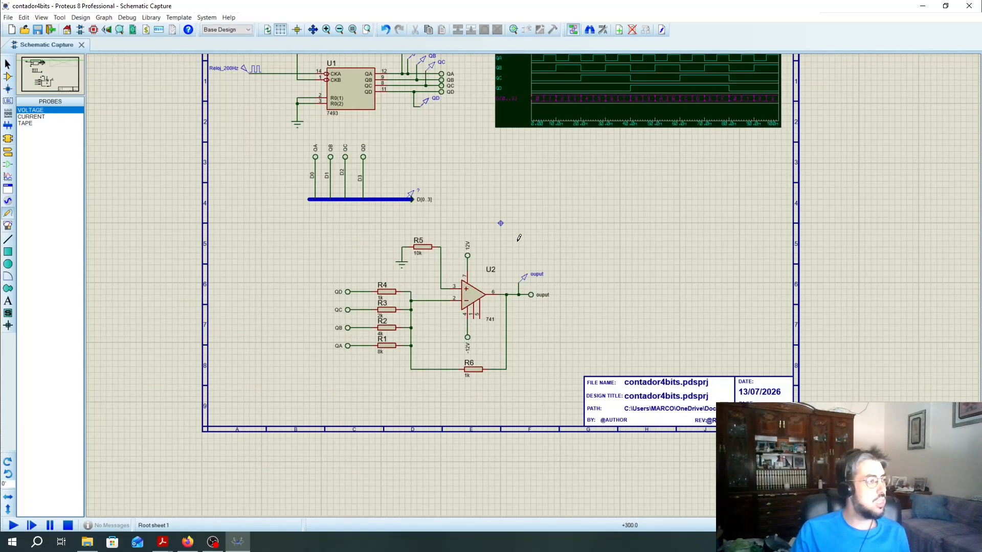
pyautogui.scroll(1, 535, 296)
pyautogui.scroll(-1, 523, 350)
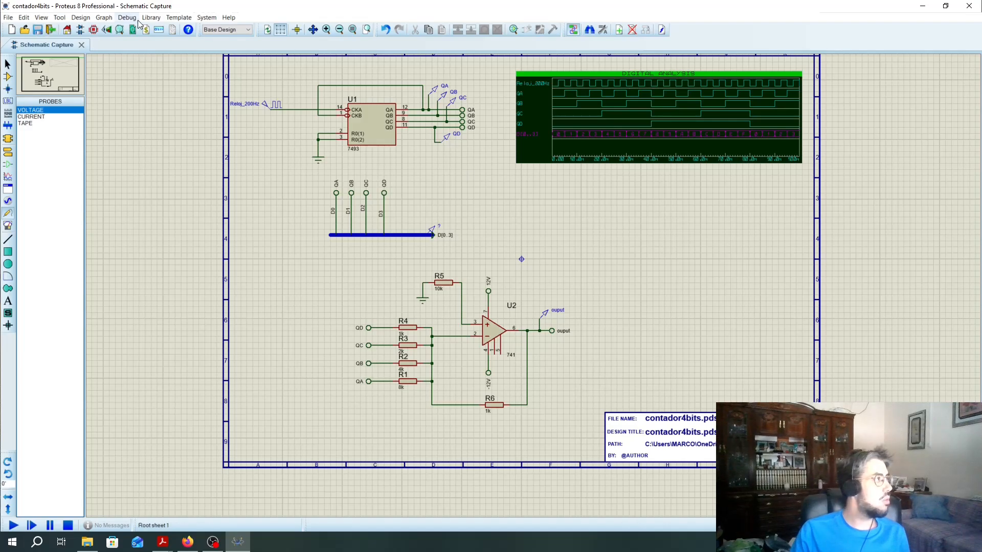
pyautogui.click(122, 18)
pyautogui.moveTo(109, 19)
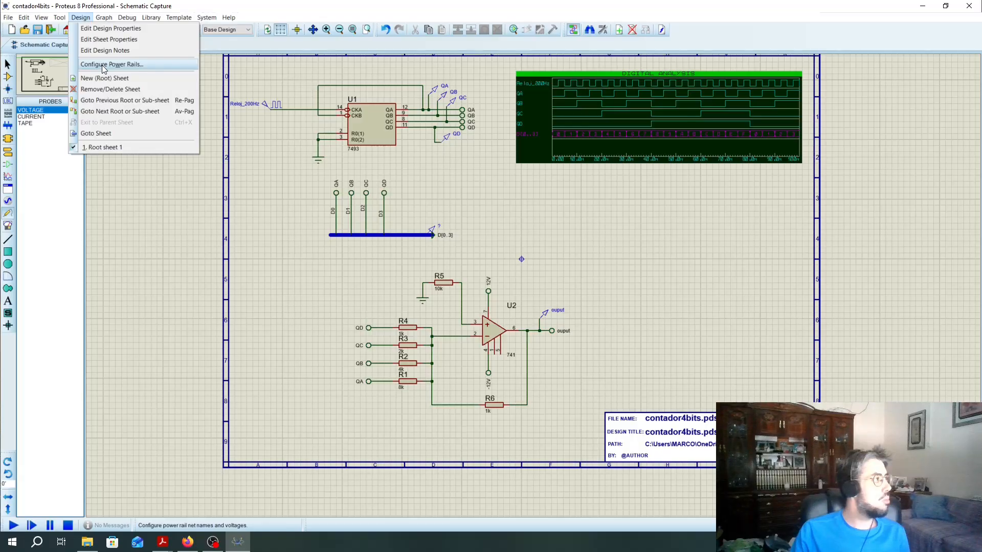
pyautogui.click(104, 64)
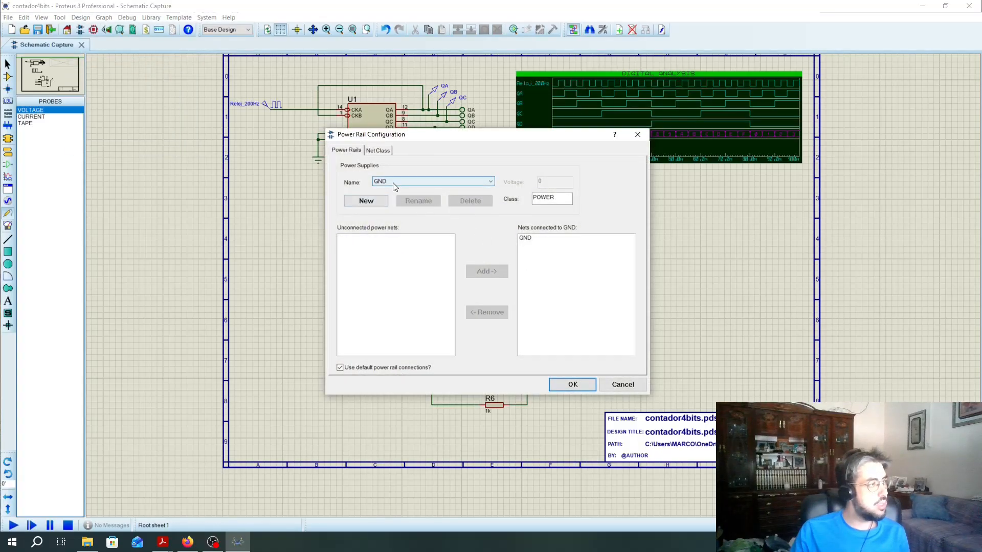
pyautogui.click(392, 183)
pyautogui.click(394, 198)
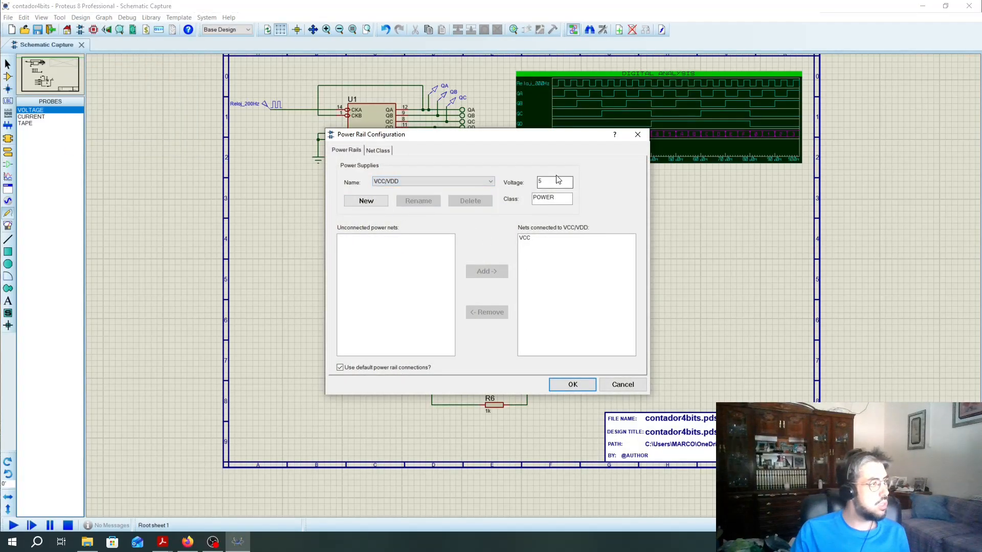
pyautogui.click(366, 202)
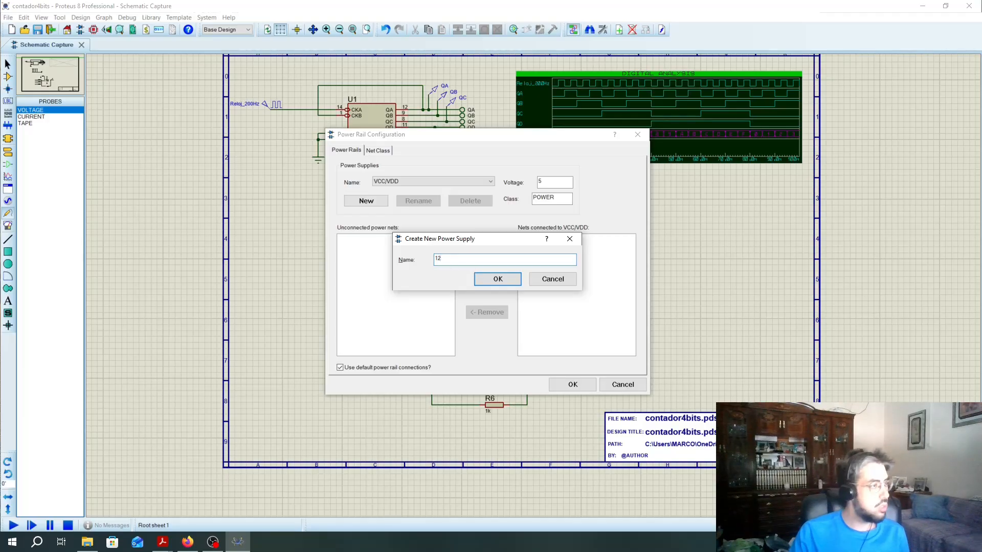
pyautogui.write('12V')
pyautogui.press('Return')
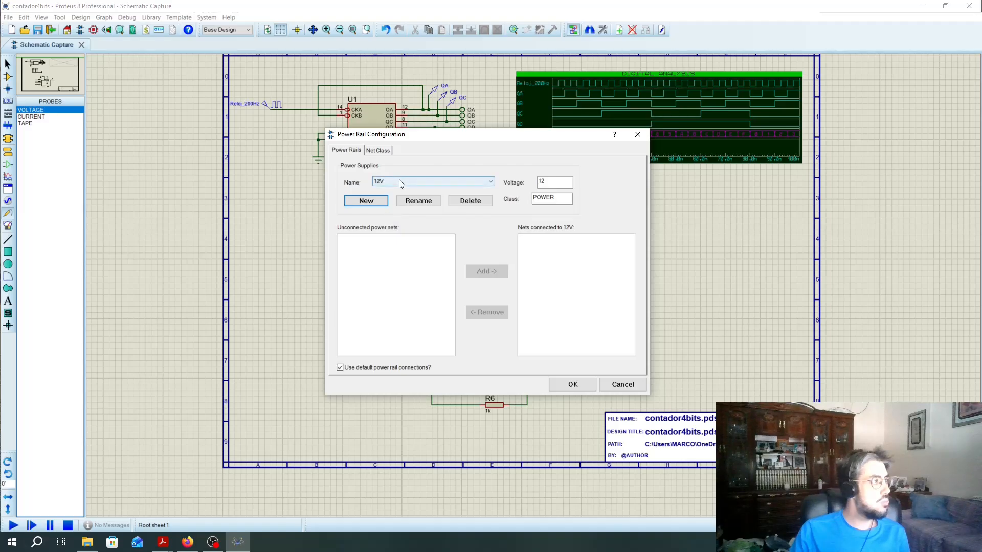
pyautogui.click(404, 240)
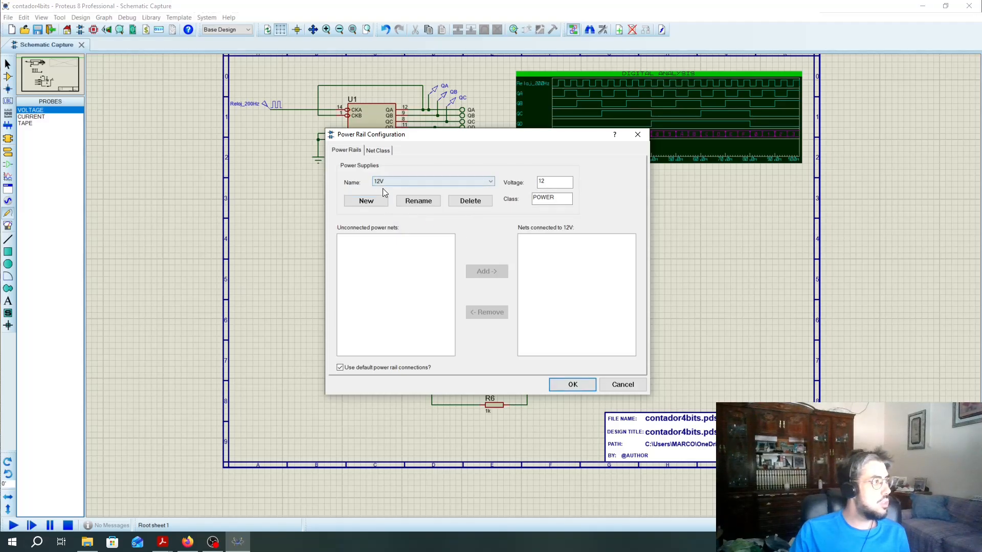
pyautogui.click(438, 181)
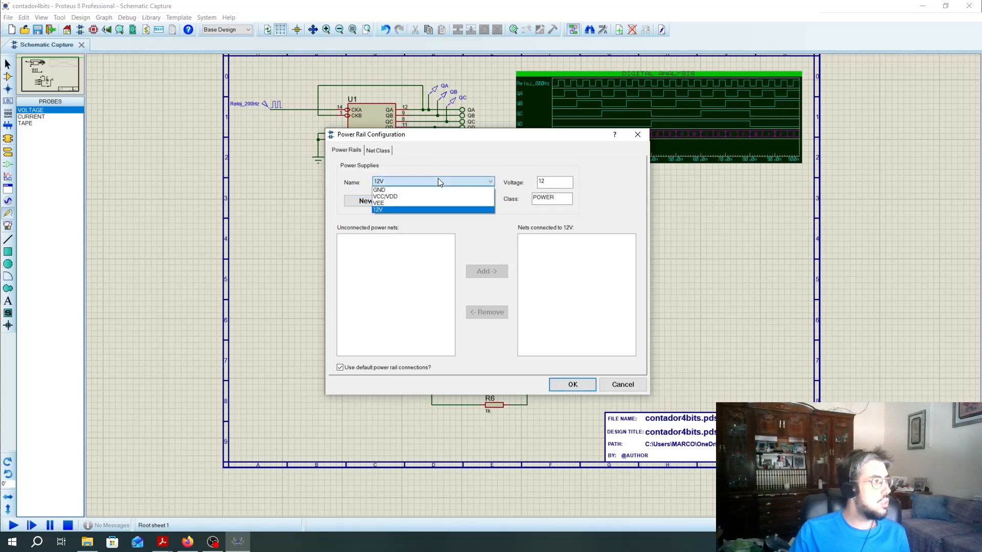
pyautogui.click(393, 211)
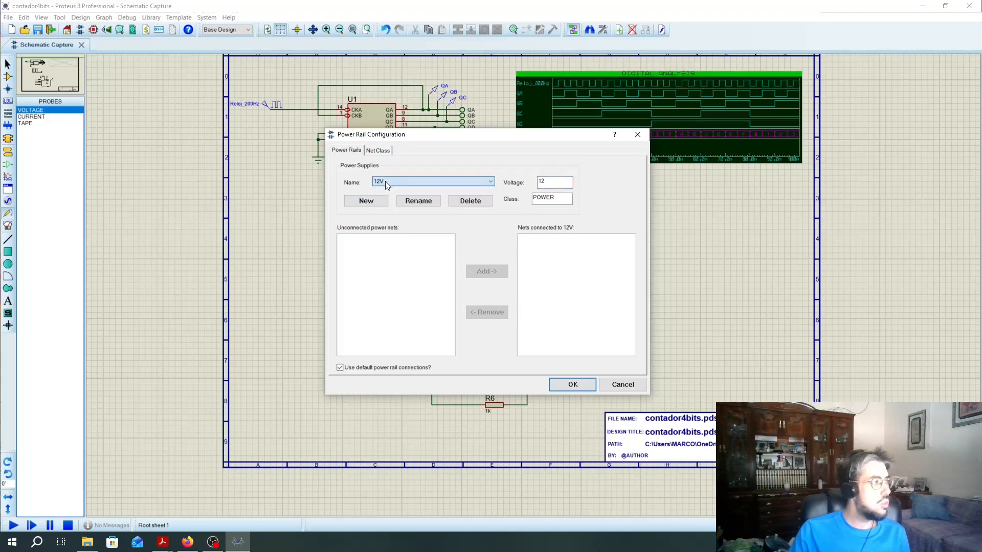
# Step: Create a second power supply named -12V in the power rail configuration
pyautogui.click(366, 200)
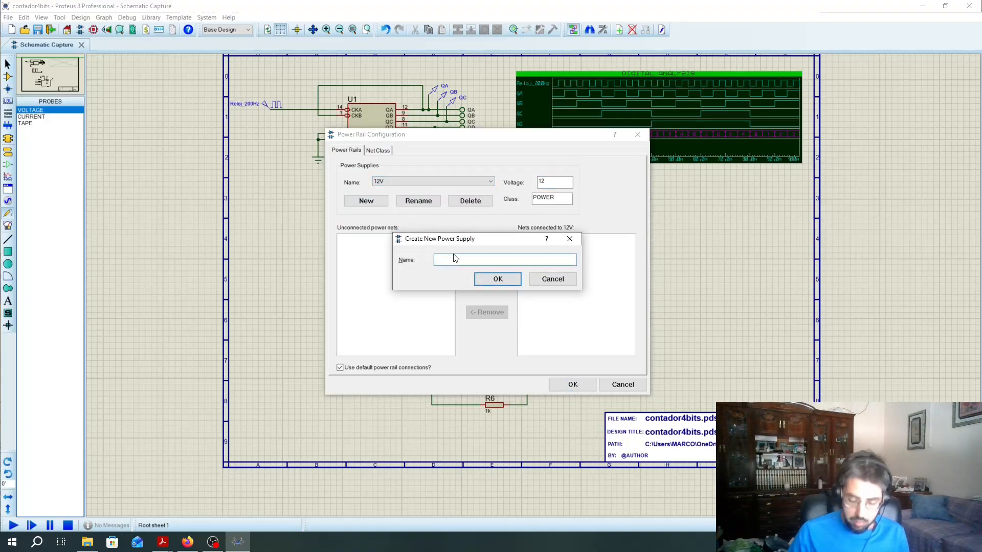
pyautogui.write('-12V')
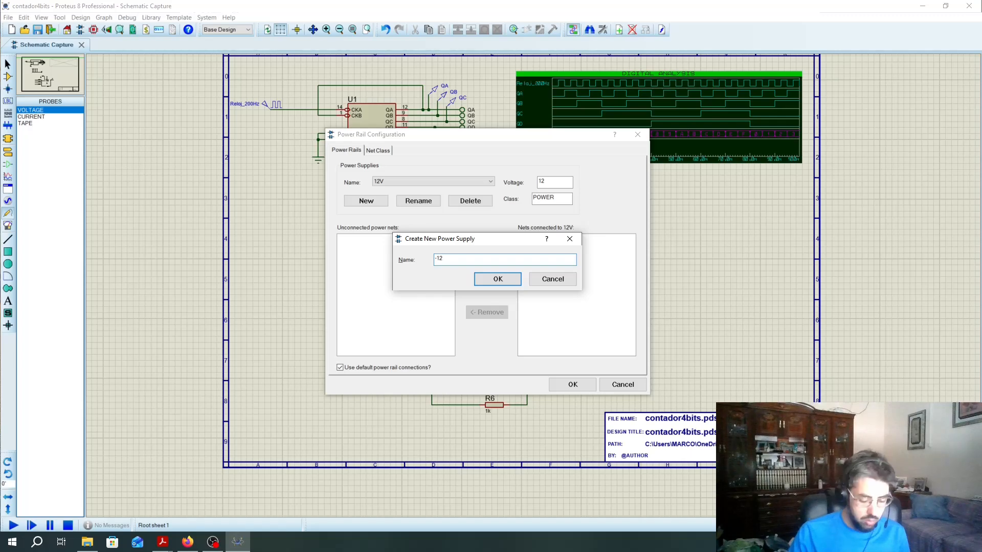
pyautogui.click(498, 279)
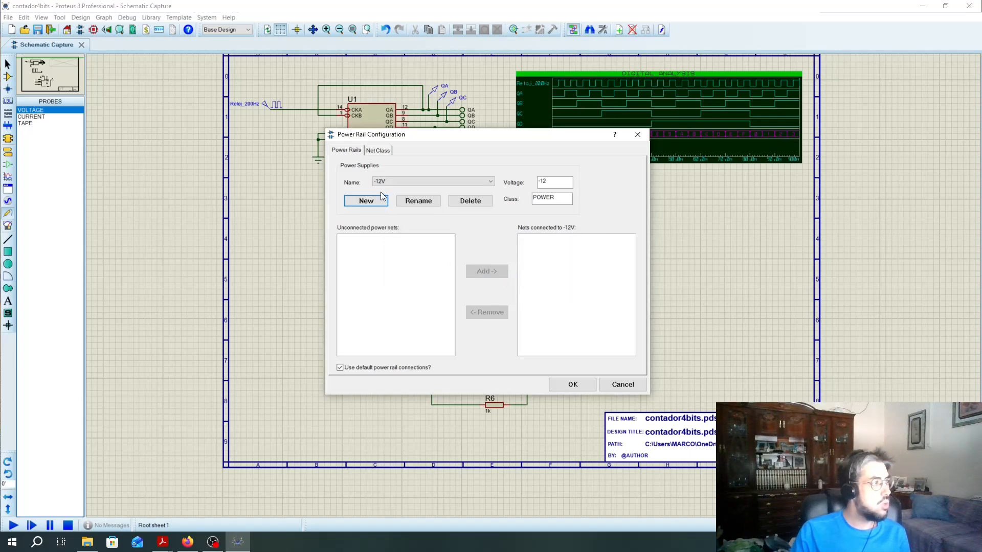
# Step: Check the voltages and connected nets of the 12V, -12V, GND and VCC/VDD rails, and accept the power rail configuration
pyautogui.click(429, 181)
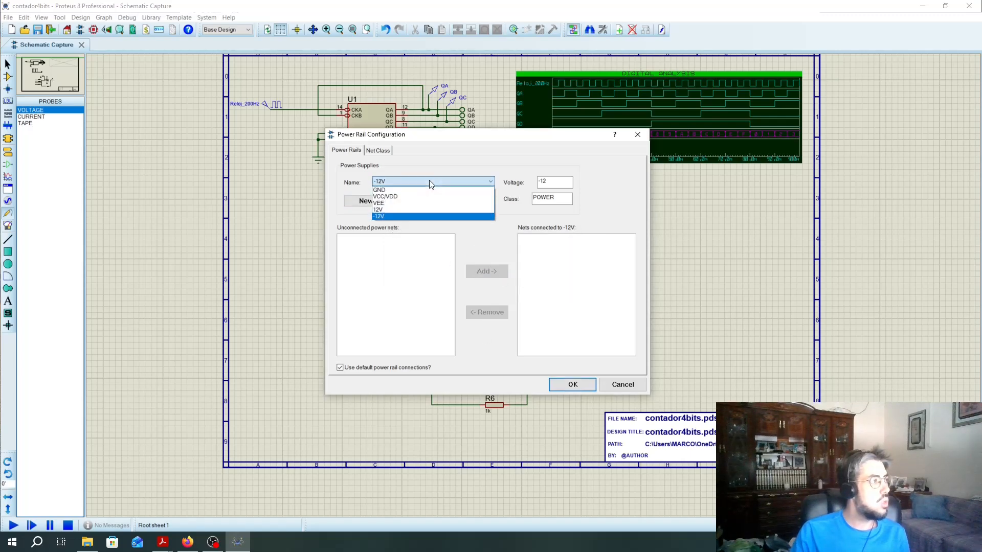
pyautogui.click(401, 214)
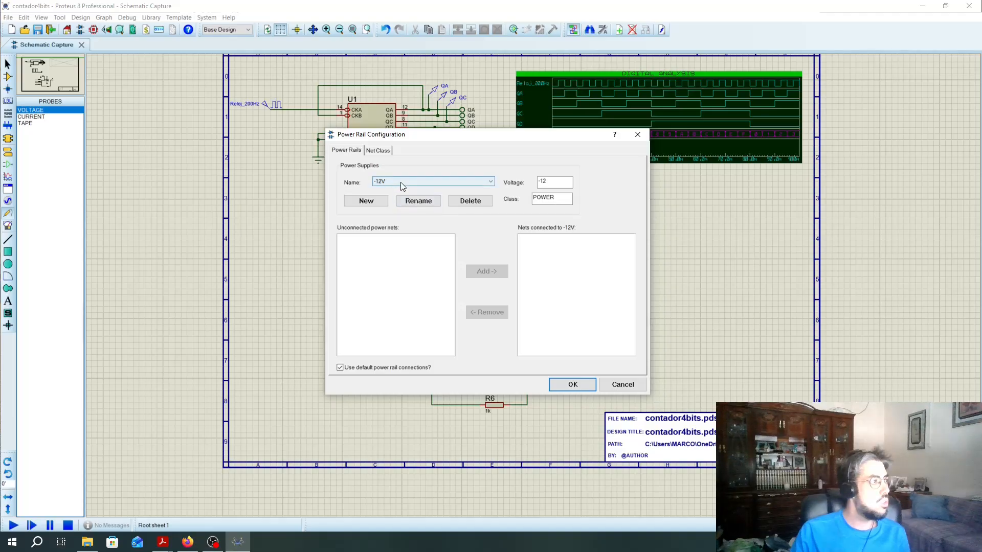
pyautogui.click(401, 182)
pyautogui.click(389, 209)
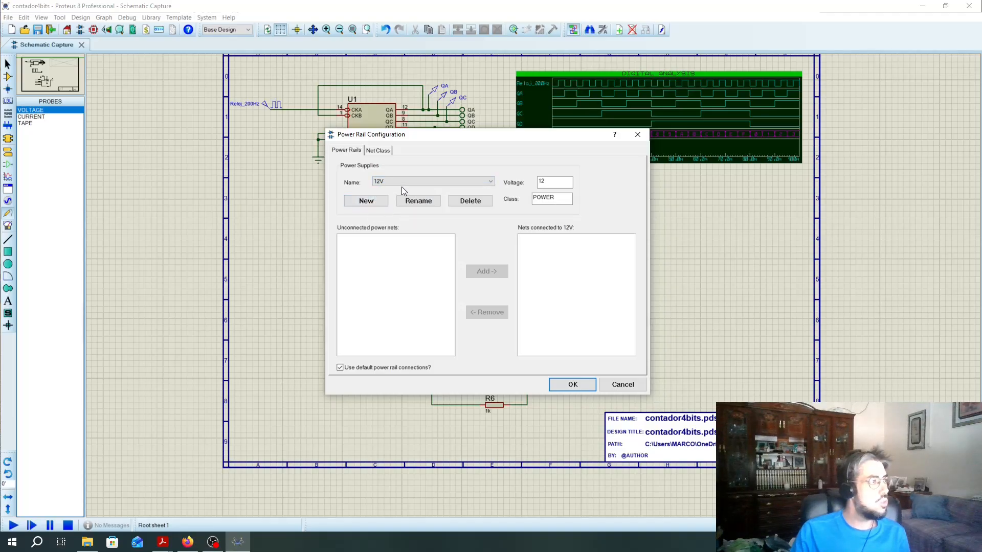
pyautogui.click(401, 184)
pyautogui.click(384, 217)
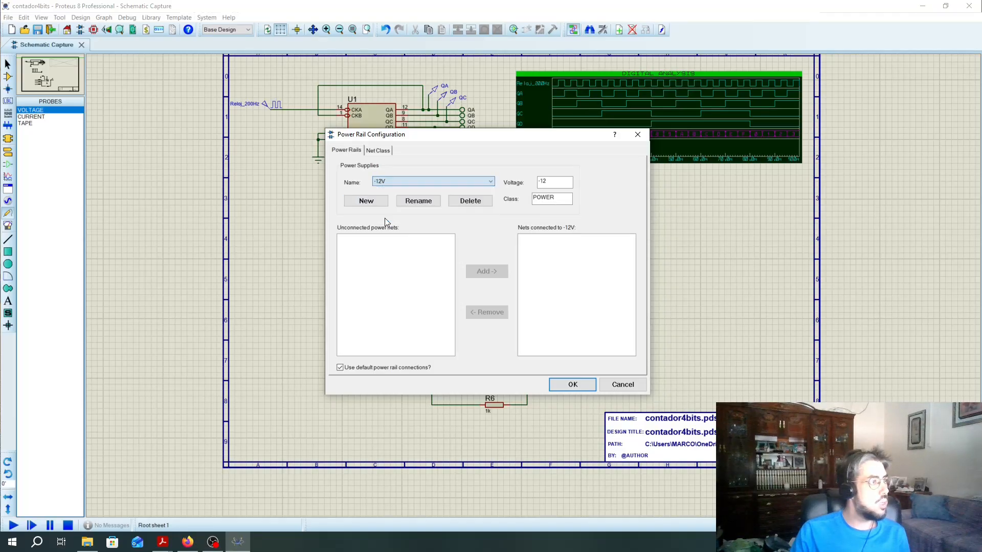
pyautogui.click(400, 185)
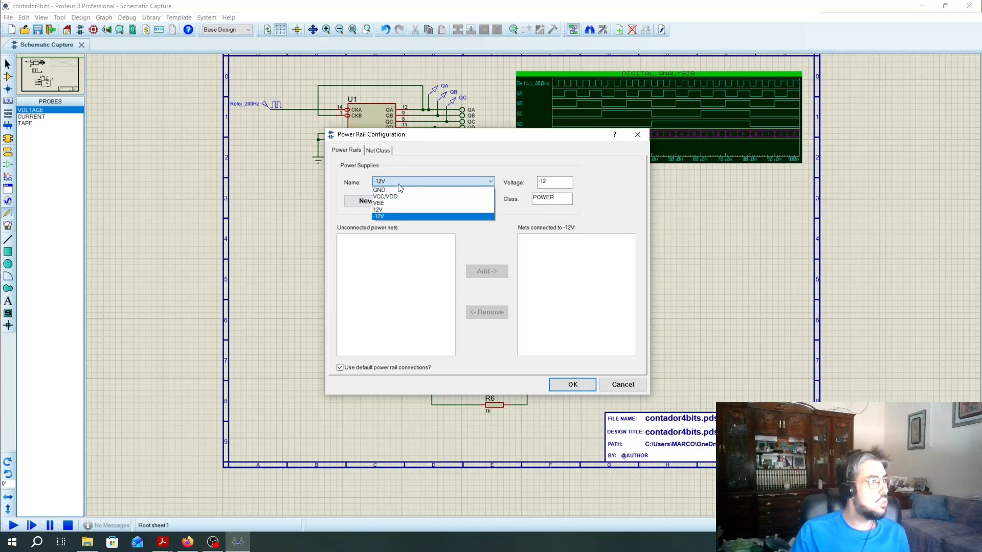
pyautogui.click(389, 208)
pyautogui.moveTo(429, 138); pyautogui.dragTo(530, 186)
pyautogui.click(511, 235)
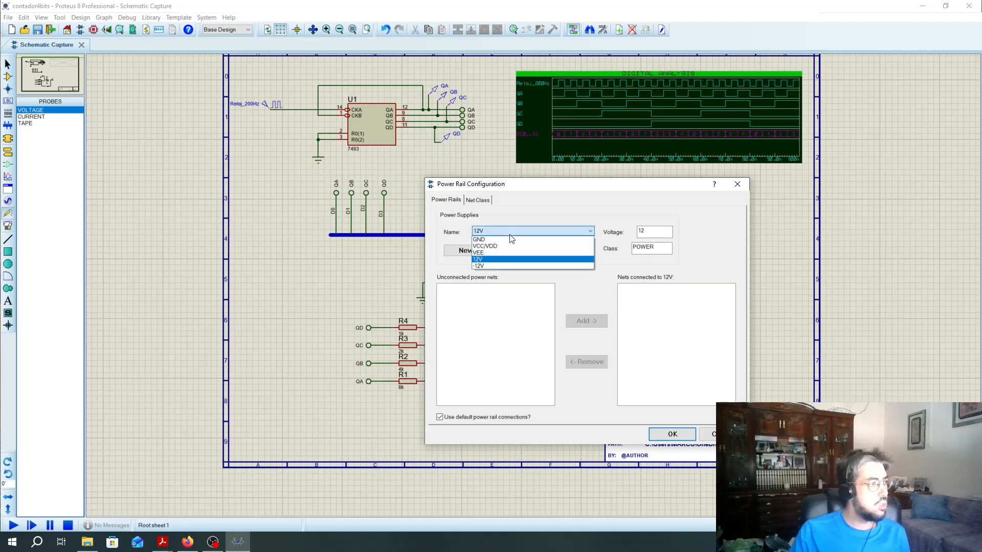
pyautogui.click(481, 239)
pyautogui.click(563, 231)
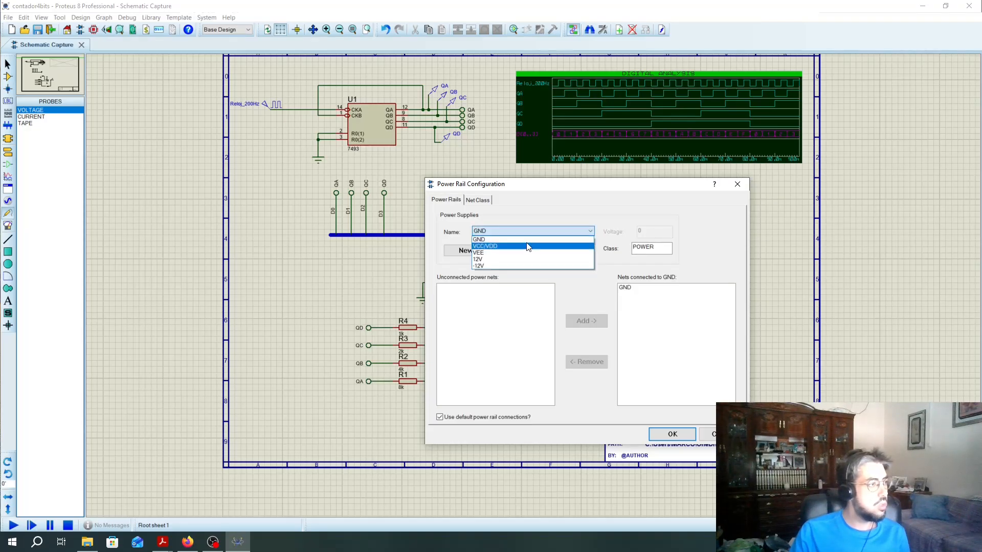
pyautogui.click(527, 246)
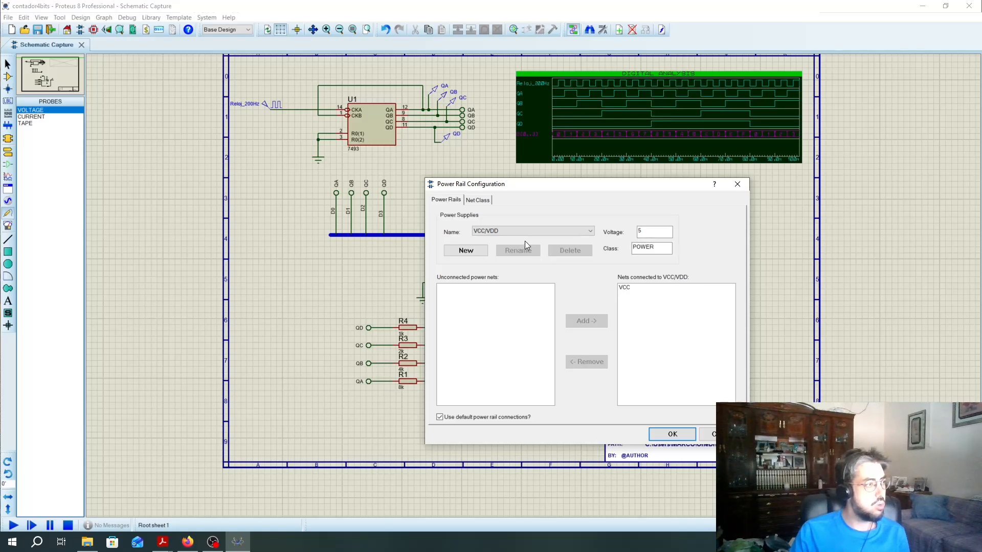
pyautogui.click(514, 232)
pyautogui.click(491, 259)
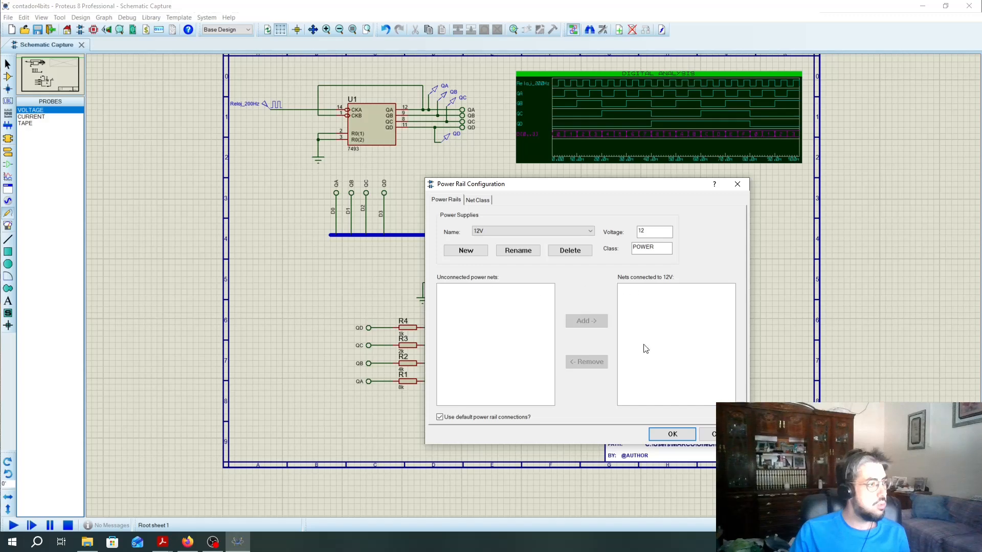
pyautogui.click(674, 437)
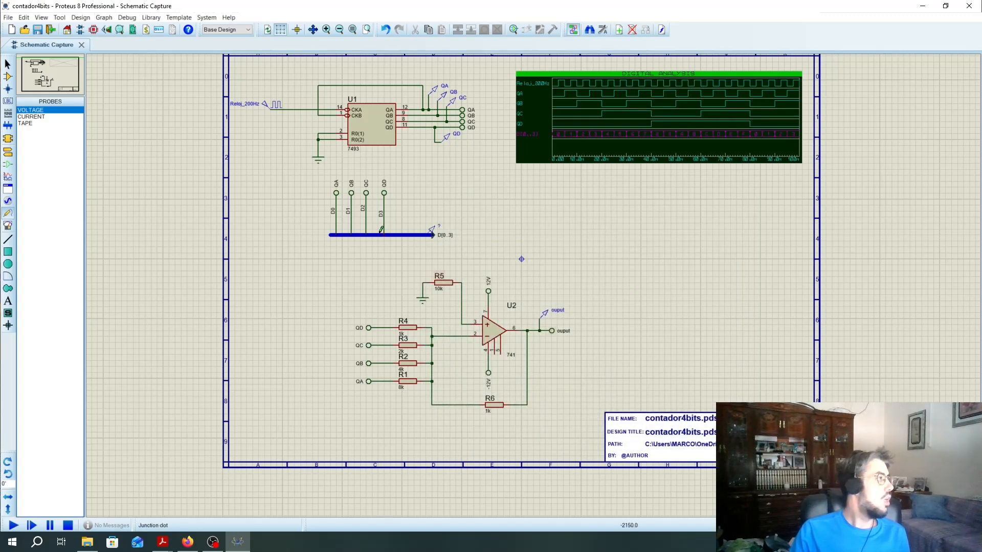
# Step: Place an analogue graph to the right of the op-amp circuit and set its stop time to 100m
pyautogui.click(8, 176)
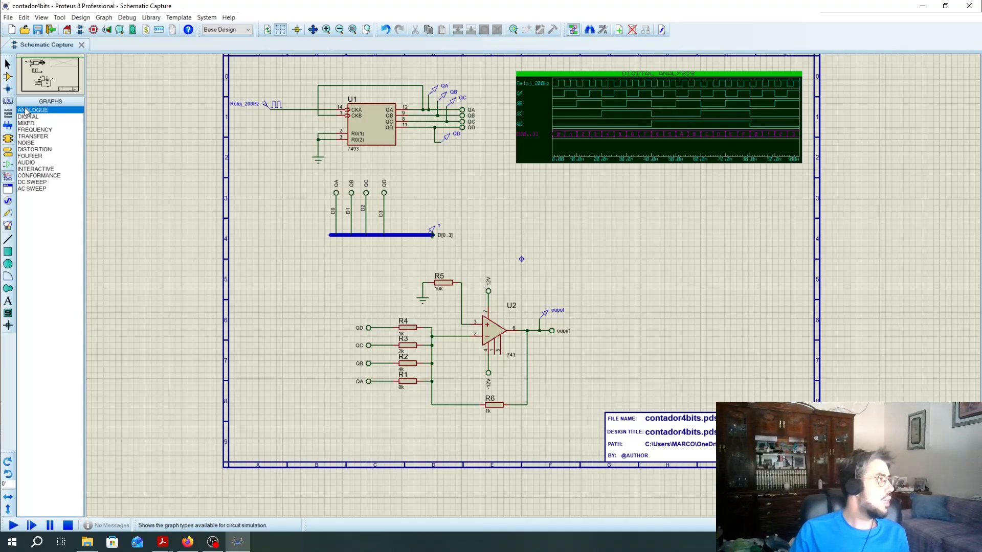
pyautogui.moveTo(584, 263); pyautogui.dragTo(781, 392)
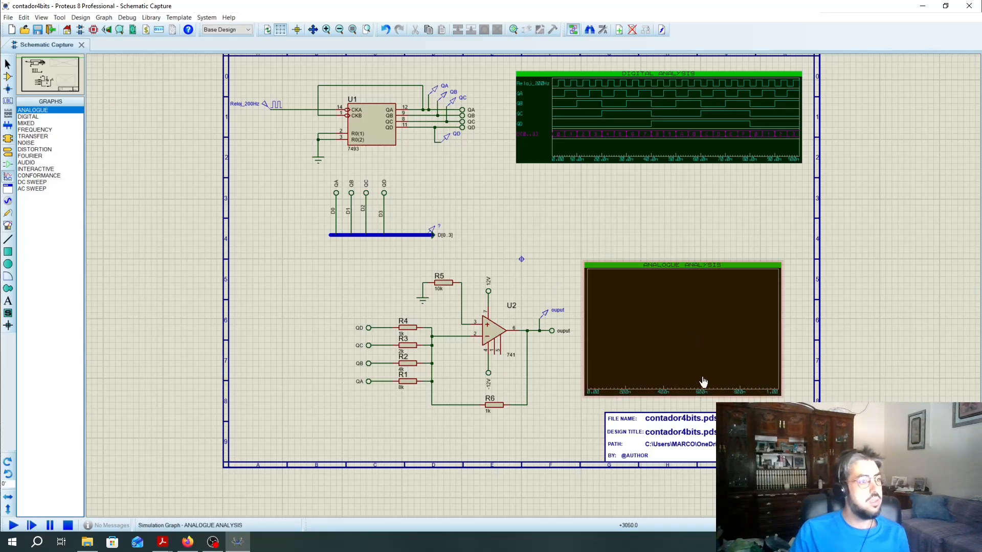
pyautogui.scroll(1, 701, 379)
pyautogui.scroll(-1, 473, 273)
pyautogui.scroll(2, 521, 305)
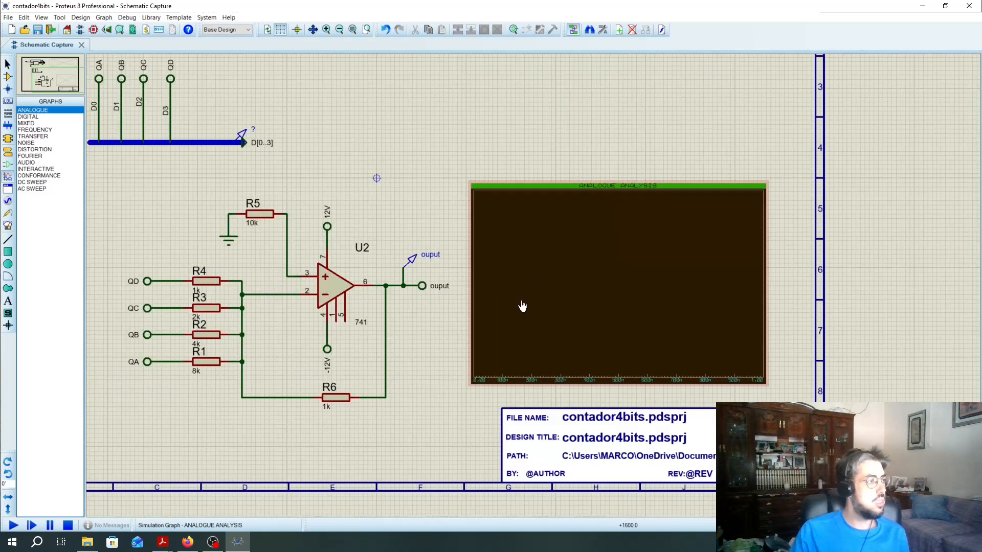
pyautogui.scroll(-1, 532, 289)
pyautogui.doubleClick(512, 293)
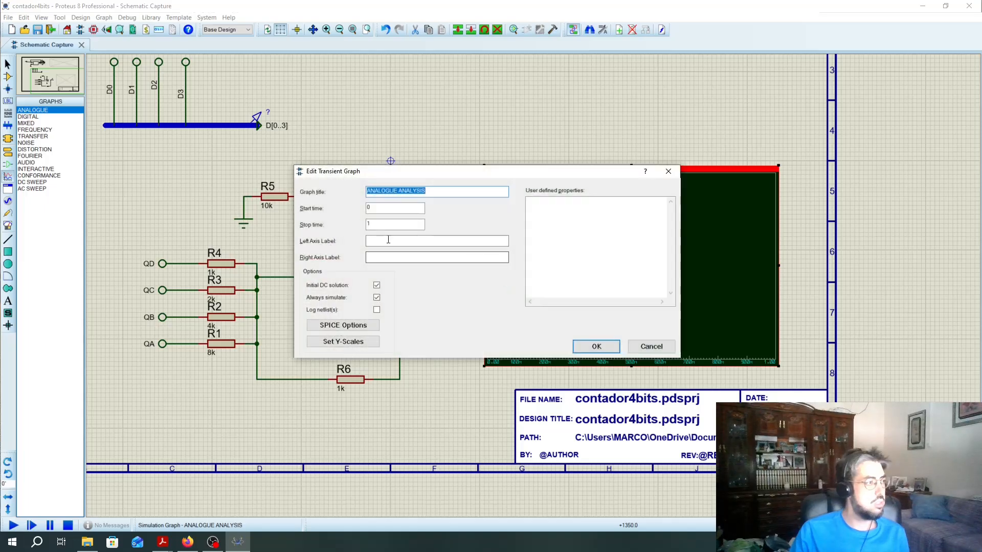
pyautogui.click(375, 225)
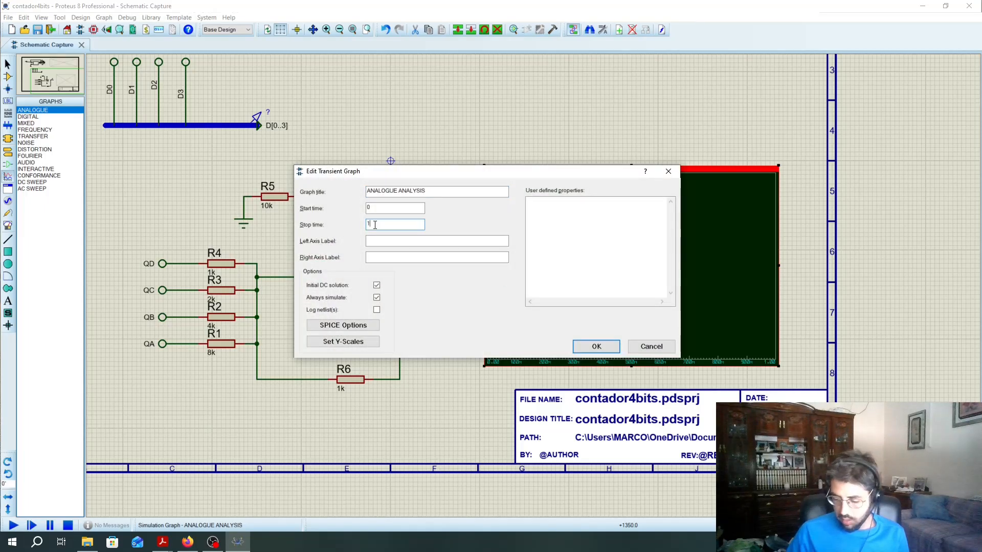
pyautogui.write('00m')
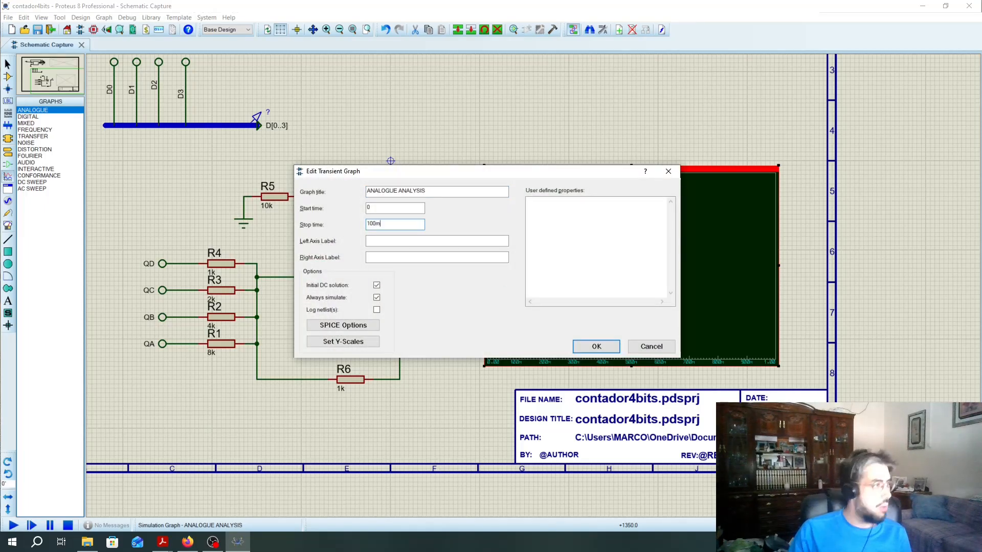
pyautogui.click(594, 348)
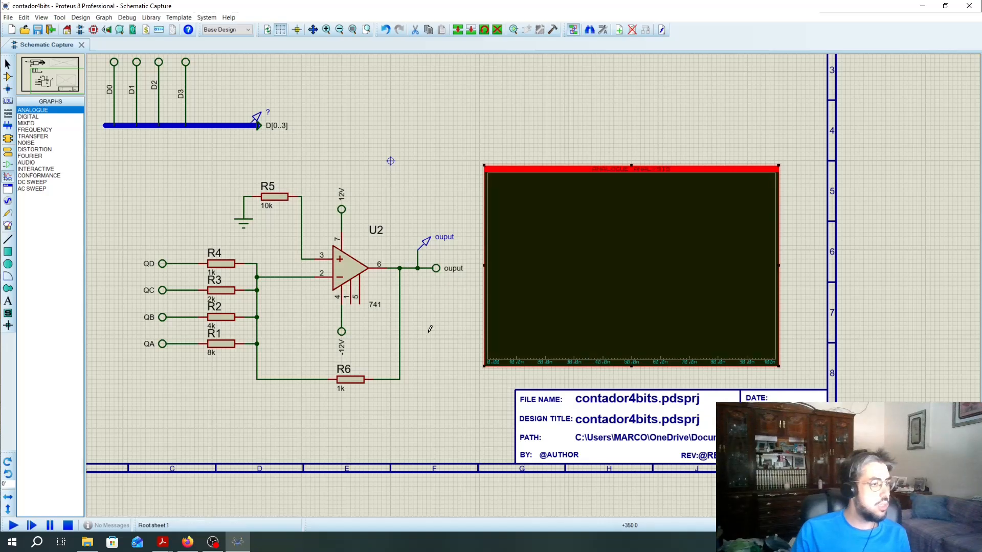
pyautogui.click(449, 345)
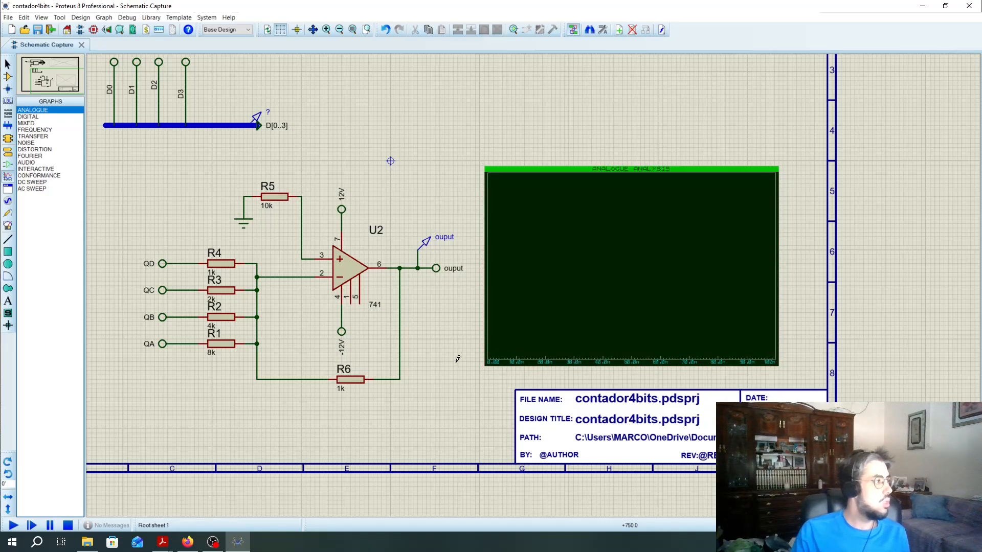
# Step: Add the Reloj_200Hz clock generator and the ouput voltage probe as traces on the analogue graph and simulate it
pyautogui.scroll(-3, 445, 238)
pyautogui.scroll(1, 486, 222)
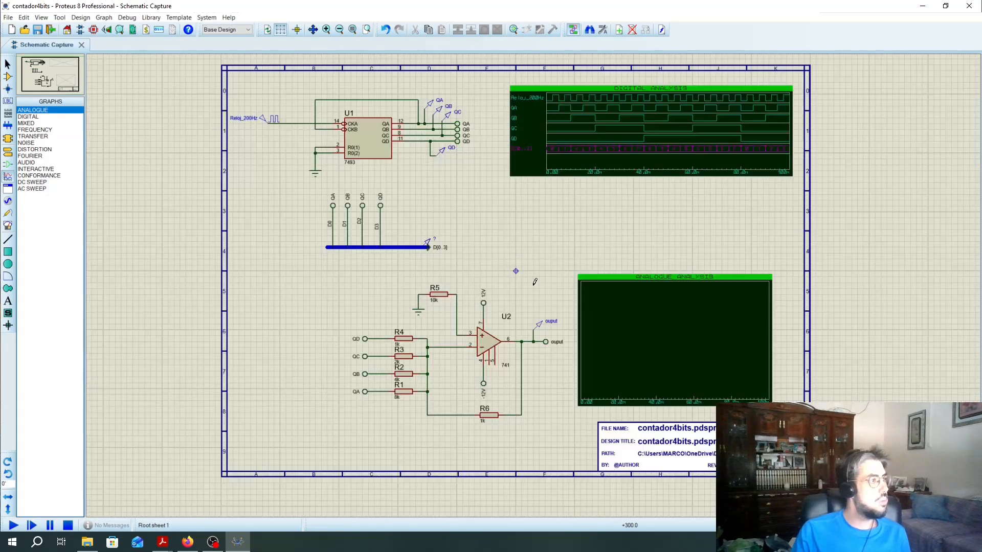
pyautogui.scroll(1, 607, 313)
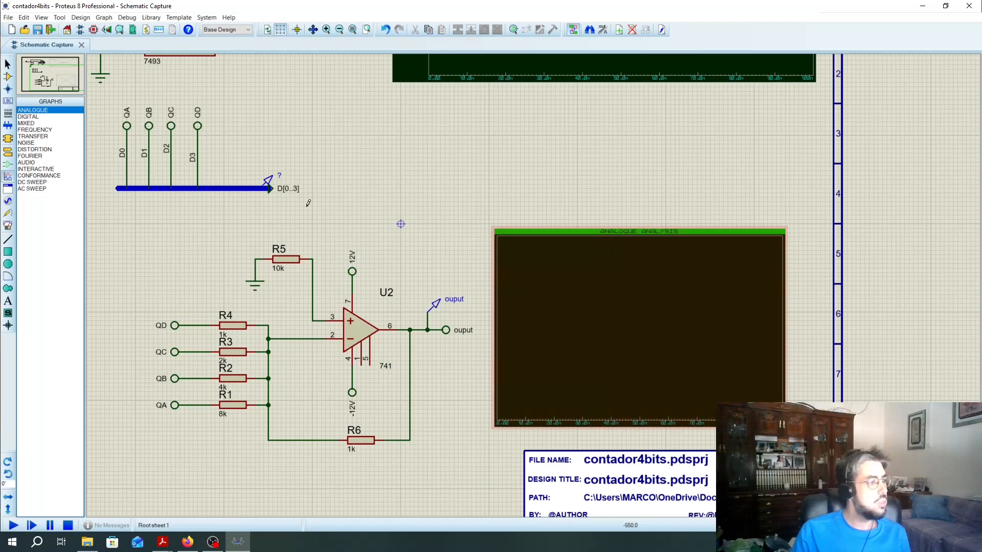
pyautogui.press('F7')
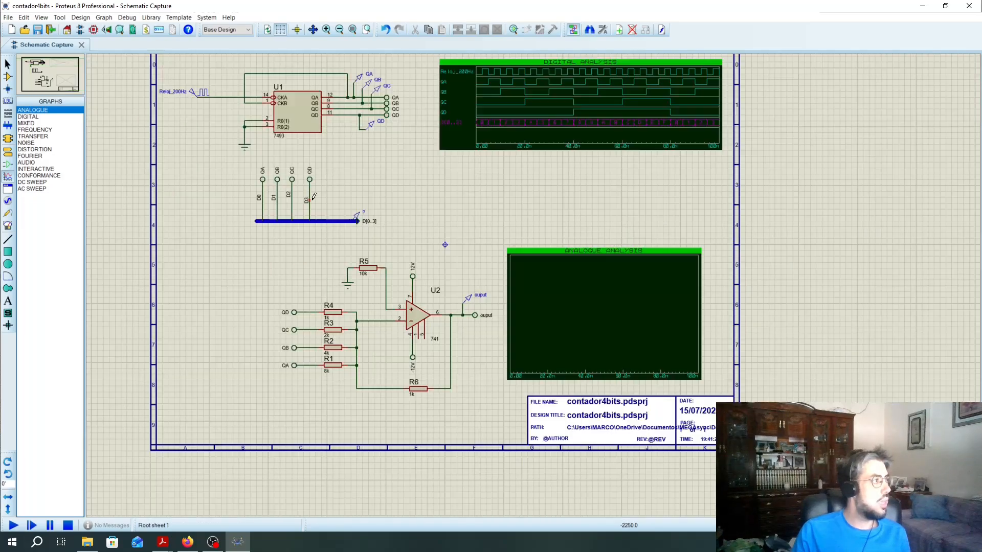
pyautogui.click(174, 92)
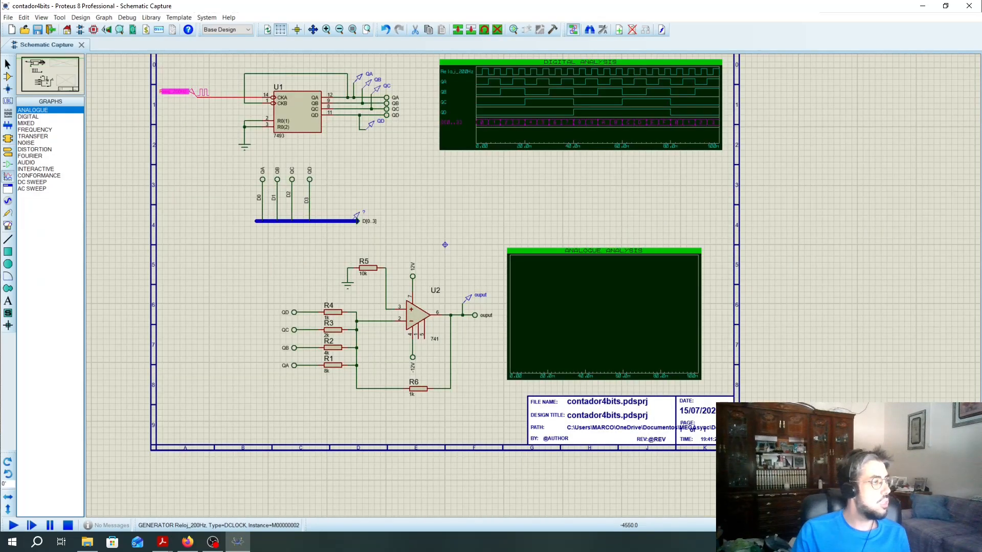
pyautogui.moveTo(174, 91)
pyautogui.mouseDown()
pyautogui.moveTo(522, 293)
pyautogui.moveTo(562, 291)
pyautogui.mouseUp()
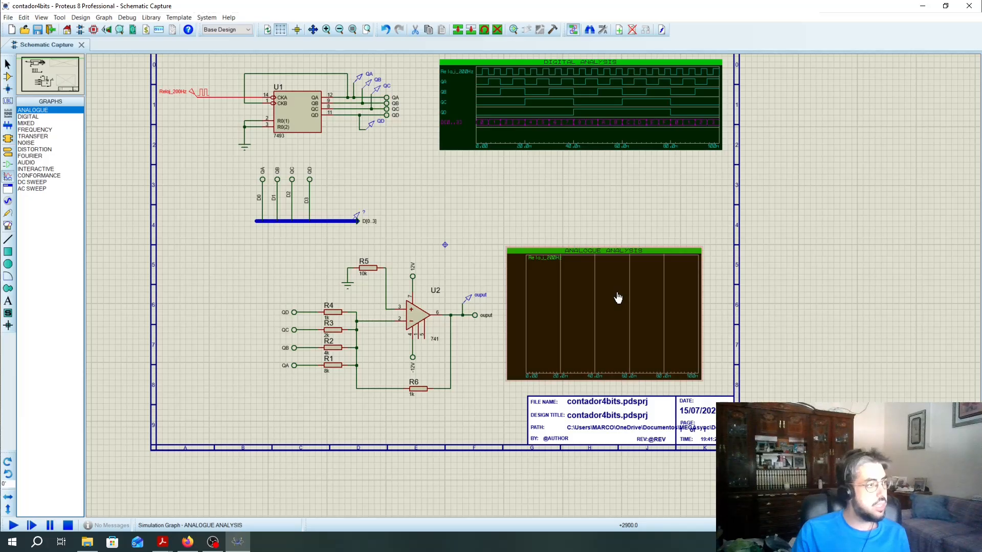
pyautogui.scroll(1, 480, 276)
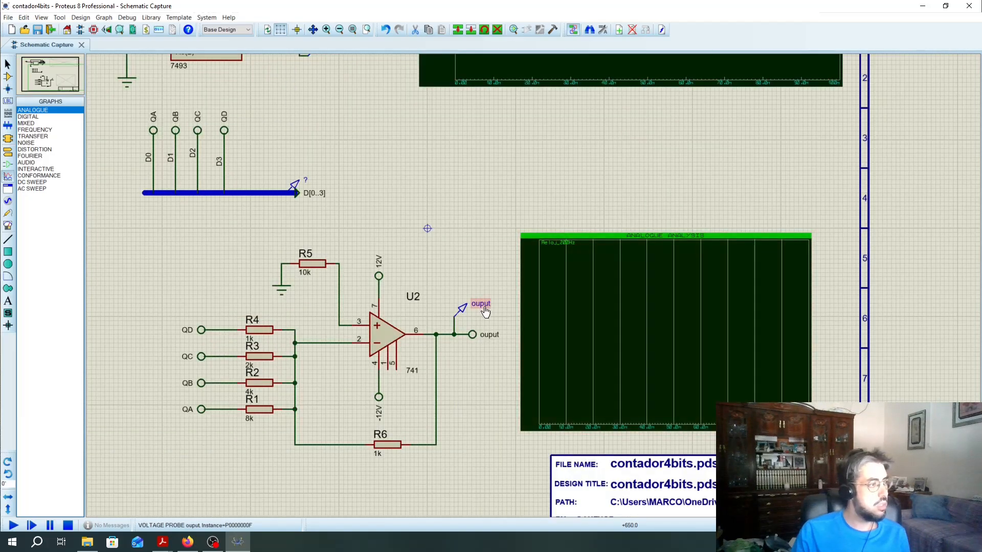
pyautogui.moveTo(485, 312); pyautogui.dragTo(566, 289)
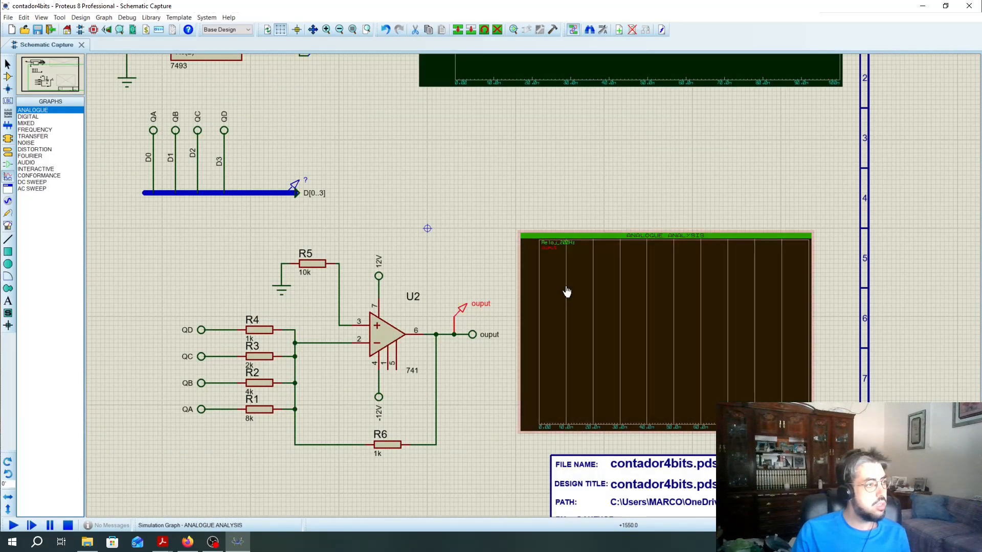
pyautogui.press('space')
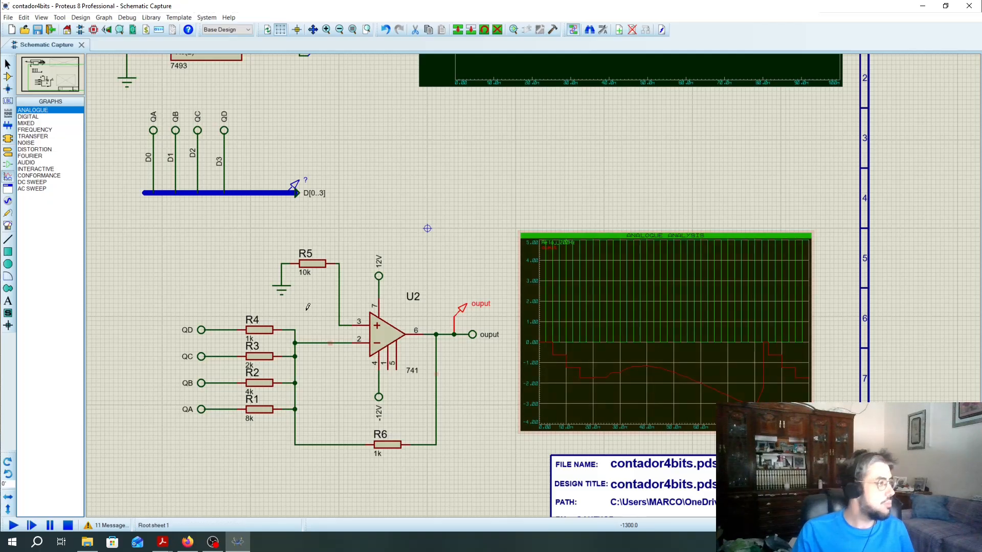
# Step: Set the analogue graph's stop time to 500m and simulate the graph again
pyautogui.doubleClick(636, 386)
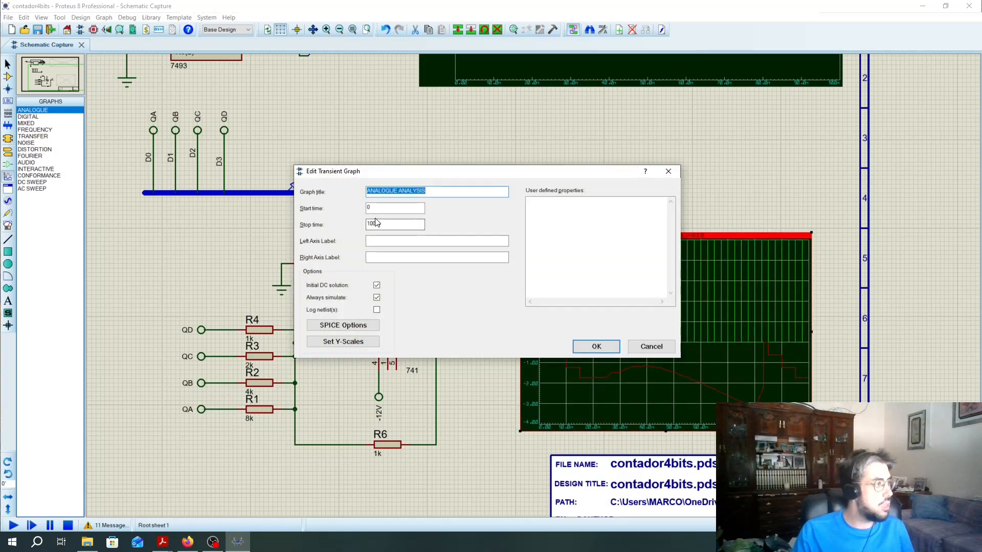
pyautogui.moveTo(376, 224); pyautogui.dragTo(353, 221)
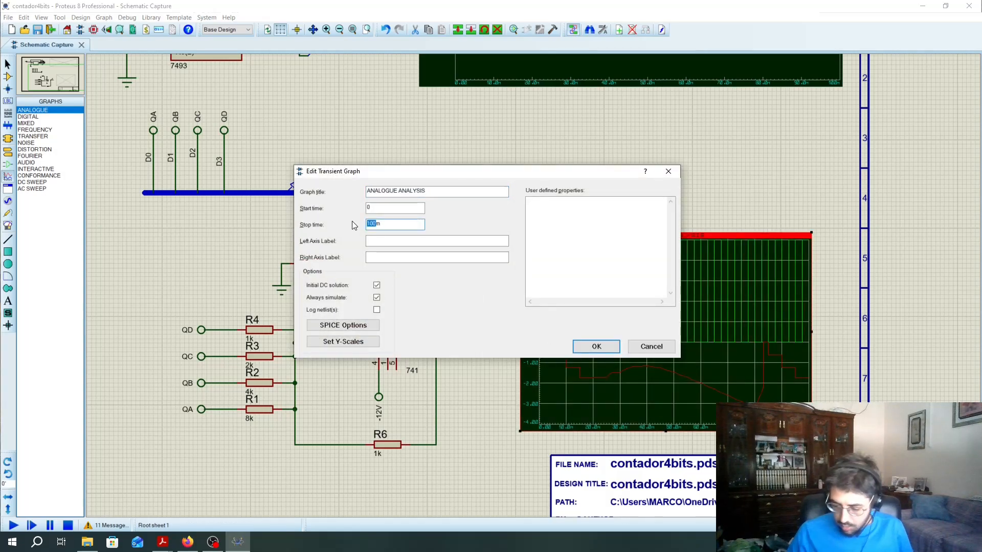
pyautogui.write('50')
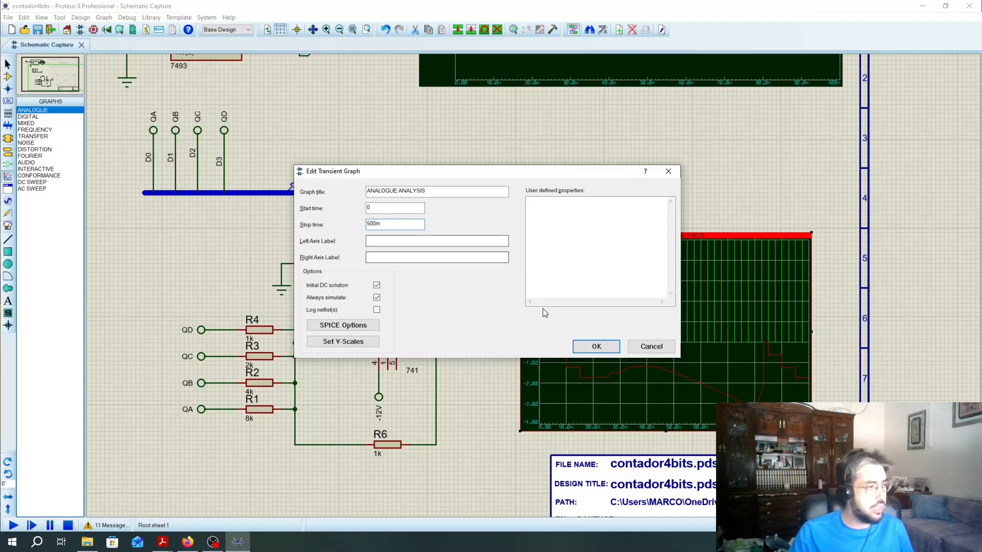
pyautogui.click(596, 346)
pyautogui.press('space')
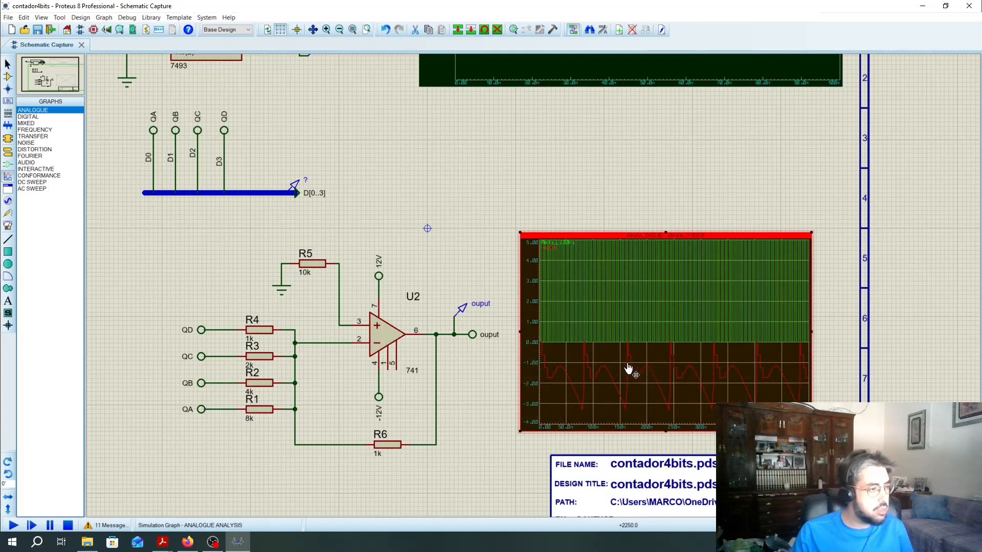
pyautogui.scroll(1, 629, 368)
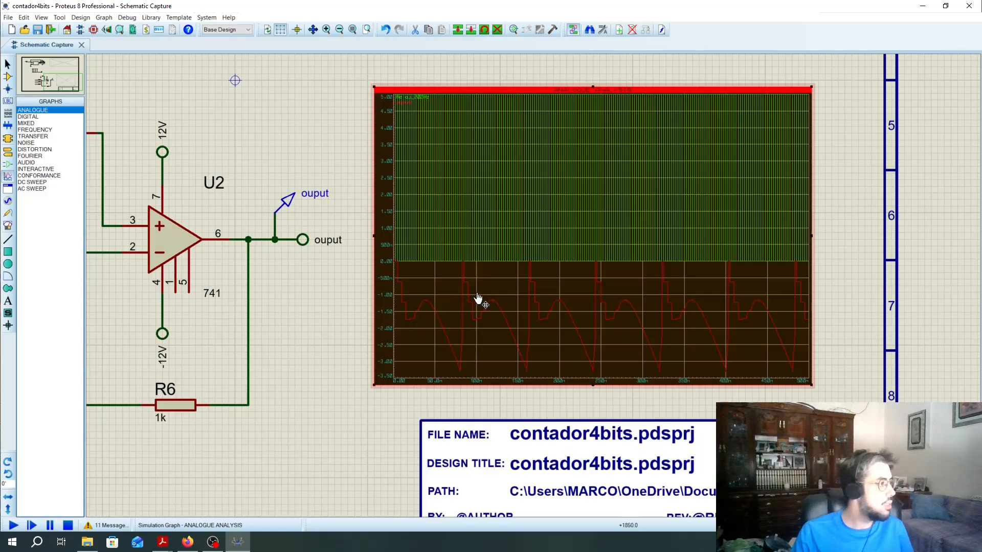
# Step: Compare the LM324 circuit's simulated output waveform with the oscilloscope capture in counter0.png
pyautogui.scroll(-1, 486, 297)
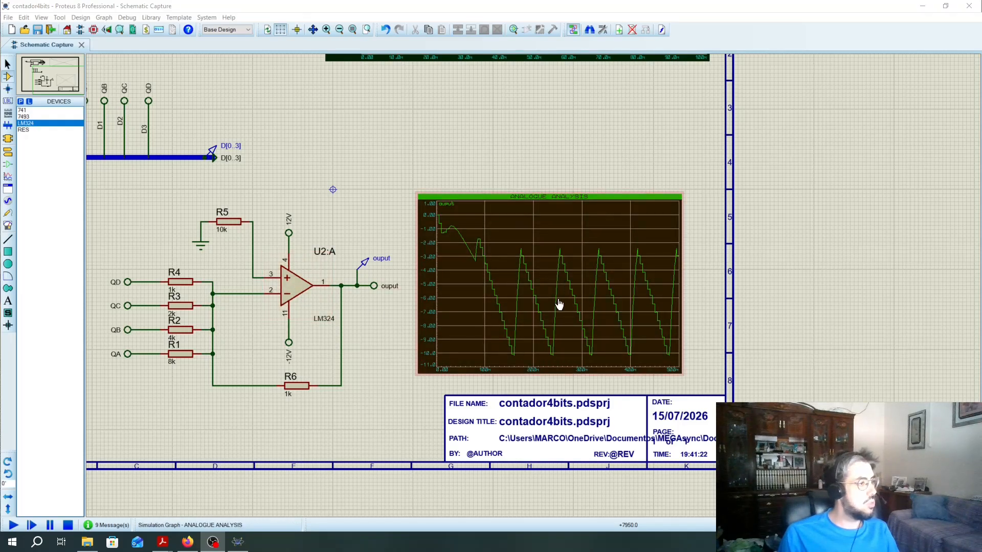
pyautogui.scroll(1, 559, 304)
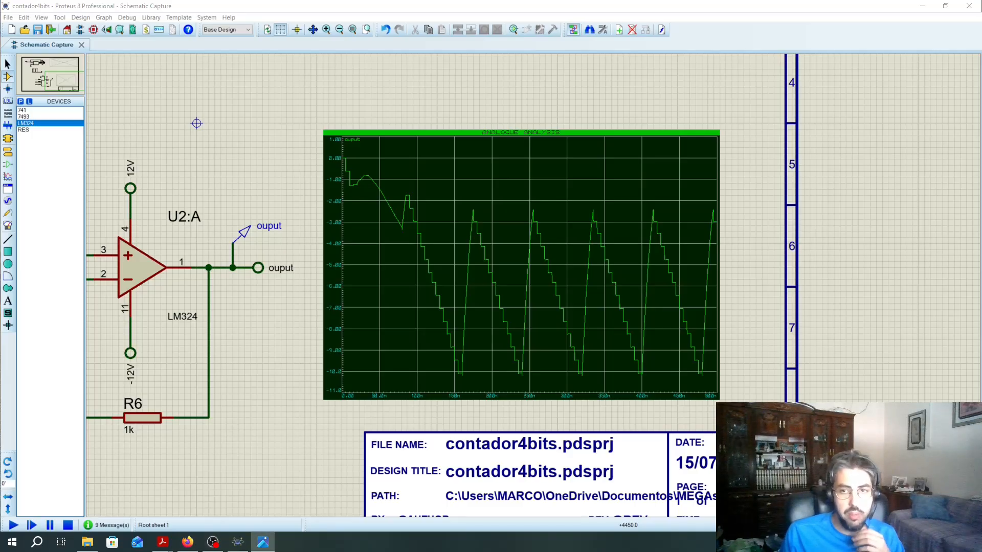
pyautogui.moveTo(735, 189); pyautogui.dragTo(633, 128)
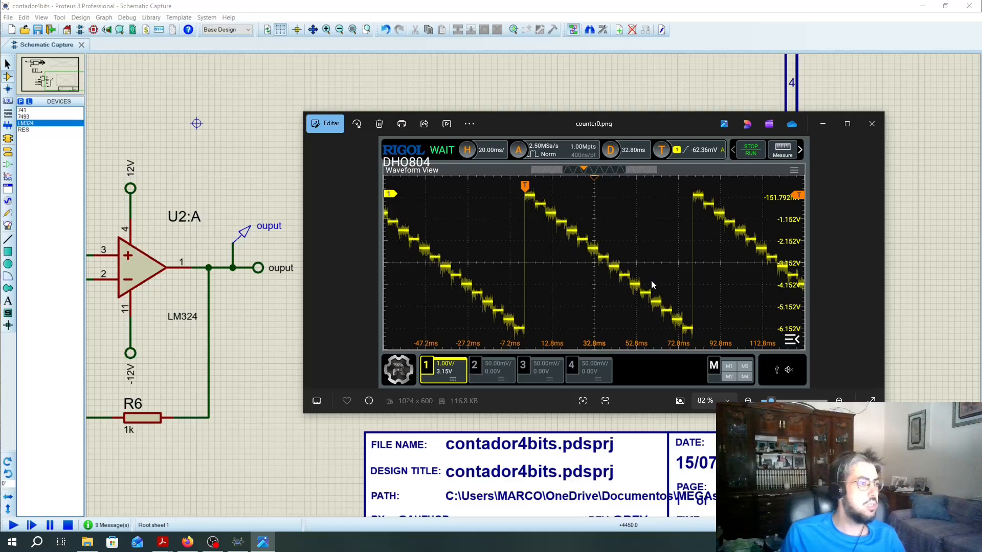
pyautogui.click(823, 123)
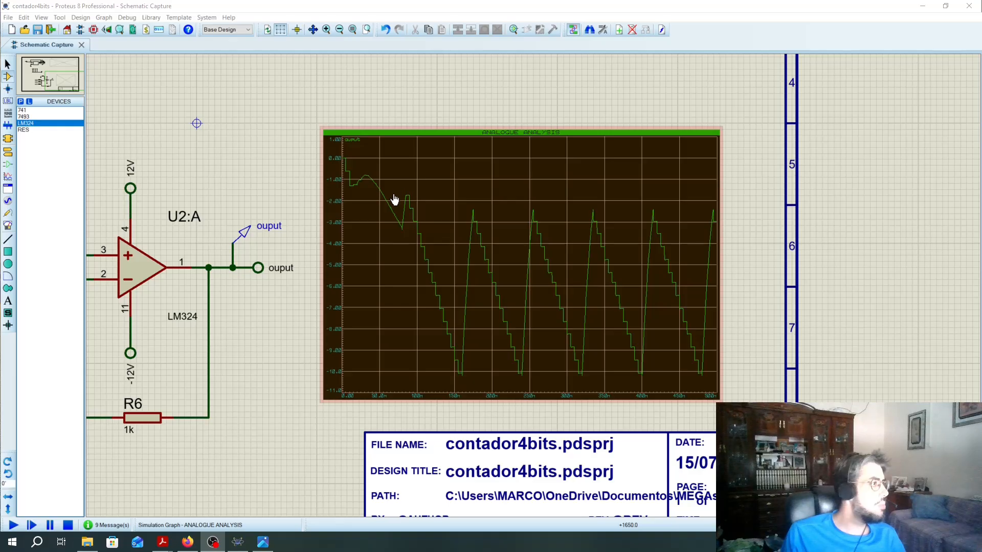
pyautogui.scroll(2, 401, 204)
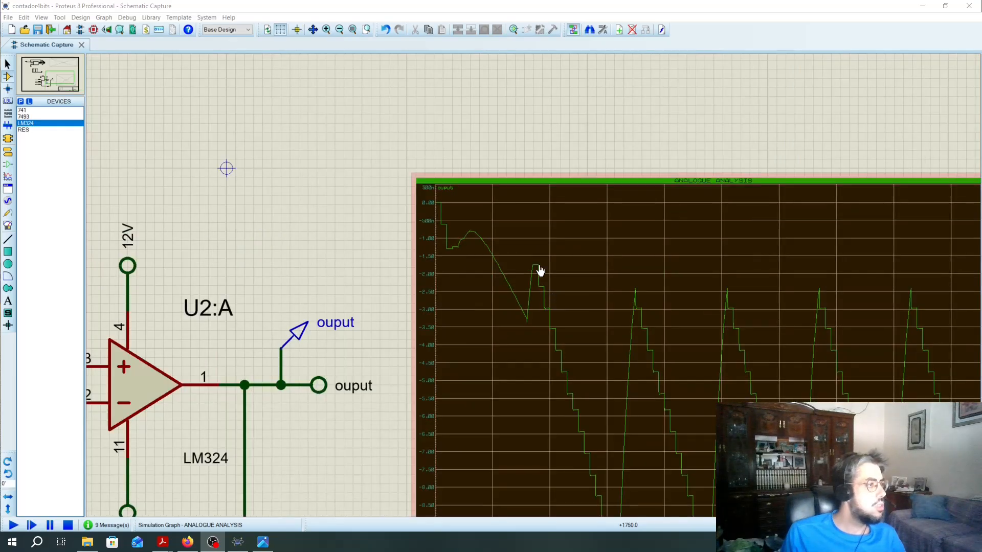
pyautogui.scroll(-1, 535, 274)
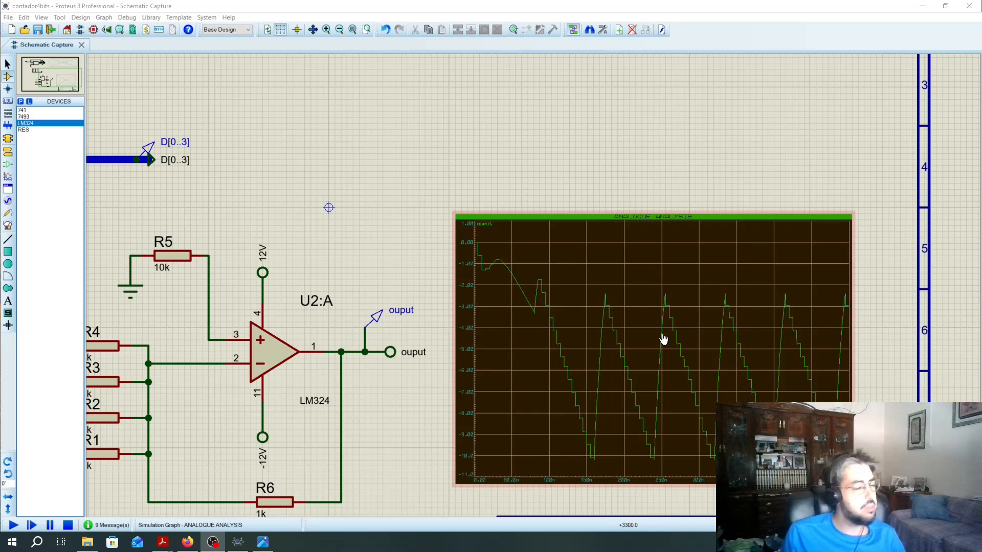
pyautogui.scroll(-1, 661, 336)
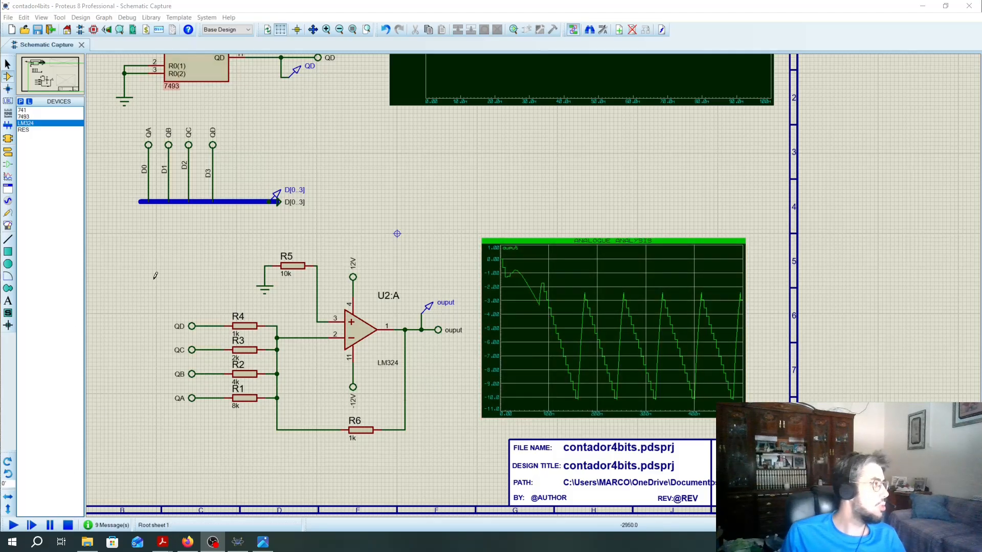
pyautogui.click(175, 253)
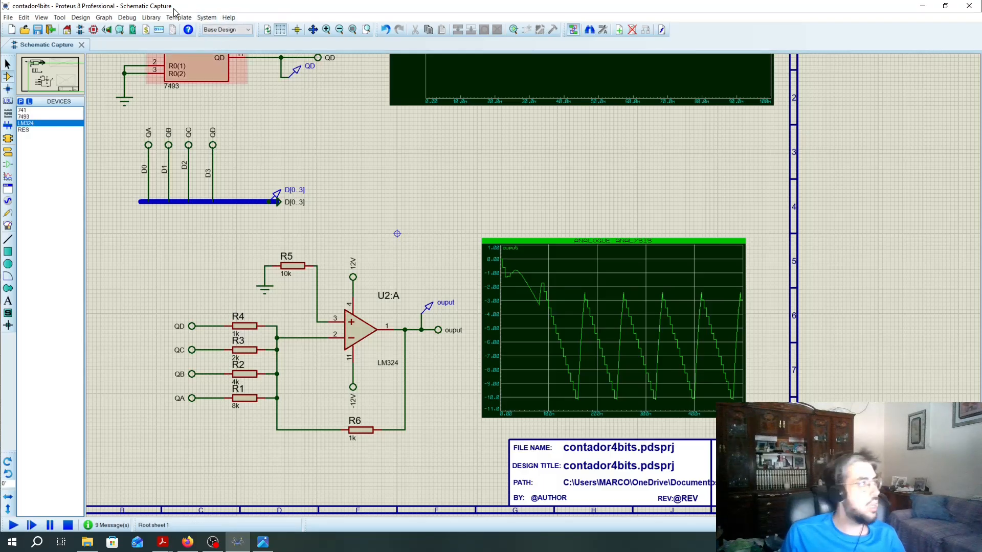
pyautogui.click(203, 21)
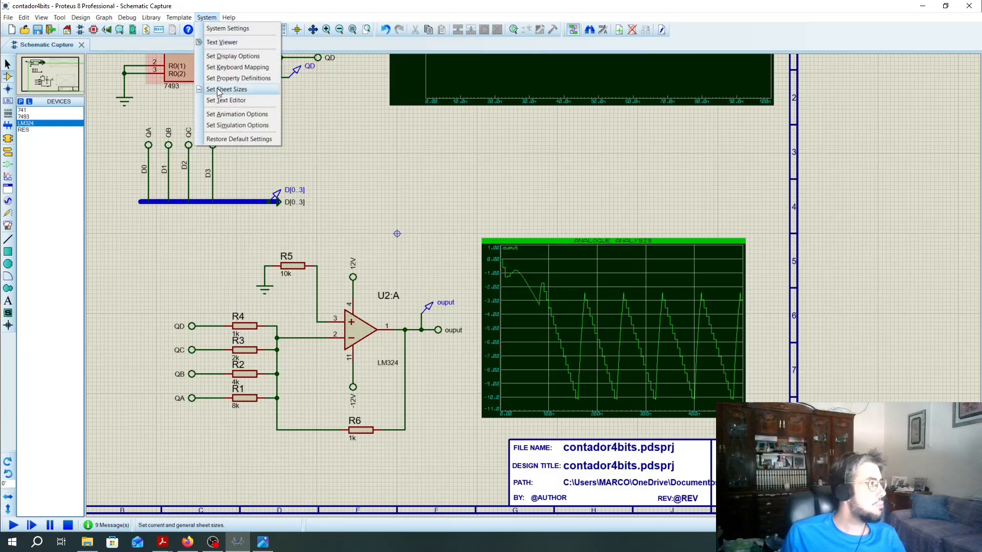
pyautogui.click(391, 231)
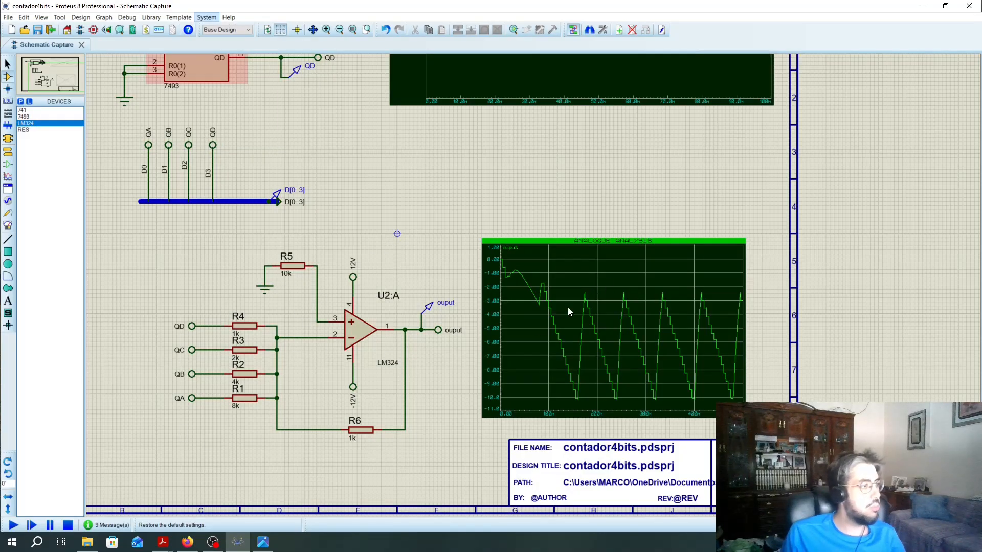
# Step: Set the analogue graph's start time to 150m and its stop time to 300m
pyautogui.doubleClick(624, 377)
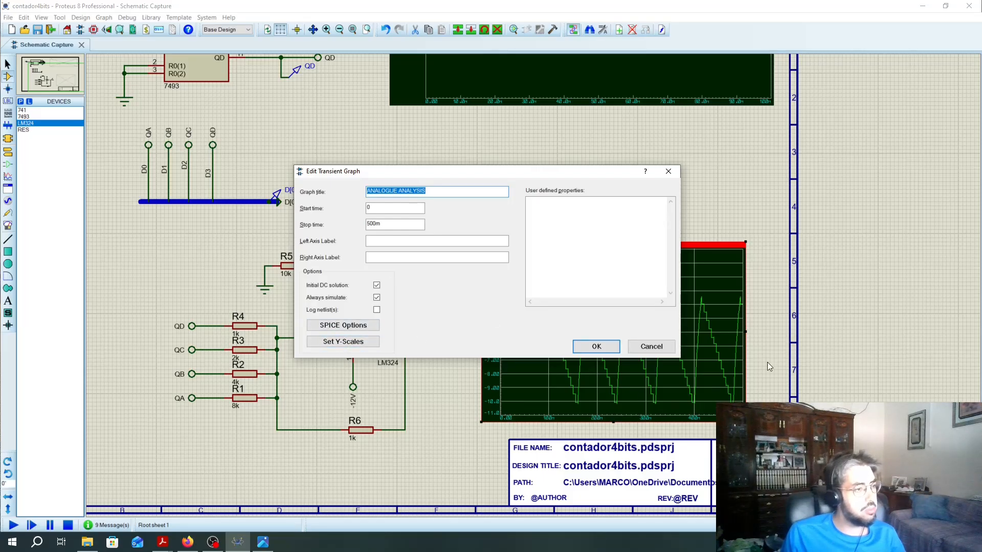
pyautogui.click(651, 345)
pyautogui.doubleClick(643, 379)
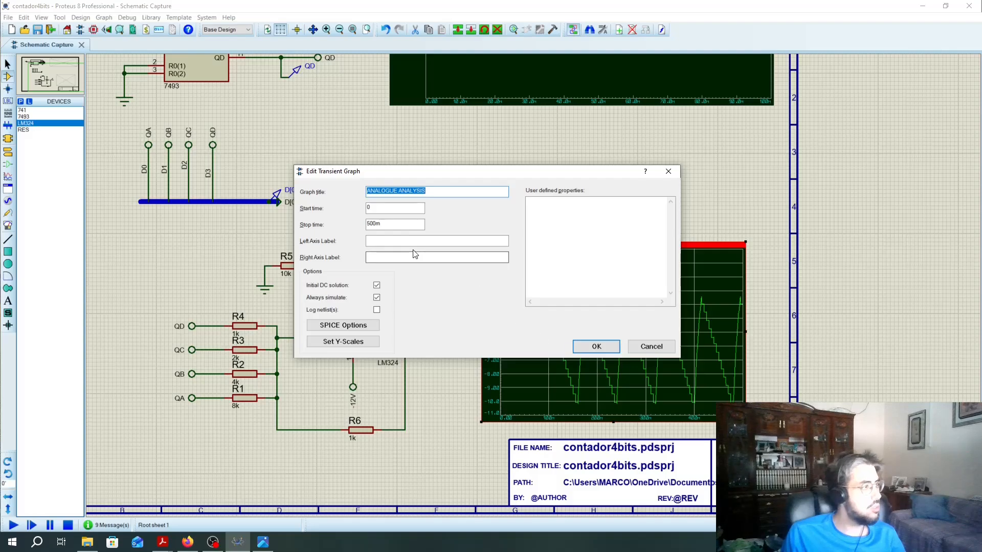
pyautogui.click(378, 225)
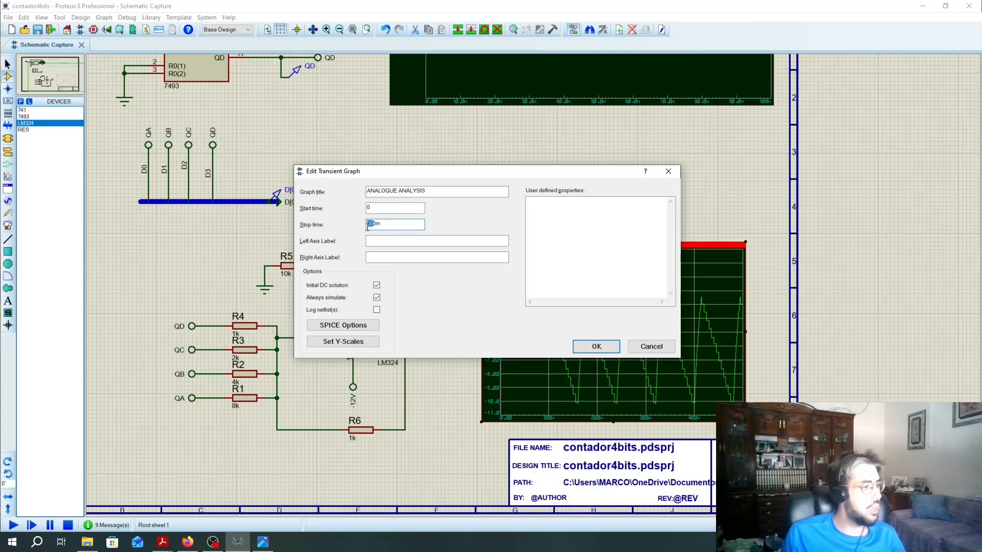
pyautogui.click(372, 208)
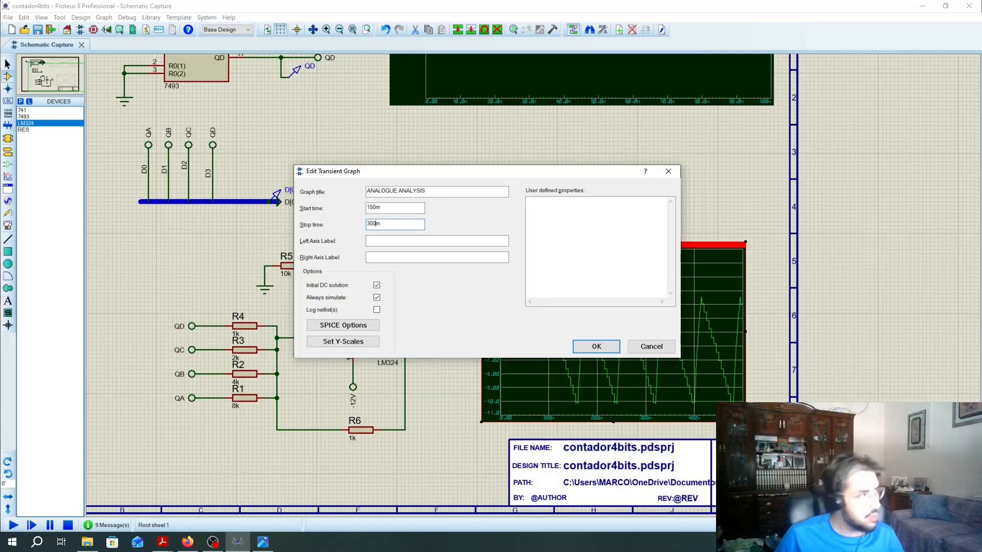
pyautogui.click(594, 346)
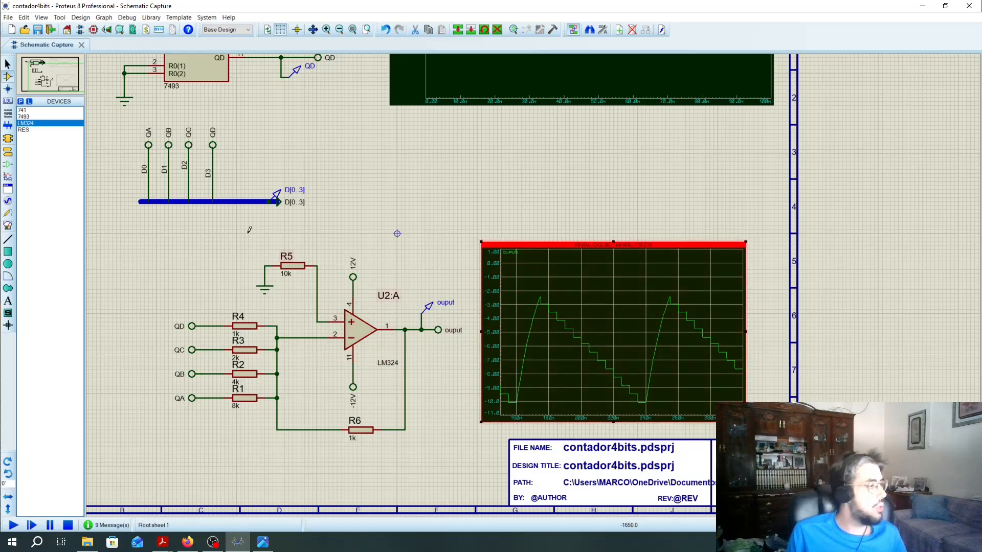
pyautogui.click(207, 17)
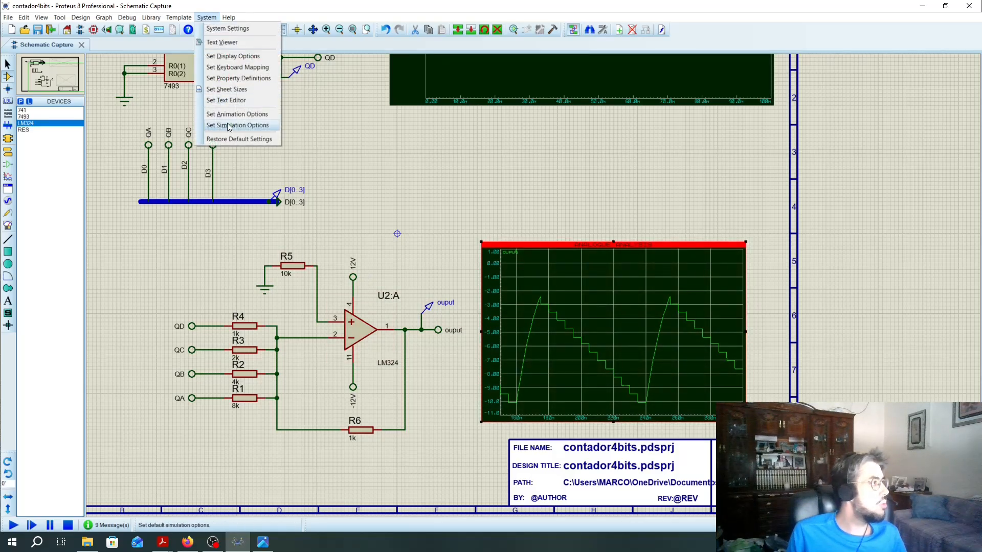
pyautogui.moveTo(153, 20)
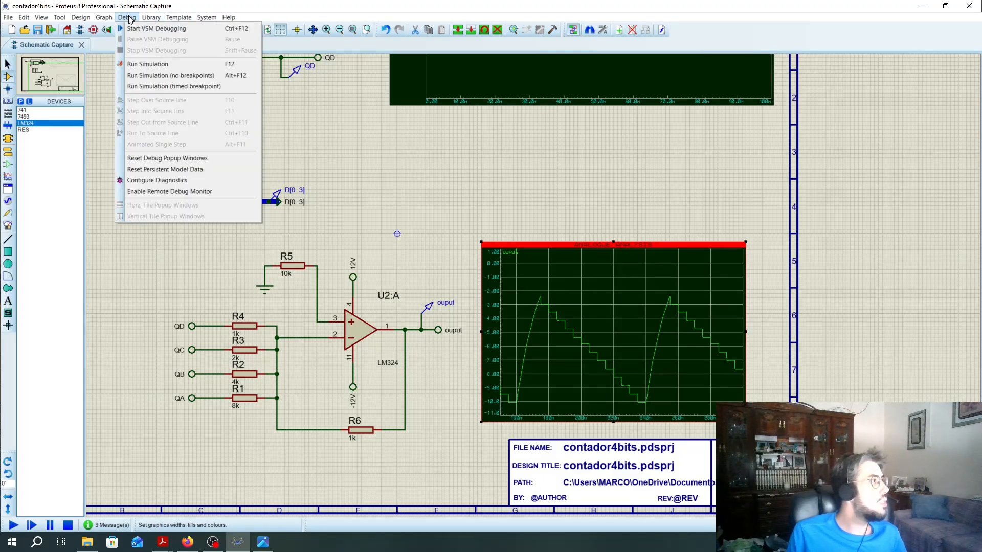
pyautogui.moveTo(207, 18)
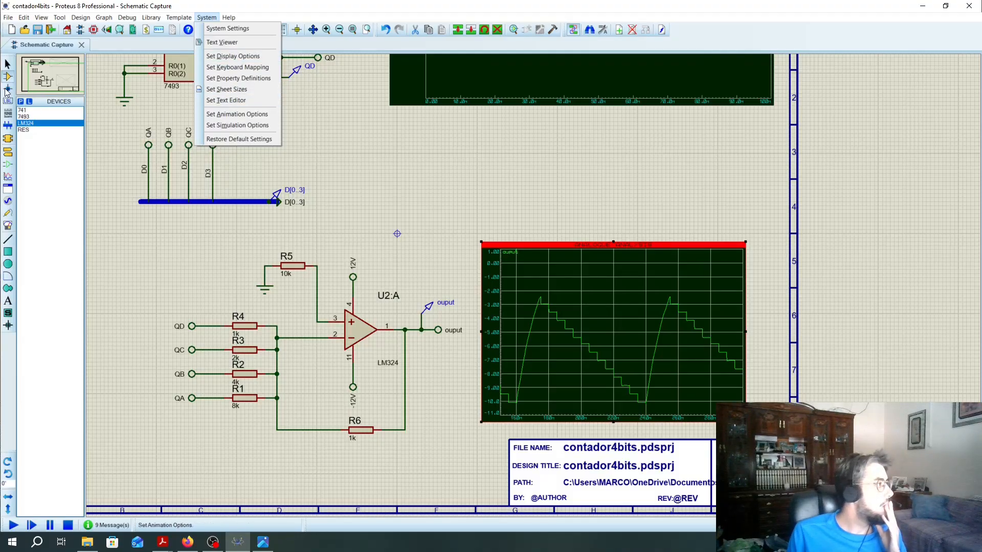
pyautogui.click(8, 203)
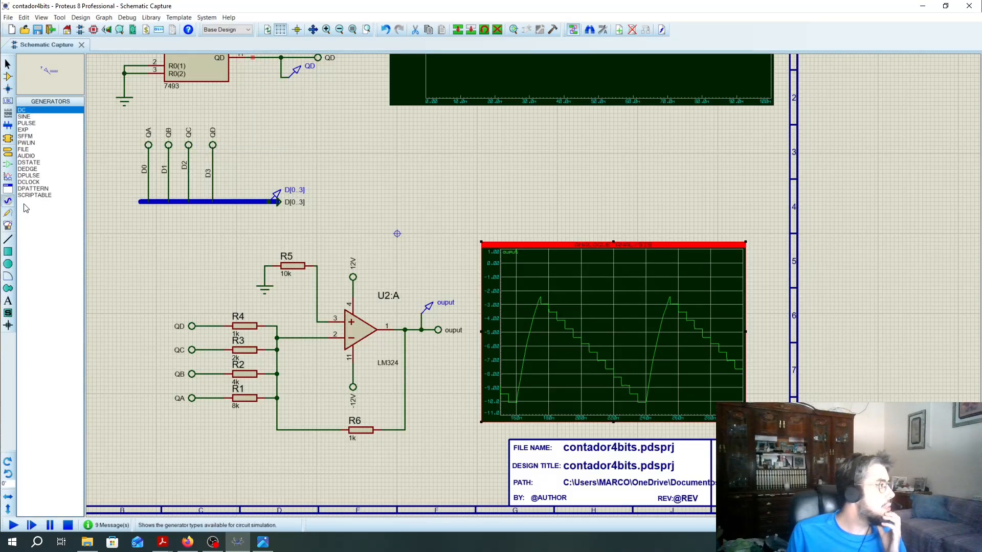
# Step: Place a virtual oscilloscope above the analogue graph and wire its channel A to the LM324 output
pyautogui.click(8, 225)
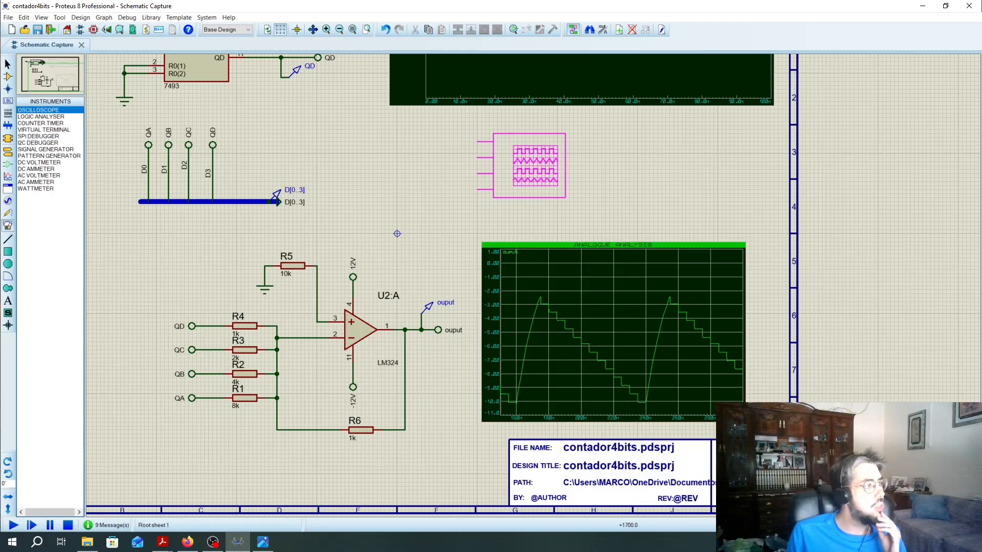
pyautogui.click(532, 166)
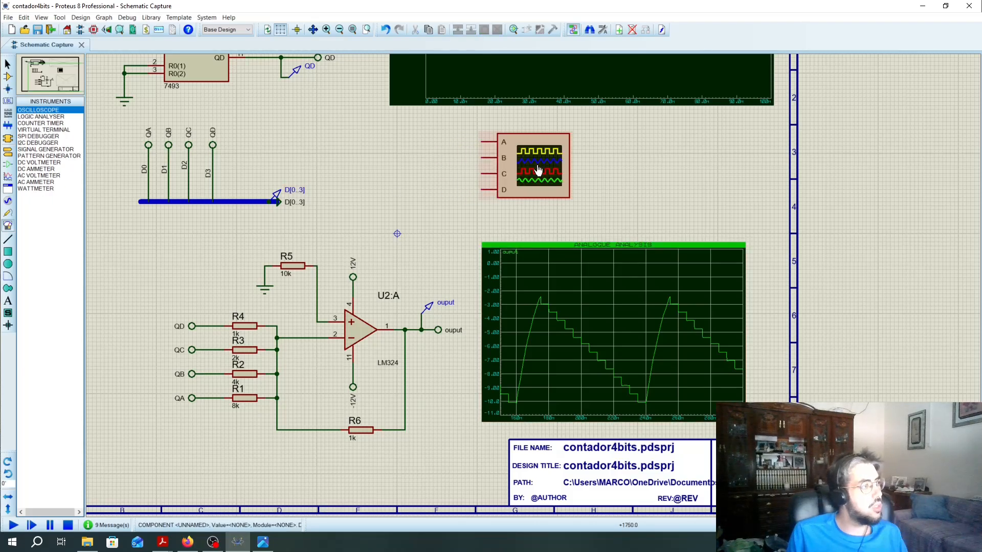
pyautogui.click(414, 329)
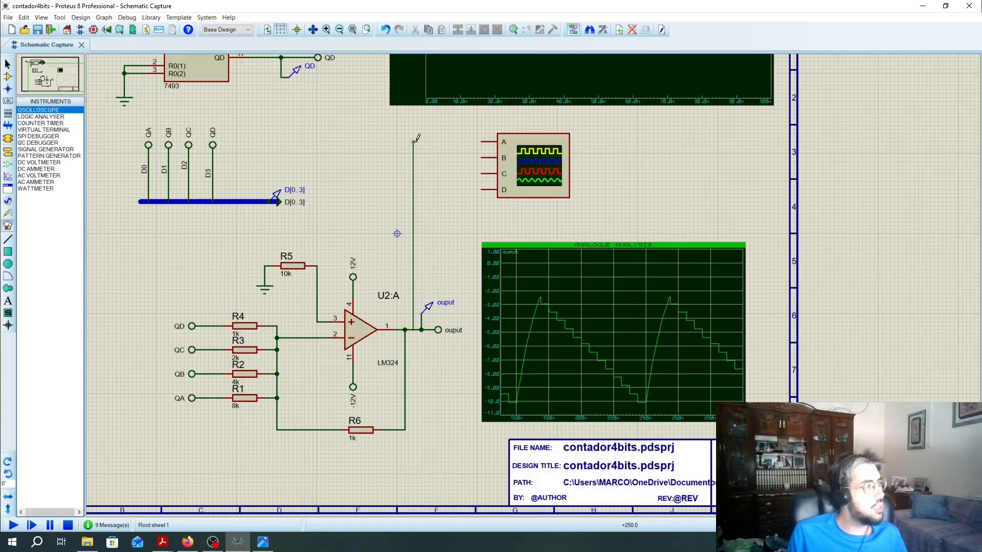
pyautogui.click(481, 142)
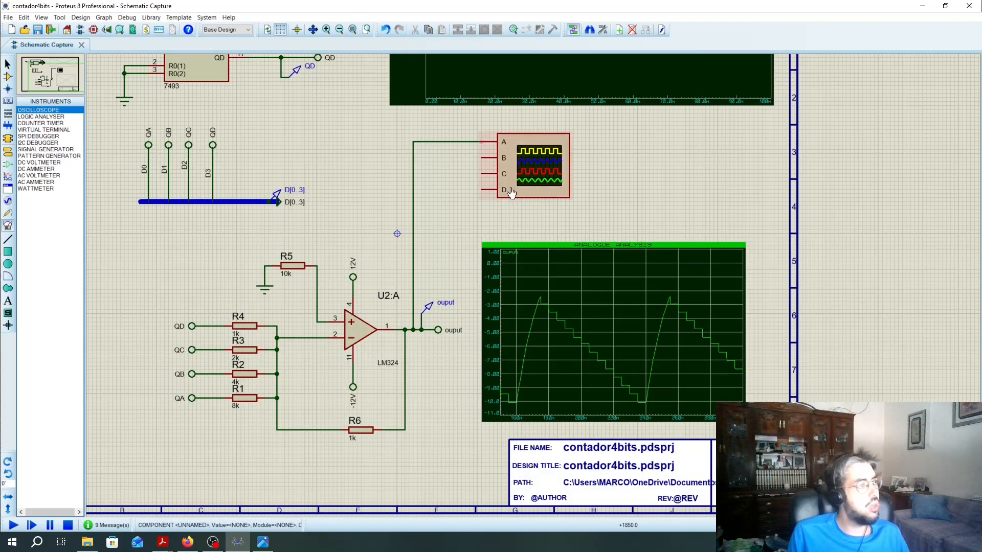
# Step: Run the simulation and switch off the oscilloscope's unused channels B, C and D
pyautogui.click(13, 525)
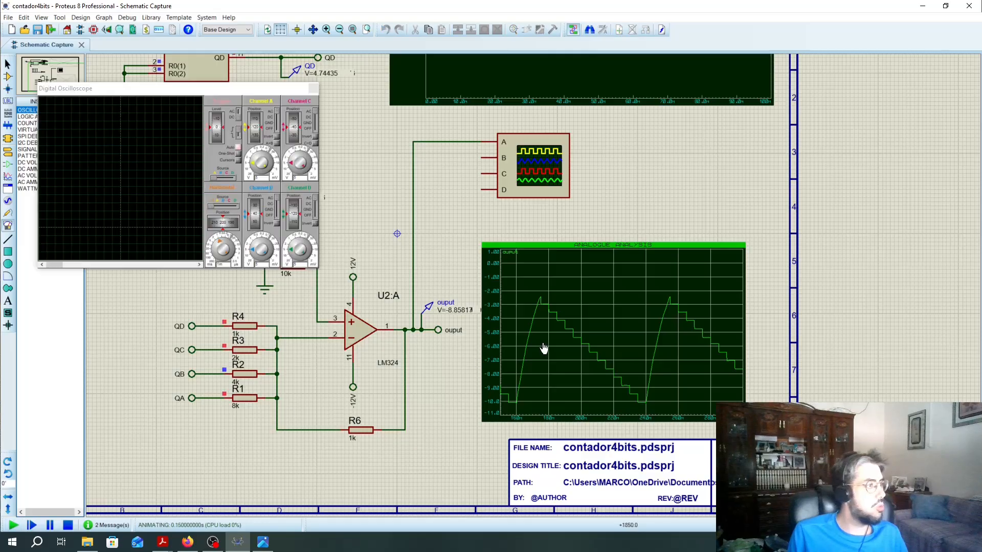
pyautogui.moveTo(215, 115); pyautogui.dragTo(530, 202)
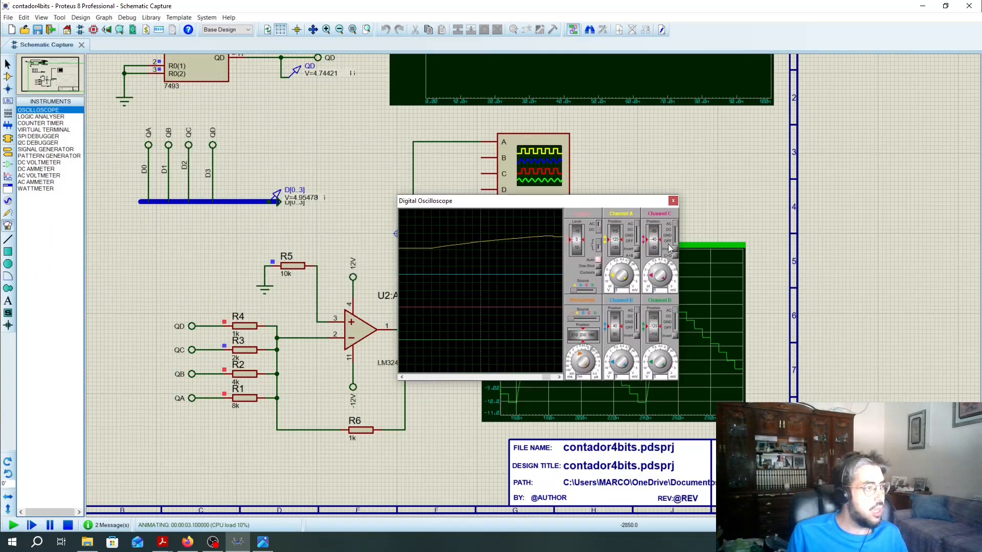
pyautogui.moveTo(675, 225); pyautogui.dragTo(677, 249)
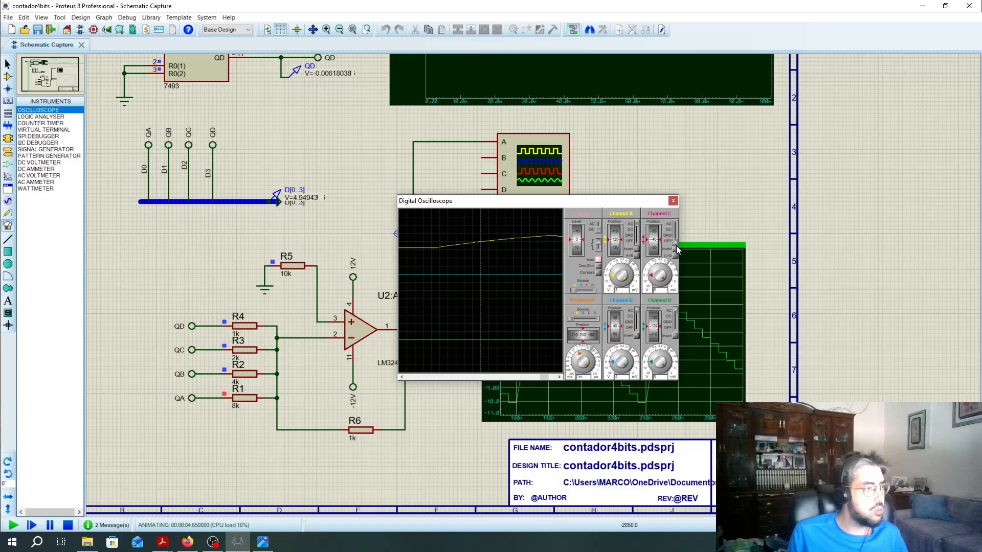
pyautogui.moveTo(673, 334); pyautogui.dragTo(676, 343)
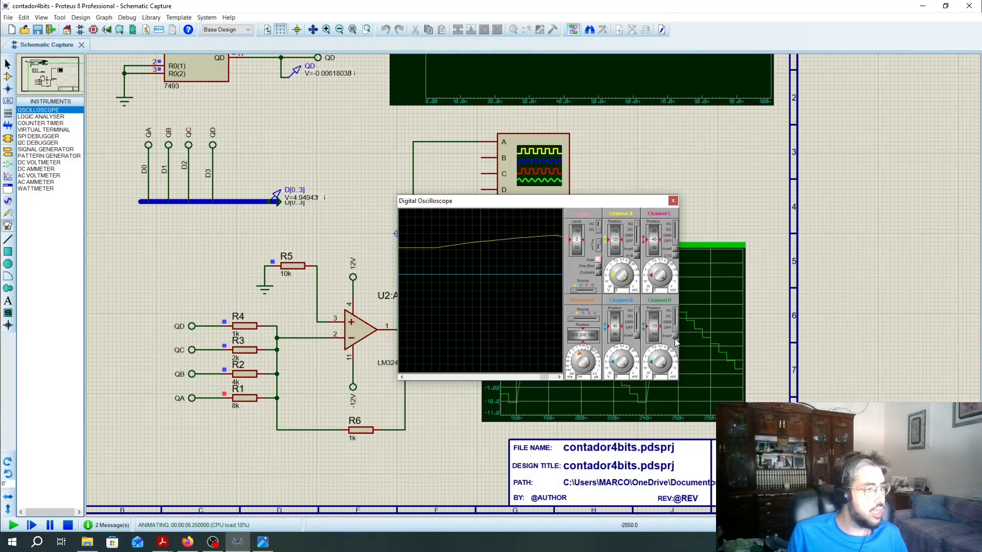
pyautogui.moveTo(639, 311); pyautogui.dragTo(639, 341)
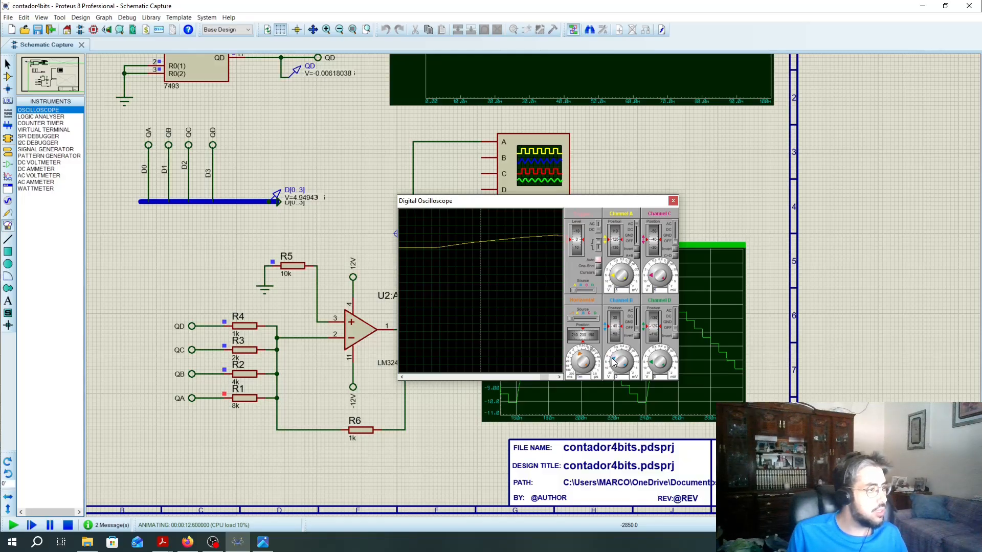
# Step: Set the oscilloscope's timebase to 10 ms, enlarge channel A's vertical scale, and adjust the trace position and trigger level
pyautogui.click(576, 361)
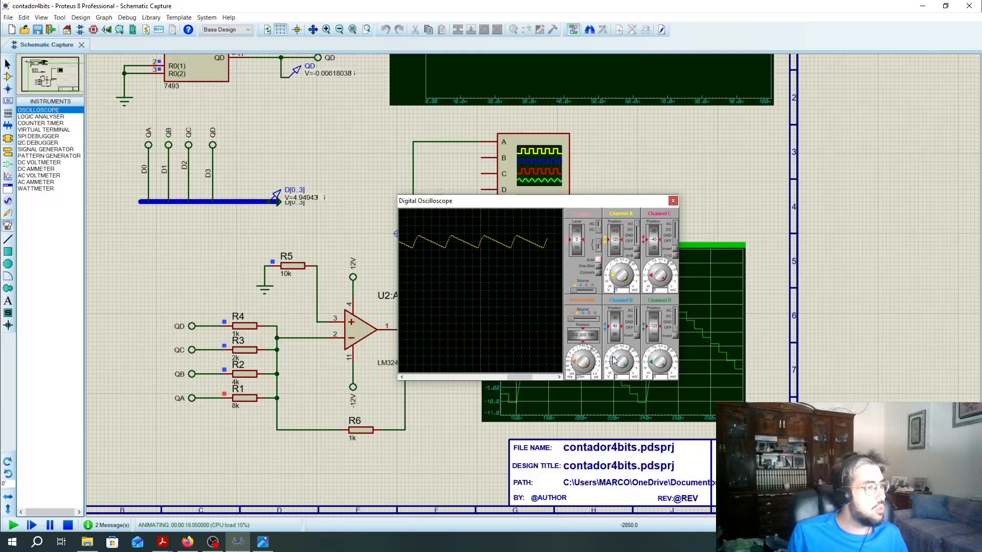
pyautogui.moveTo(615, 354); pyautogui.dragTo(616, 359)
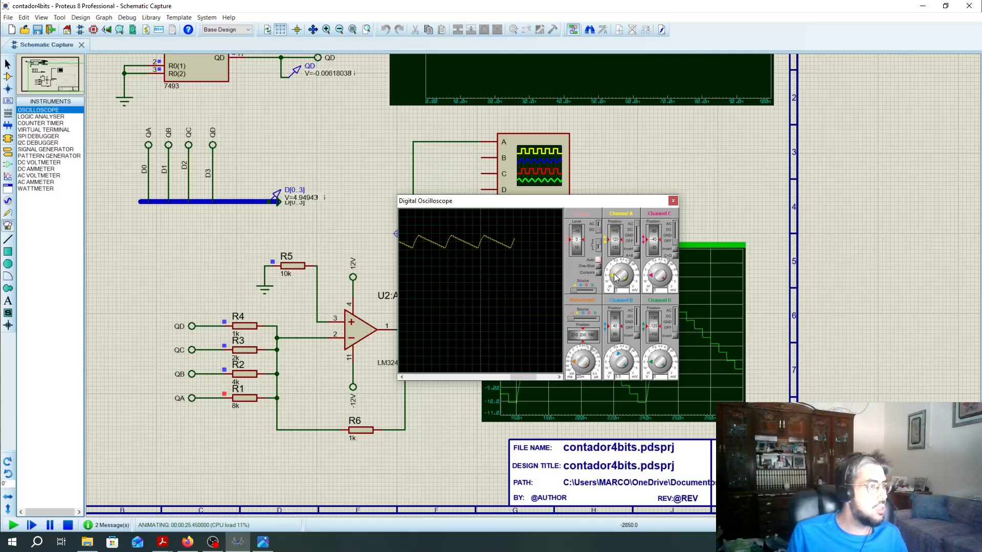
pyautogui.moveTo(612, 276); pyautogui.dragTo(616, 274)
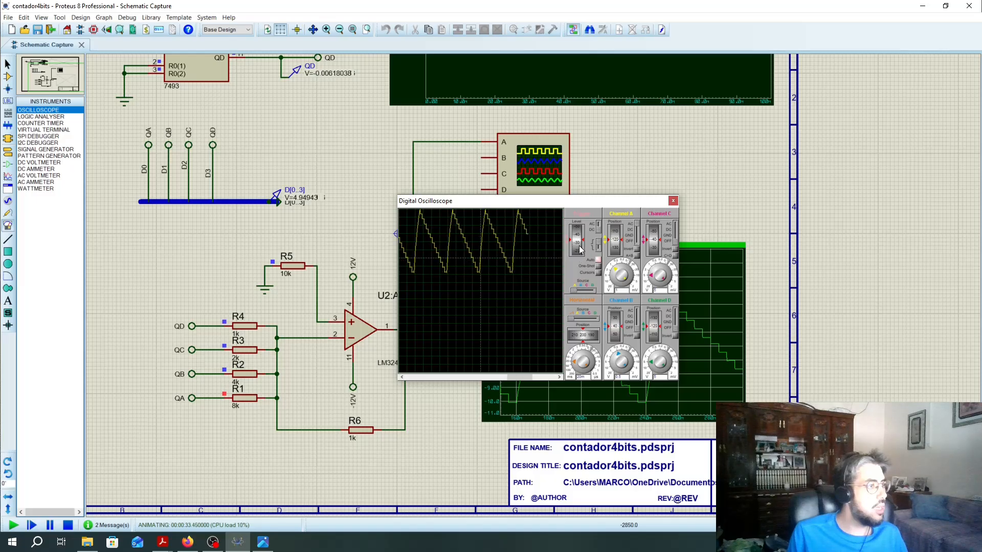
pyautogui.moveTo(580, 239)
pyautogui.mouseDown()
pyautogui.moveTo(615, 252)
pyautogui.moveTo(615, 261)
pyautogui.mouseUp()
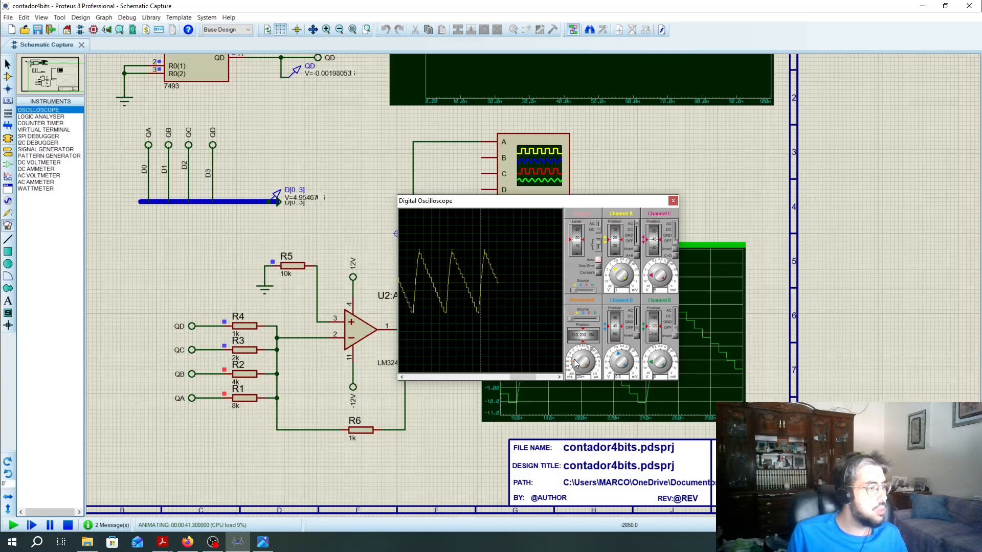
pyautogui.moveTo(575, 361); pyautogui.dragTo(579, 363)
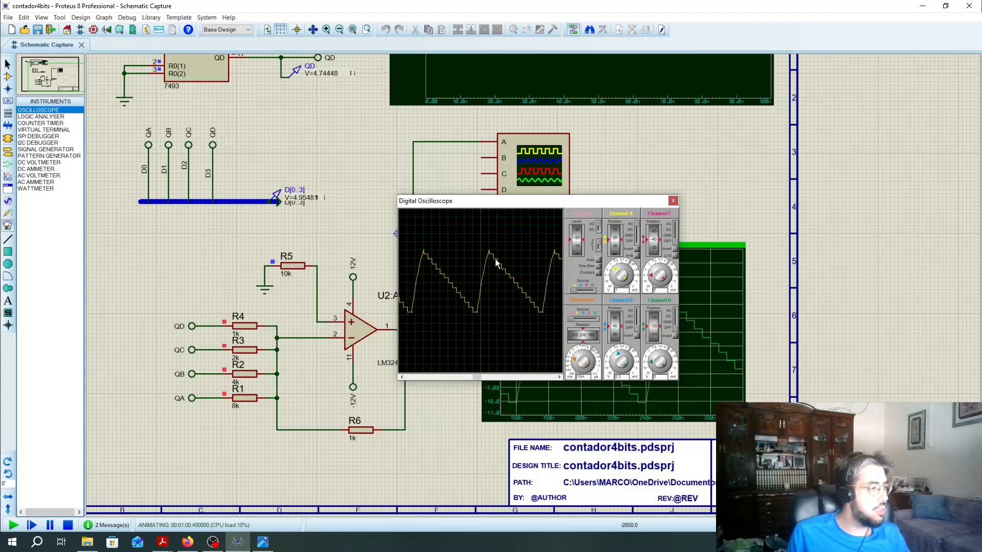
# Step: Compare the simulated oscilloscope trace with the analogue graph and the counter0.png capture, and stop the simulation
pyautogui.moveTo(526, 208); pyautogui.dragTo(786, 262)
pyautogui.moveTo(836, 283); pyautogui.dragTo(493, 167)
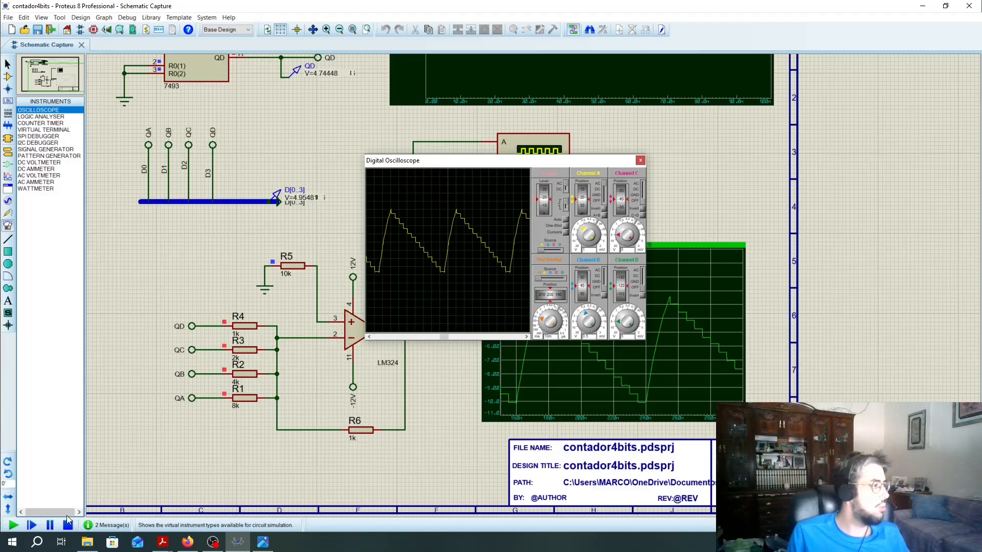
pyautogui.click(262, 541)
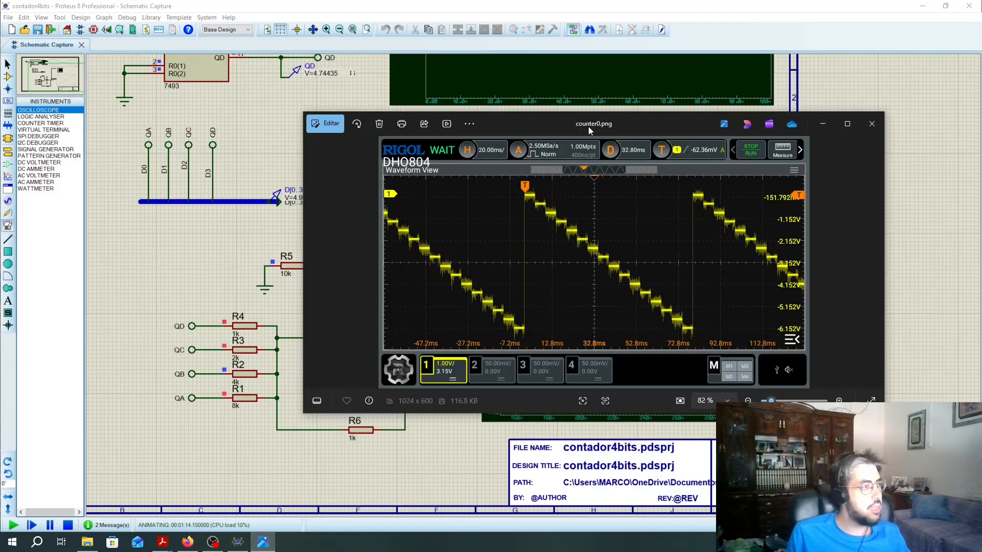
pyautogui.moveTo(617, 123); pyautogui.dragTo(768, 225)
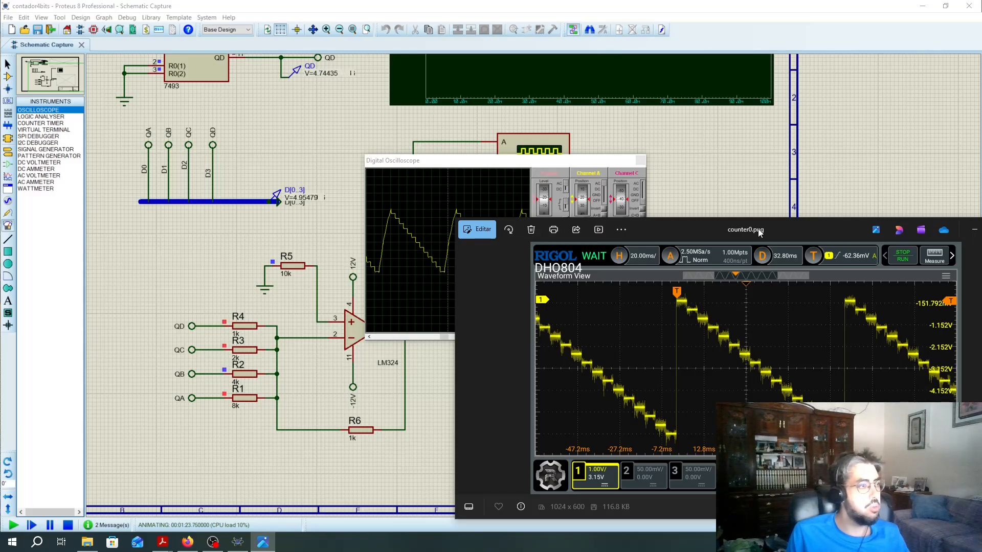
pyautogui.moveTo(758, 228); pyautogui.dragTo(529, 149)
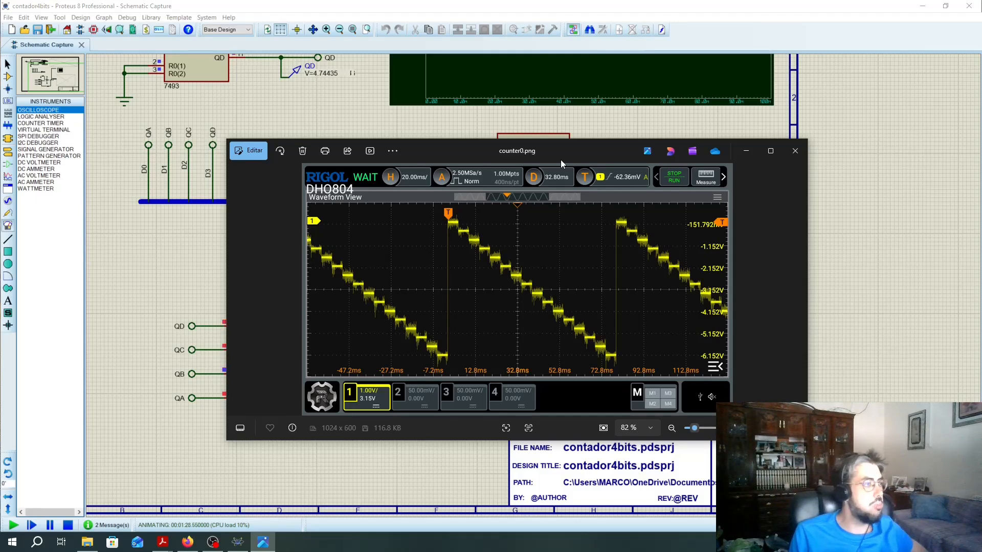
pyautogui.moveTo(555, 152); pyautogui.dragTo(522, 143)
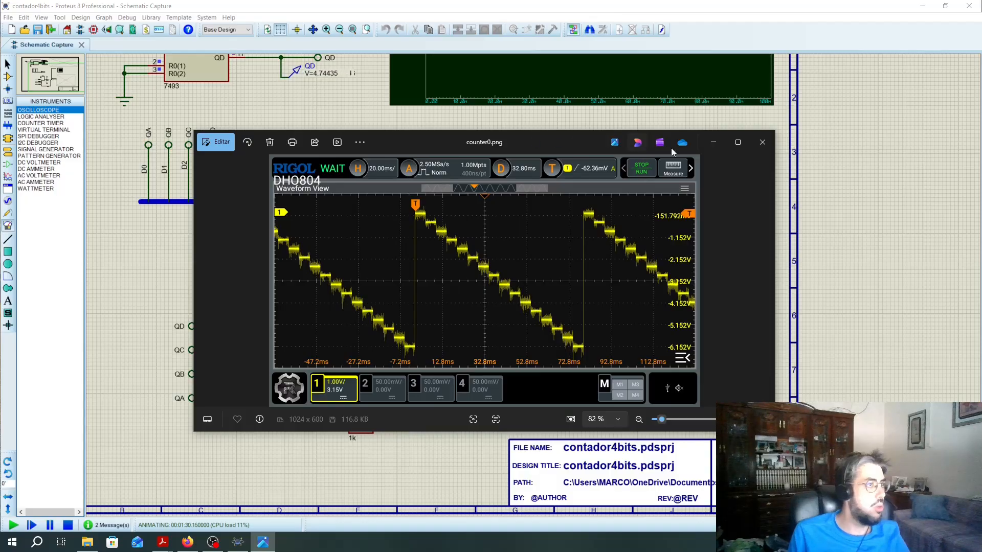
pyautogui.click(713, 145)
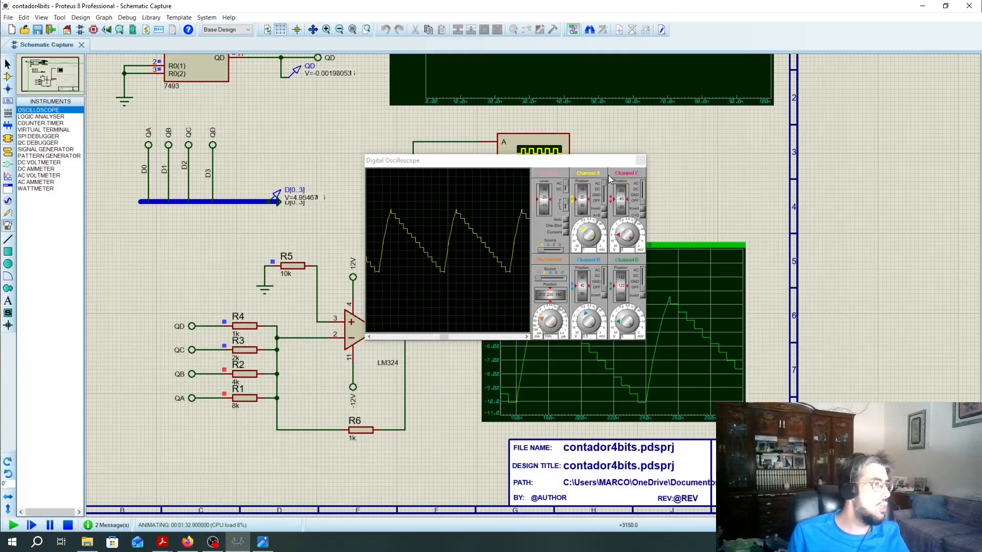
pyautogui.click(68, 526)
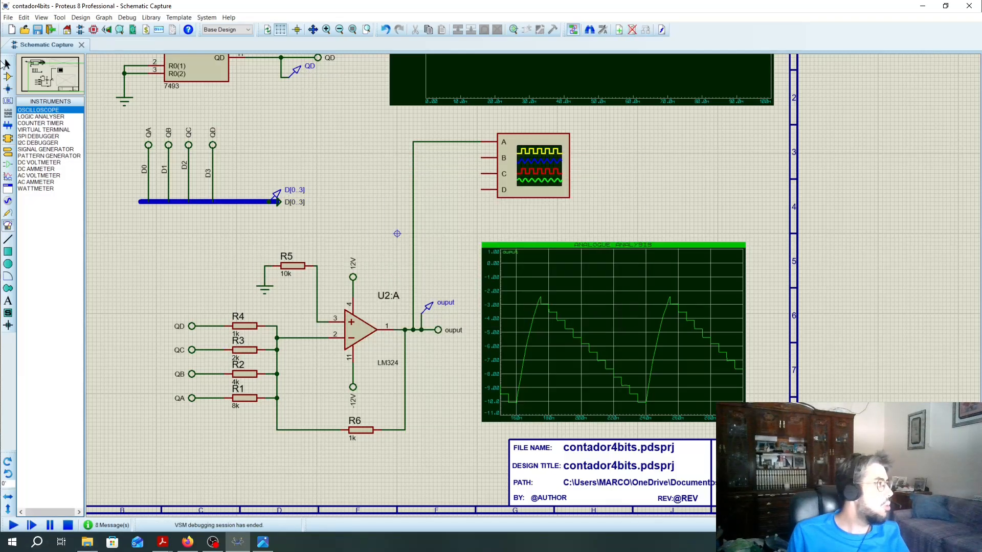
# Step: Search the device library for lm324 and pick the quad low-power amplifier from the OPAMP library
pyautogui.click(7, 76)
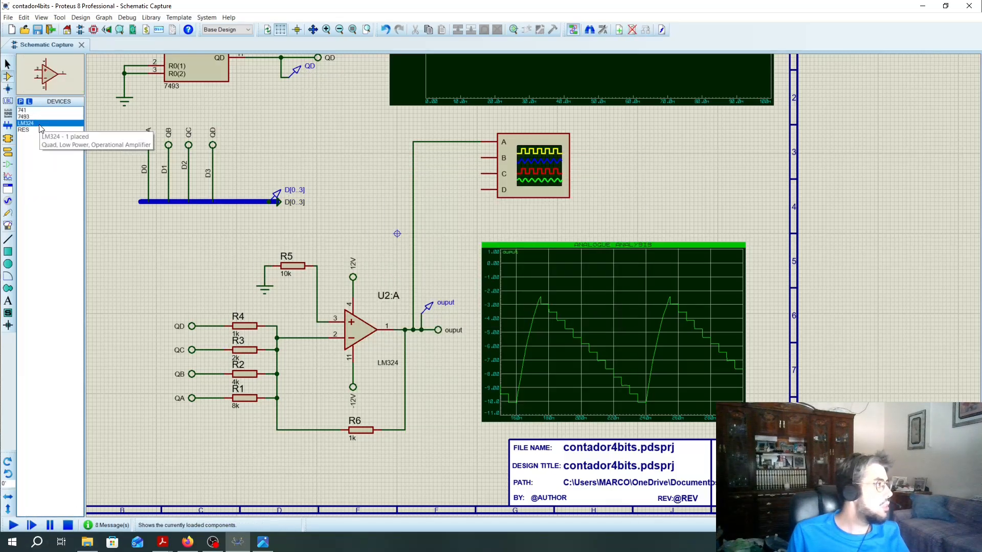
pyautogui.click(19, 102)
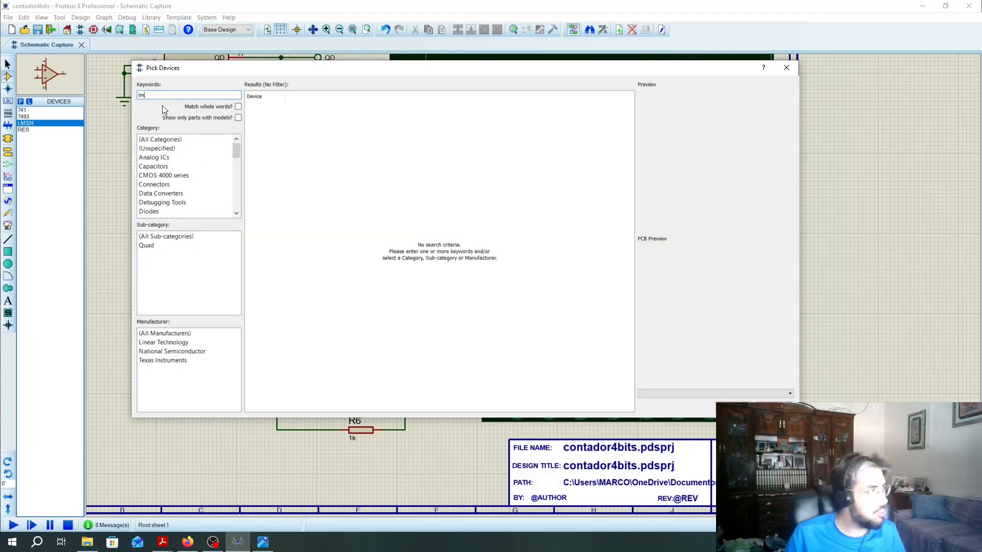
pyautogui.write('lm32')
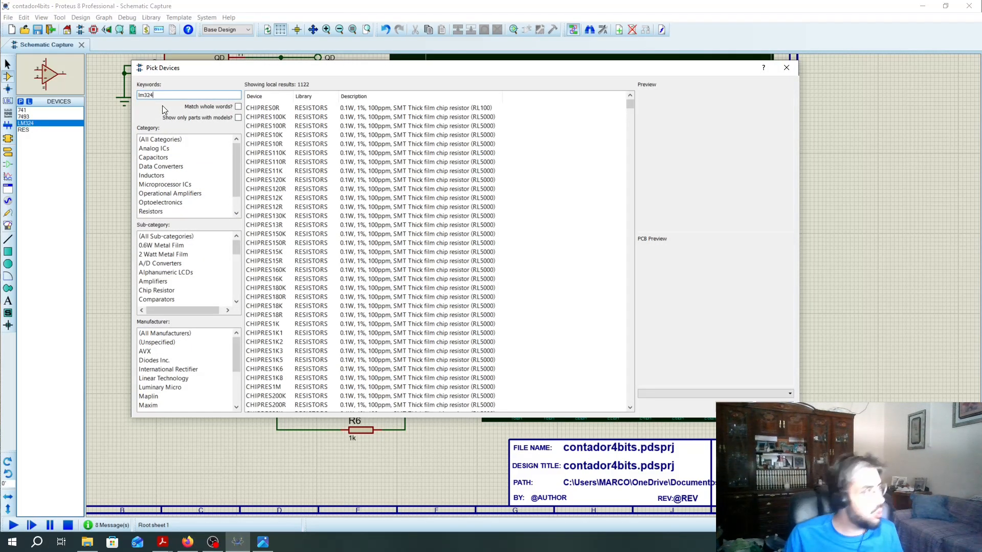
pyautogui.write('4')
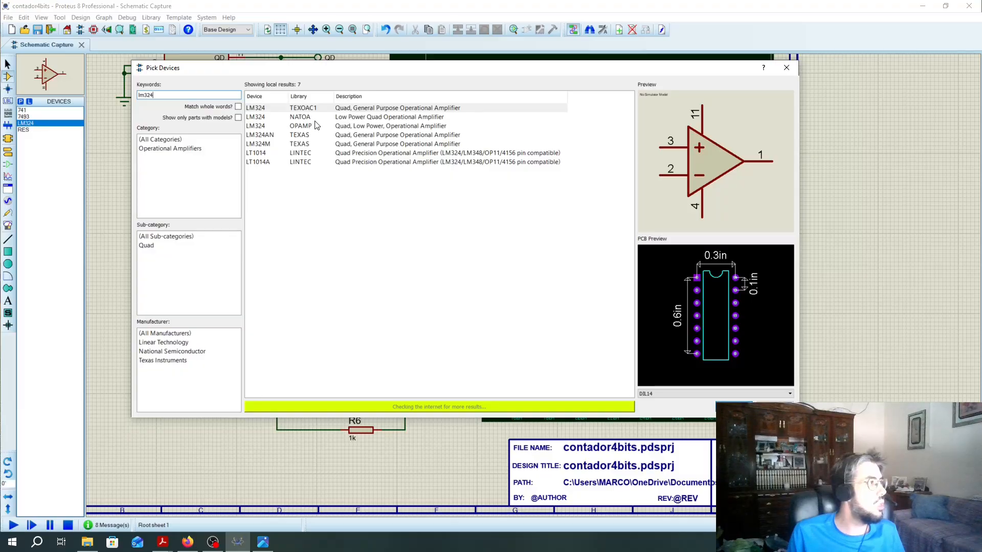
pyautogui.click(319, 126)
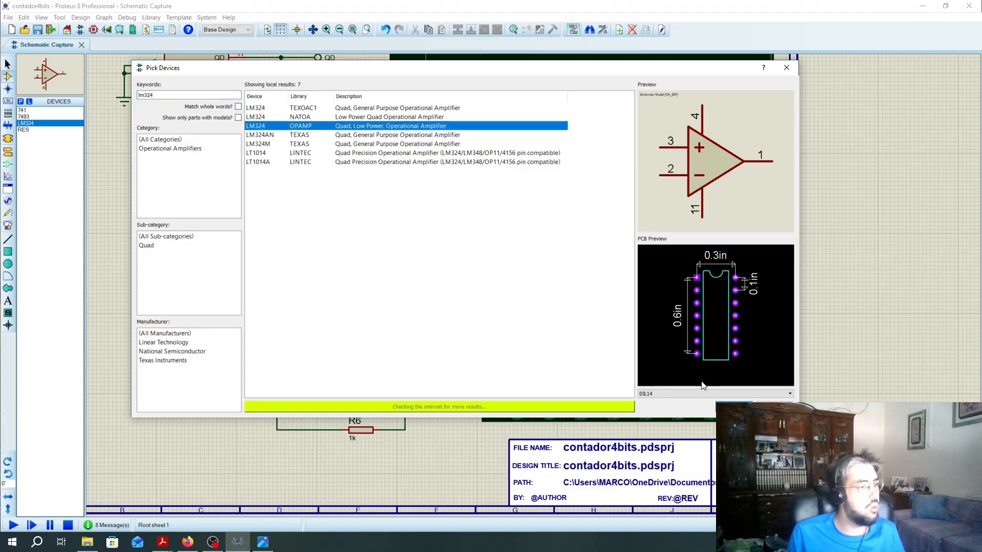
pyautogui.click(735, 408)
# Step: Place a second LM324 amplifier section above U2:A and delete it from the schematic
pyautogui.click(444, 401)
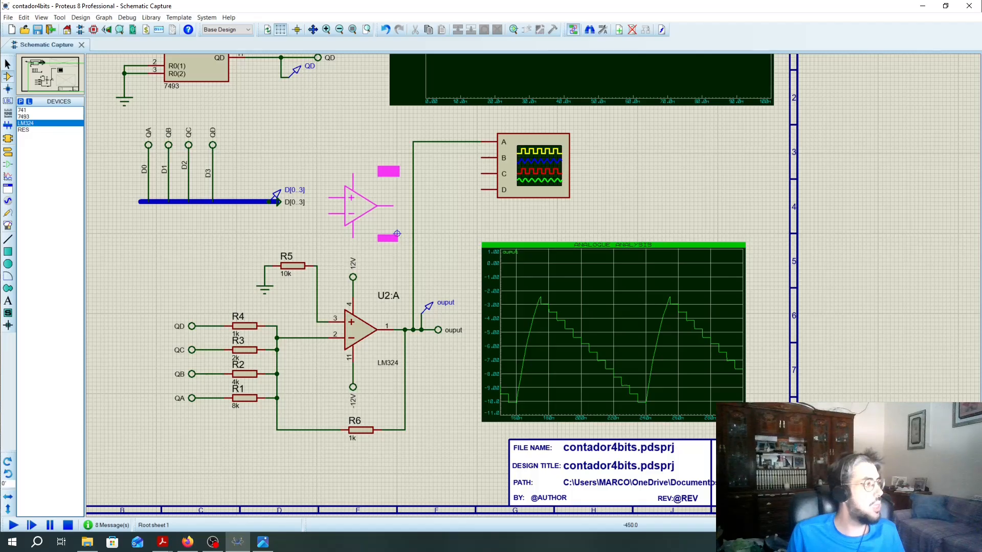
pyautogui.click(366, 219)
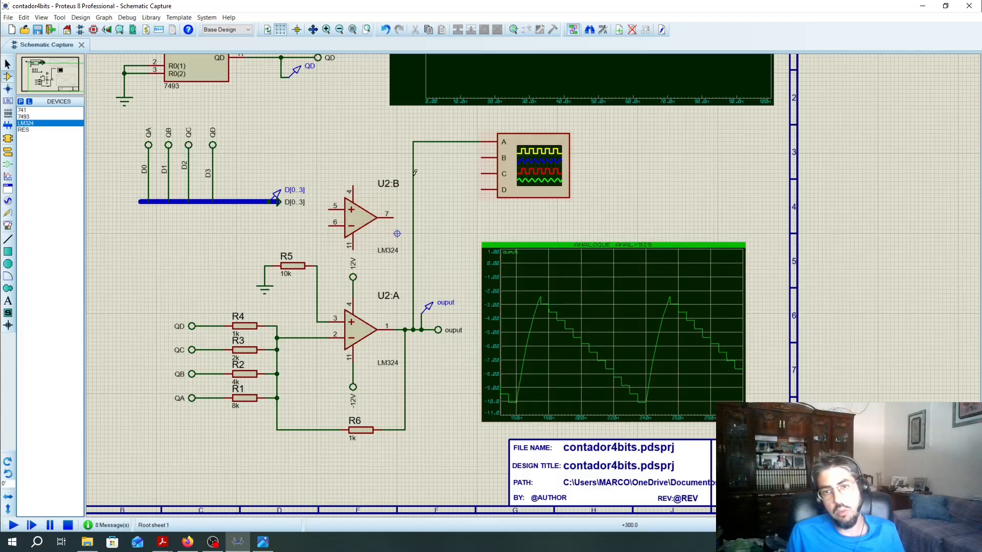
pyautogui.click(355, 220)
pyautogui.press('Delete')
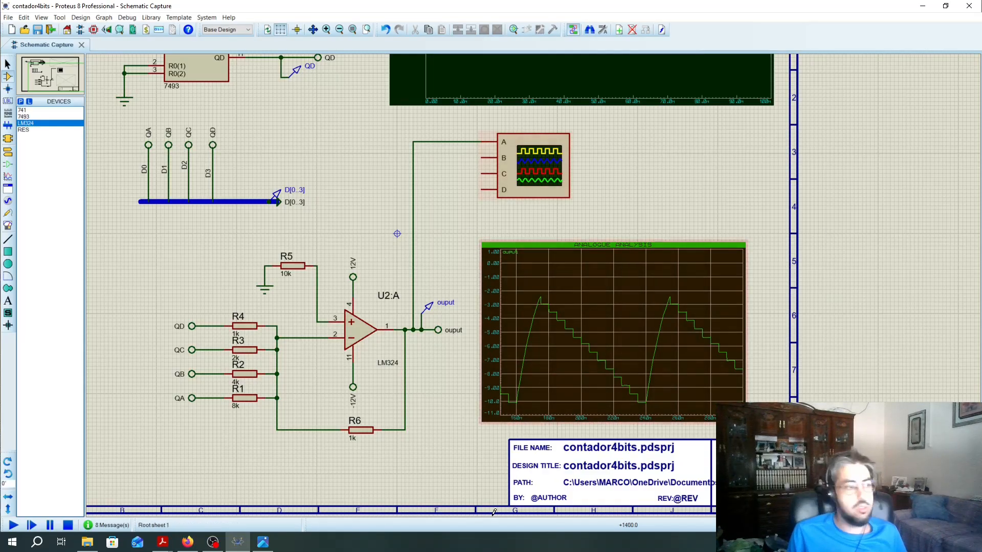
# Step: View the counter0.png capture, and highlight question b on the real minimum Output voltage in the 01_Test_Problemas PDF
pyautogui.click(265, 544)
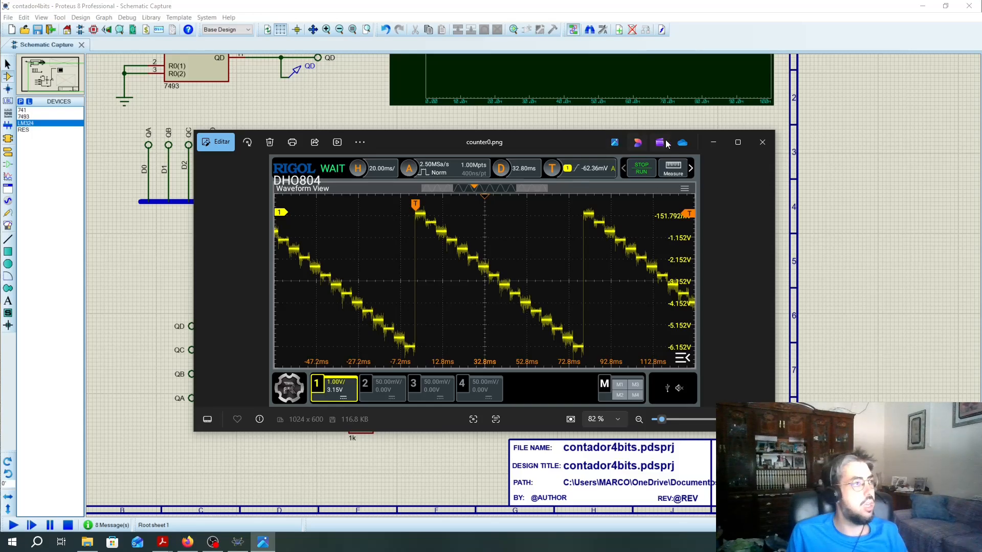
pyautogui.moveTo(165, 545)
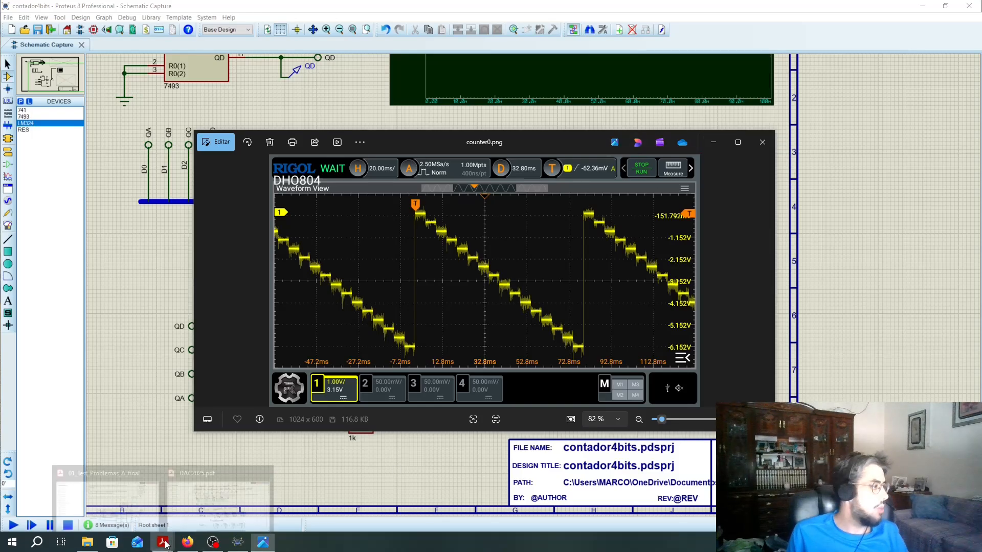
pyautogui.click(113, 498)
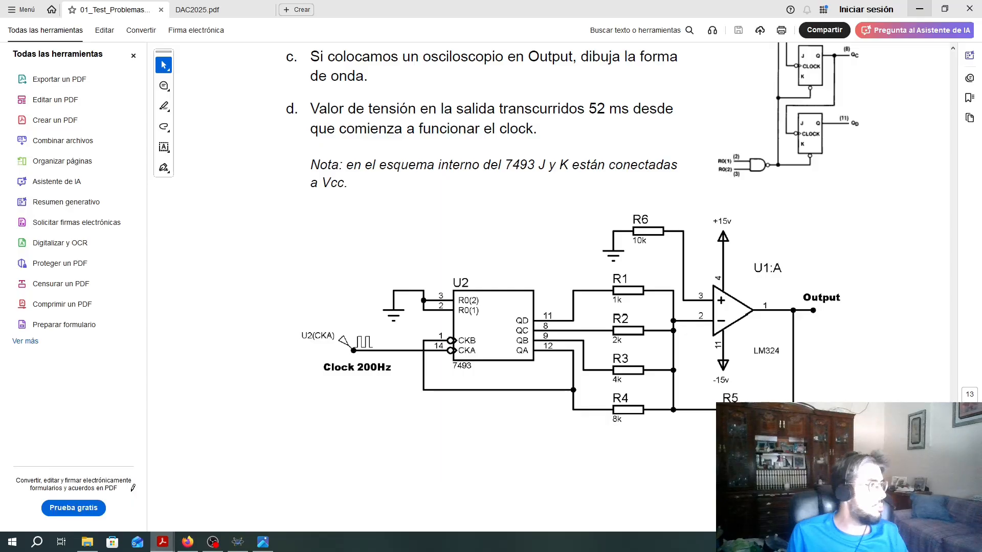
pyautogui.scroll(3, 417, 231)
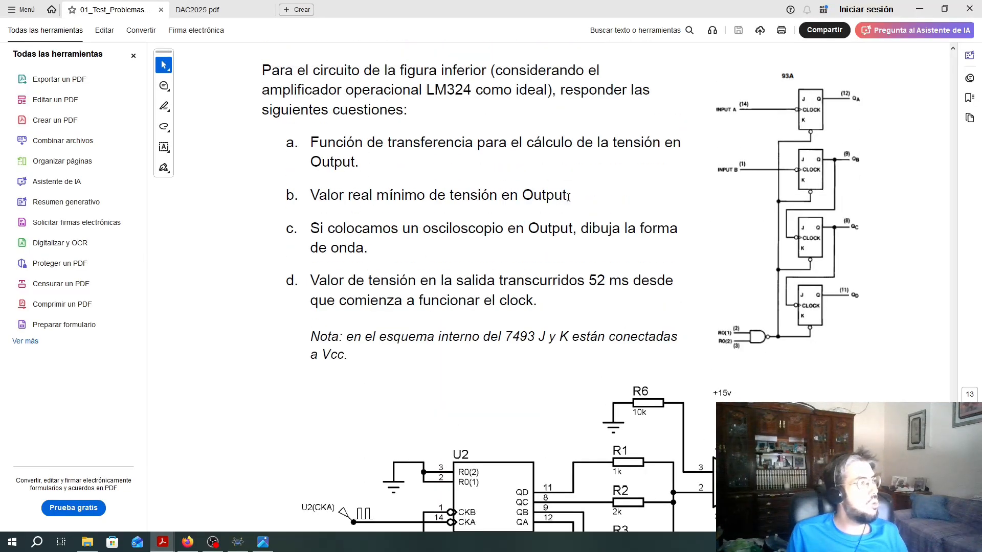
pyautogui.moveTo(568, 198); pyautogui.dragTo(323, 200)
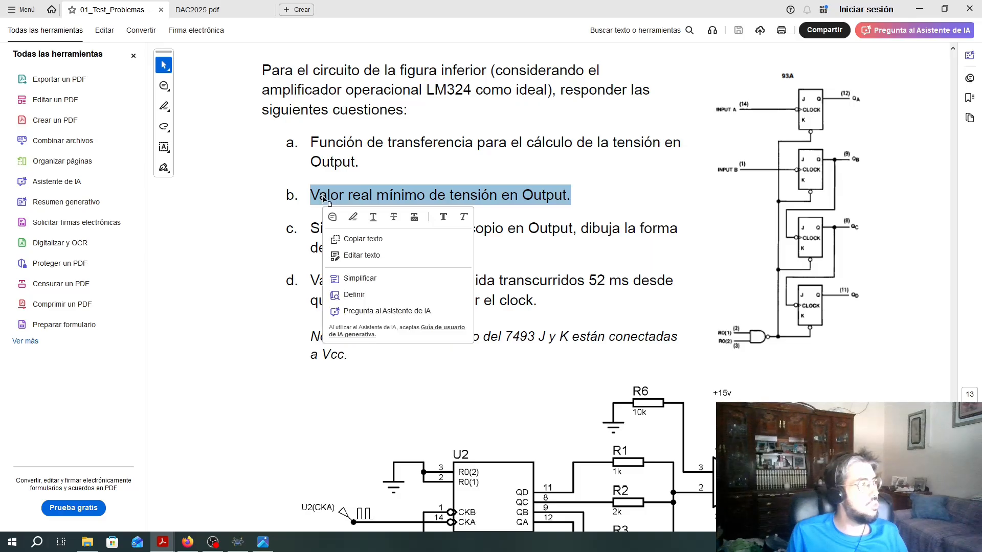
pyautogui.click(573, 194)
pyautogui.moveTo(523, 197); pyautogui.dragTo(571, 209)
pyautogui.click(318, 226)
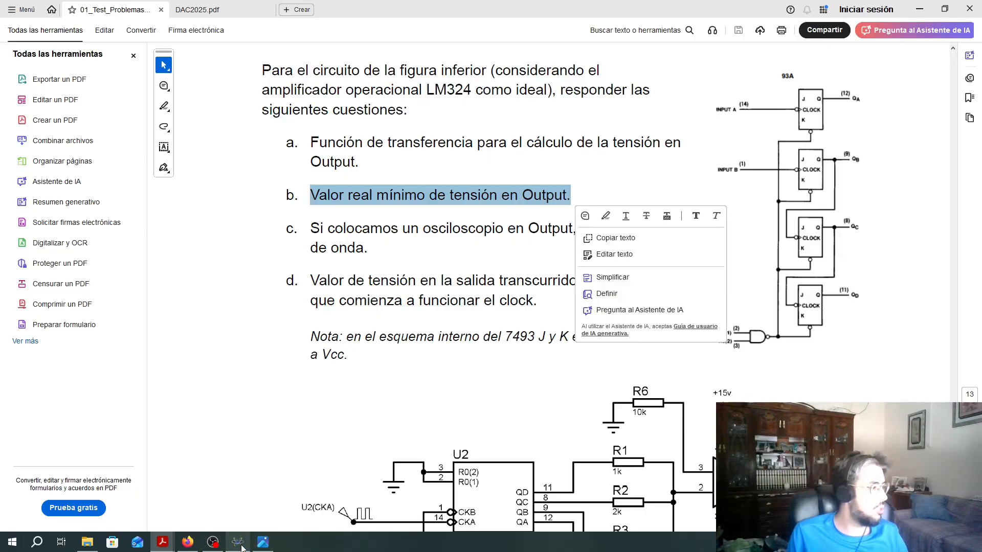
# Step: Bring the counter0.png capture in front of the PDF and examine its staircase voltage levels
pyautogui.moveTo(243, 548)
pyautogui.click(375, 248)
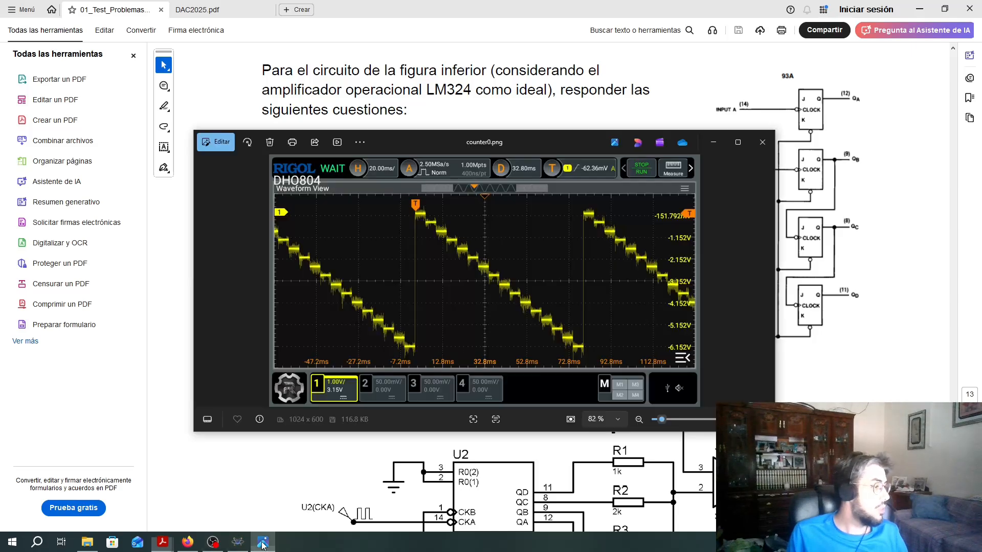
pyautogui.click(262, 542)
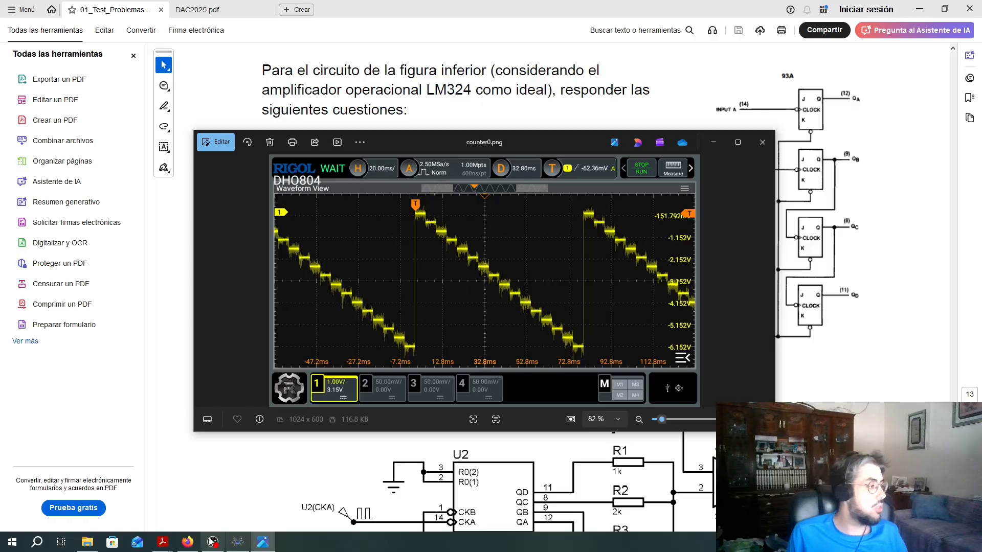
# Step: Review the 7493 counter and the LM324 converter in the Proteus schematic, and return to the counter0.png capture
pyautogui.click(242, 543)
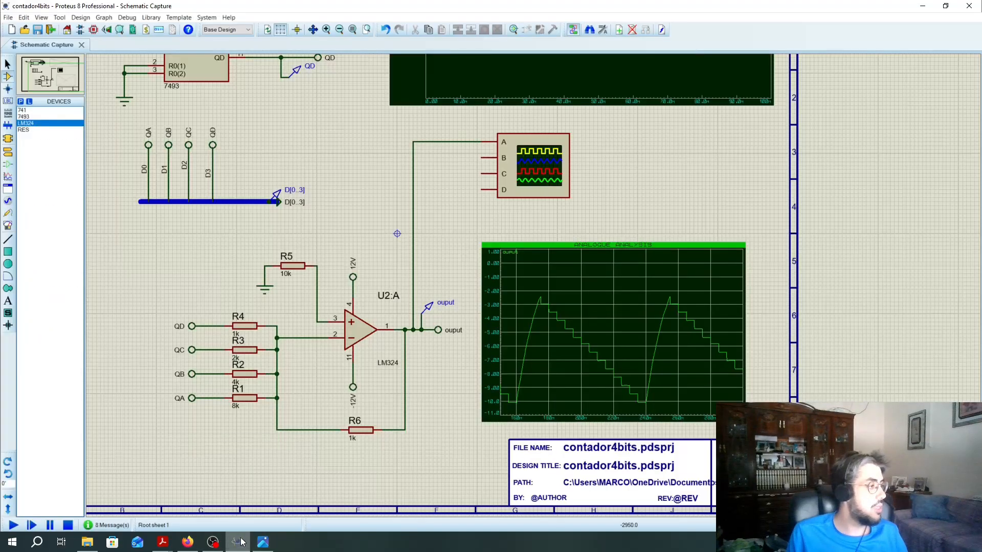
pyautogui.scroll(5, 720, 360)
pyautogui.scroll(-3, 720, 360)
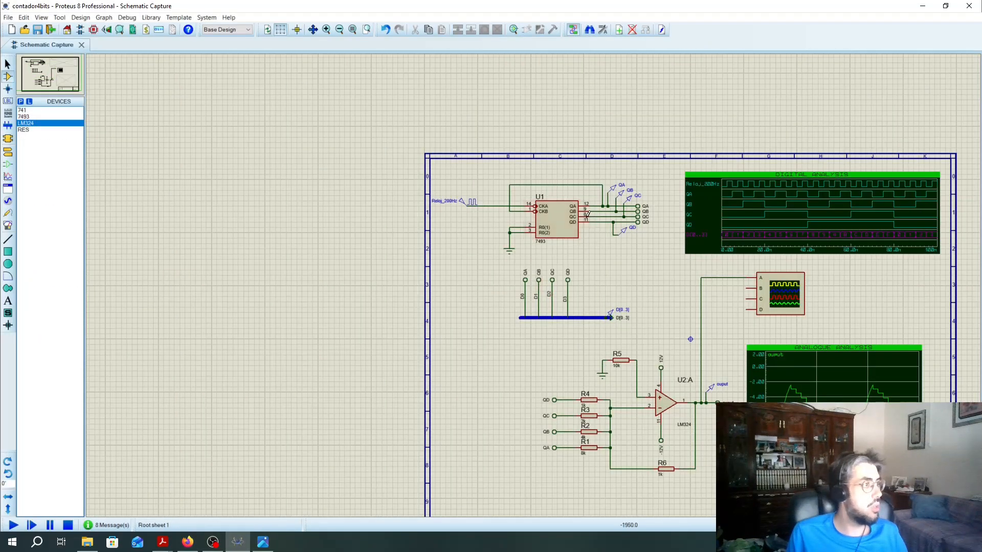
pyautogui.scroll(2, 566, 208)
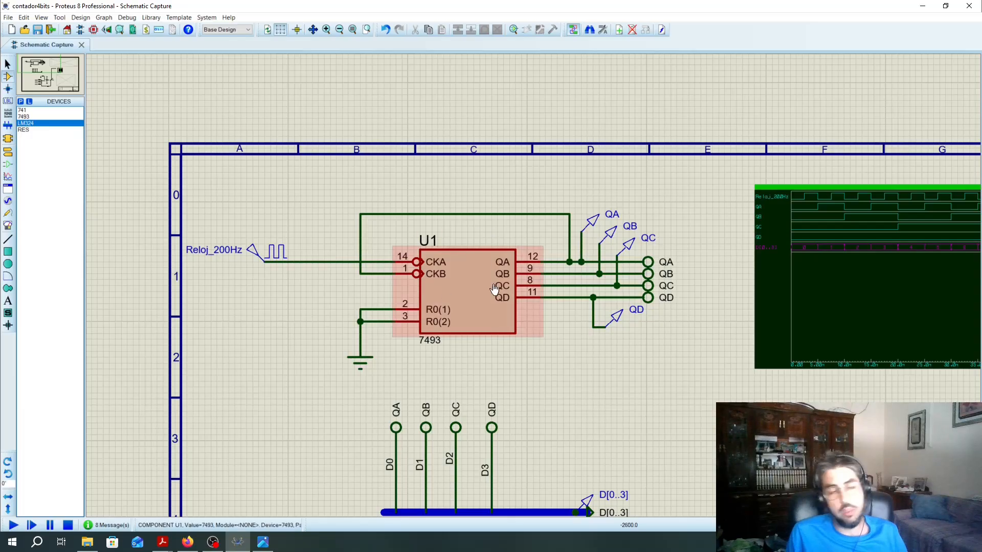
pyautogui.scroll(-4, 532, 304)
pyautogui.scroll(1, 535, 286)
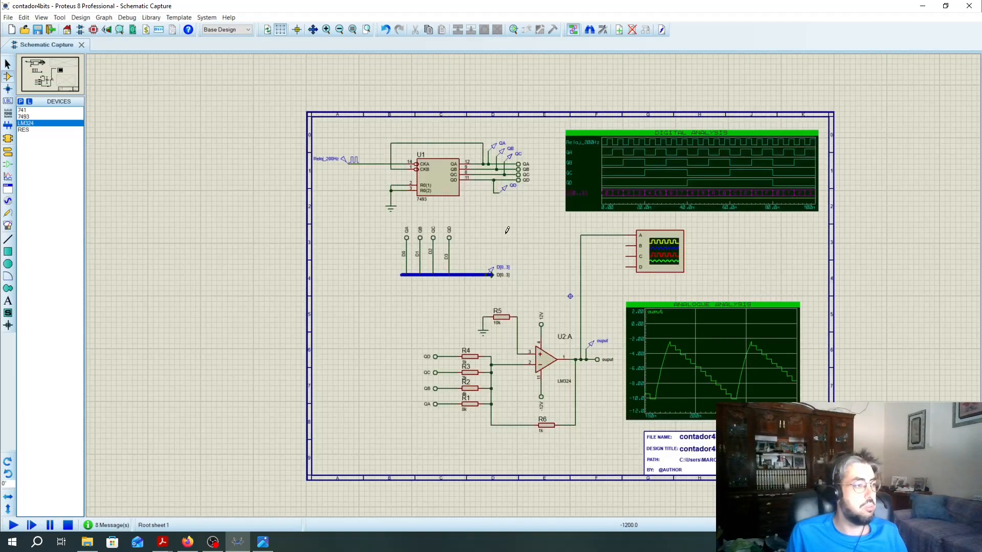
pyautogui.scroll(1, 507, 230)
pyautogui.scroll(-1, 537, 285)
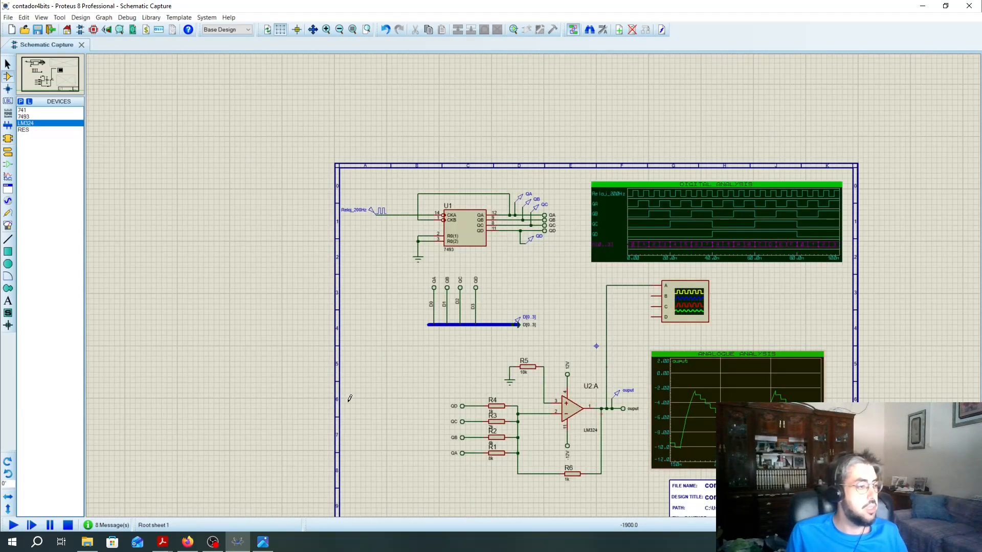
pyautogui.click(262, 541)
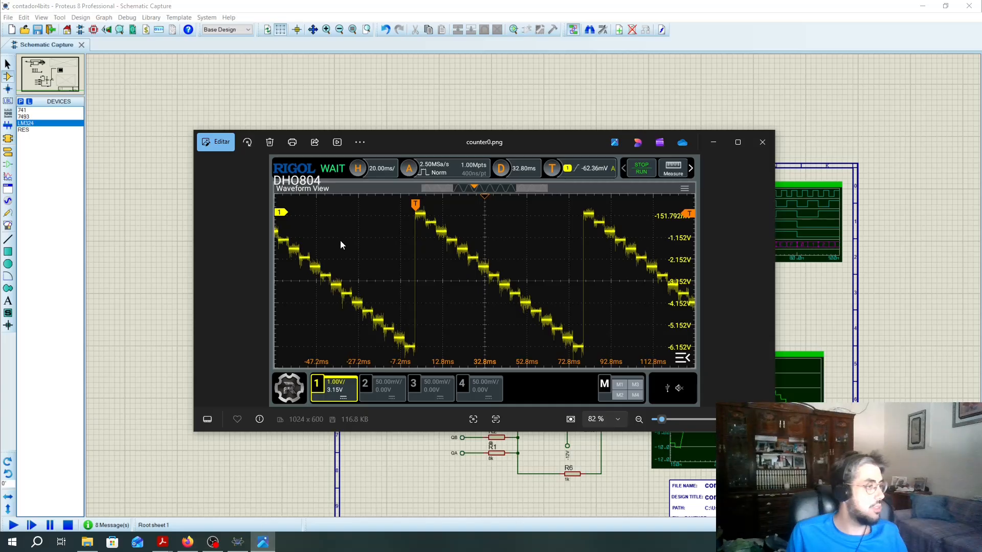